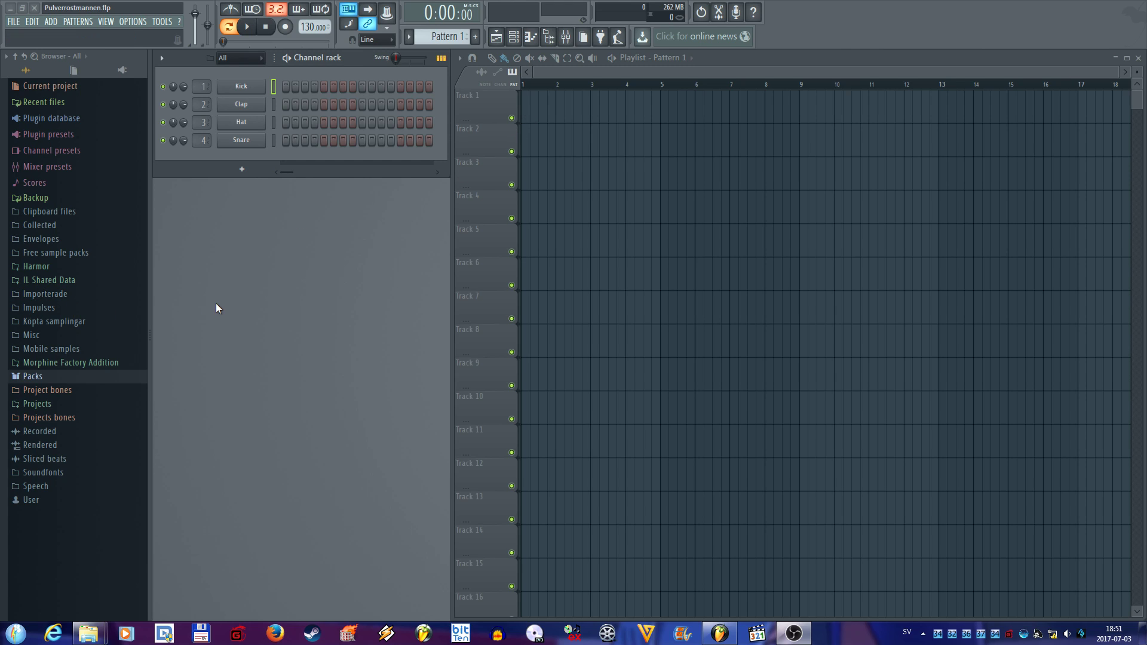
Step: Open the MIDI settings and review the input devices with their assigned controller types, including the list of supported controllers
{"action": "left_click", "coordinate": [133, 22]}
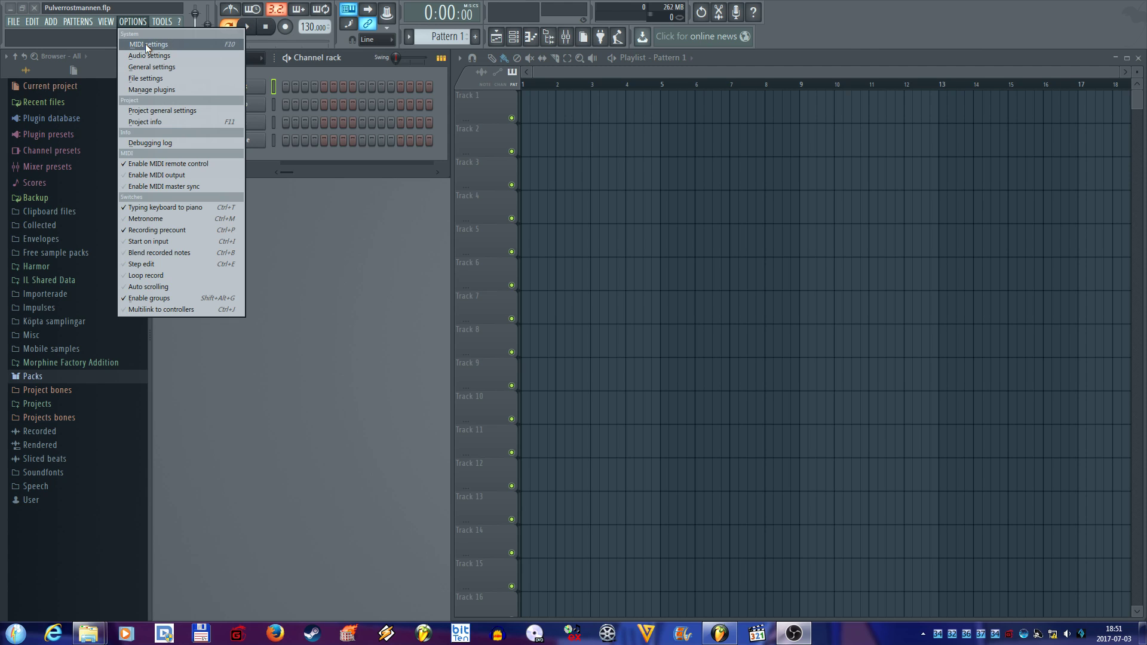
{"action": "left_click", "coordinate": [145, 45]}
{"action": "left_click_drag", "start_coordinate": [564, 152], "coordinate": [518, 120]}
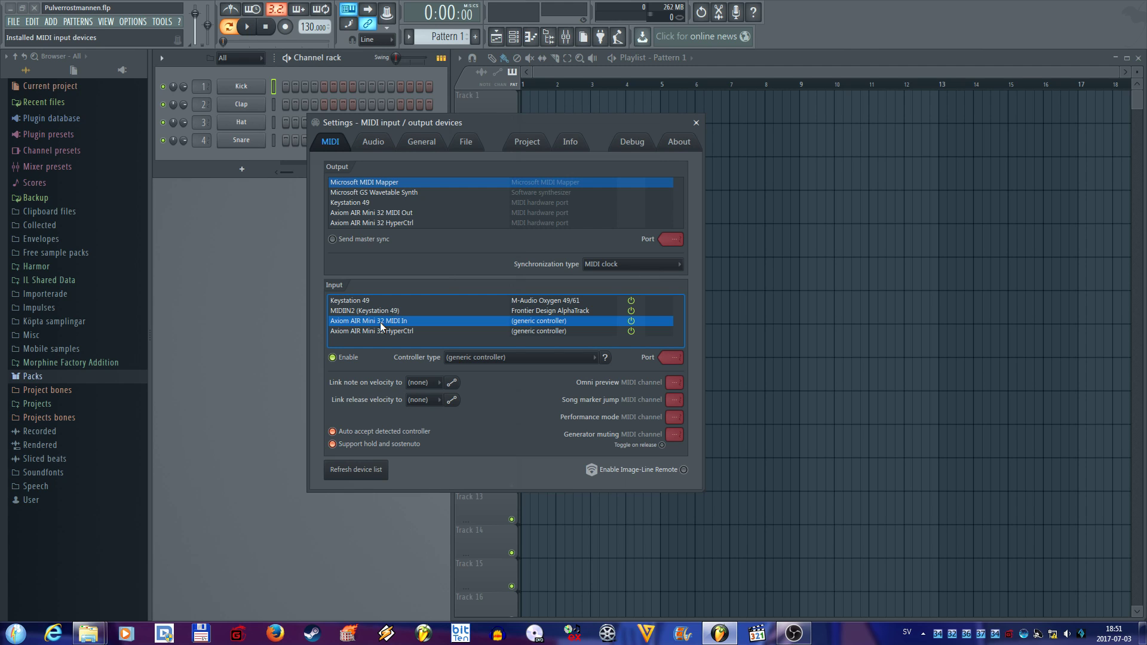
{"action": "left_click", "coordinate": [541, 357]}
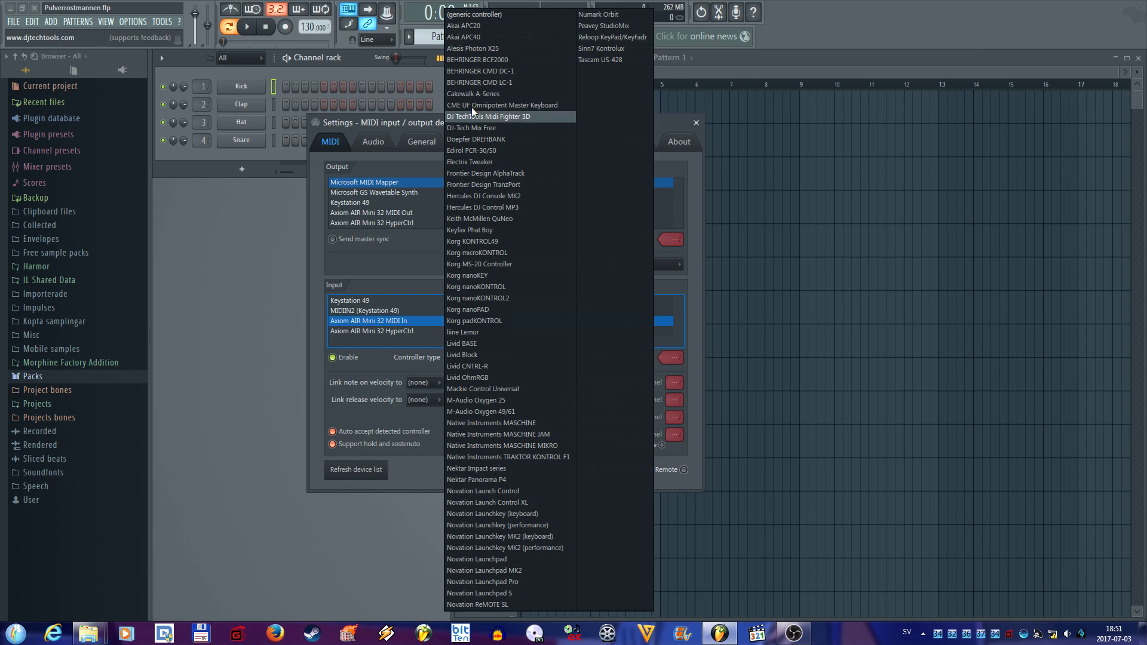
{"action": "left_click", "coordinate": [428, 418]}
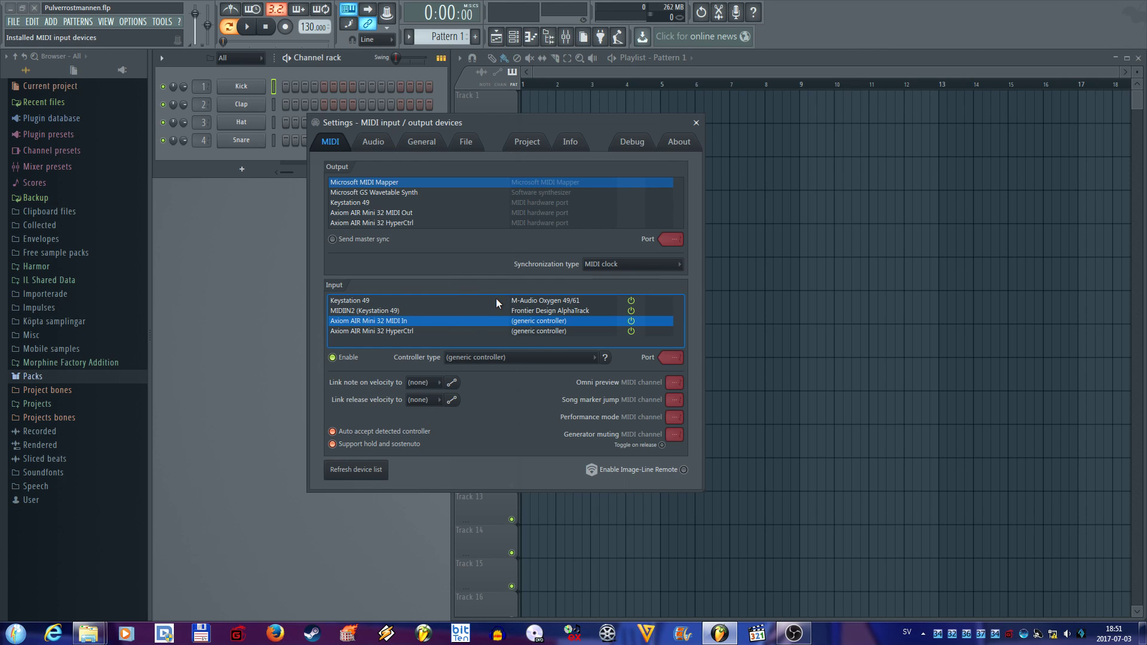
{"action": "left_click", "coordinate": [349, 299]}
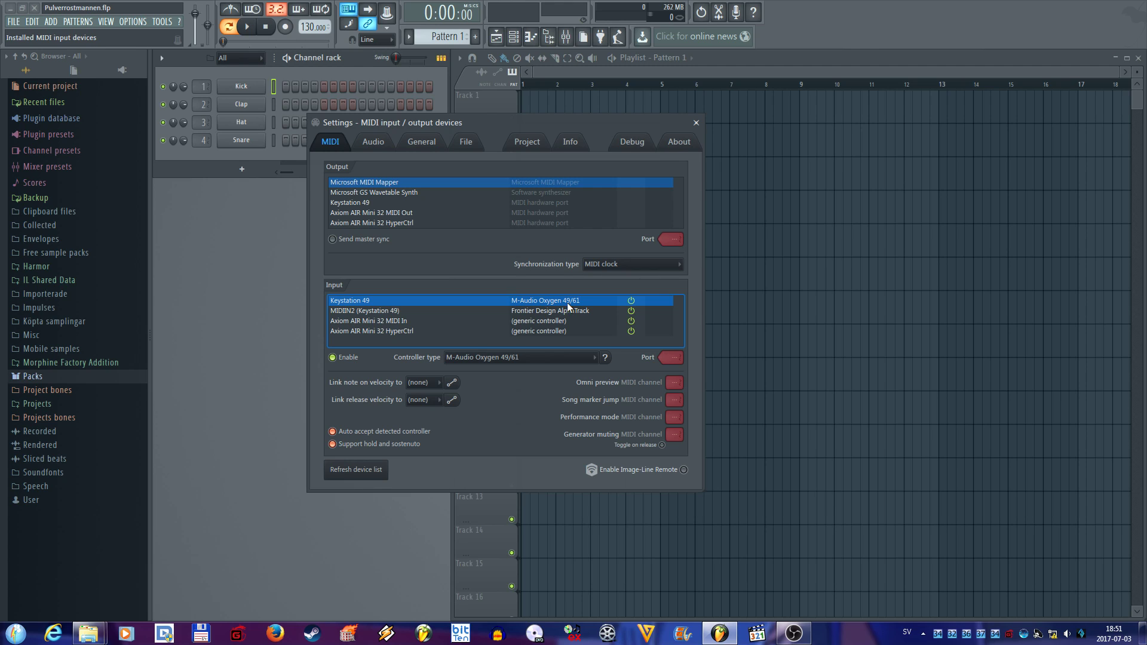
{"action": "left_click", "coordinate": [358, 311]}
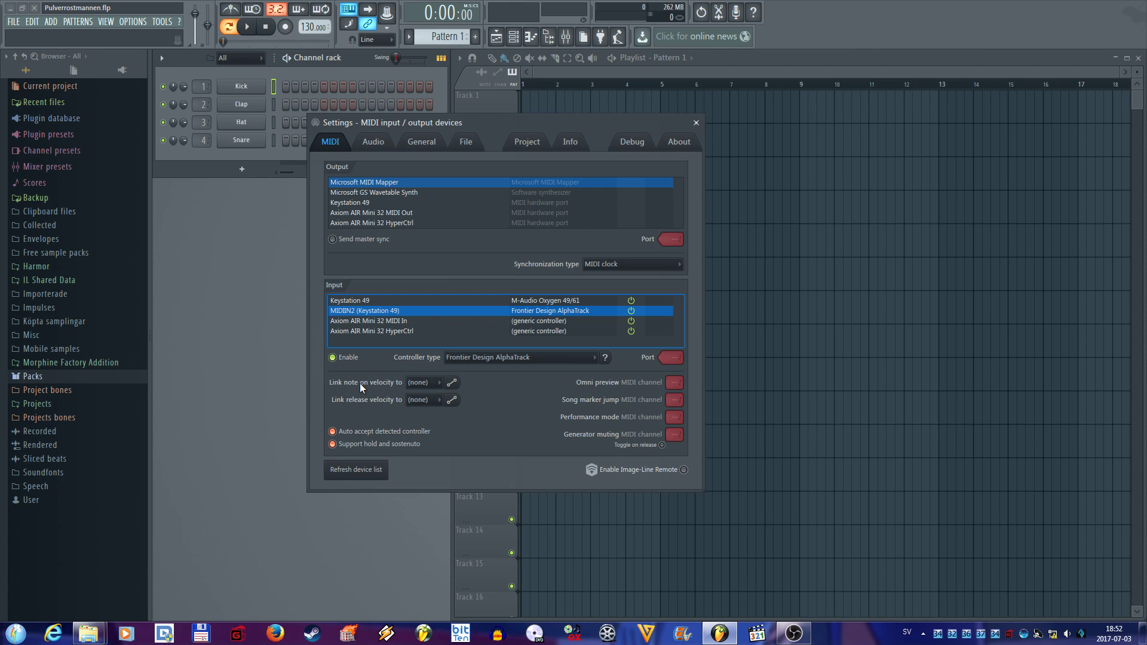
Step: Look through the options for linking note on velocity for the MIDIIN2 (Keystation 49) input, keeping the current choice
{"action": "left_click", "coordinate": [438, 383]}
{"action": "left_click", "coordinate": [491, 394]}
{"action": "left_click", "coordinate": [421, 385]}
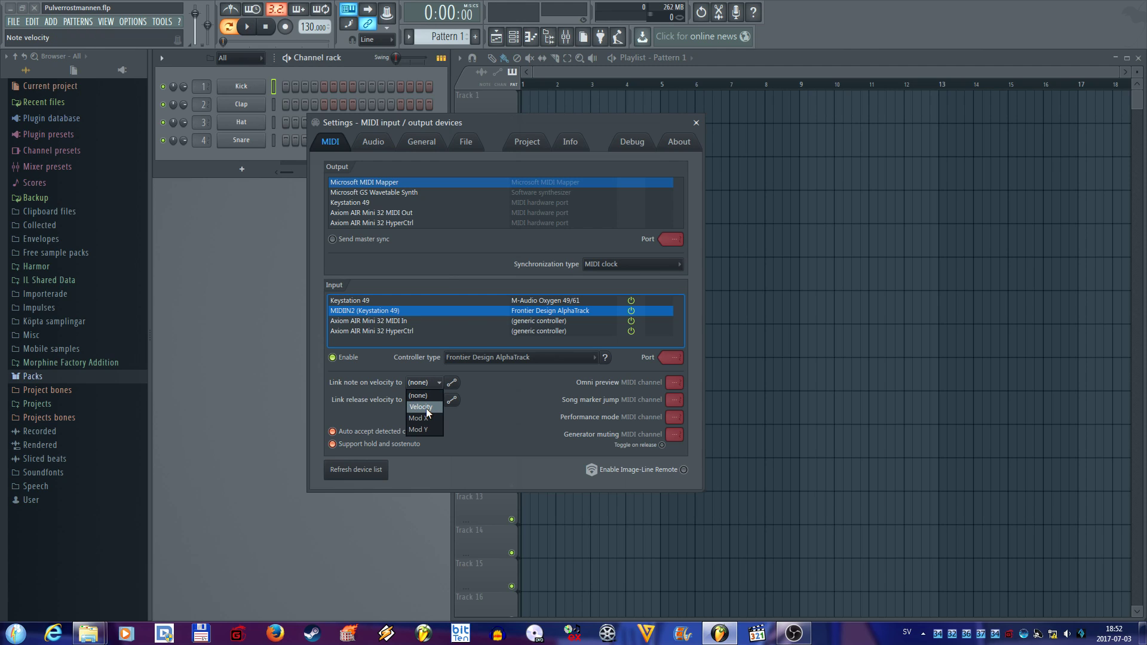
{"action": "left_click", "coordinate": [525, 385]}
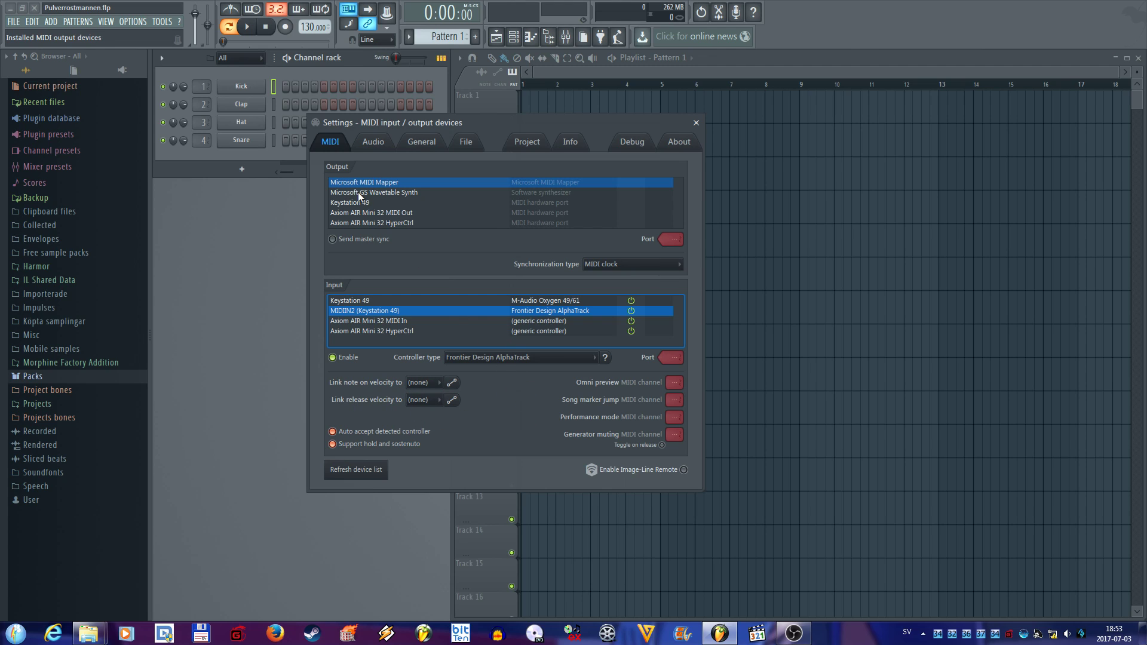
Step: Review the audio settings, including the available DirectSound and ASIO output devices and the buffer options
{"action": "left_click", "coordinate": [376, 147]}
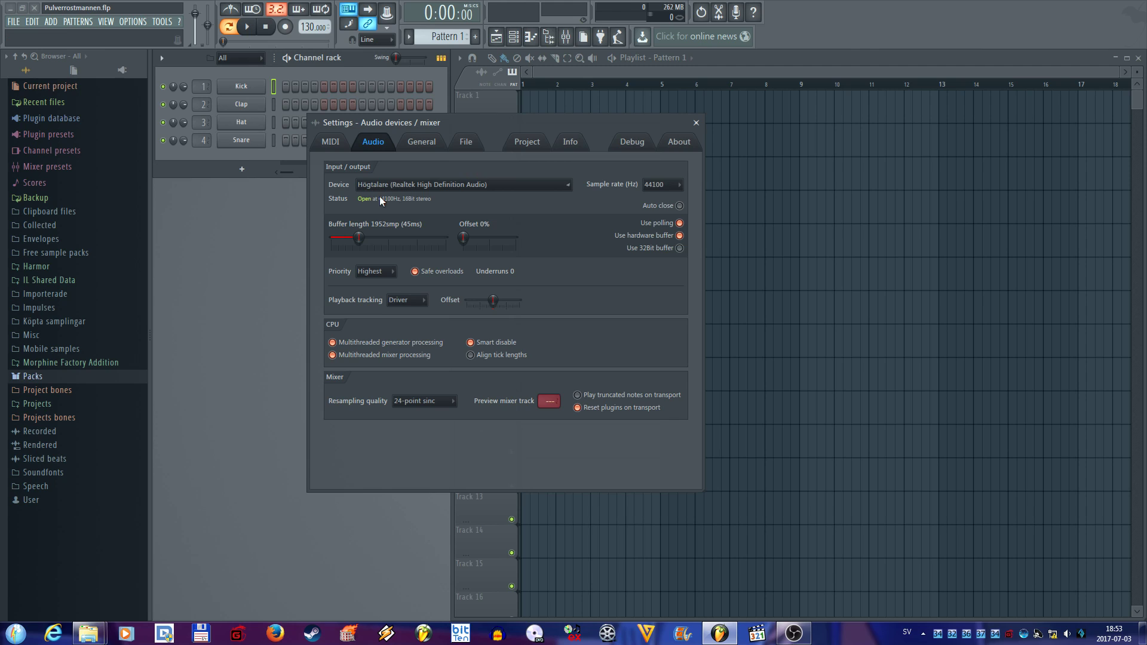
{"action": "left_click", "coordinate": [569, 187]}
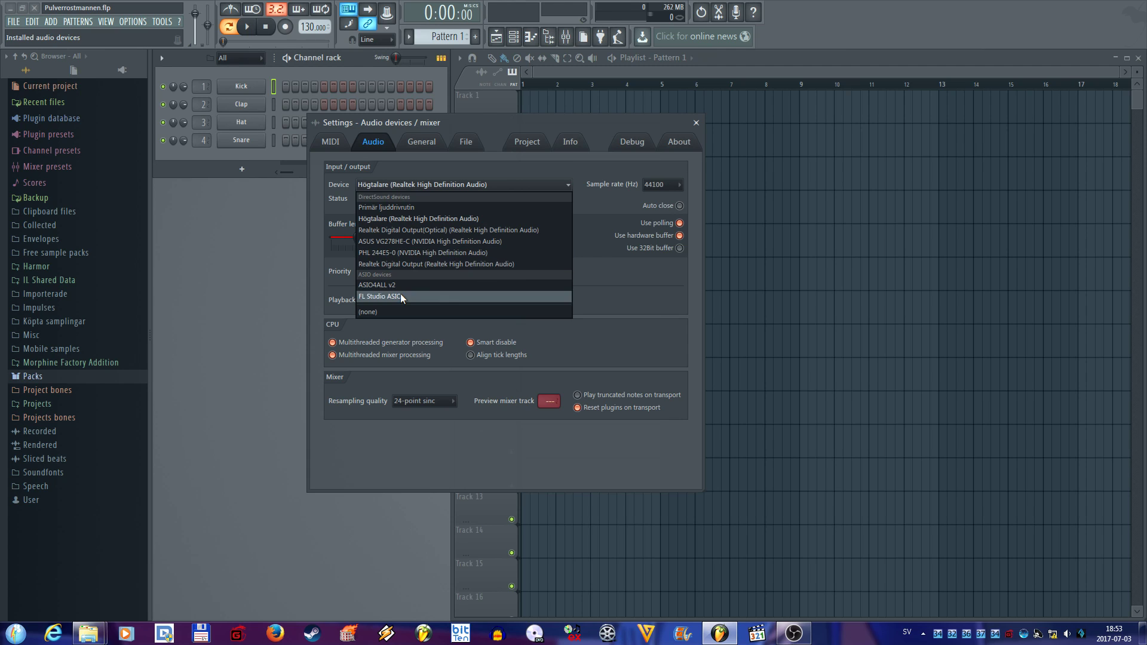
{"action": "left_click", "coordinate": [562, 171]}
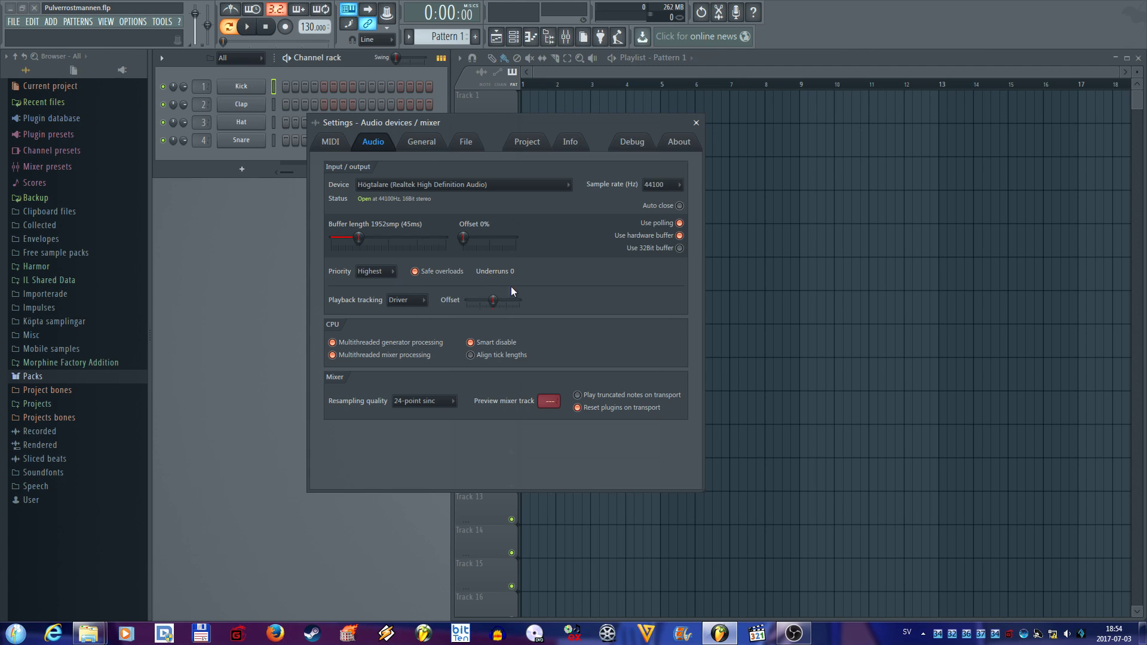
{"action": "left_click", "coordinate": [679, 235]}
Step: Review the general settings, including the animation choices and the advanced options
{"action": "left_click", "coordinate": [422, 142]}
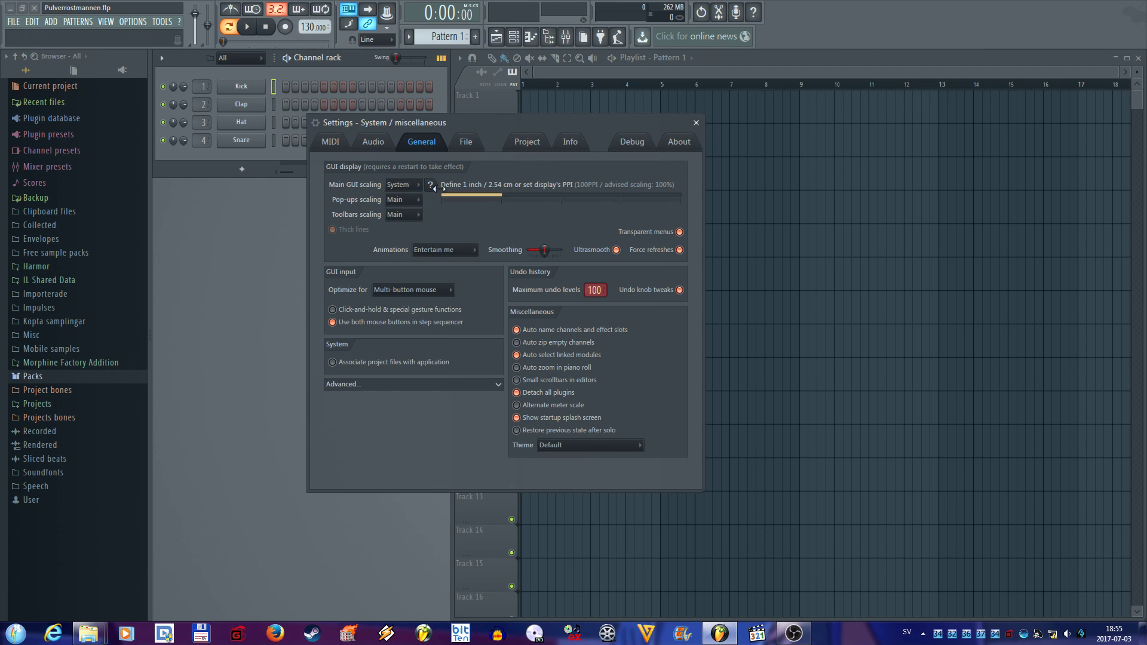
{"action": "left_click", "coordinate": [472, 250]}
{"action": "left_click", "coordinate": [492, 227]}
{"action": "left_click", "coordinate": [428, 385]}
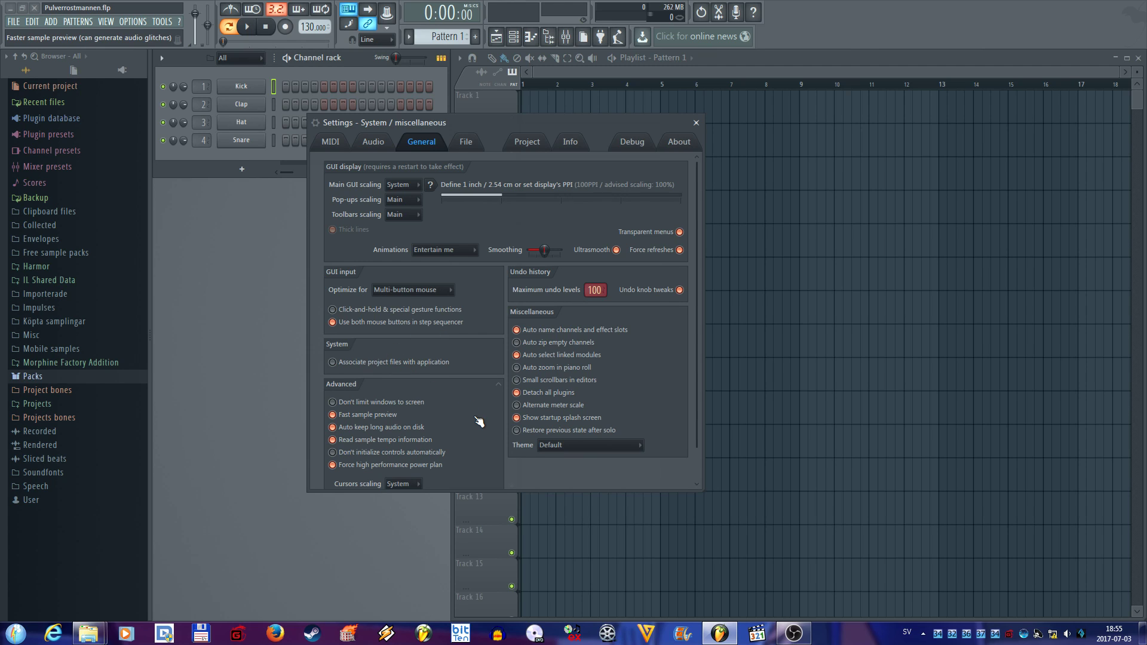
{"action": "scroll", "coordinate": [476, 409], "scroll_direction": "down", "scroll_amount": 2}
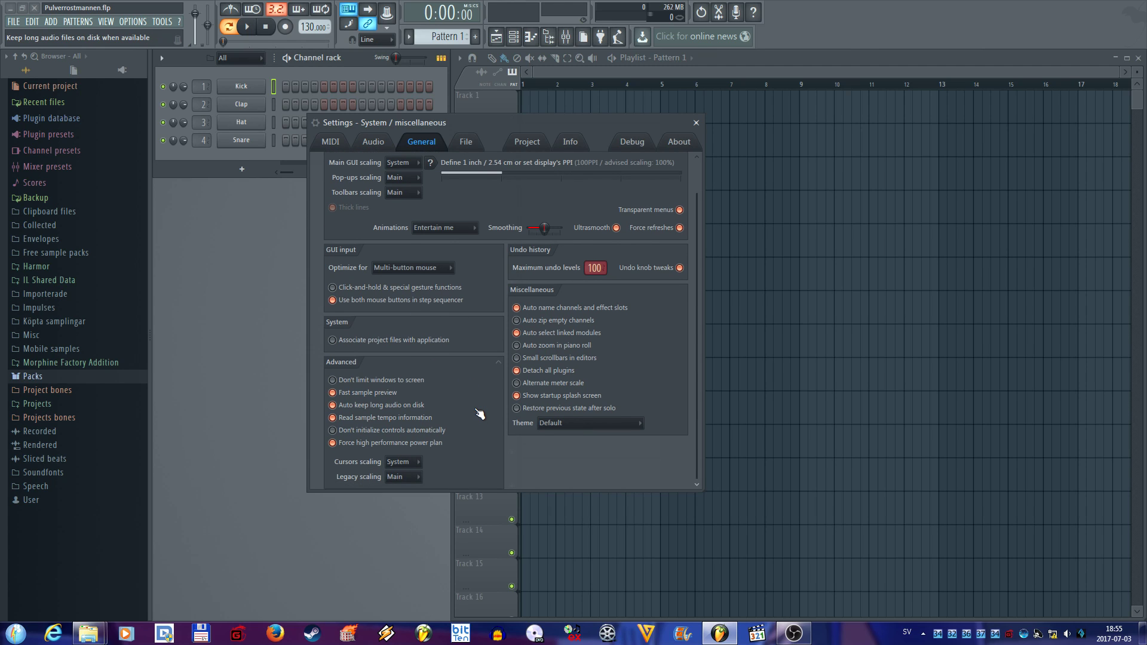
{"action": "left_click", "coordinate": [499, 355]}
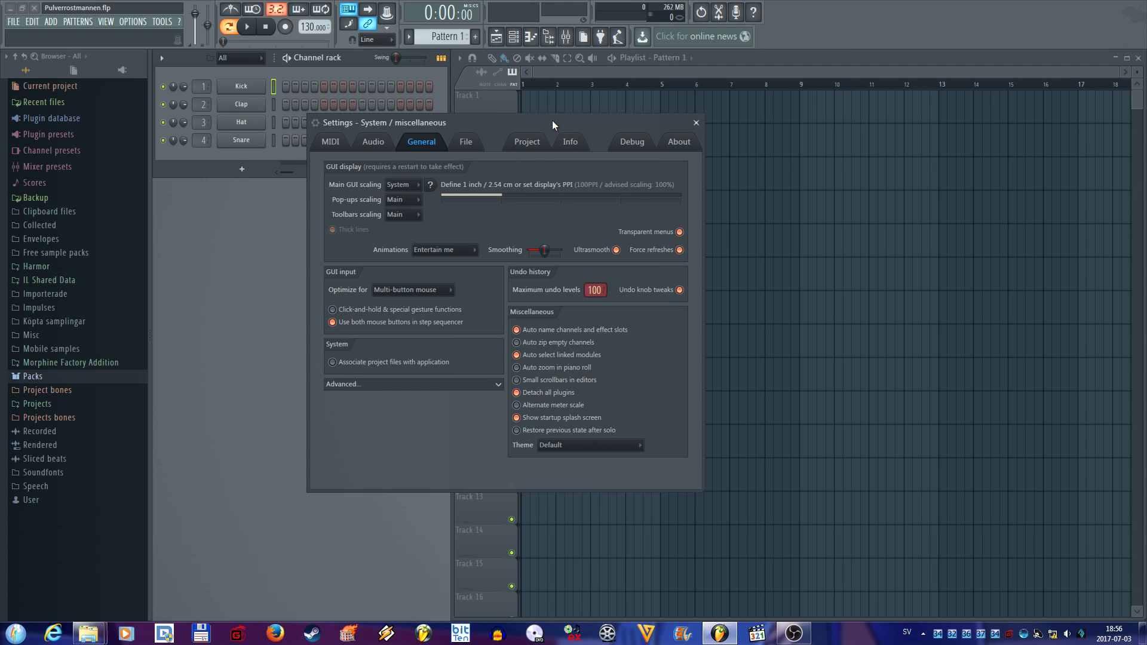
Step: Review the file and folder settings and the current project's settings, including its advanced options
{"action": "left_click_drag", "start_coordinate": [521, 122], "coordinate": [553, 156]}
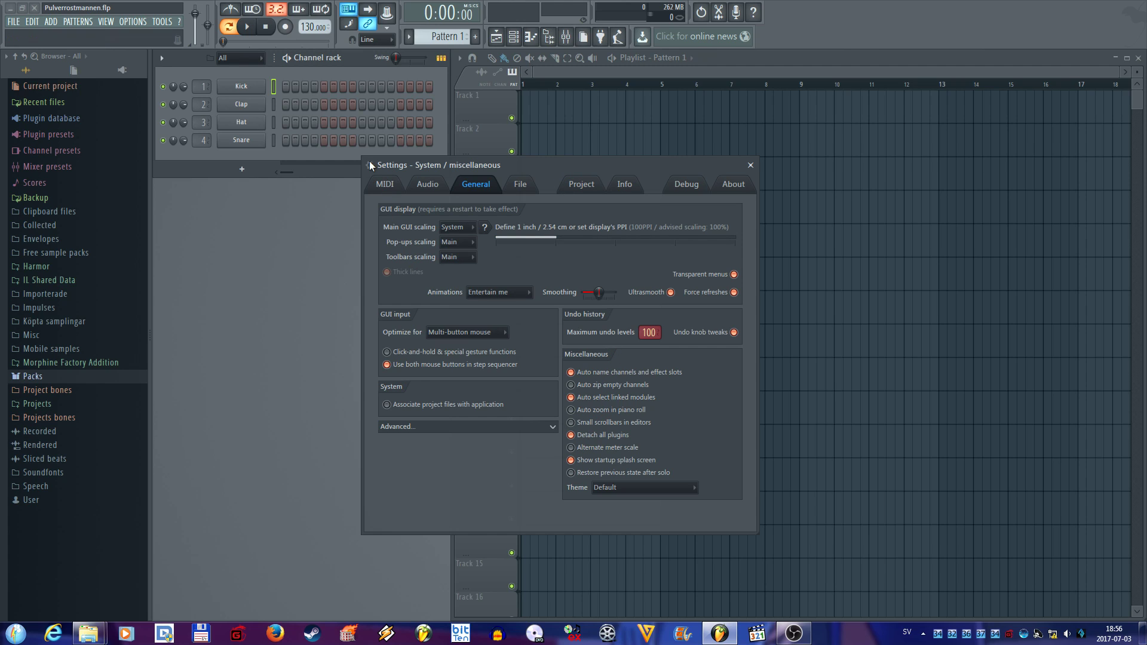
{"action": "left_click_drag", "start_coordinate": [582, 165], "coordinate": [591, 221]}
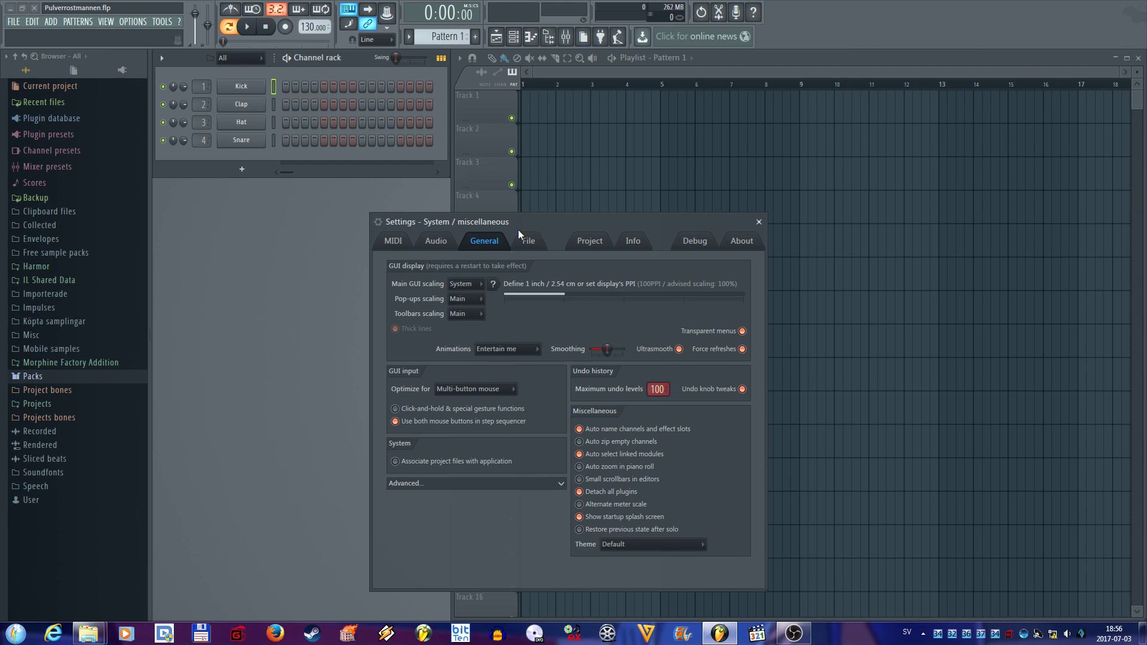
{"action": "left_click", "coordinate": [528, 242]}
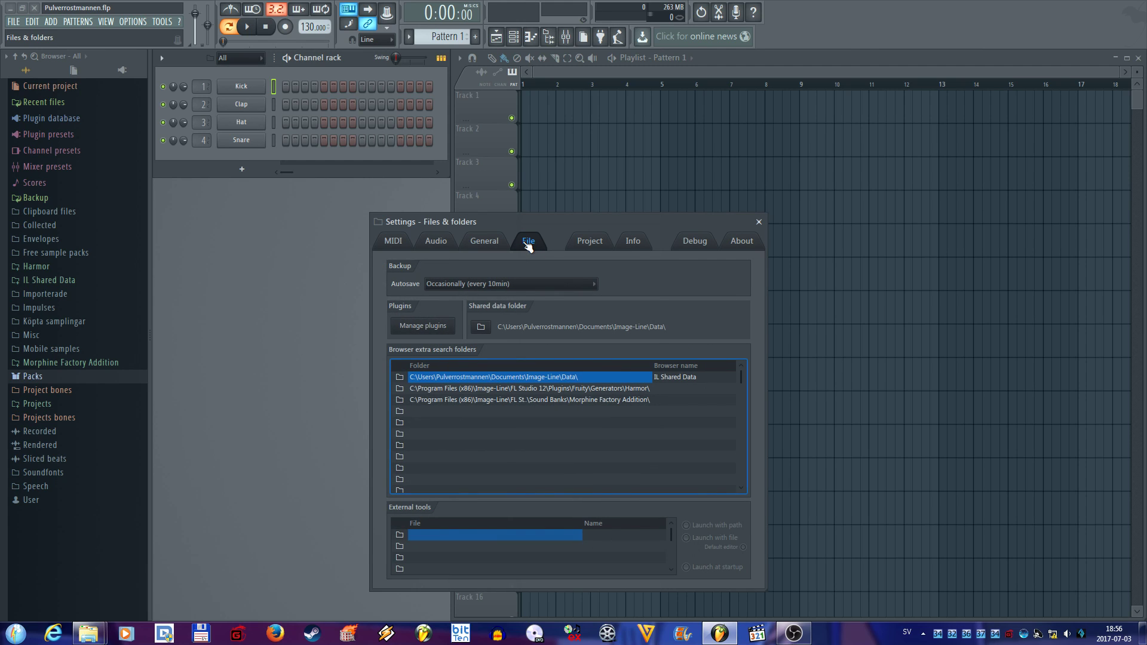
{"action": "left_click", "coordinate": [592, 243]}
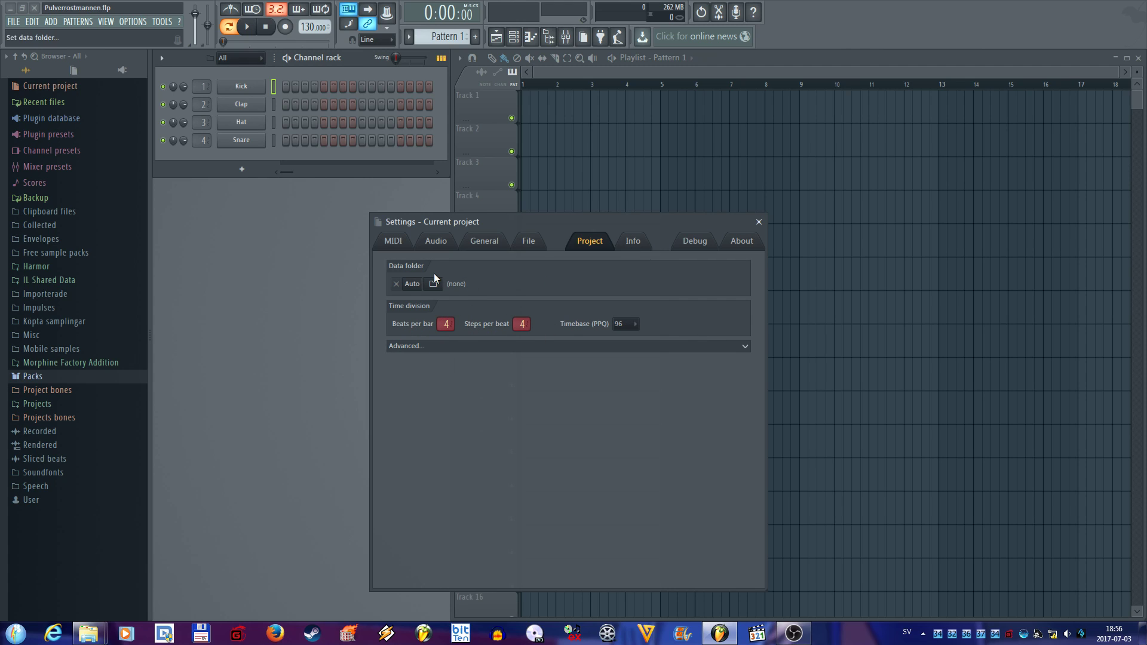
{"action": "left_click", "coordinate": [544, 346]}
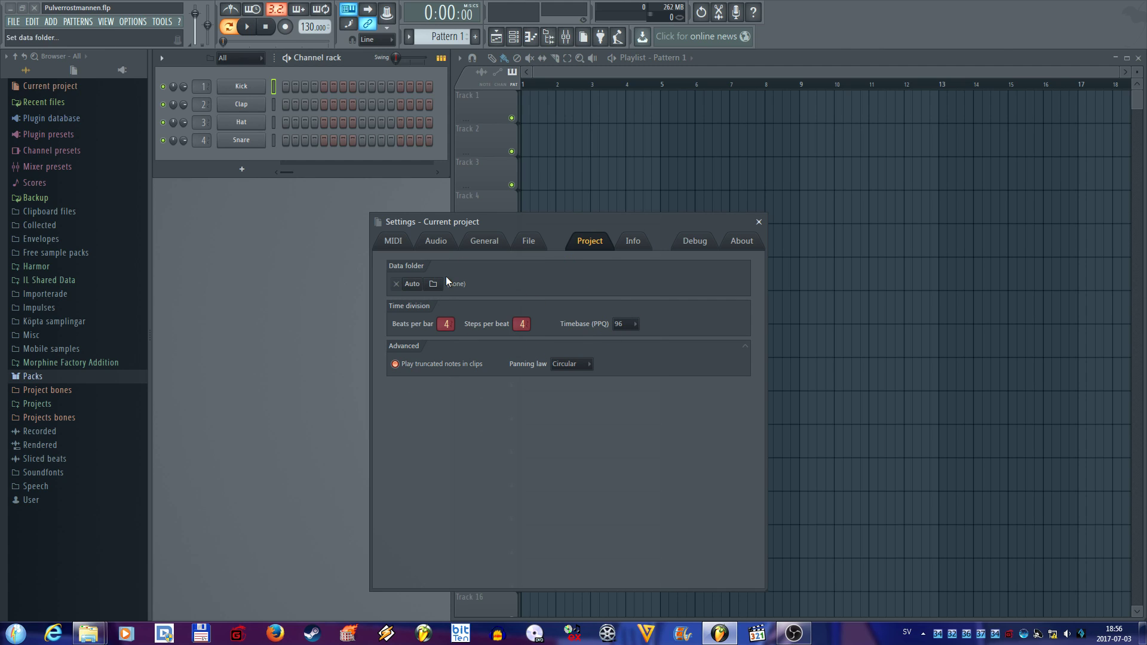
Step: Review the project credits fields and close the settings window
{"action": "left_click", "coordinate": [634, 245]}
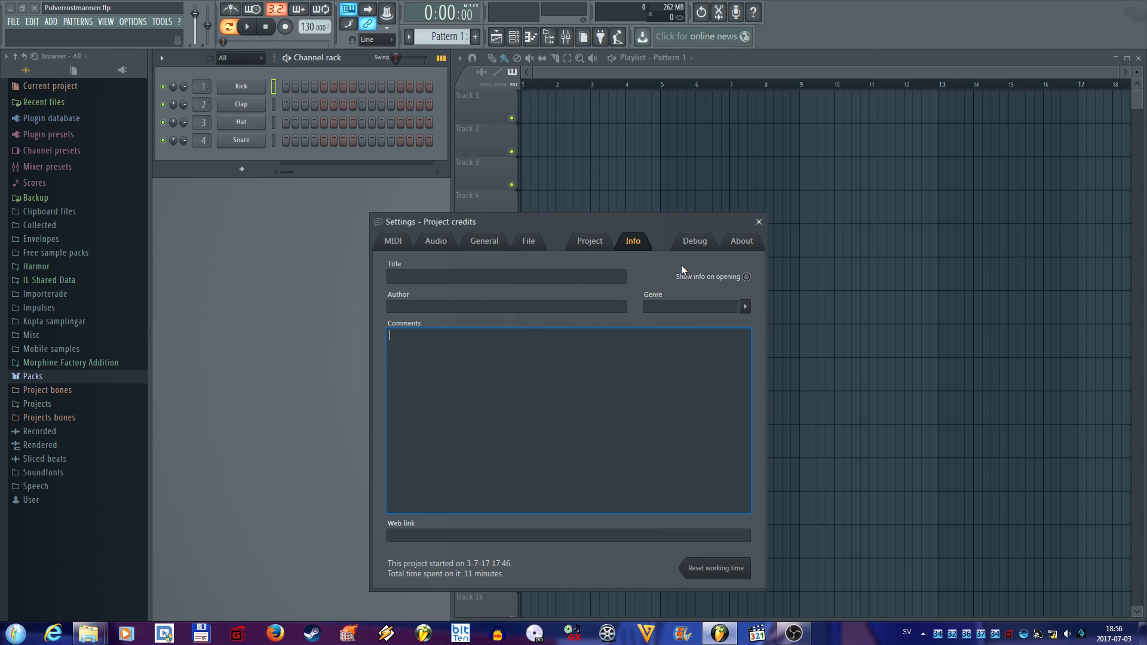
{"action": "left_click_drag", "start_coordinate": [507, 219], "coordinate": [479, 167]}
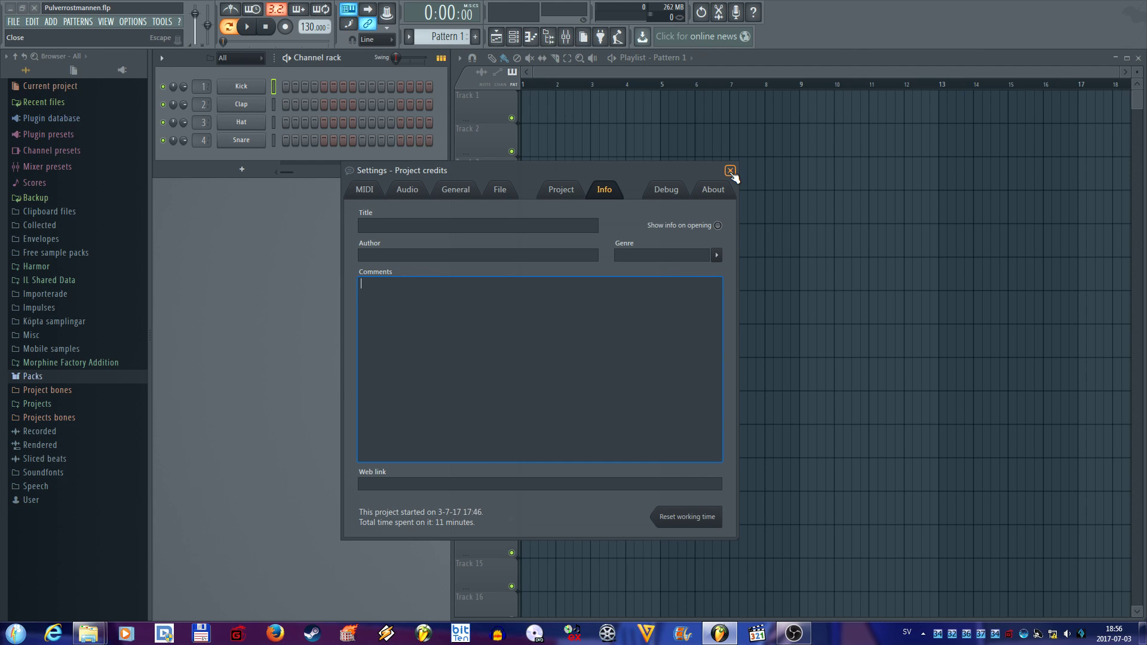
{"action": "left_click", "coordinate": [730, 171]}
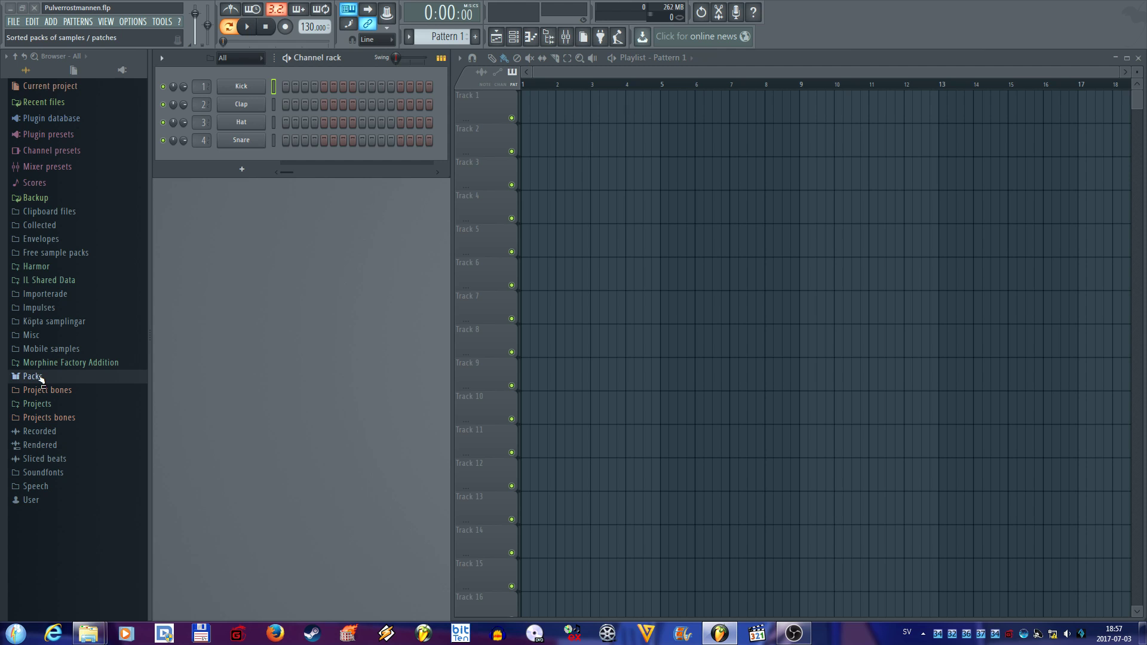
Step: Switch to Windows Explorer and examine the Patches folder inside the FL Studio 12 Data folder
{"action": "mouse_move", "coordinate": [96, 639]}
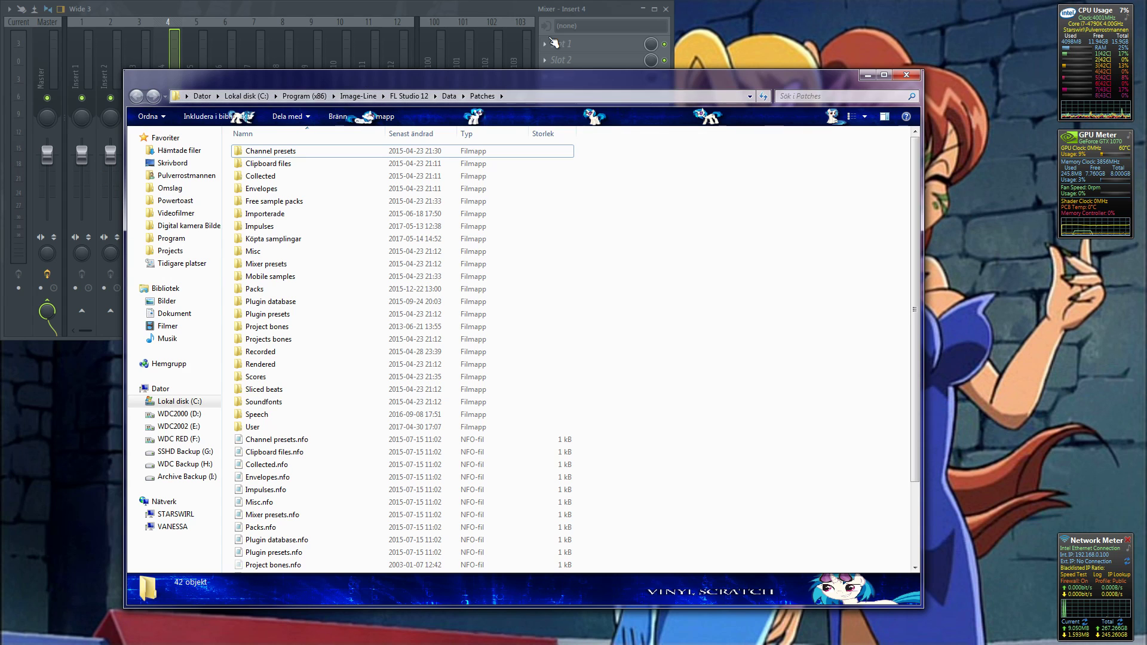
{"action": "left_click_drag", "start_coordinate": [634, 80], "coordinate": [600, 50]}
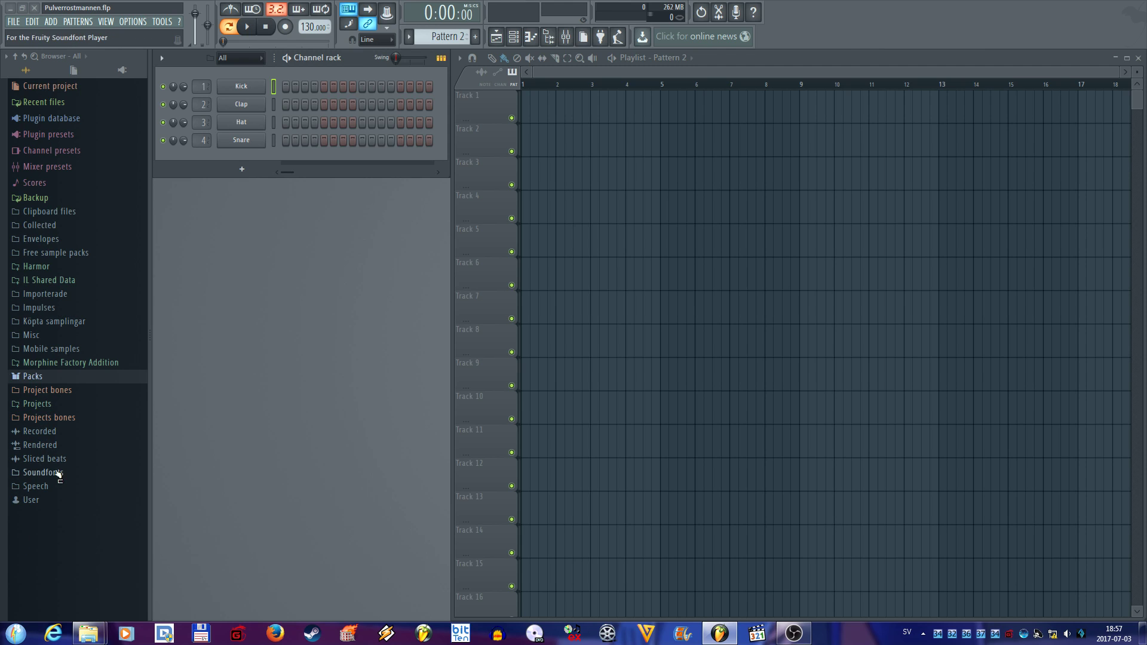
Step: Open the Kicks folder of the Drums (ModeAudio) pack in the sample browser
{"action": "left_click", "coordinate": [35, 376]}
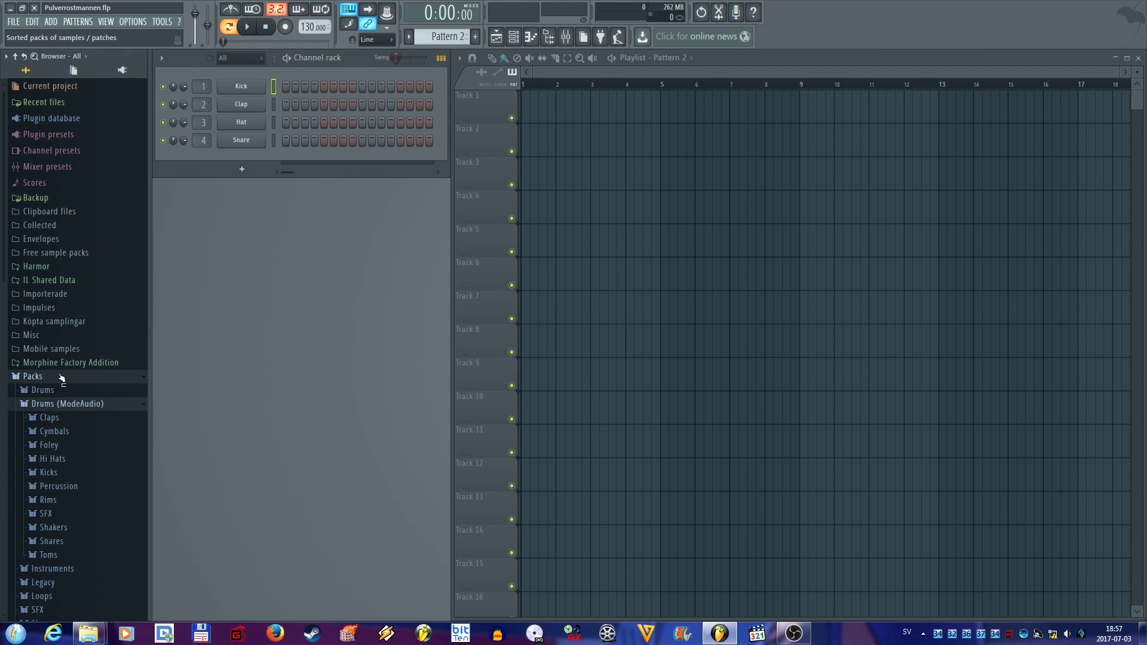
{"action": "left_click", "coordinate": [83, 403]}
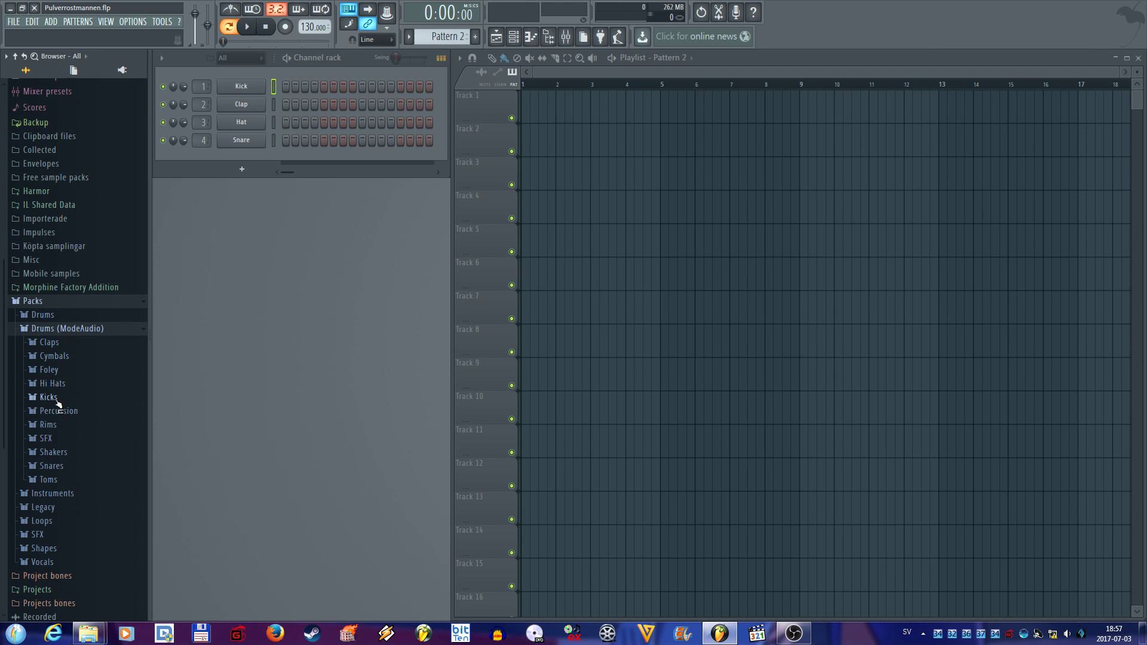
{"action": "left_click", "coordinate": [55, 405]}
Step: Audition several Attack Kick samples from the Kicks folder, including Attack Kick 12, 07 and 26
{"action": "left_click", "coordinate": [71, 339]}
{"action": "left_click", "coordinate": [70, 365]}
{"action": "left_click", "coordinate": [75, 402]}
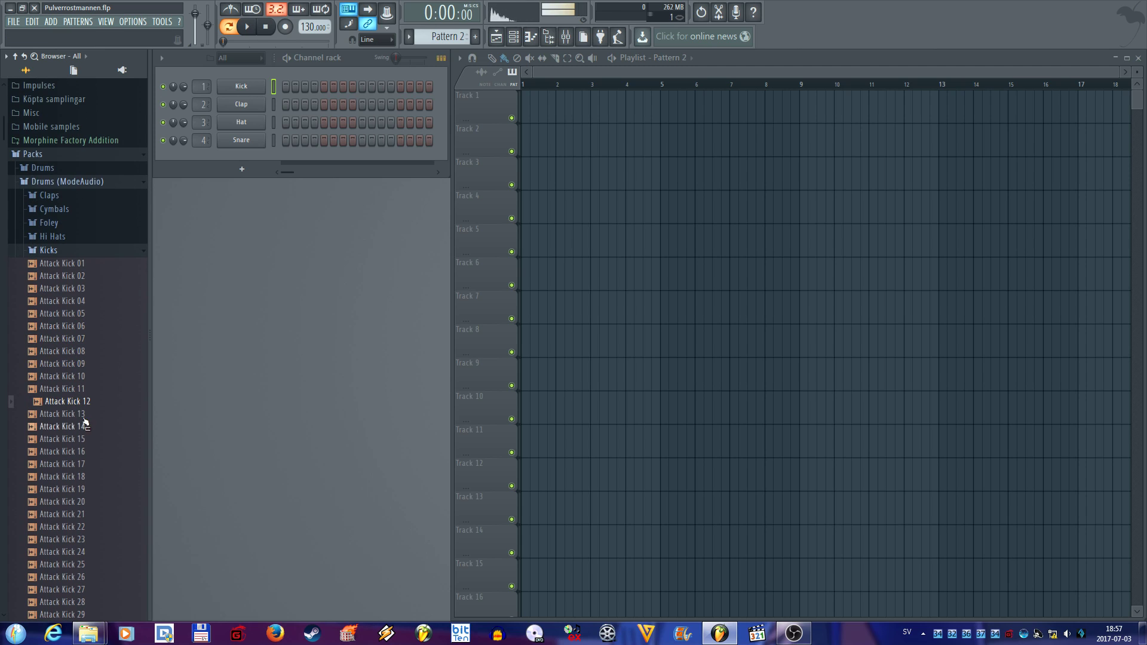
{"action": "left_click", "coordinate": [68, 289]}
{"action": "left_click", "coordinate": [70, 339]}
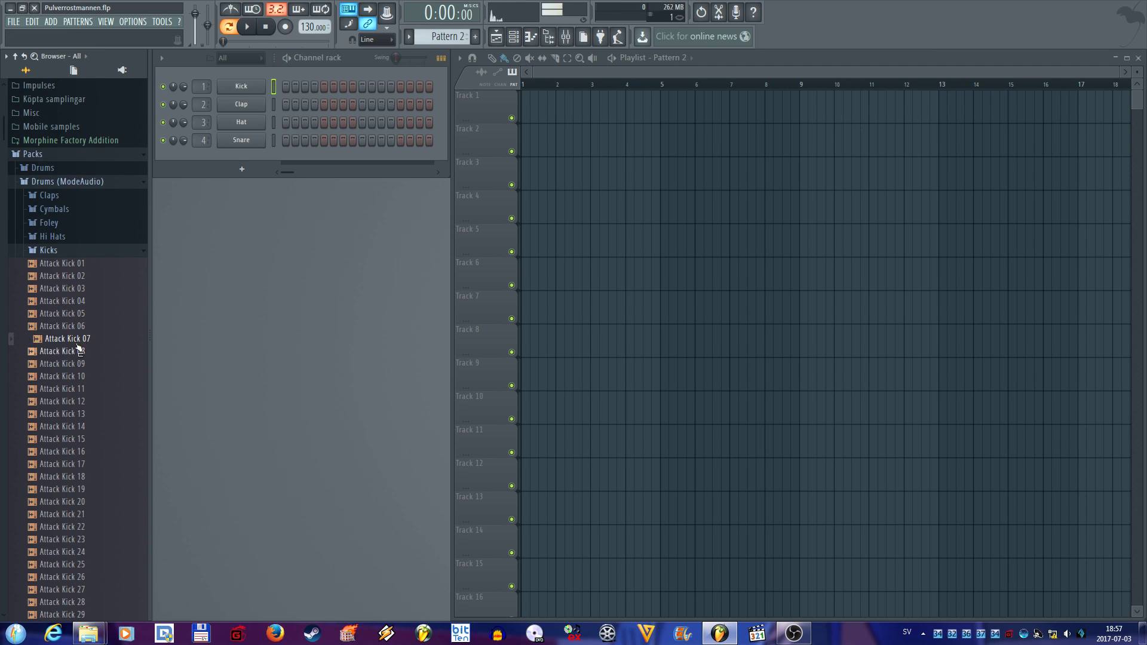
{"action": "scroll", "coordinate": [71, 493], "scroll_direction": "down", "scroll_amount": 2}
{"action": "left_click", "coordinate": [86, 339]}
{"action": "left_click", "coordinate": [81, 380]}
{"action": "left_click", "coordinate": [66, 438]}
{"action": "left_click", "coordinate": [66, 526]}
{"action": "left_click", "coordinate": [59, 476]}
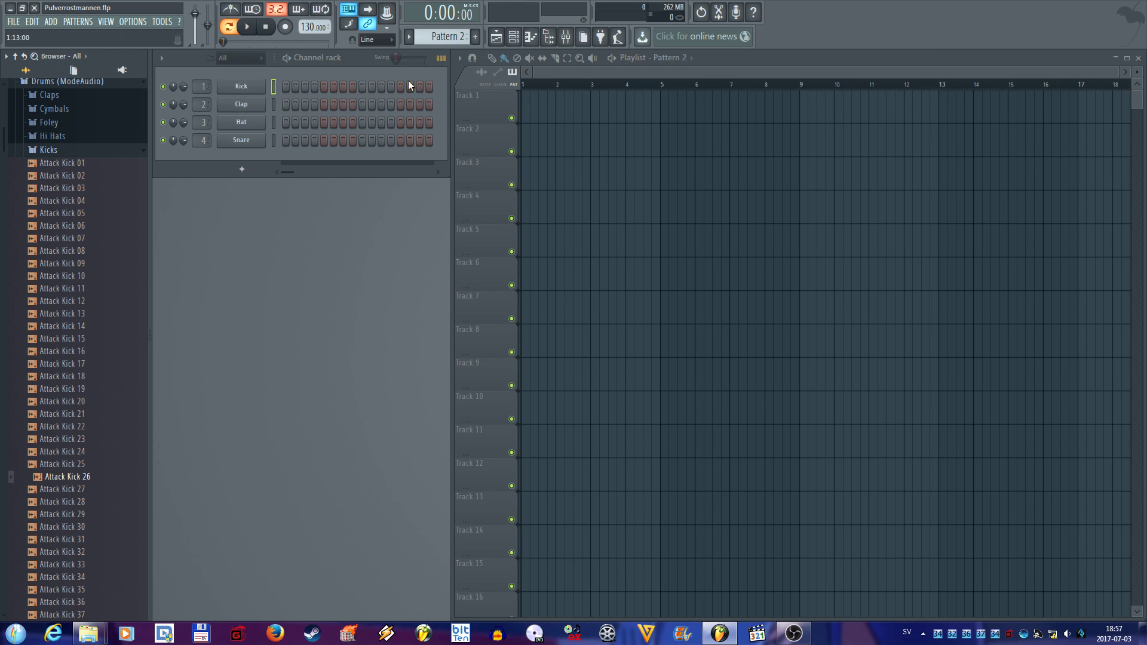
Step: Play the empty Pattern 2 briefly and stop playback
{"action": "left_click", "coordinate": [249, 30]}
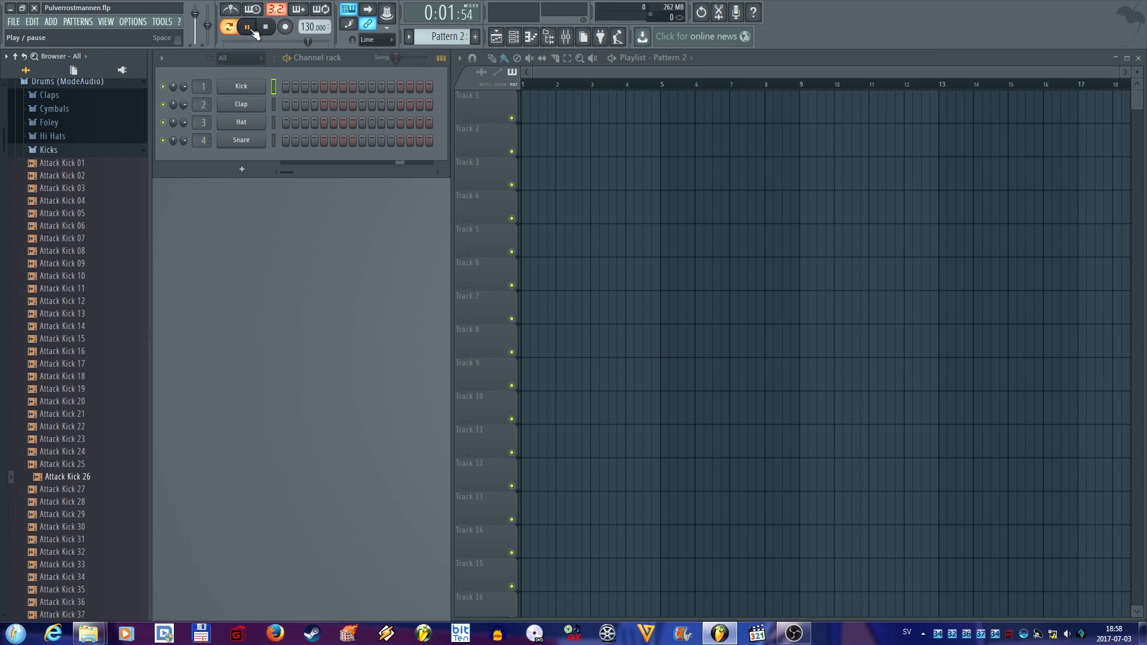
{"action": "key", "text": "space"}
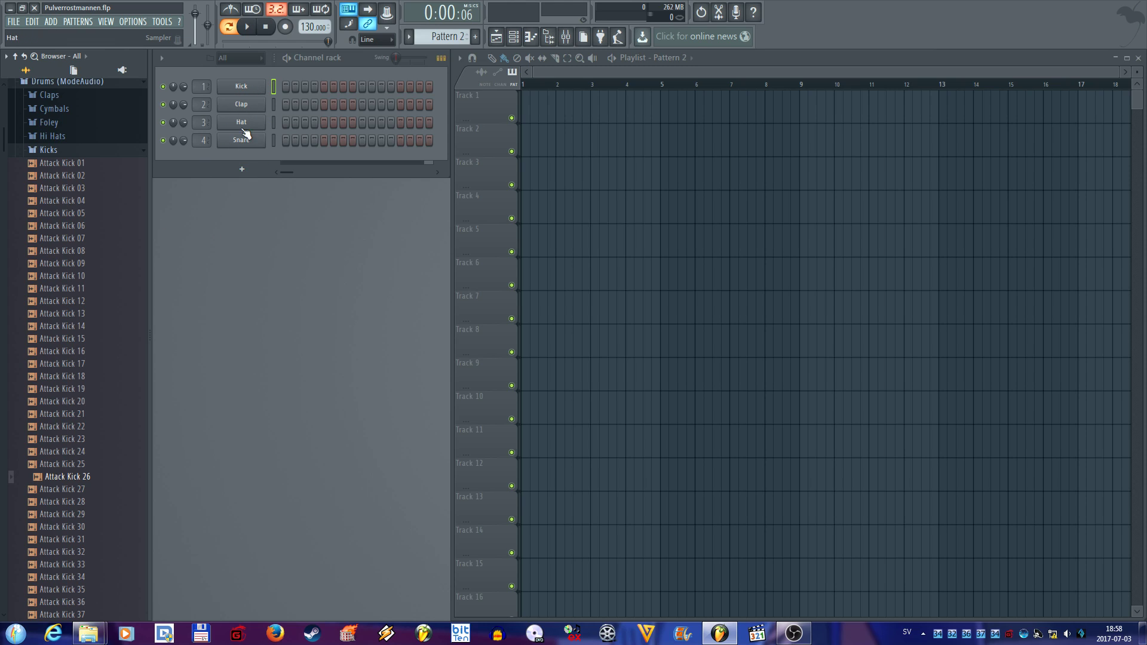
Step: Open the Kick channel's sampler settings and audition the kick at different pitches with the typing keyboard
{"action": "left_click", "coordinate": [241, 87]}
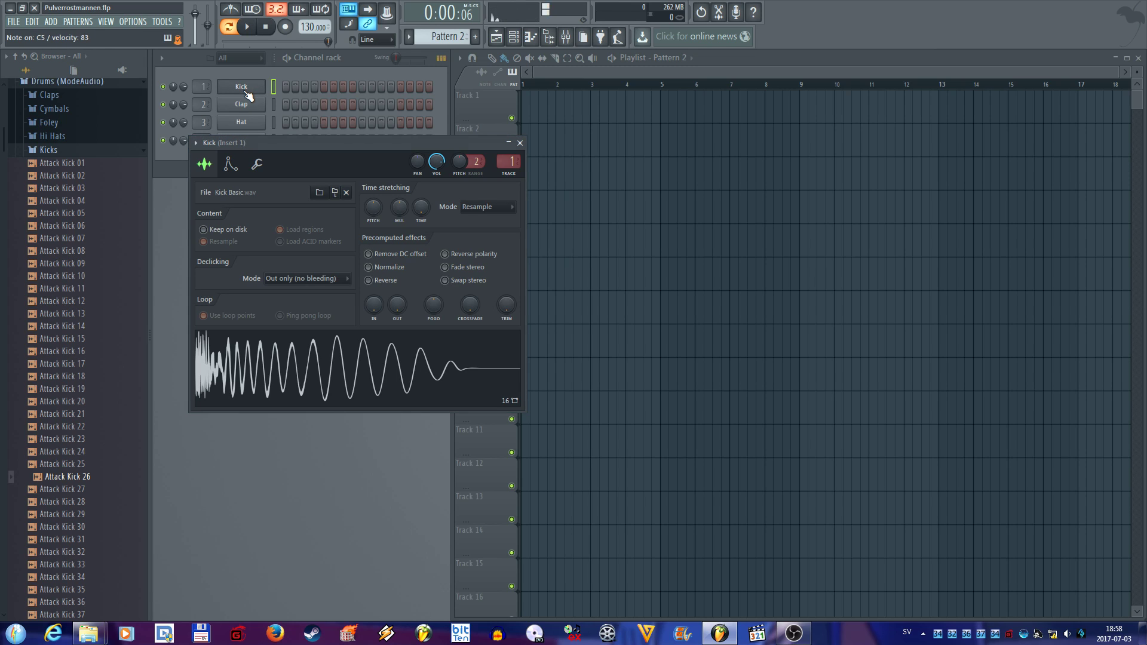
{"action": "left_click_drag", "start_coordinate": [320, 143], "coordinate": [370, 222]}
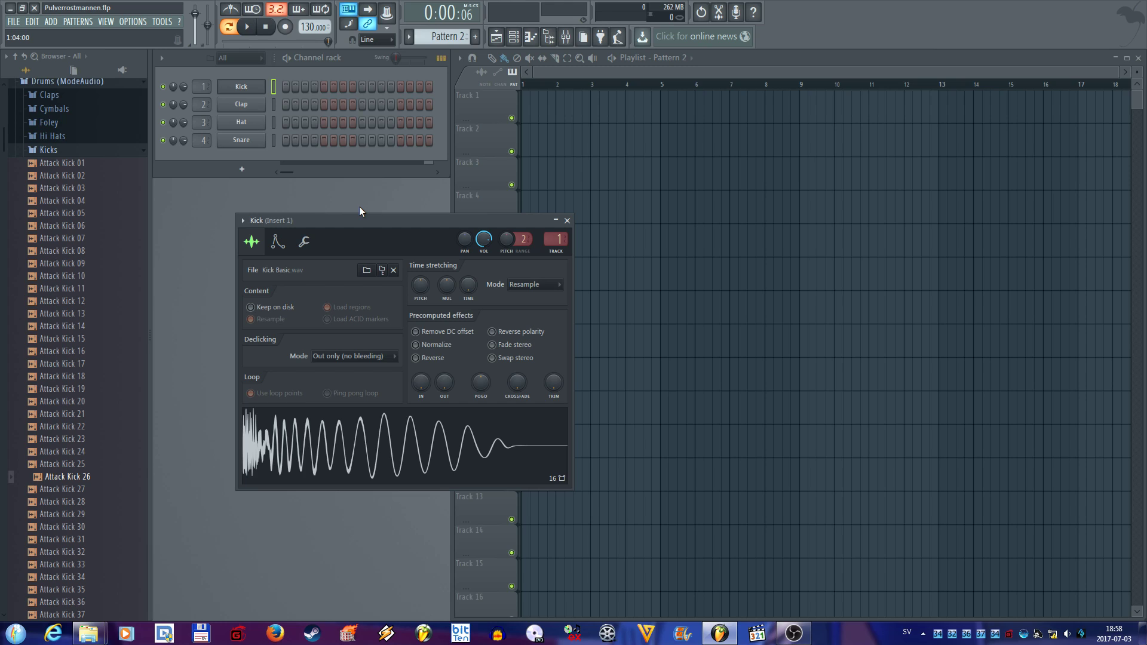
{"action": "key", "text": "x"}
{"action": "key", "text": "x"}
{"action": "key", "text": "v"}
{"action": "key", "text": "v"}
{"action": "key", "text": "v"}
Step: Program kick hits on steps 1, 5, 9 and 13 of Pattern 2 and play the pattern to hear the beat
{"action": "left_click", "coordinate": [286, 88]}
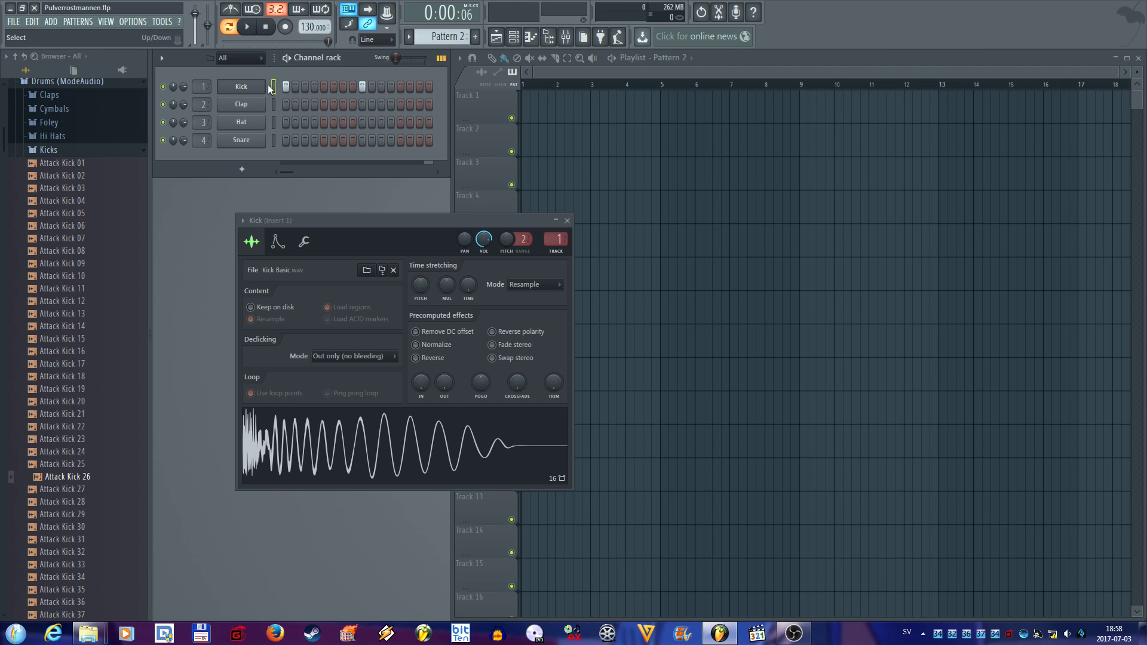
{"action": "left_click", "coordinate": [250, 28]}
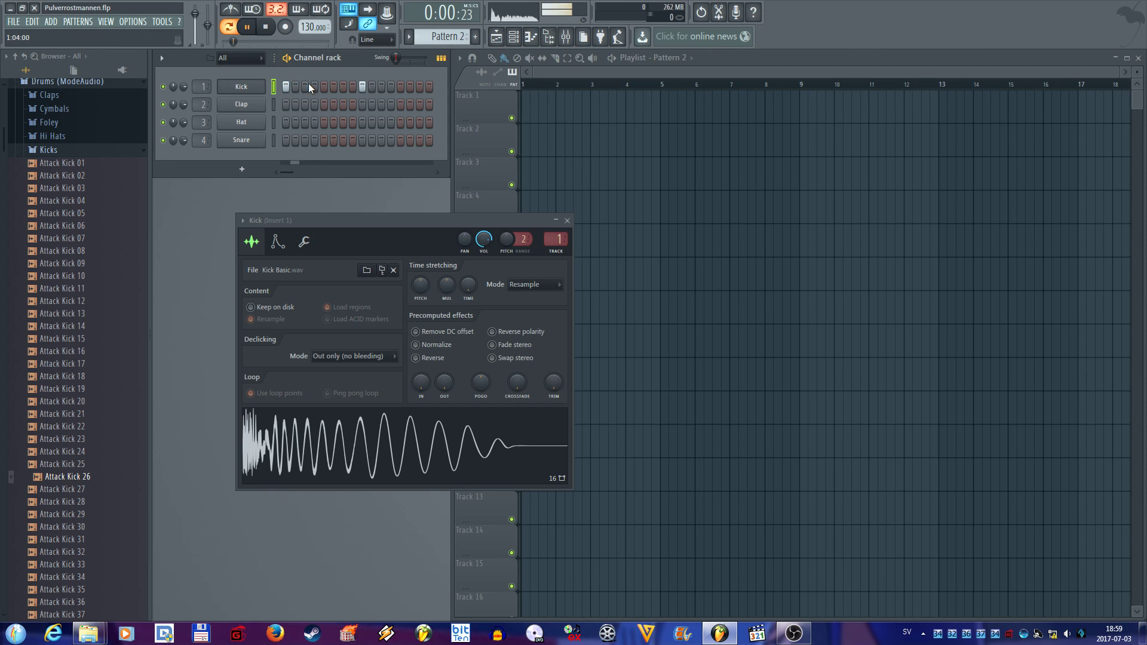
{"action": "left_click", "coordinate": [324, 87]}
{"action": "left_click", "coordinate": [400, 87]}
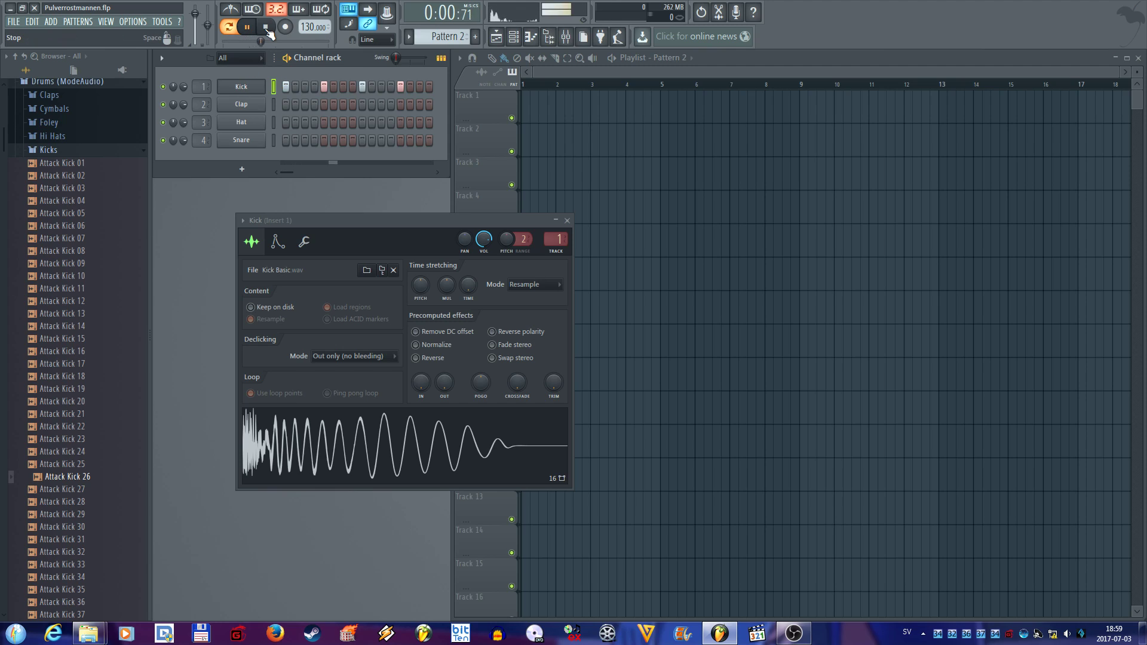
{"action": "key", "text": "space"}
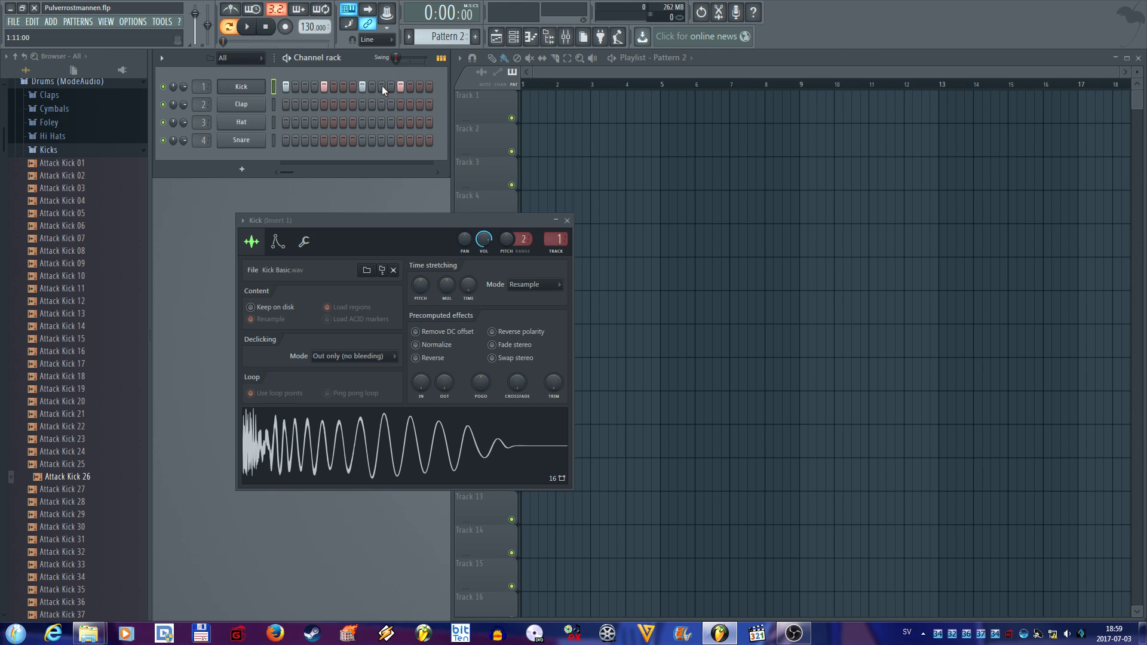
{"action": "key", "text": "space"}
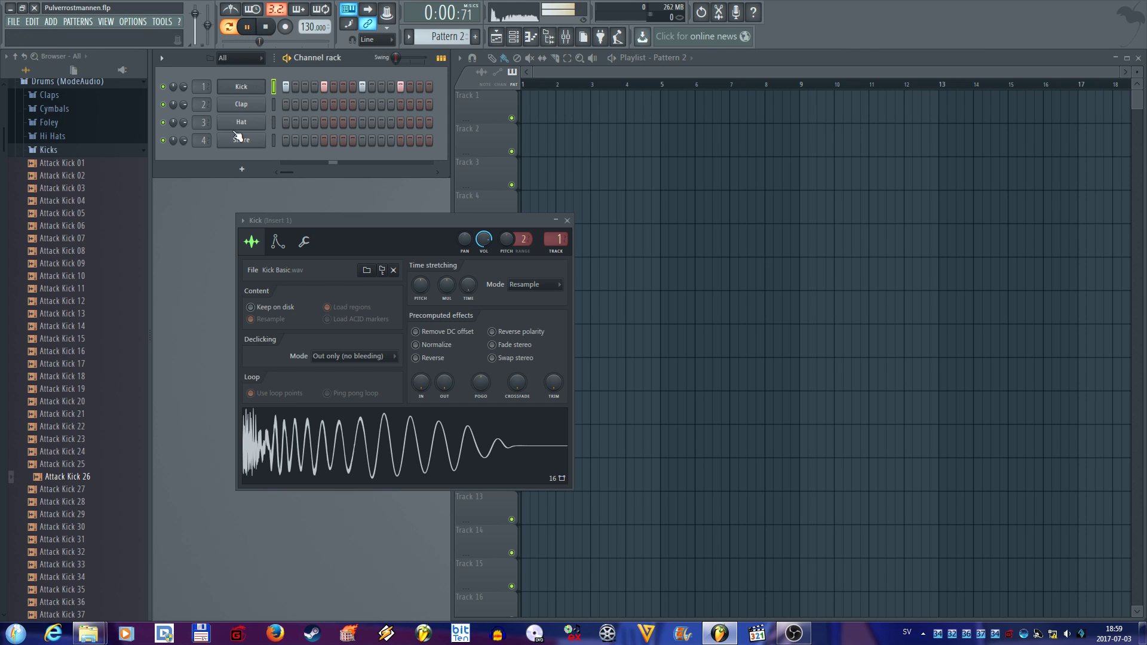
{"action": "key", "text": "space"}
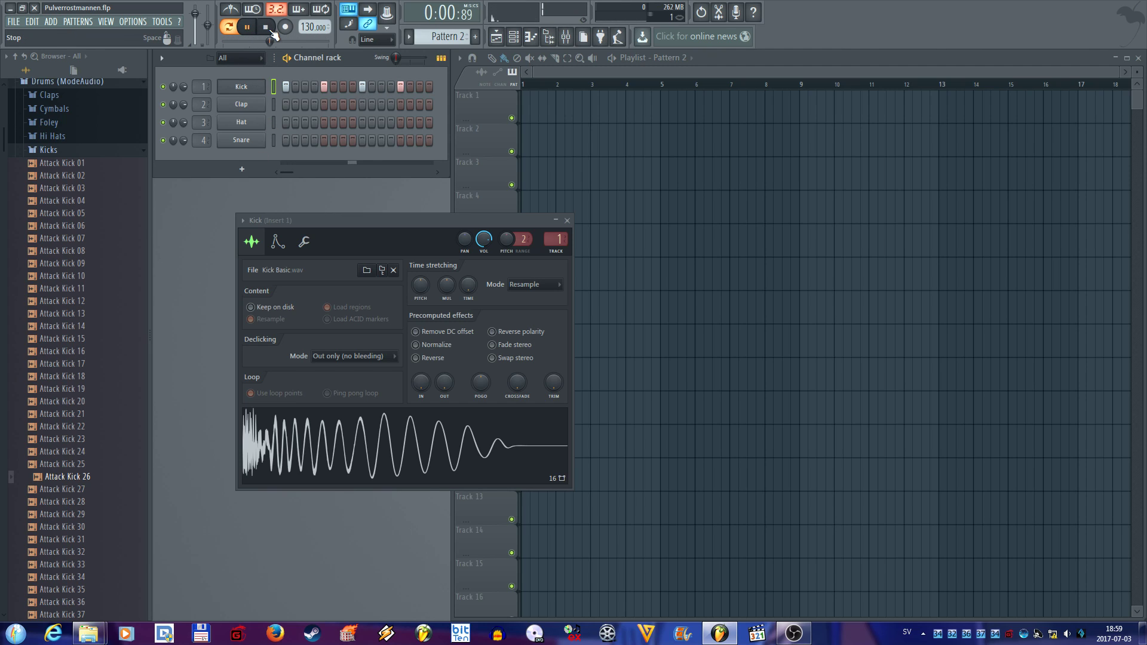
Step: Replace the Kick channel's sample with Attack Kick 26 from the browser and play the pattern briefly
{"action": "left_click", "coordinate": [58, 464]}
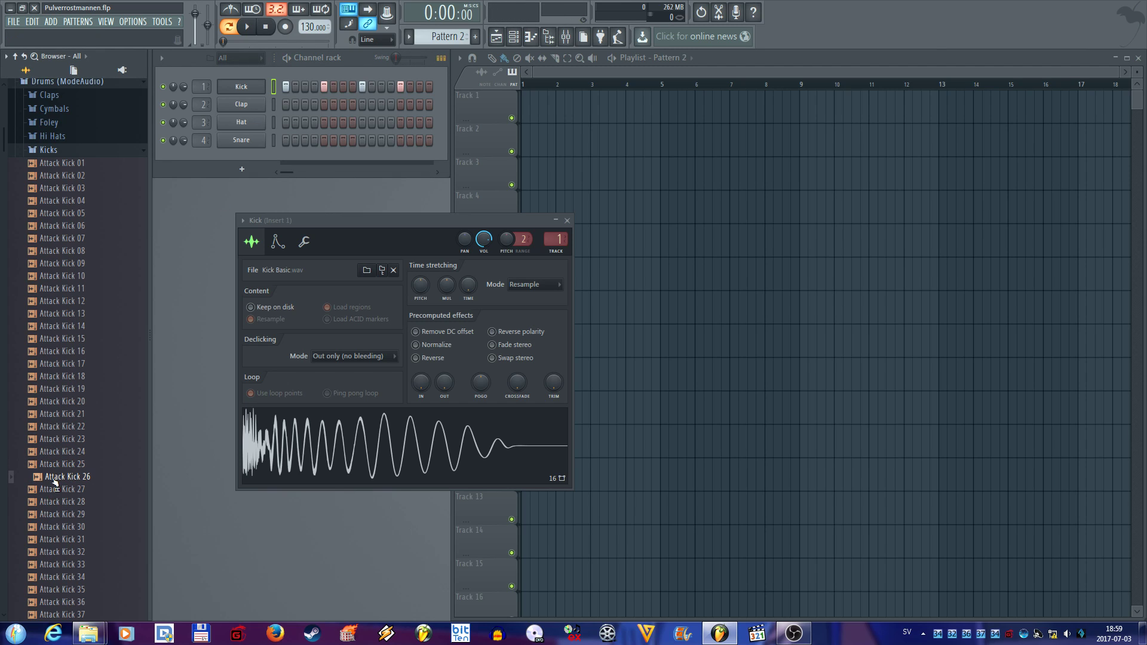
{"action": "left_click_drag", "start_coordinate": [54, 481], "coordinate": [238, 87]}
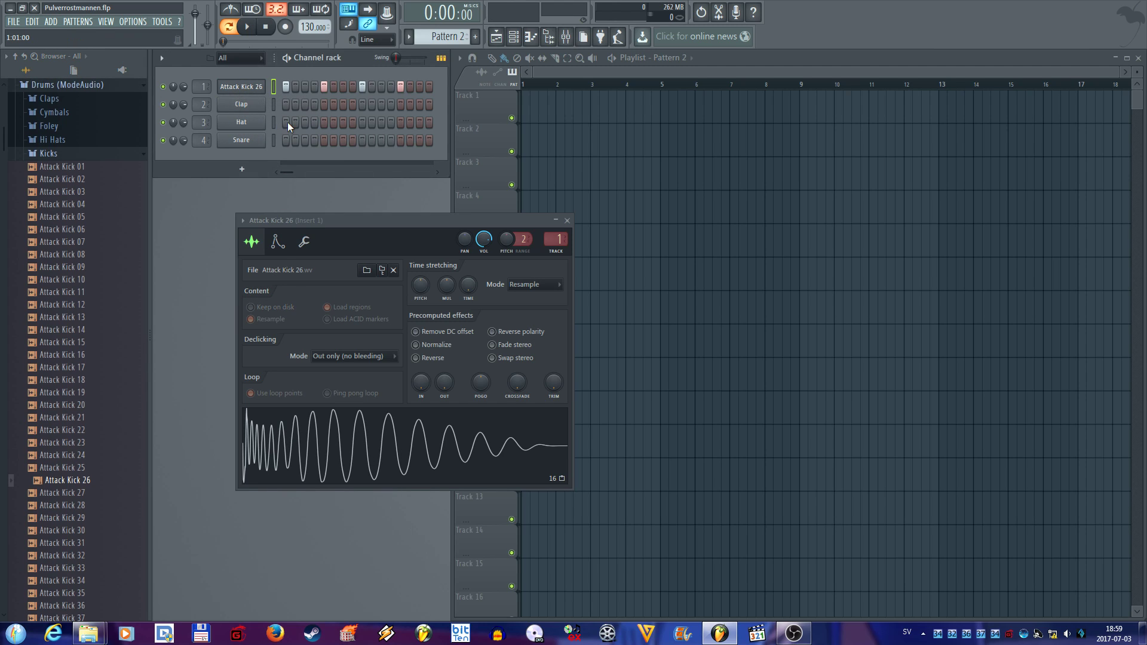
{"action": "left_click", "coordinate": [248, 30]}
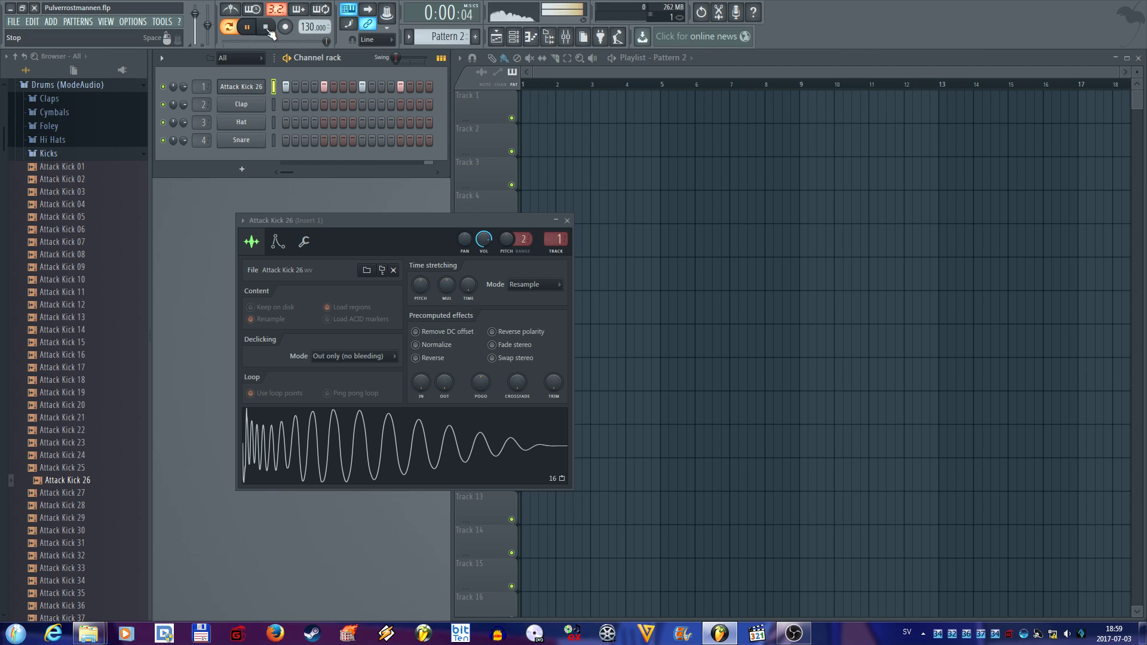
{"action": "left_click", "coordinate": [268, 30]}
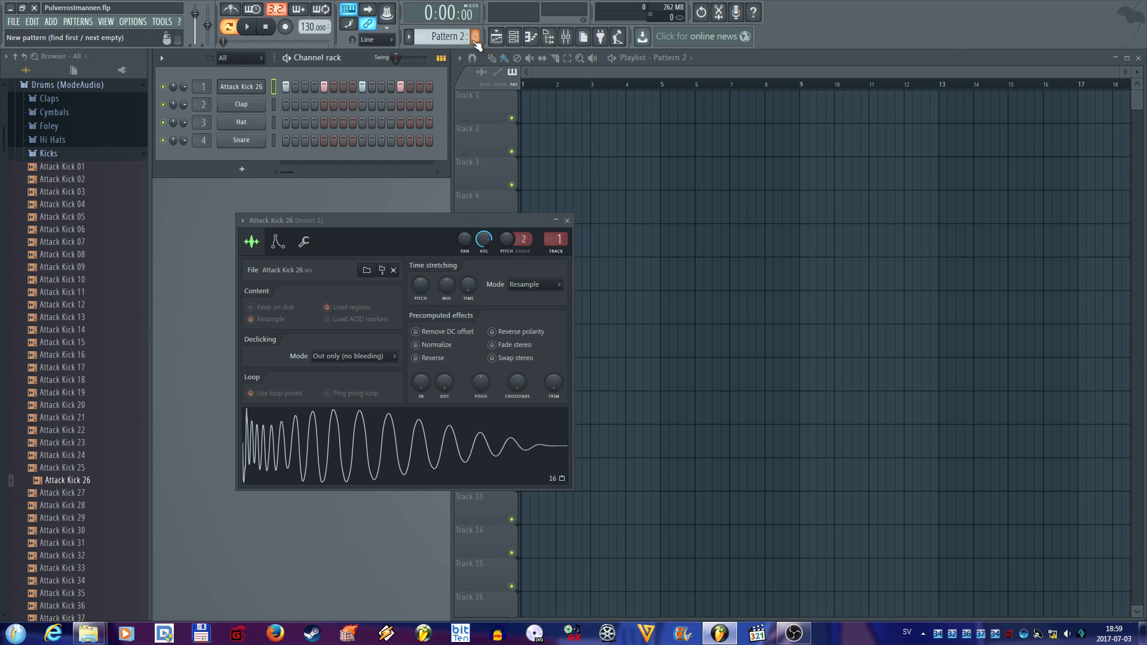
Step: Start a new empty pattern named "drums" and place its clip at bar 1 of Track 1 in the playlist
{"action": "left_click", "coordinate": [478, 39]}
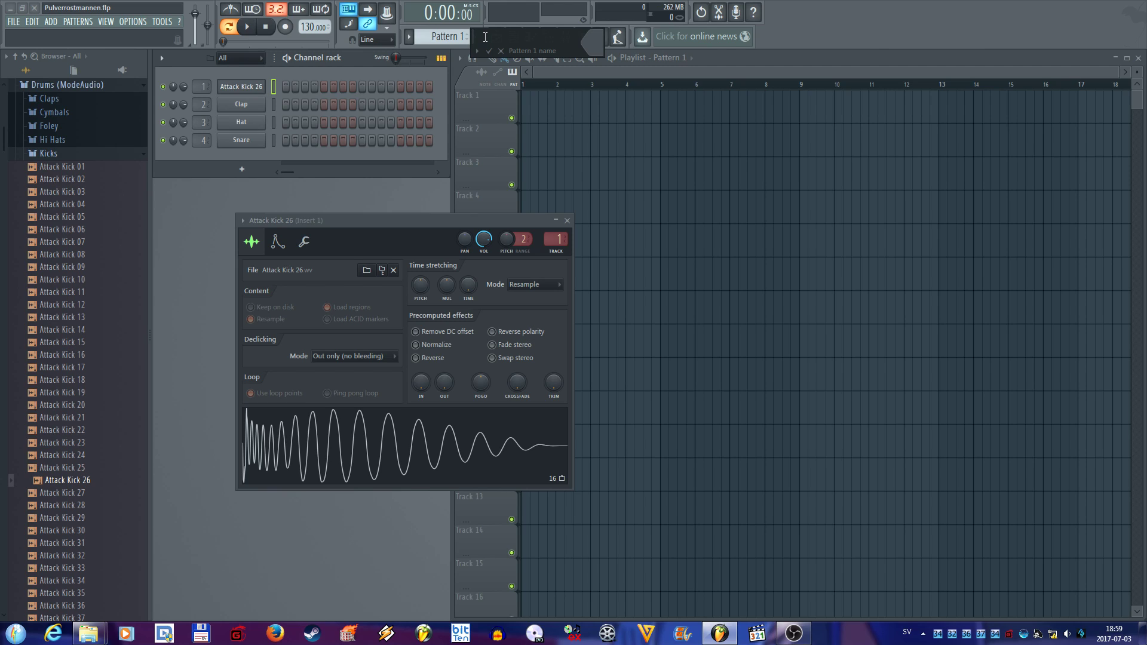
{"action": "type", "text": "drums"}
{"action": "key", "text": "Return"}
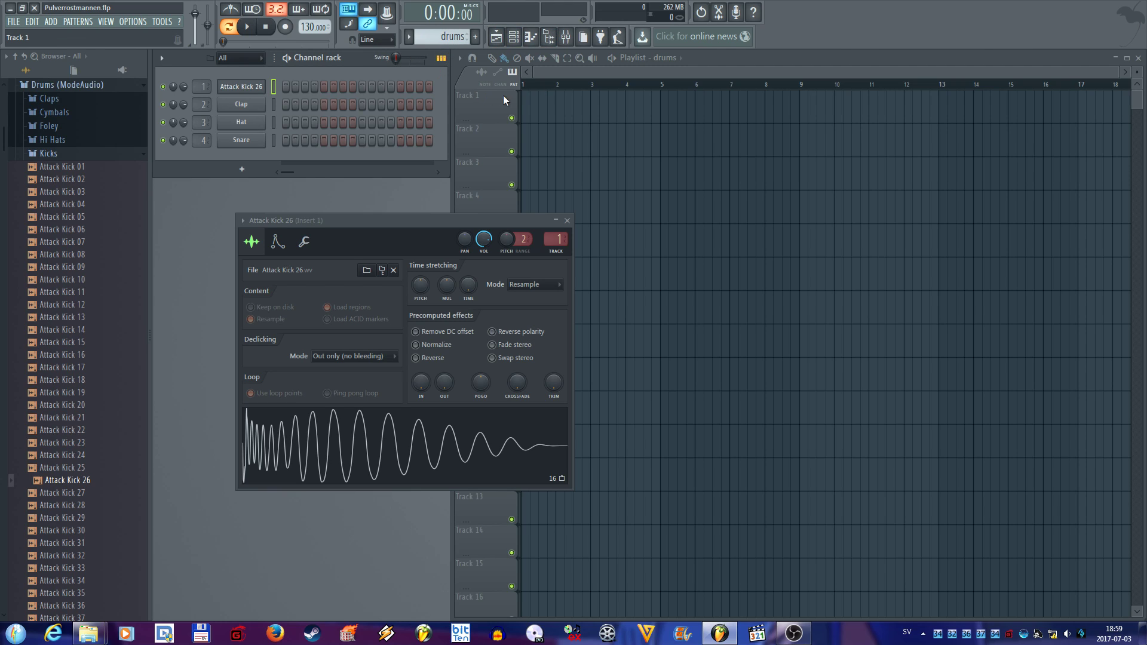
{"action": "left_click", "coordinate": [526, 105]}
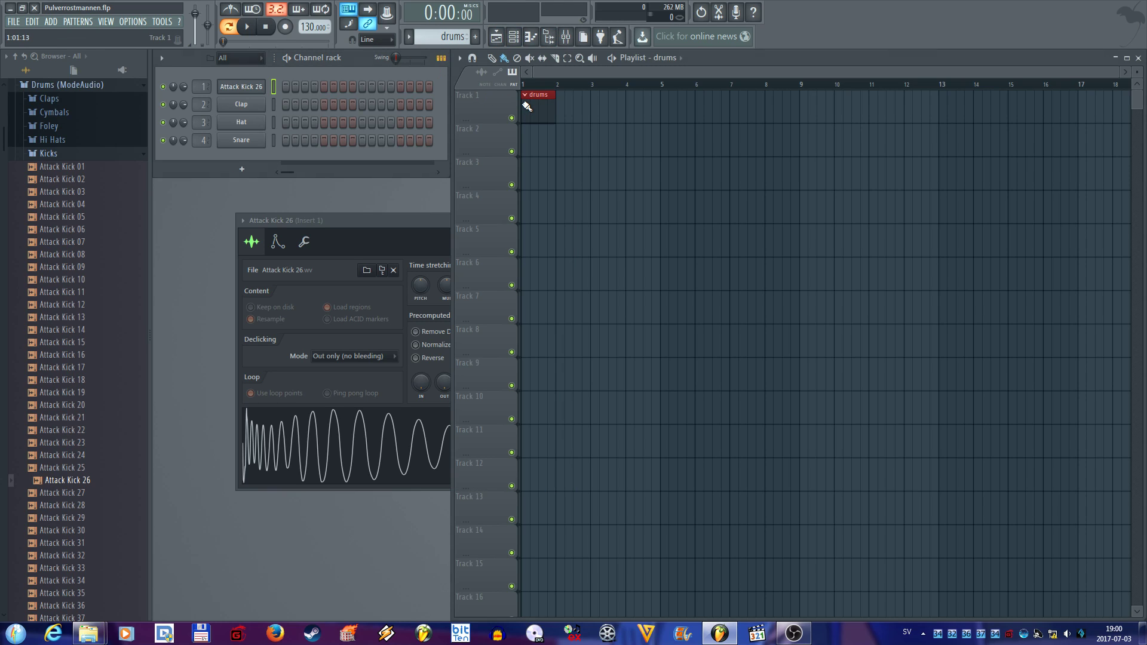
Step: Move the sampler window clear of the playlist and paint drums clips along Track 1 through bar 16
{"action": "left_click_drag", "start_coordinate": [411, 215], "coordinate": [353, 346]}
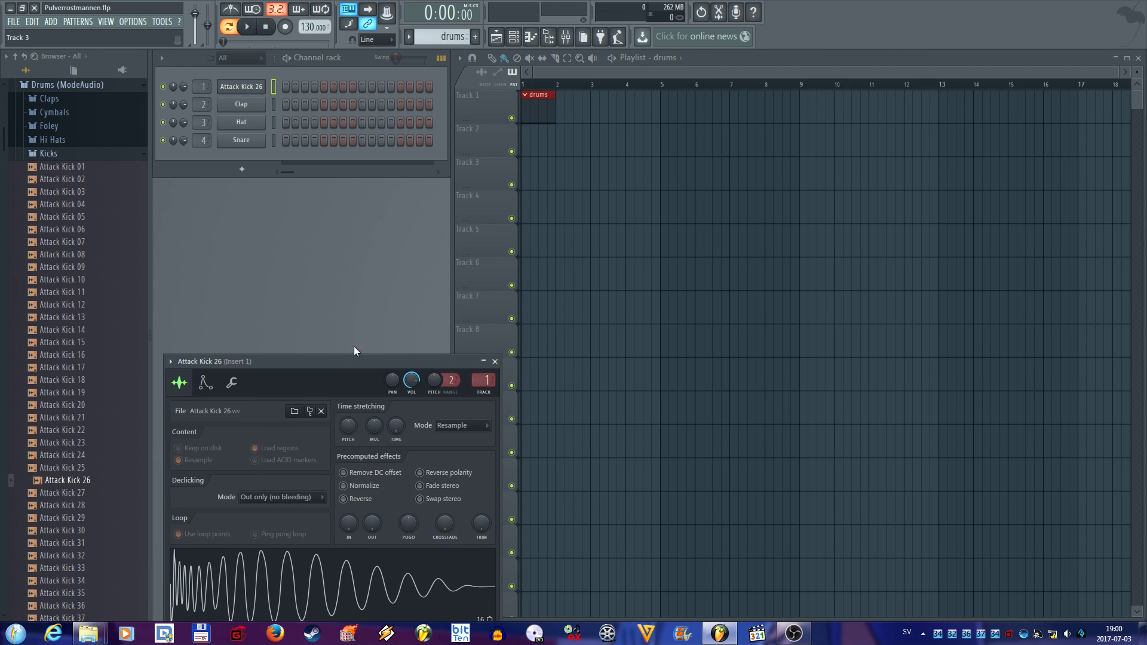
{"action": "left_click_drag", "start_coordinate": [560, 105], "coordinate": [924, 113]}
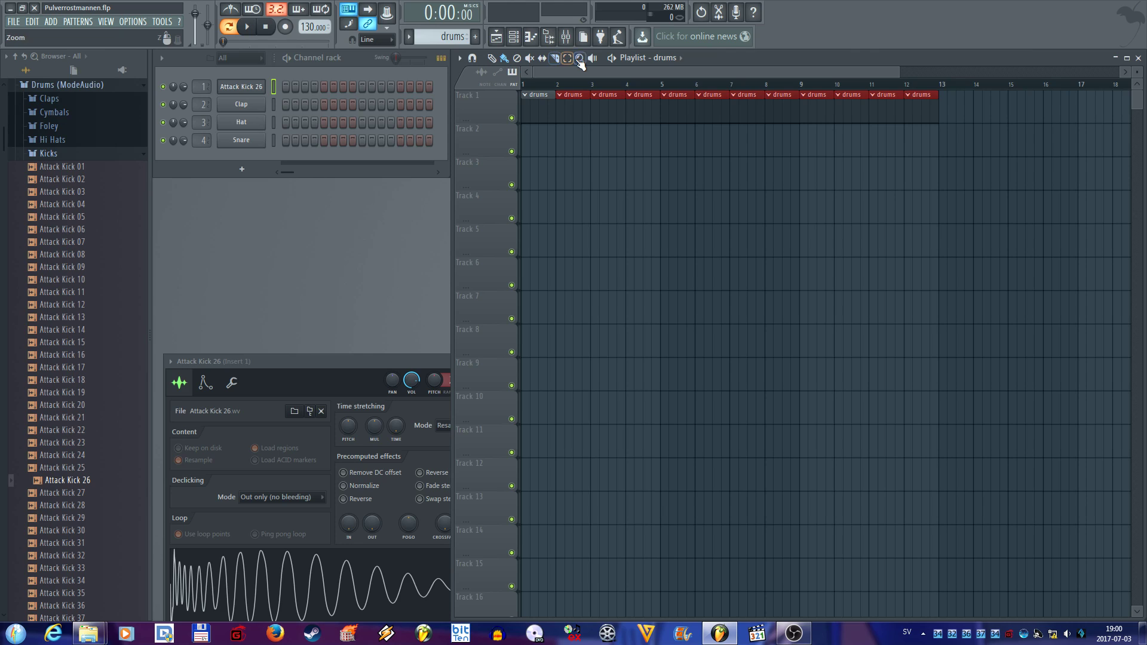
{"action": "left_click", "coordinate": [491, 58]}
{"action": "mouse_move", "coordinate": [568, 103]}
{"action": "left_mouse_down"}
{"action": "mouse_move", "coordinate": [568, 133]}
{"action": "mouse_move", "coordinate": [585, 151]}
{"action": "mouse_move", "coordinate": [567, 101]}
{"action": "left_mouse_up"}
{"action": "left_click", "coordinate": [510, 59]}
{"action": "mouse_move", "coordinate": [952, 112]}
{"action": "left_mouse_down"}
{"action": "mouse_move", "coordinate": [1055, 113]}
{"action": "mouse_move", "coordinate": [1034, 110]}
{"action": "left_mouse_up"}
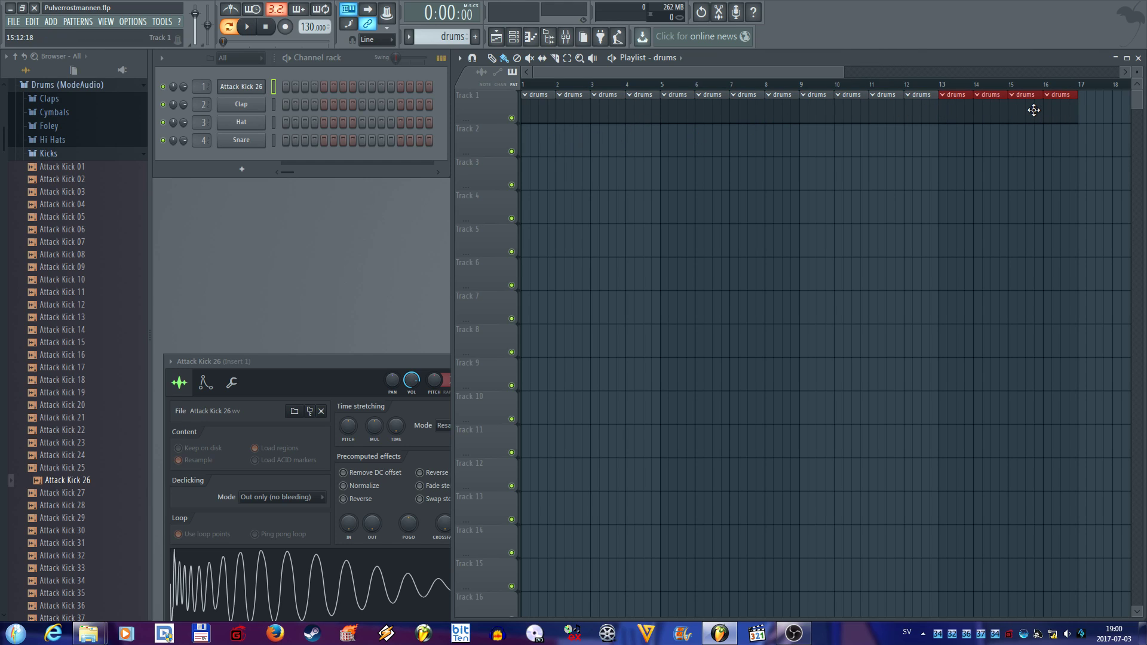
Step: Add Attack Kick 26 hits on steps 1, 5, 9 and 13 of the drums pattern and play it in song mode
{"action": "left_click", "coordinate": [285, 87]}
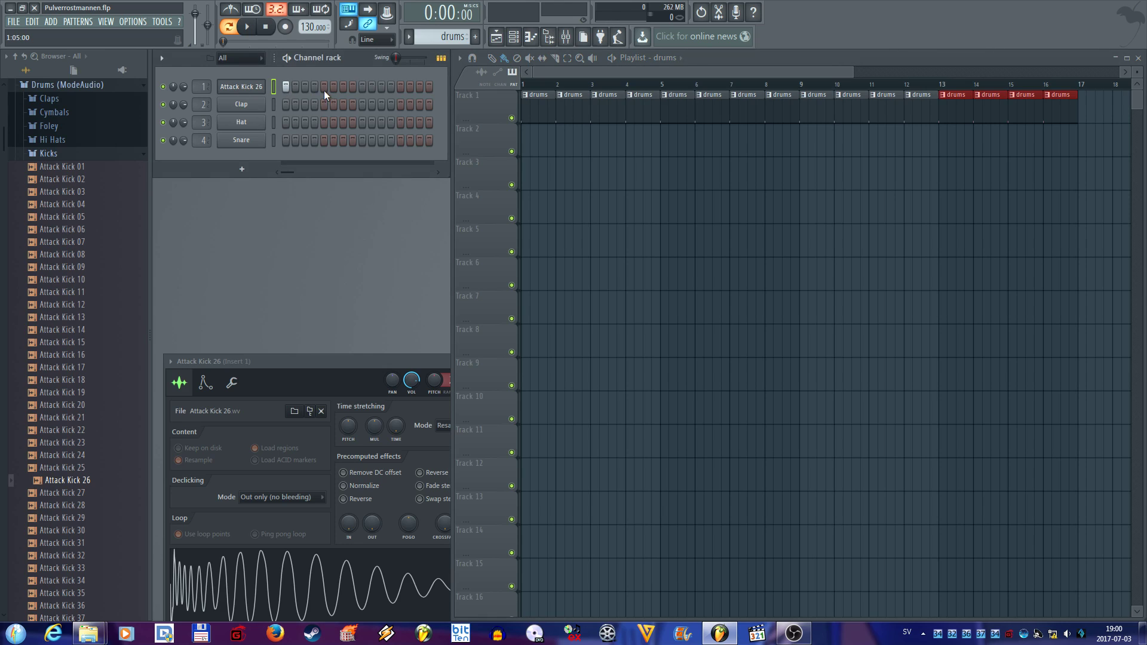
{"action": "left_click", "coordinate": [400, 87]}
{"action": "left_click", "coordinate": [229, 27]}
{"action": "key", "text": "space"}
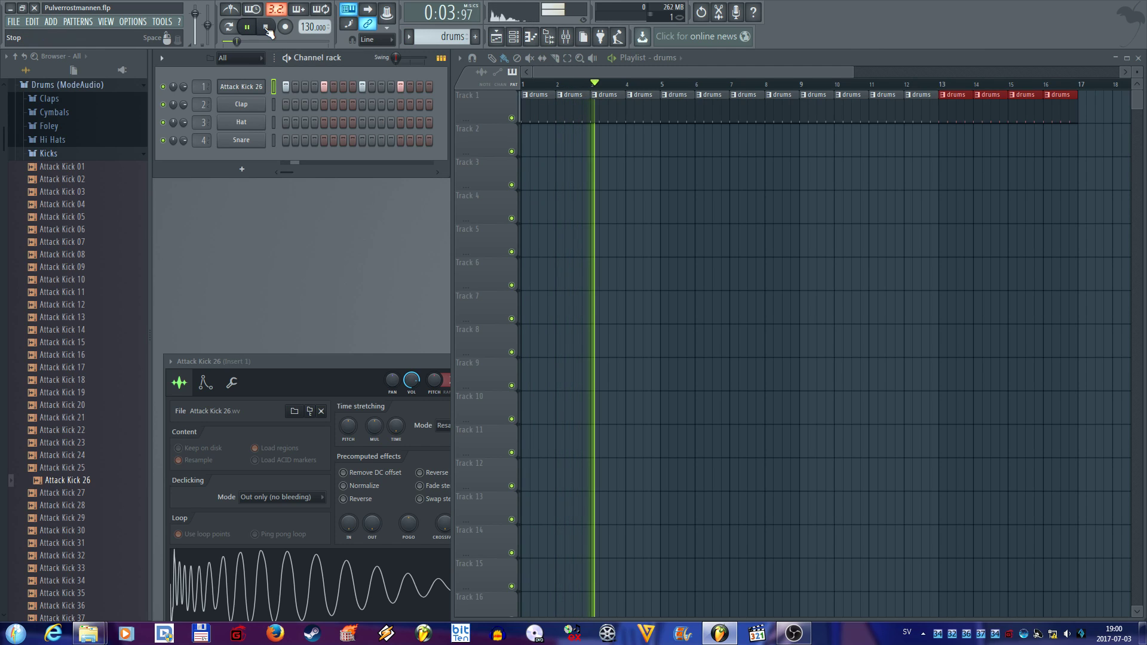
{"action": "left_click", "coordinate": [266, 27]}
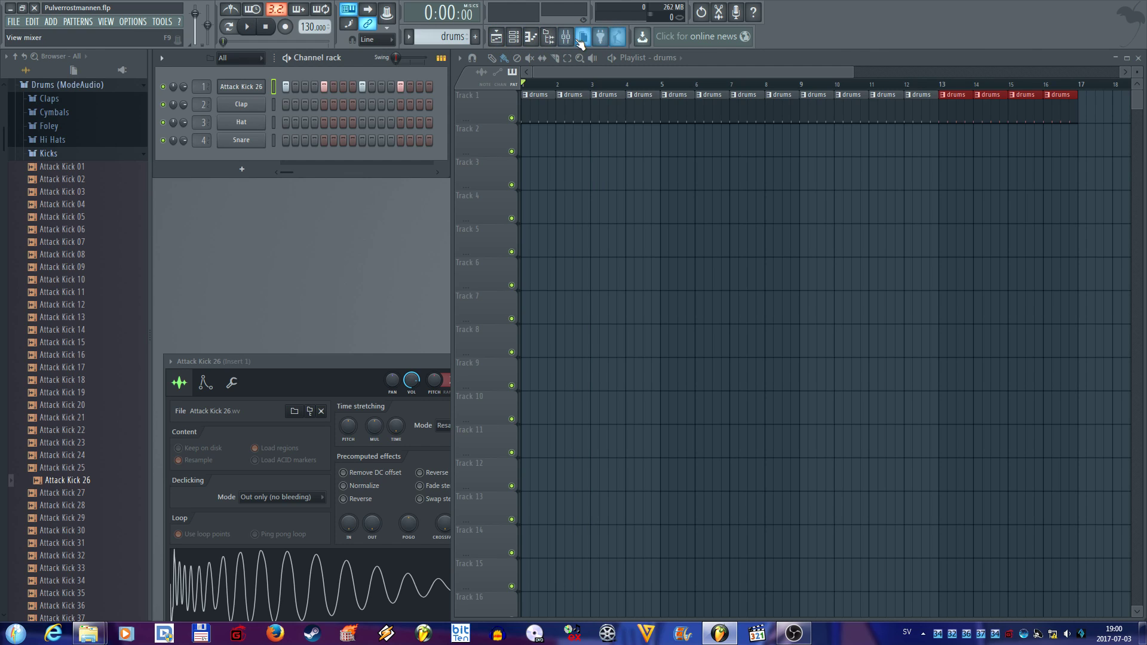
Step: Hide and show again the playlist and the channel rack to demonstrate their view toggles
{"action": "left_click", "coordinate": [499, 40]}
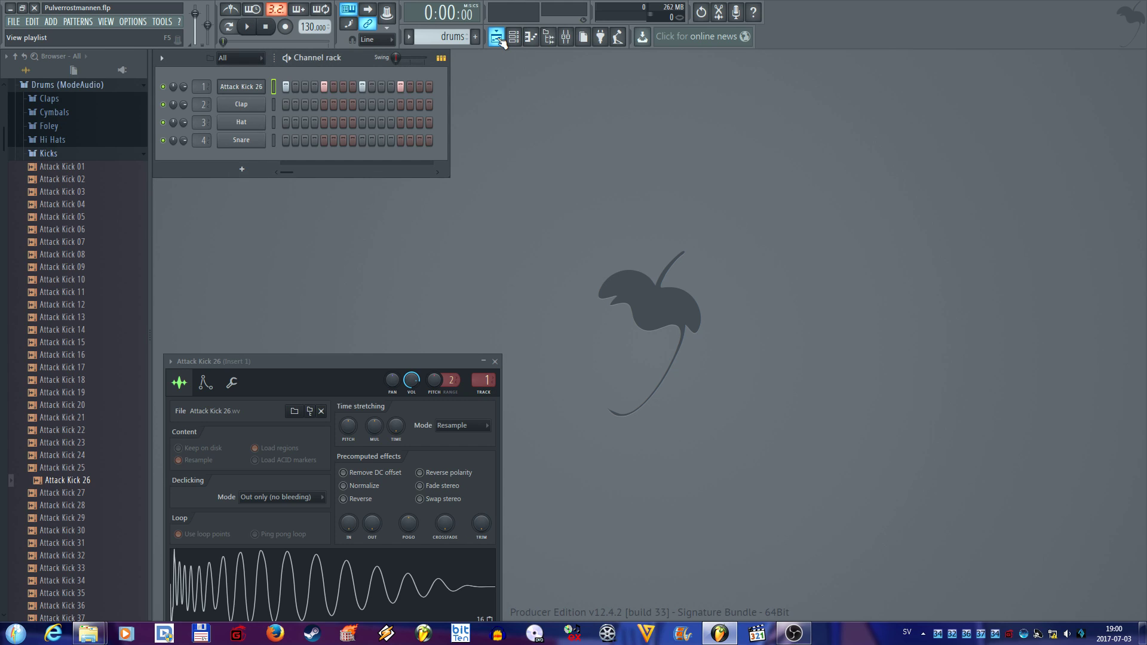
{"action": "left_click", "coordinate": [499, 40]}
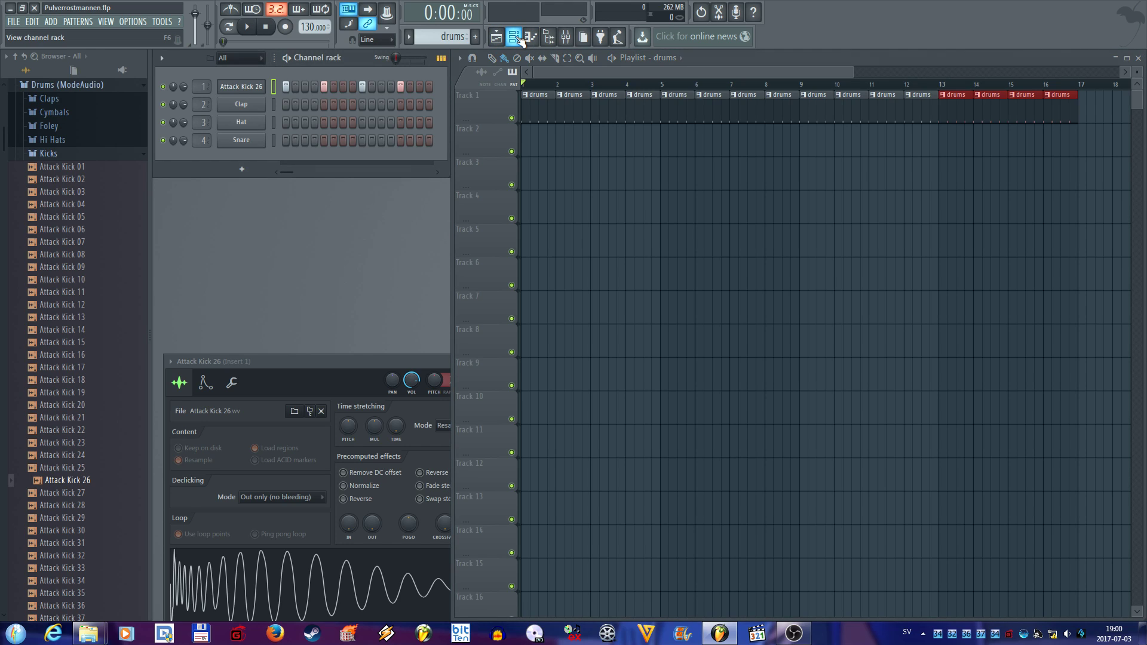
{"action": "left_click", "coordinate": [518, 38]}
{"action": "left_click", "coordinate": [517, 39]}
Step: Open the piano roll for Attack Kick 26, examine its notes and close it
{"action": "left_click", "coordinate": [531, 38]}
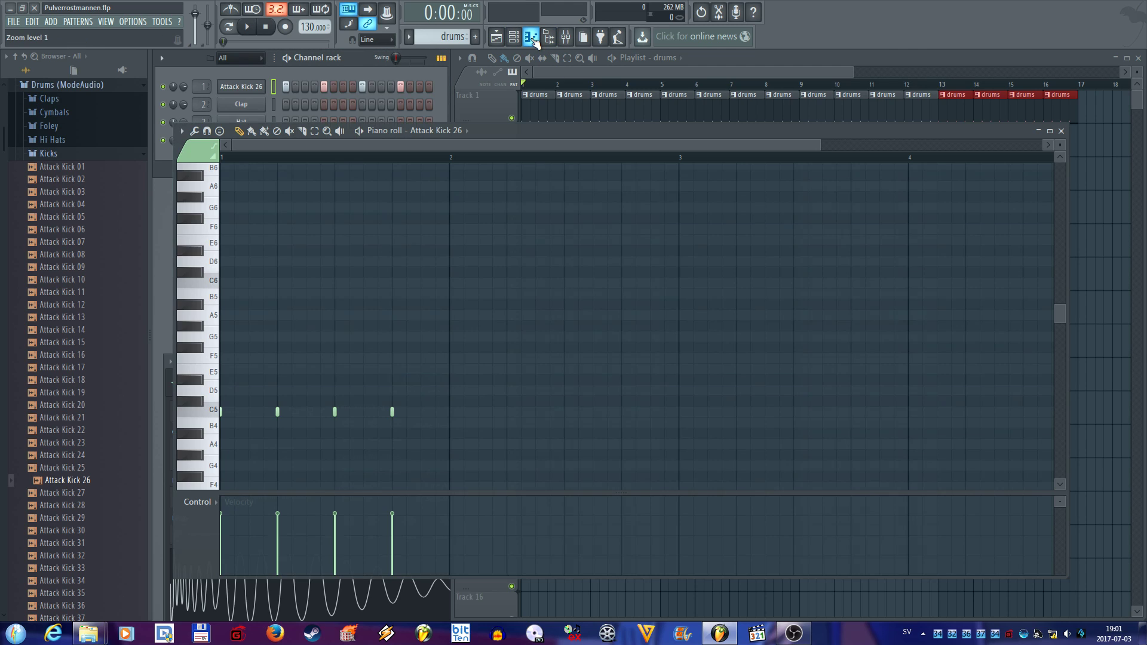
{"action": "left_click_drag", "start_coordinate": [515, 130], "coordinate": [511, 48]}
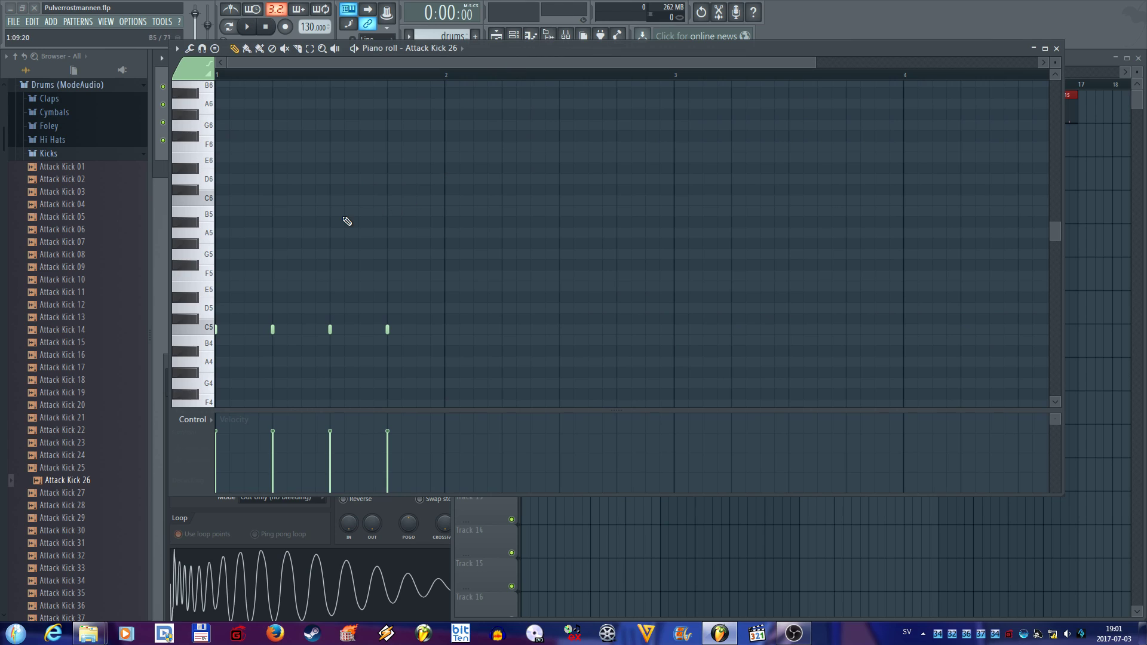
{"action": "scroll", "coordinate": [427, 274], "scroll_direction": "down", "scroll_amount": 5}
{"action": "scroll", "coordinate": [433, 266], "scroll_direction": "up", "scroll_amount": 5}
{"action": "left_click", "coordinate": [1056, 49]}
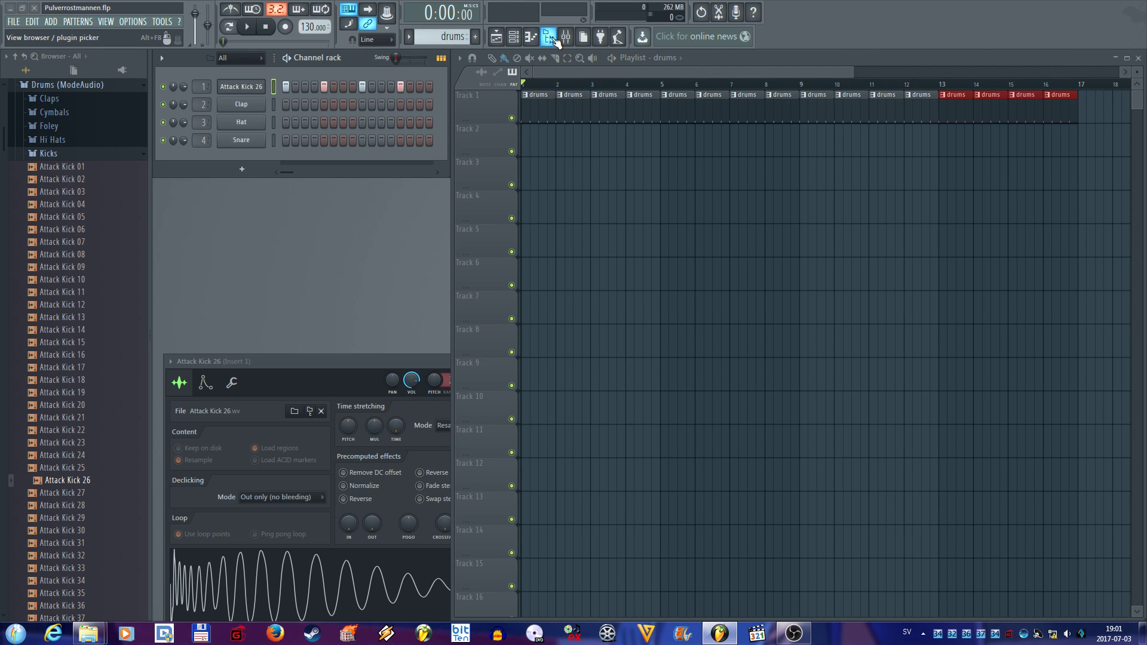
Step: Hide and show again the sample browser, and collapse its Kicks folder
{"action": "left_click", "coordinate": [553, 41]}
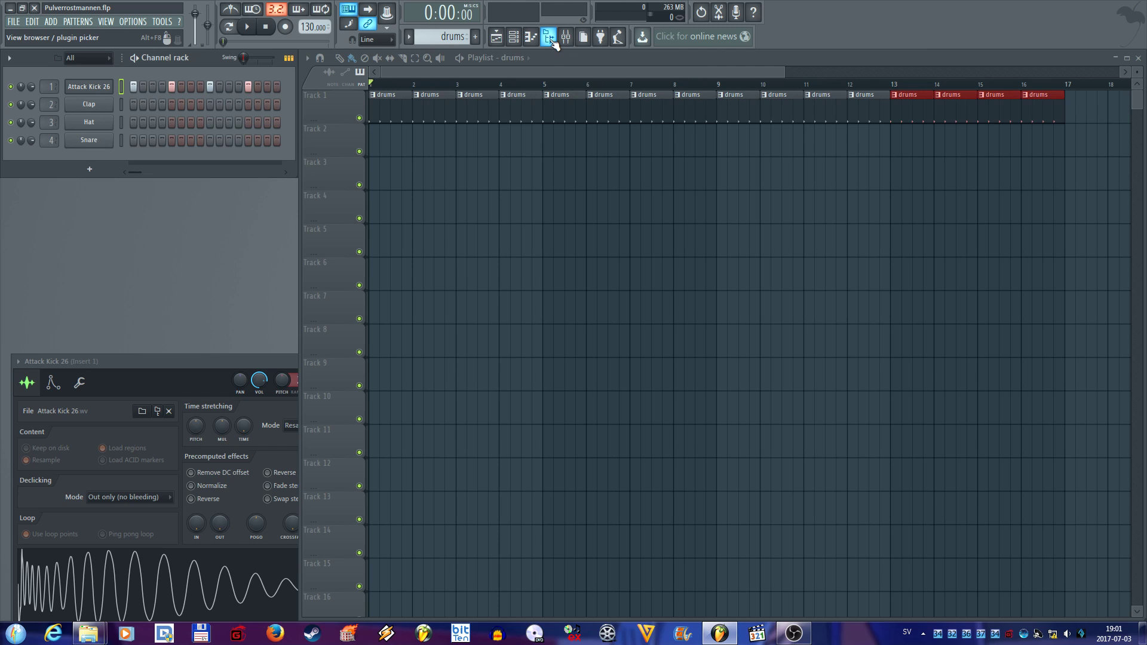
{"action": "left_click", "coordinate": [548, 38]}
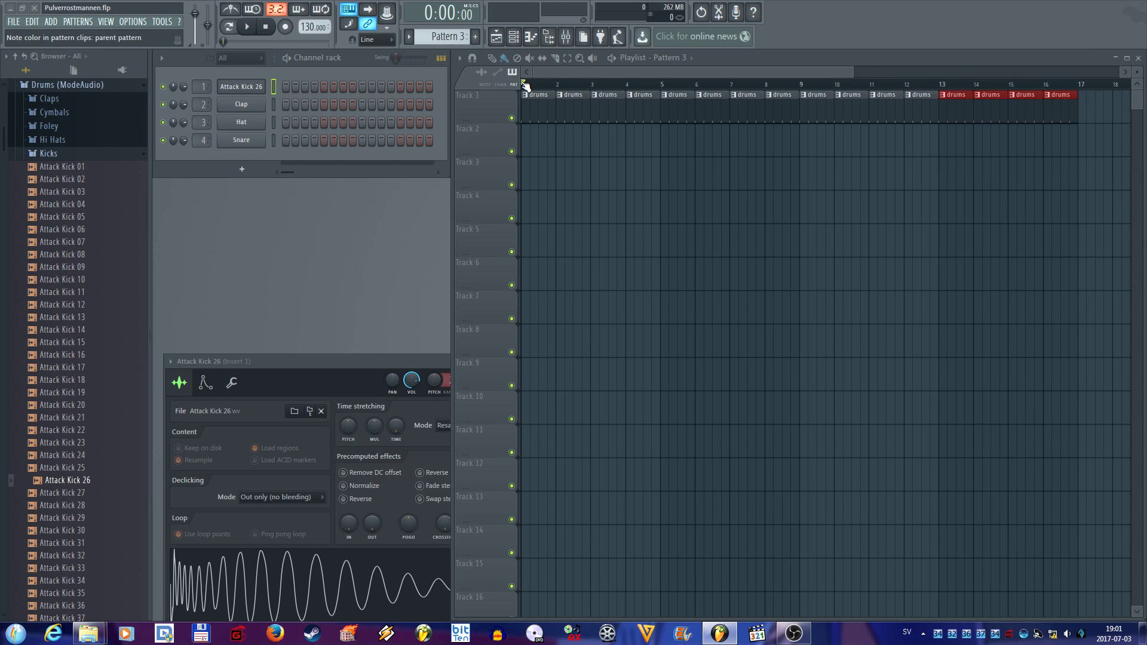
{"action": "left_click", "coordinate": [48, 153]}
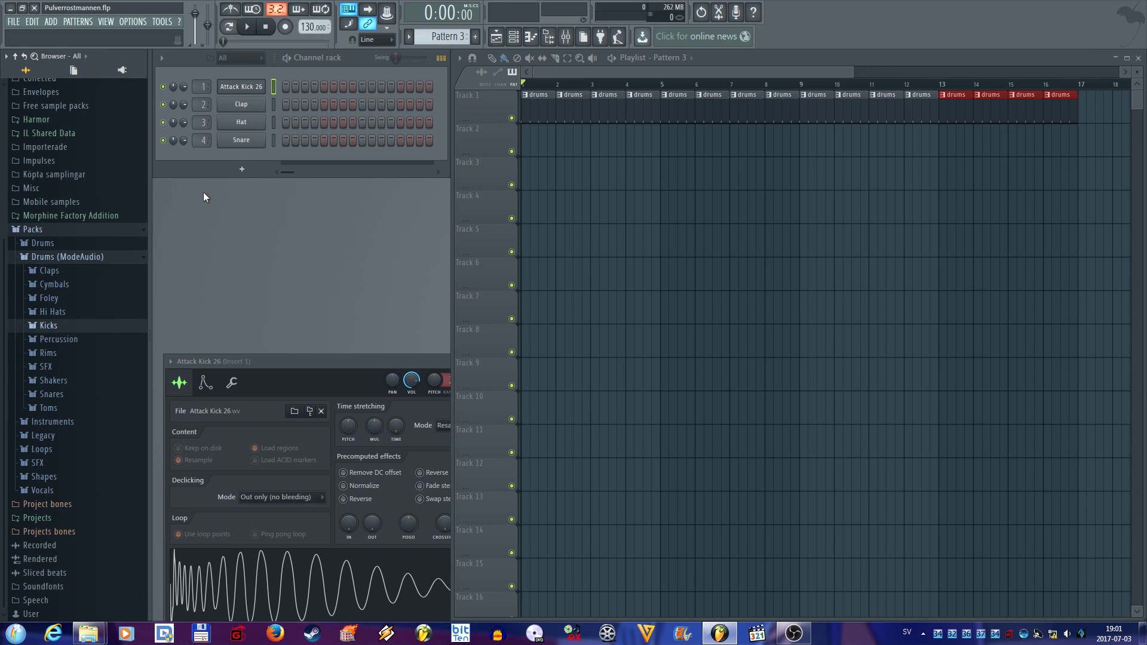
Step: Name Pattern 3 "synth" and place a four-bar clip of it at bar 1 of Track 3
{"action": "left_click", "coordinate": [476, 39]}
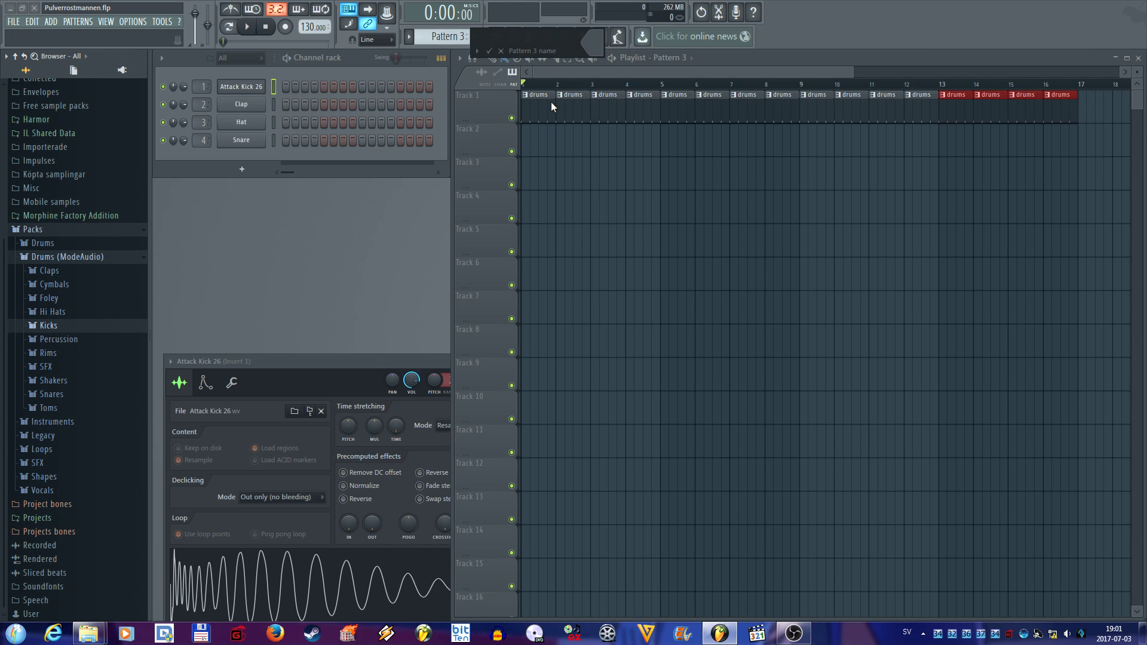
{"action": "type", "text": "synth"}
{"action": "key", "text": "Return"}
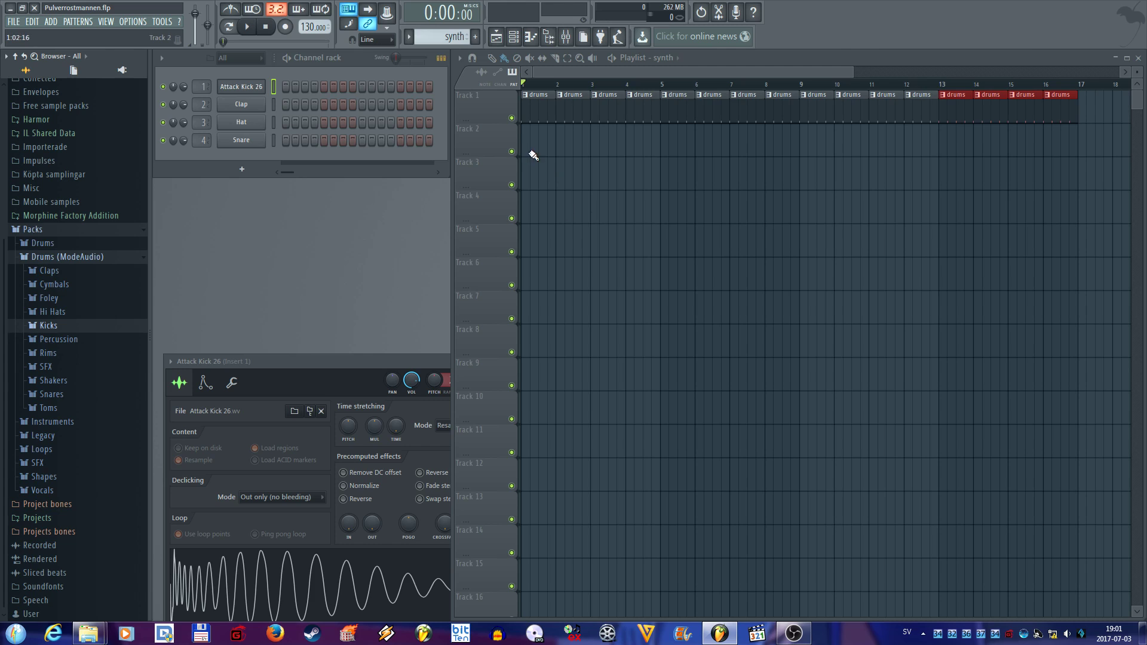
{"action": "mouse_move", "coordinate": [530, 179]}
{"action": "left_mouse_down"}
{"action": "mouse_move", "coordinate": [1066, 180]}
{"action": "mouse_move", "coordinate": [556, 169]}
{"action": "mouse_move", "coordinate": [671, 179]}
{"action": "mouse_move", "coordinate": [576, 169]}
{"action": "mouse_move", "coordinate": [657, 174]}
{"action": "left_mouse_up"}
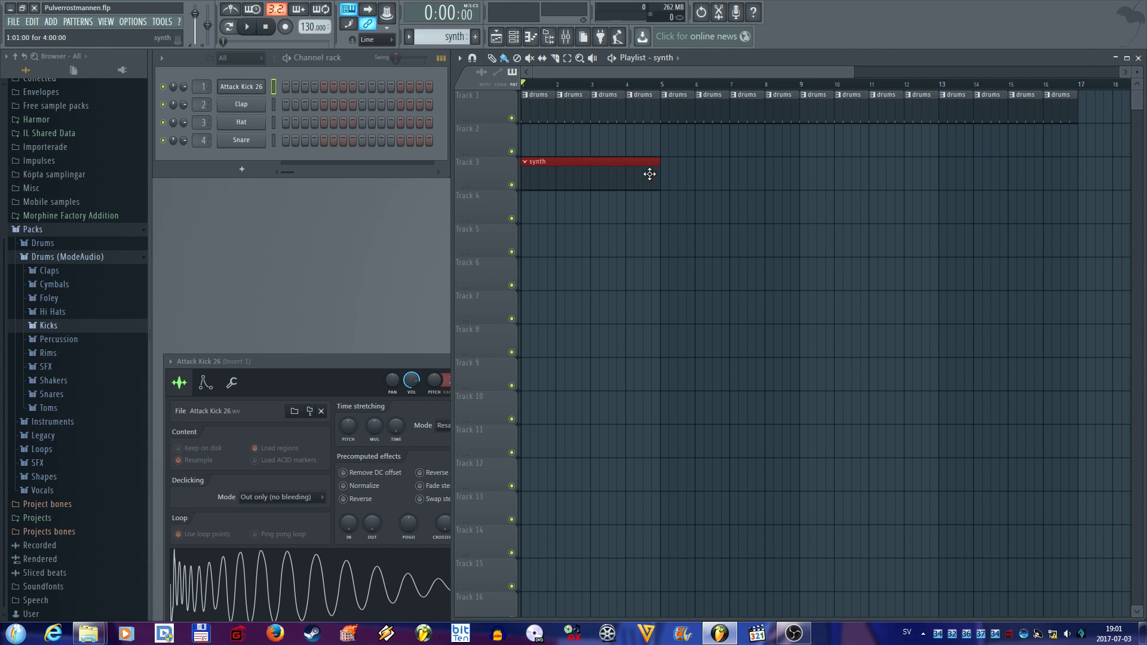
Step: Add a Harmor synthesizer channel to the channel rack and move its window clear of the rack
{"action": "left_click", "coordinate": [242, 170]}
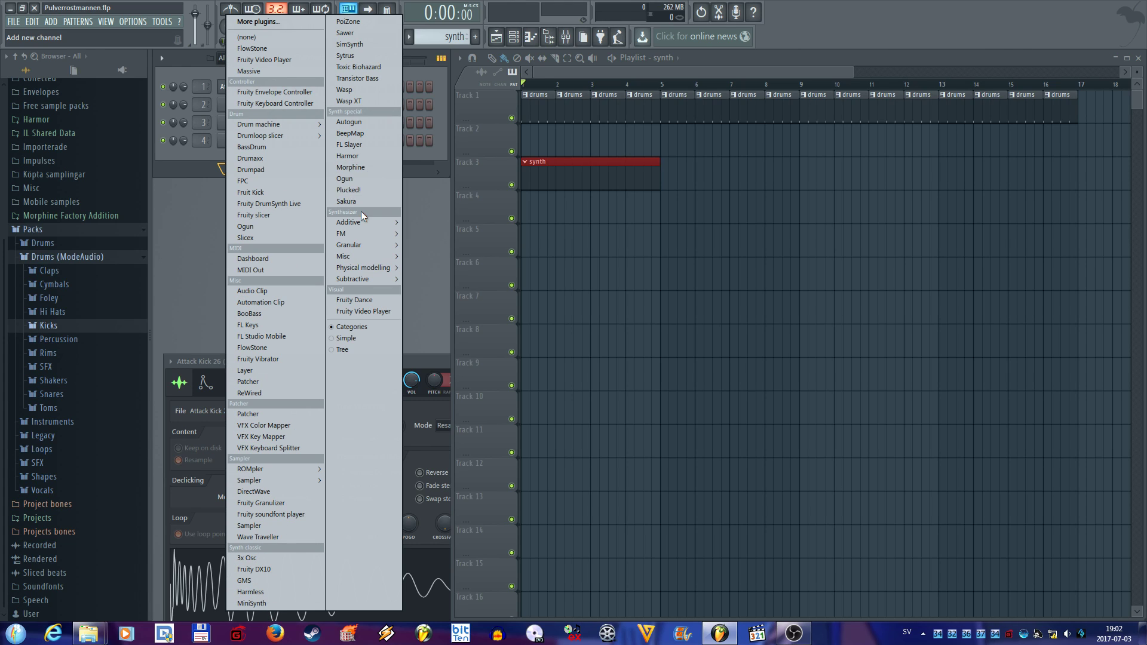
{"action": "left_click", "coordinate": [365, 155]}
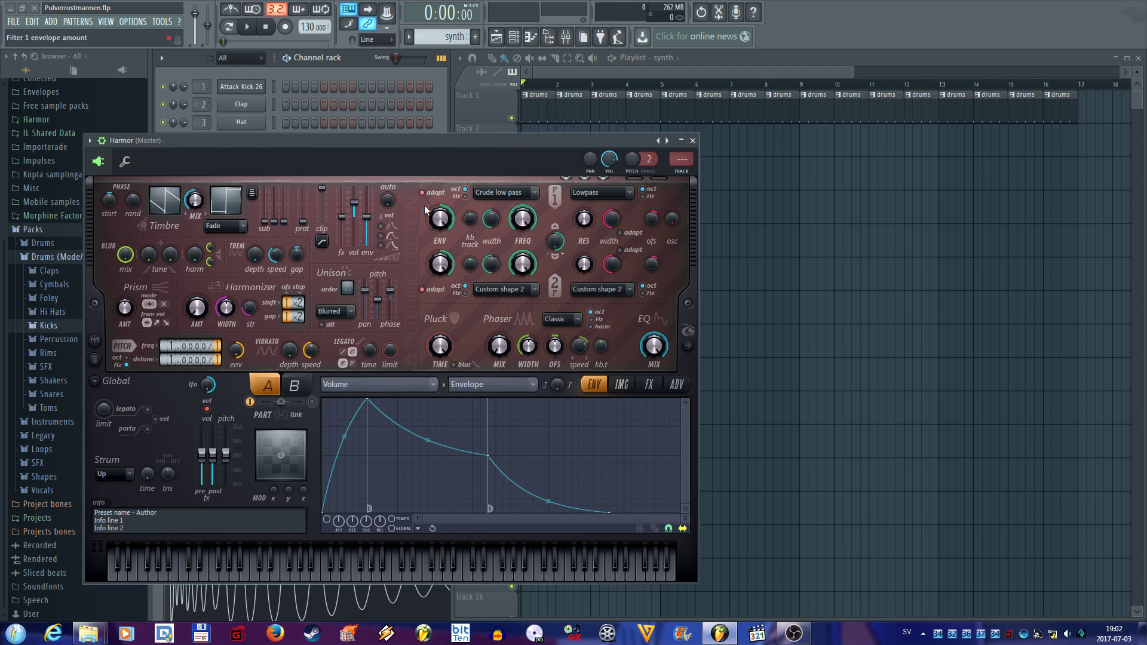
{"action": "left_click_drag", "start_coordinate": [438, 150], "coordinate": [327, 153]}
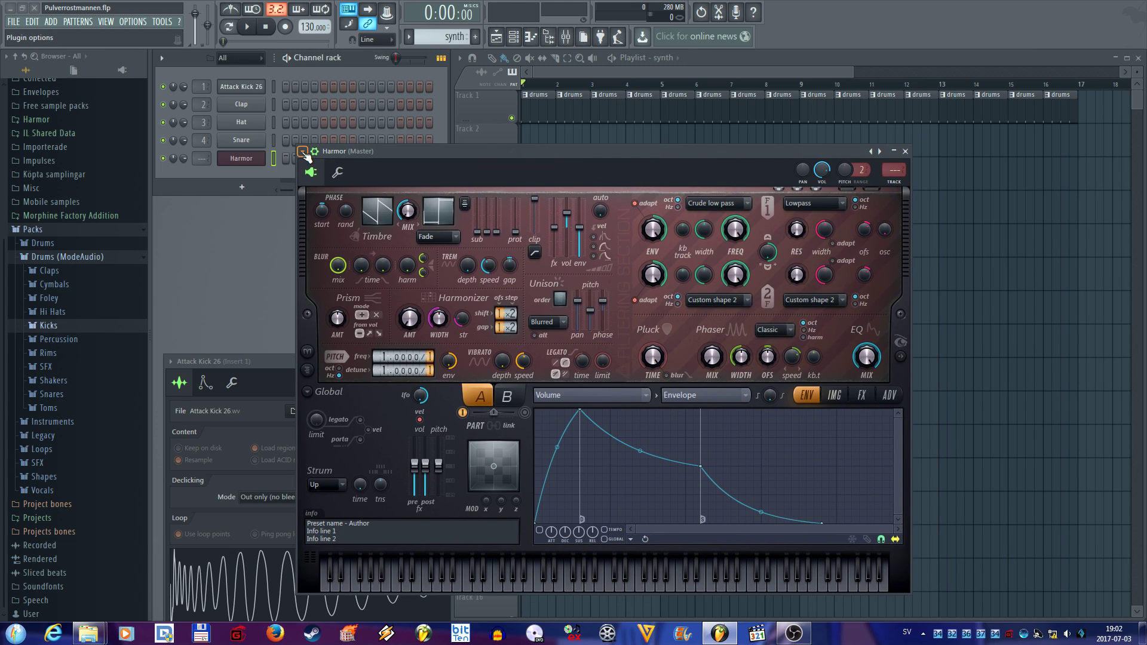
Step: Load the Analog bass 2 preset into Harmor and move its window clear of the synth clip in the playlist
{"action": "left_click", "coordinate": [303, 153]}
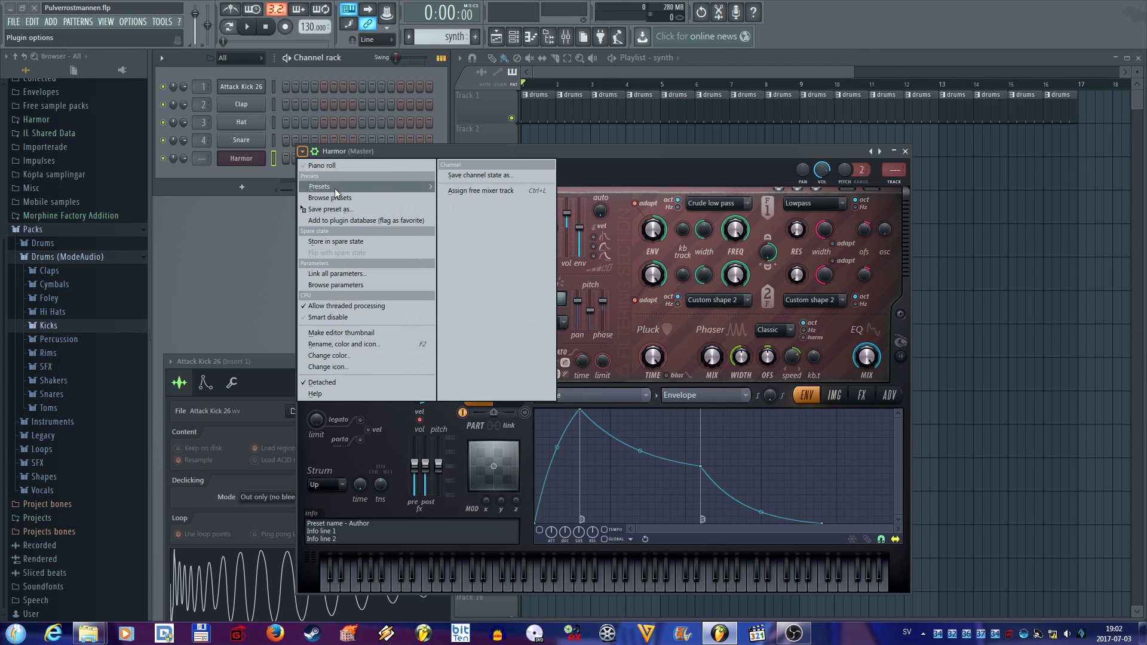
{"action": "mouse_move", "coordinate": [324, 190]}
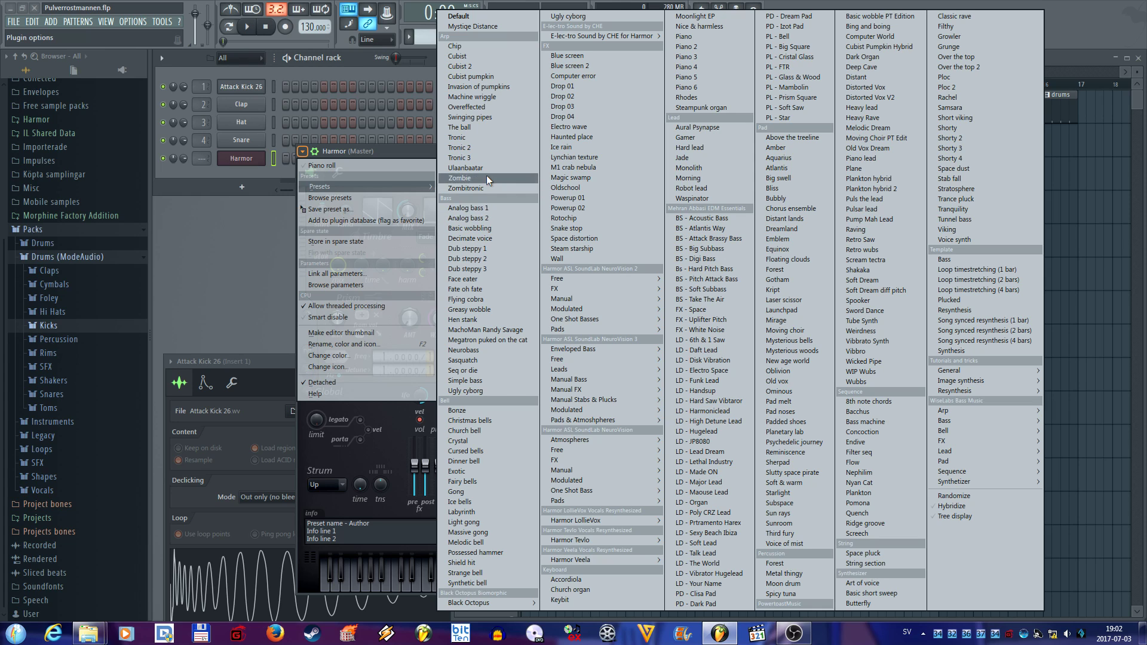
{"action": "left_click", "coordinate": [478, 219]}
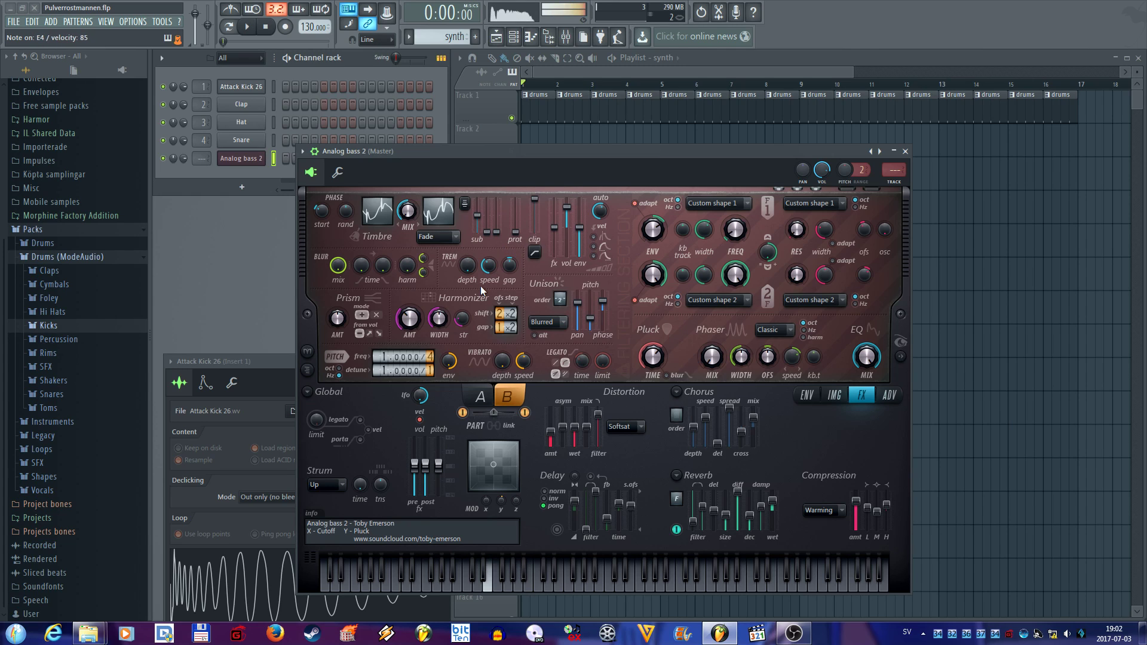
{"action": "left_click_drag", "start_coordinate": [522, 155], "coordinate": [464, 236]}
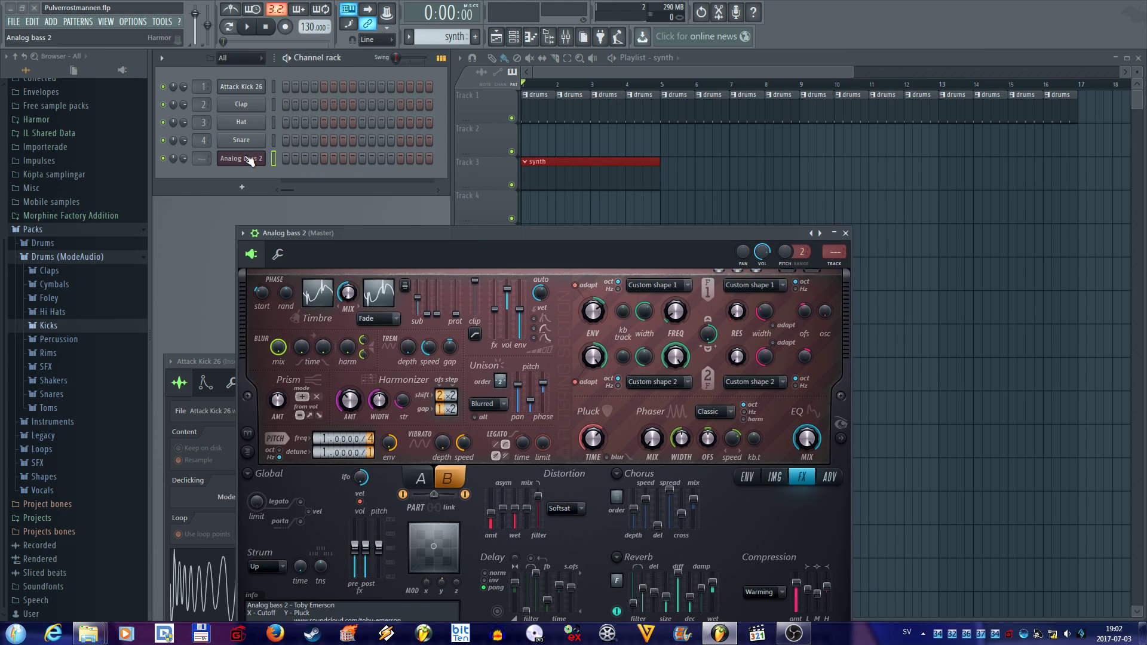
{"action": "left_click", "coordinate": [558, 174]}
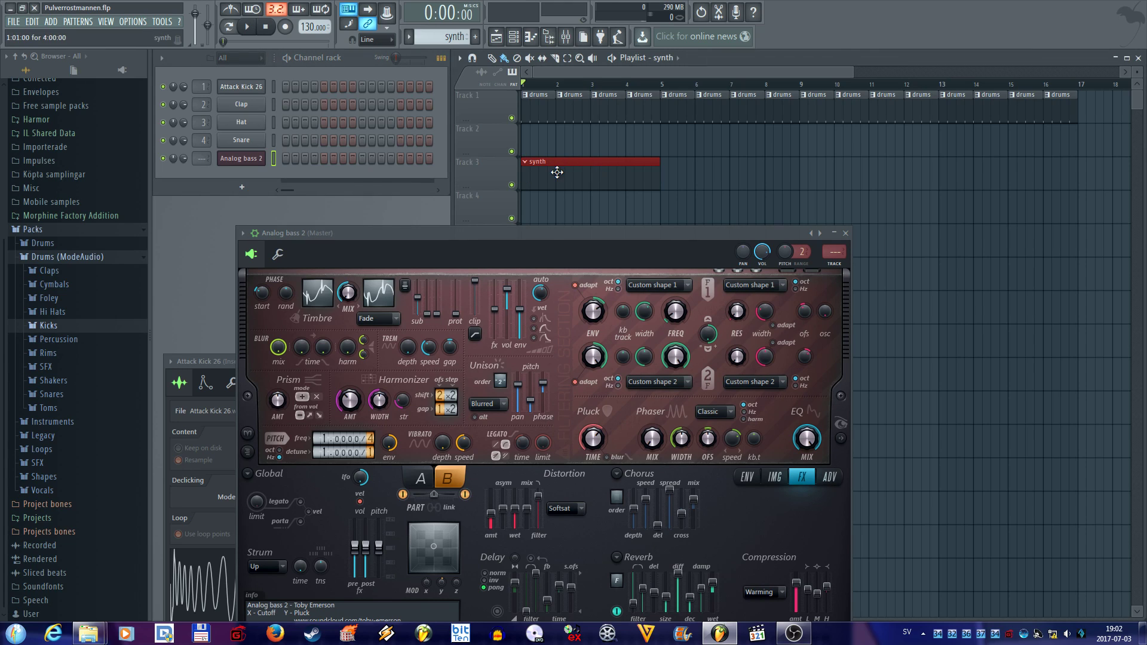
Step: Open the piano roll for Analog bass 2, then draw, shift and delete a trial note around A#4 in bar 1
{"action": "left_click", "coordinate": [530, 37]}
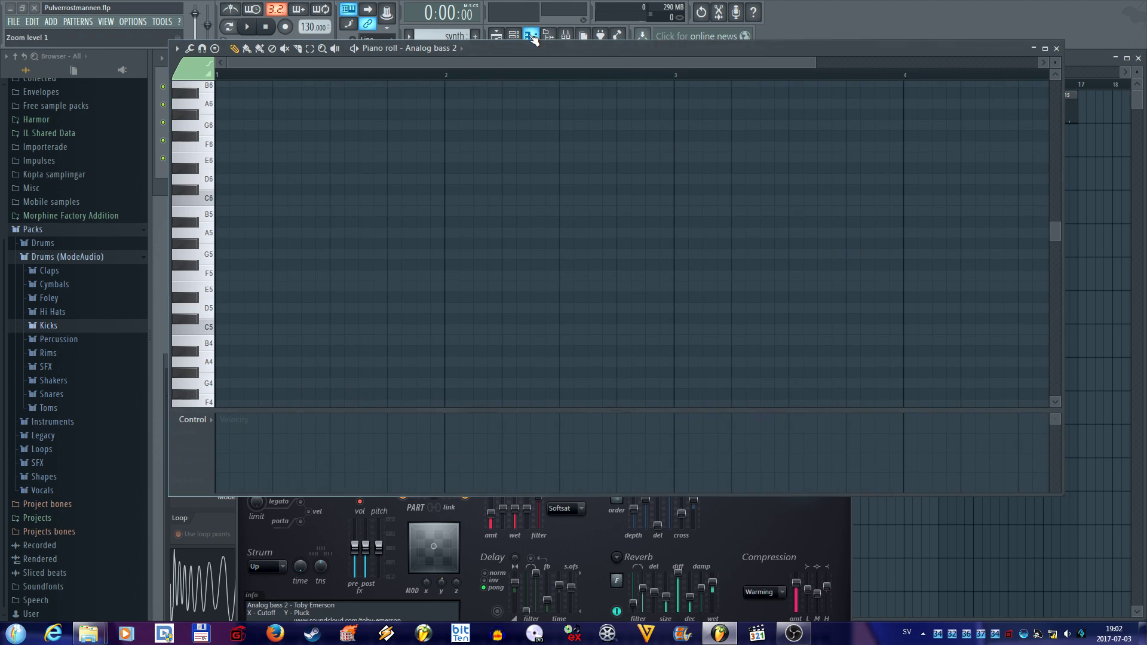
{"action": "scroll", "coordinate": [346, 277], "scroll_direction": "down", "scroll_amount": 8}
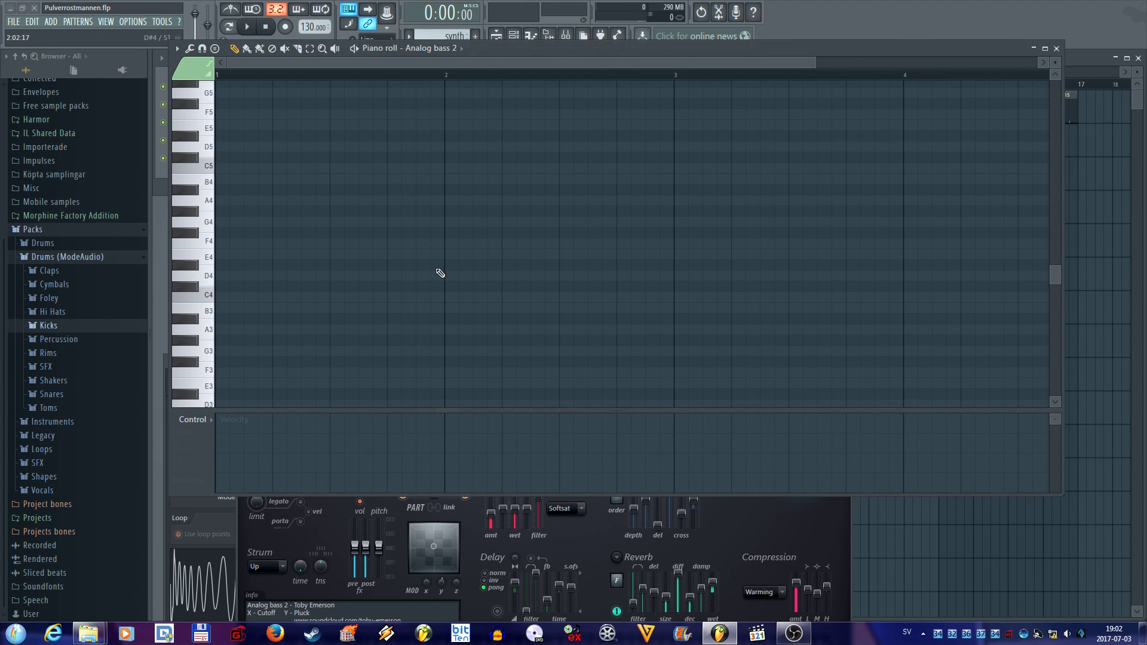
{"action": "left_click", "coordinate": [278, 189]}
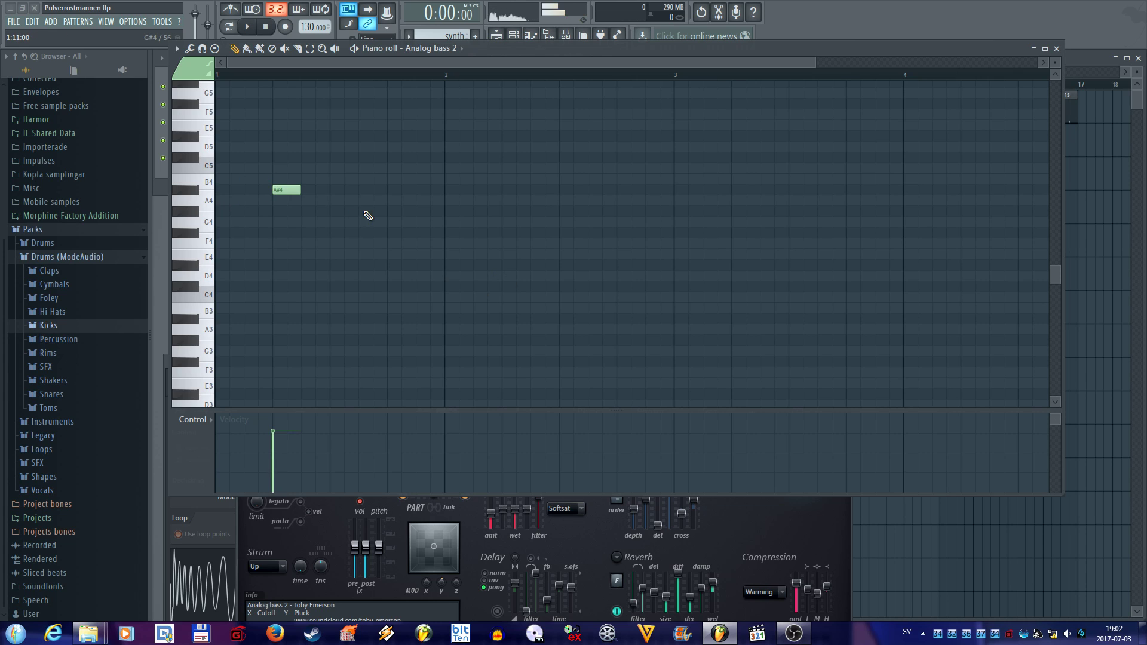
{"action": "mouse_move", "coordinate": [298, 191]}
{"action": "left_mouse_down"}
{"action": "mouse_move", "coordinate": [343, 192]}
{"action": "mouse_move", "coordinate": [311, 278]}
{"action": "mouse_move", "coordinate": [310, 201]}
{"action": "left_mouse_up"}
{"action": "right_click", "coordinate": [310, 201]}
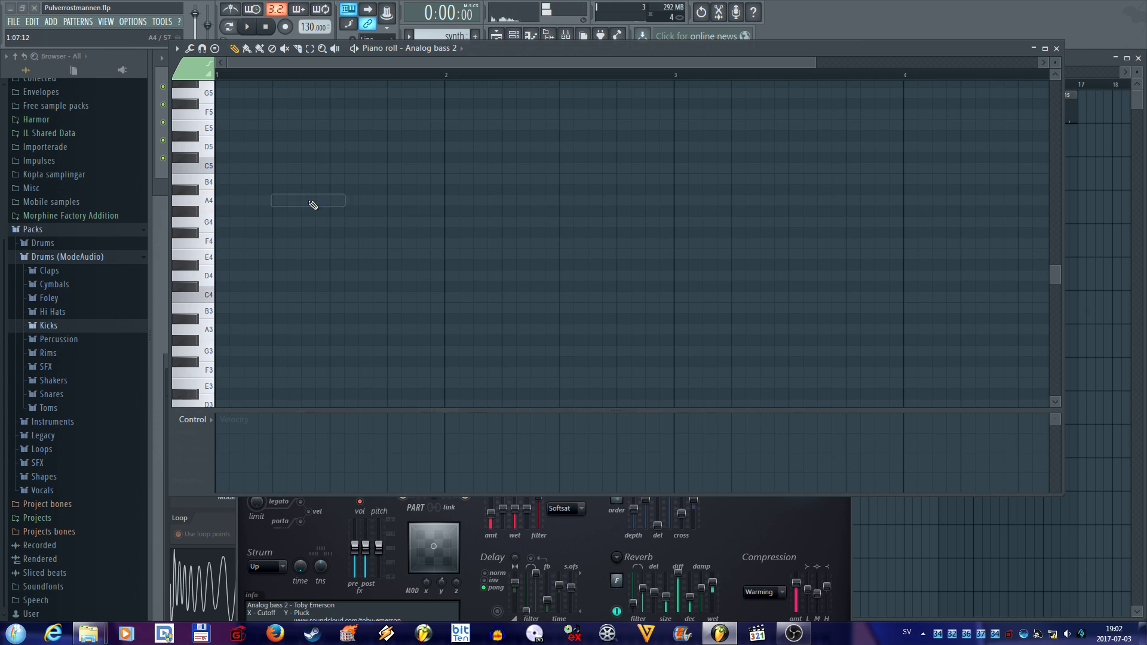
Step: Audition the Analog bass 2 sound by playing E4 several times
{"action": "key", "text": "c"}
{"action": "key", "text": "c"}
{"action": "key", "text": "c"}
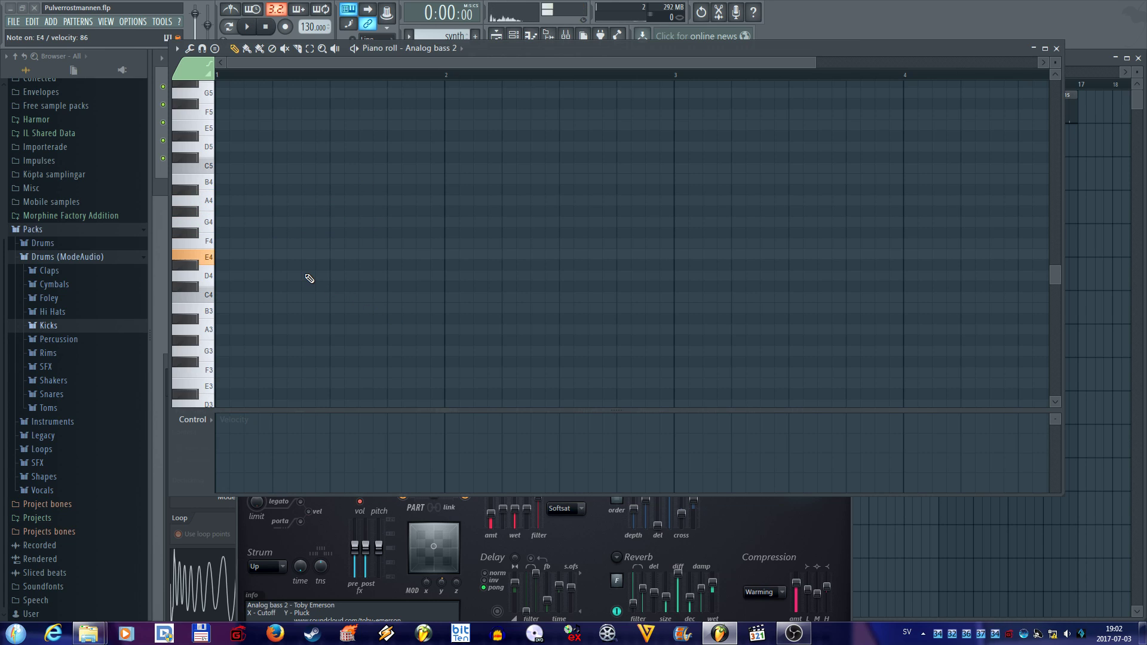
{"action": "key", "text": "c"}
{"action": "key", "text": "c"}
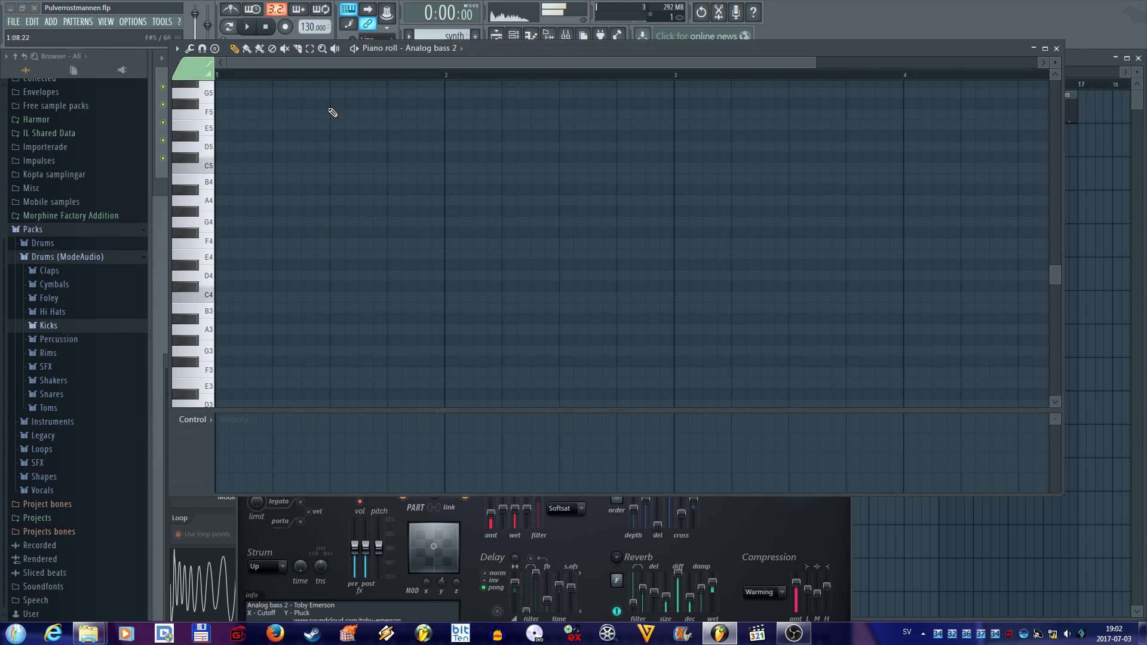
{"action": "left_click", "coordinate": [207, 257]}
Step: Place four half-beat E4 notes on the off-beats of bar 1
{"action": "left_click", "coordinate": [282, 259]}
{"action": "mouse_move", "coordinate": [341, 256]}
{"action": "left_mouse_down"}
{"action": "mouse_move", "coordinate": [351, 255]}
{"action": "mouse_move", "coordinate": [297, 255]}
{"action": "left_mouse_up"}
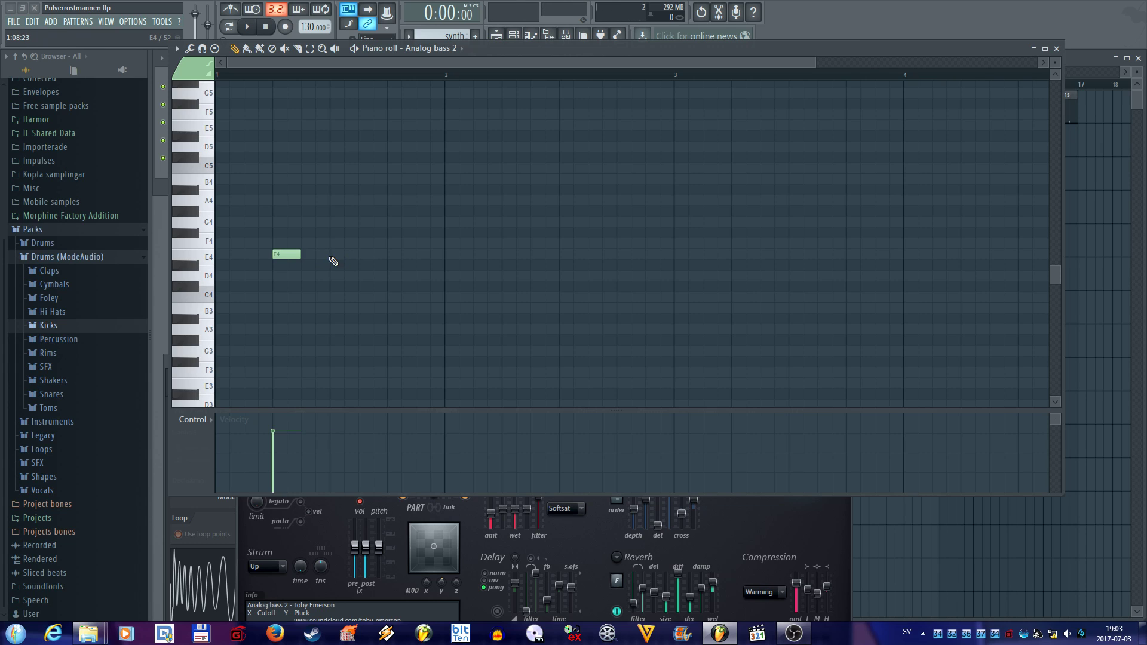
{"action": "left_click_drag", "start_coordinate": [288, 254], "coordinate": [259, 253]}
{"action": "left_click", "coordinate": [308, 255]}
{"action": "left_click", "coordinate": [363, 255]}
{"action": "left_click", "coordinate": [420, 255]}
Step: Shift the piano roll window down slightly, play the four E4 notes and stop playback
{"action": "left_click_drag", "start_coordinate": [502, 48], "coordinate": [535, 103]}
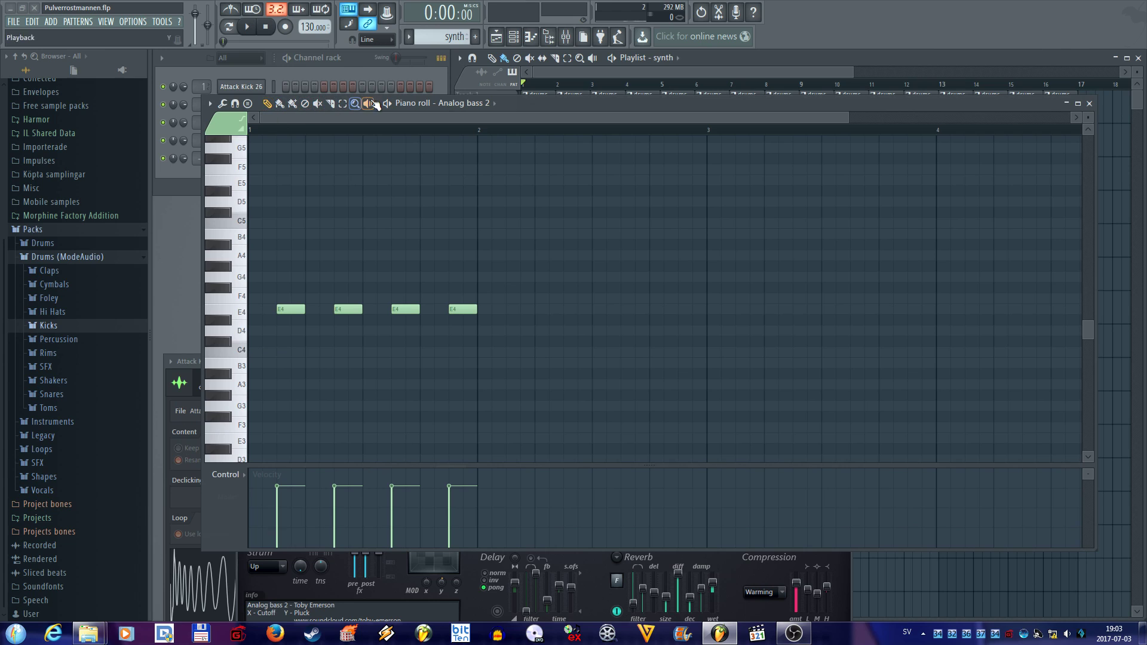
{"action": "left_click", "coordinate": [388, 105]}
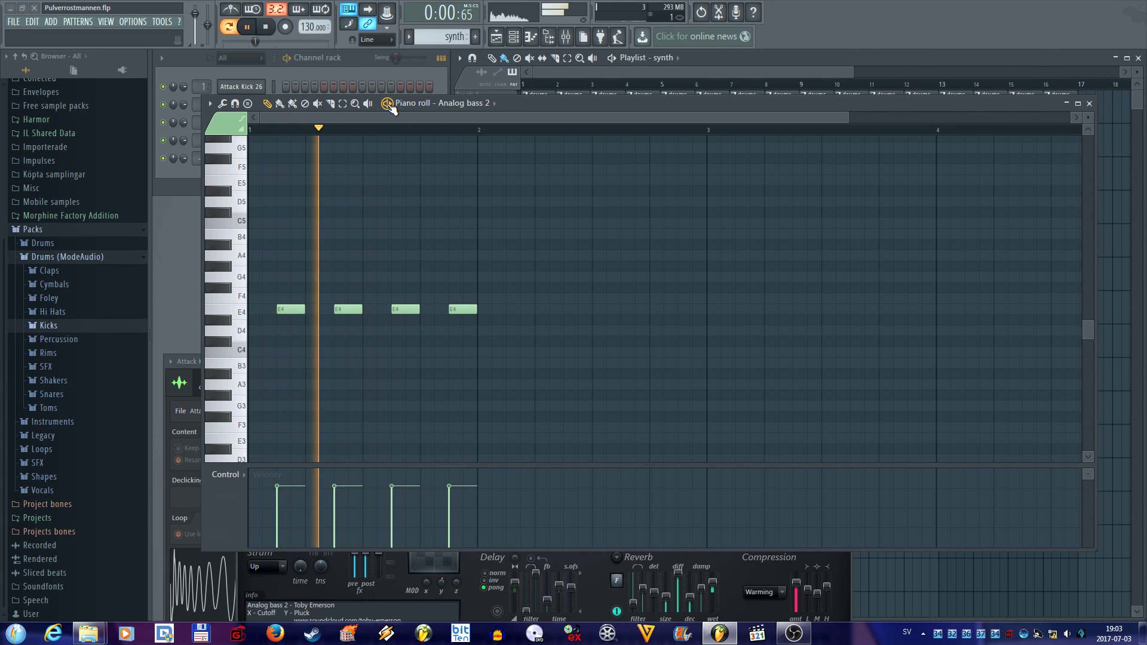
{"action": "left_click", "coordinate": [387, 105]}
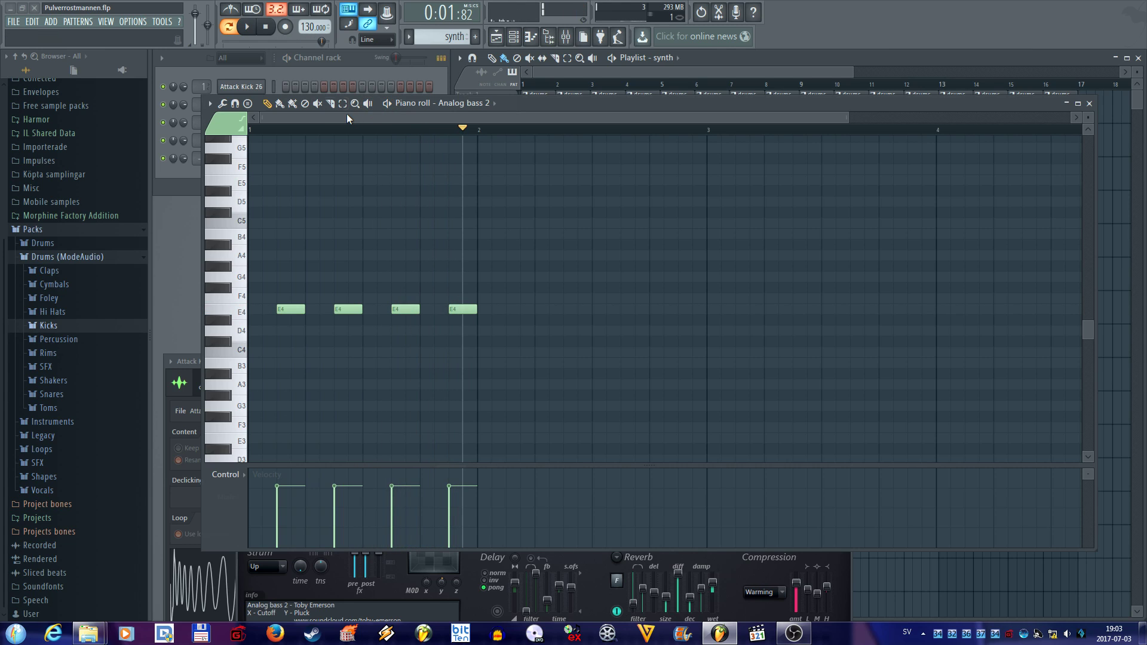
Step: Demonstrate drawing and deleting notes by adding several trial notes above the E4 row and erasing them, leaving one on C5
{"action": "left_click", "coordinate": [280, 105]}
{"action": "left_click", "coordinate": [308, 224]}
{"action": "left_click", "coordinate": [326, 212]}
{"action": "left_click", "coordinate": [353, 180]}
{"action": "right_click", "coordinate": [361, 181]}
{"action": "right_click", "coordinate": [341, 213]}
{"action": "left_click", "coordinate": [382, 234]}
{"action": "right_click", "coordinate": [392, 233]}
{"action": "right_click", "coordinate": [326, 223]}
{"action": "left_click", "coordinate": [340, 222]}
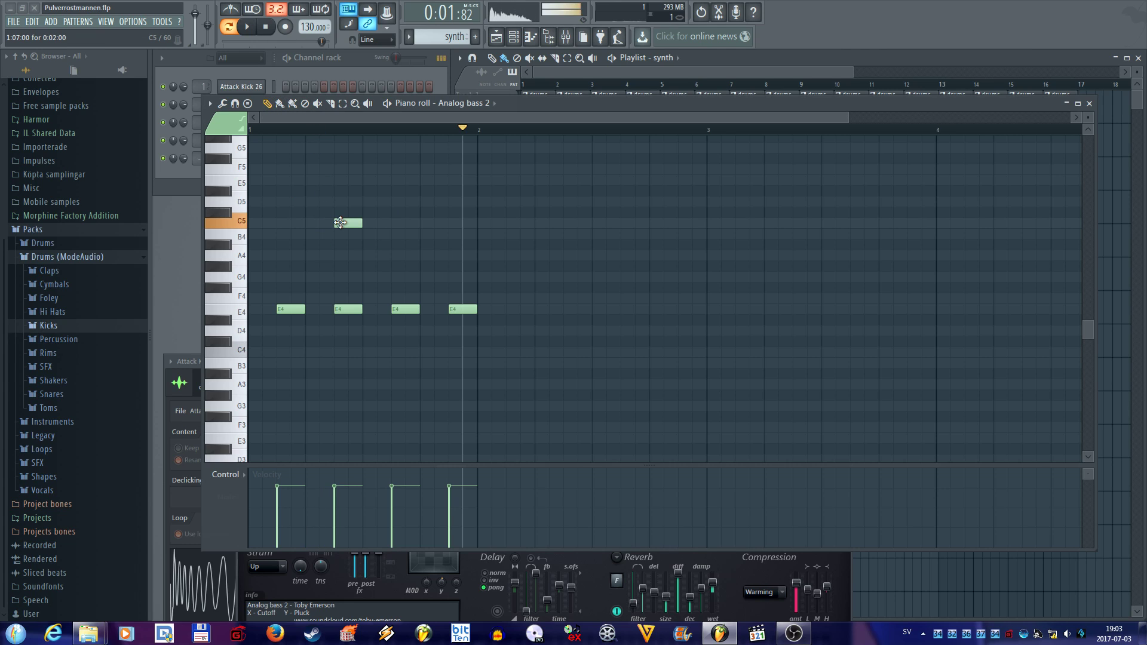
Step: Move the trial C5 note half a beat earlier, draw and erase trial notes above it, and delete the C5 note
{"action": "left_click_drag", "start_coordinate": [354, 223], "coordinate": [325, 222]}
{"action": "left_click", "coordinate": [318, 179]}
{"action": "right_click", "coordinate": [325, 180]}
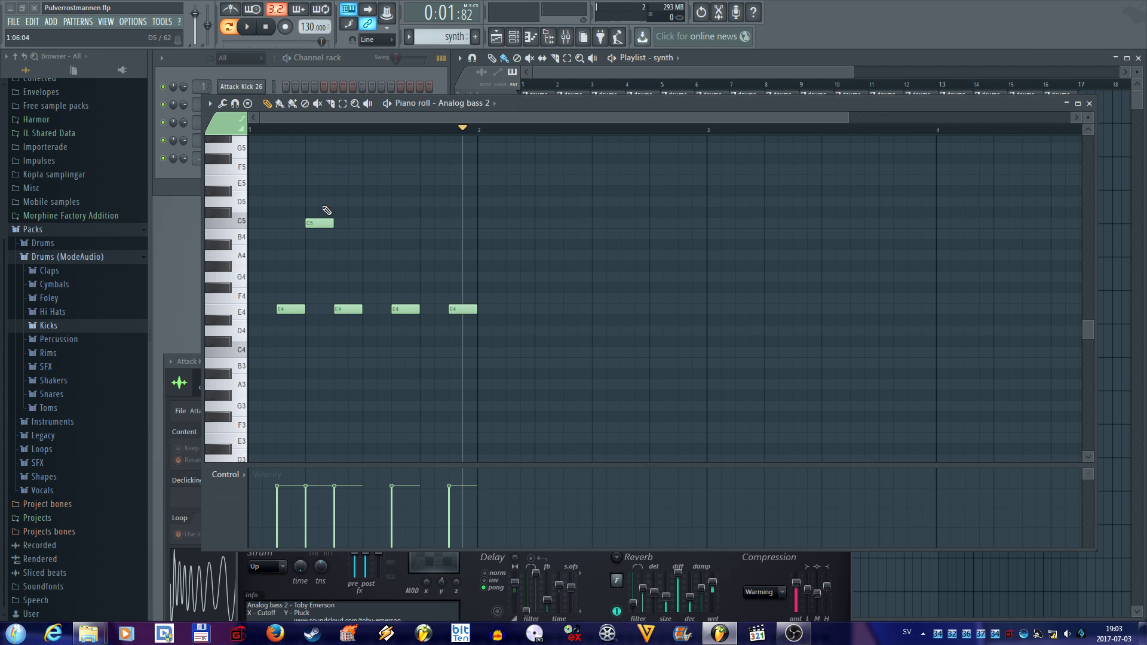
{"action": "left_click", "coordinate": [312, 179]}
{"action": "right_click", "coordinate": [319, 182]}
{"action": "right_click", "coordinate": [323, 222]}
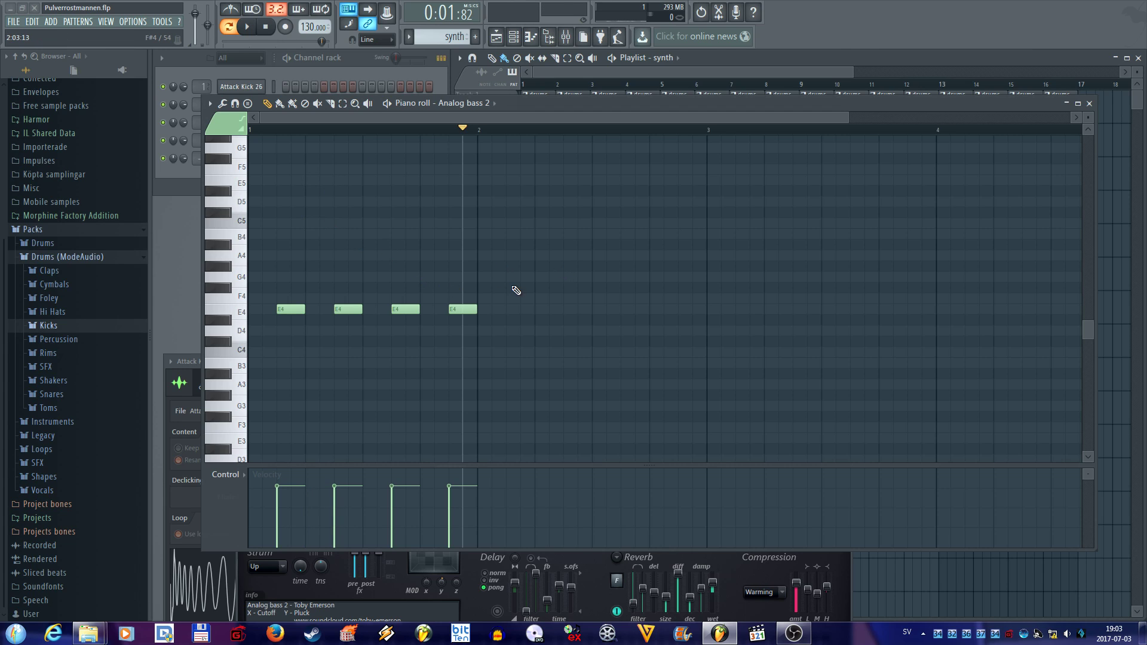
Step: Delete all four E4 notes together and undo the deletion, then add and erase an extra E4 note in bar 2
{"action": "left_click_drag", "start_coordinate": [499, 271], "coordinate": [263, 357]}
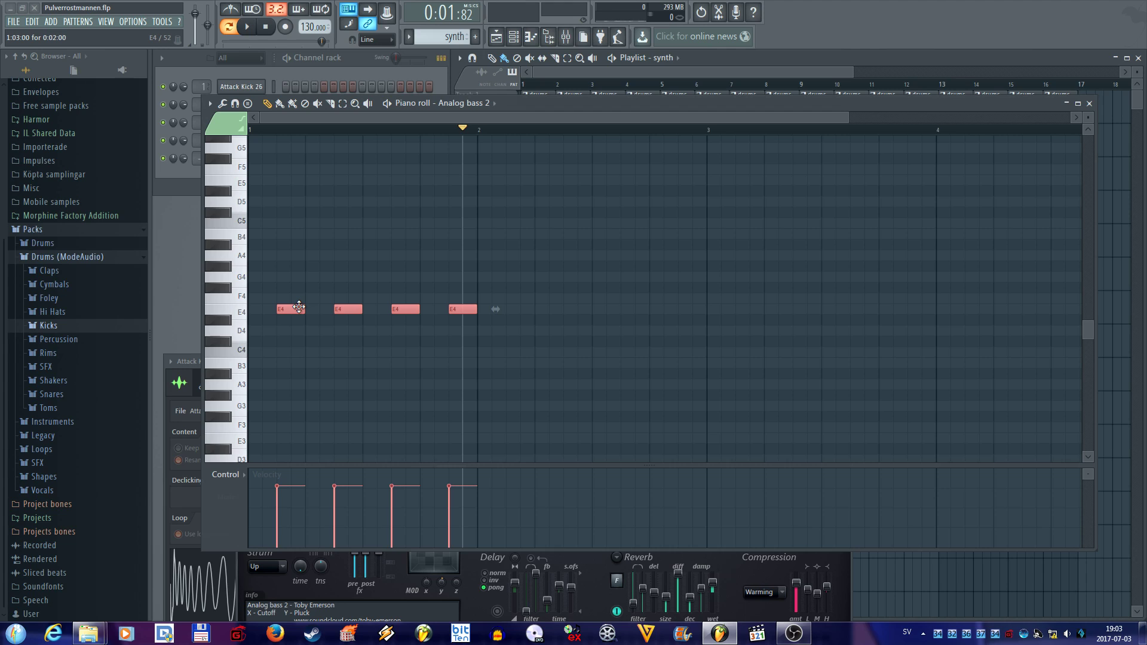
{"action": "key", "text": "Delete"}
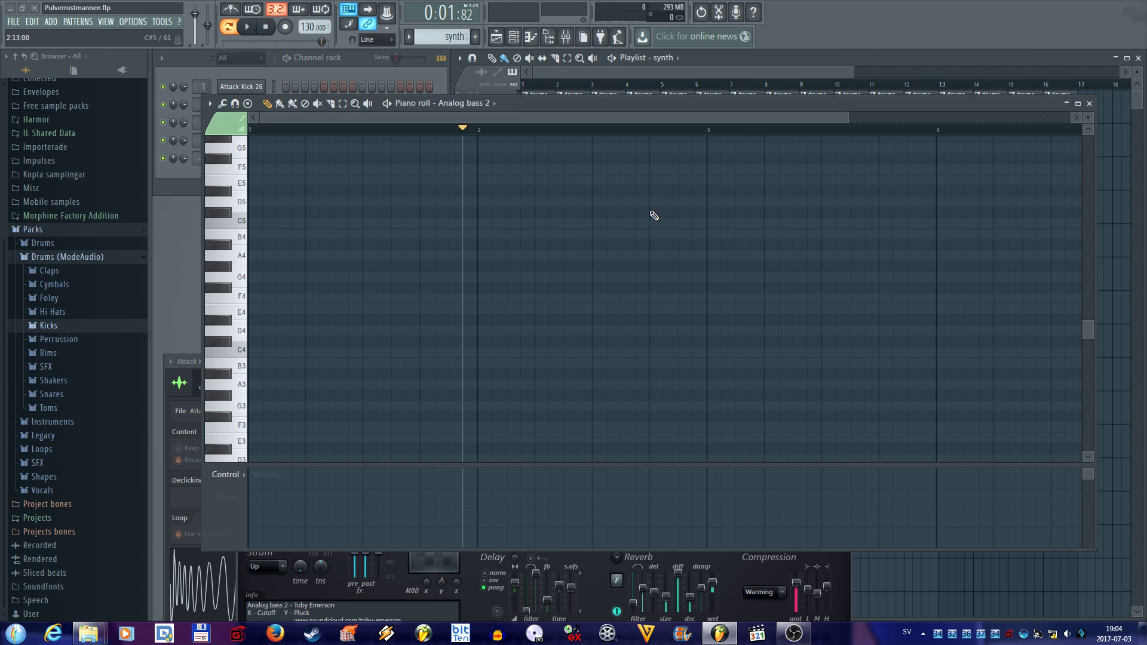
{"action": "key", "text": "ctrl+z"}
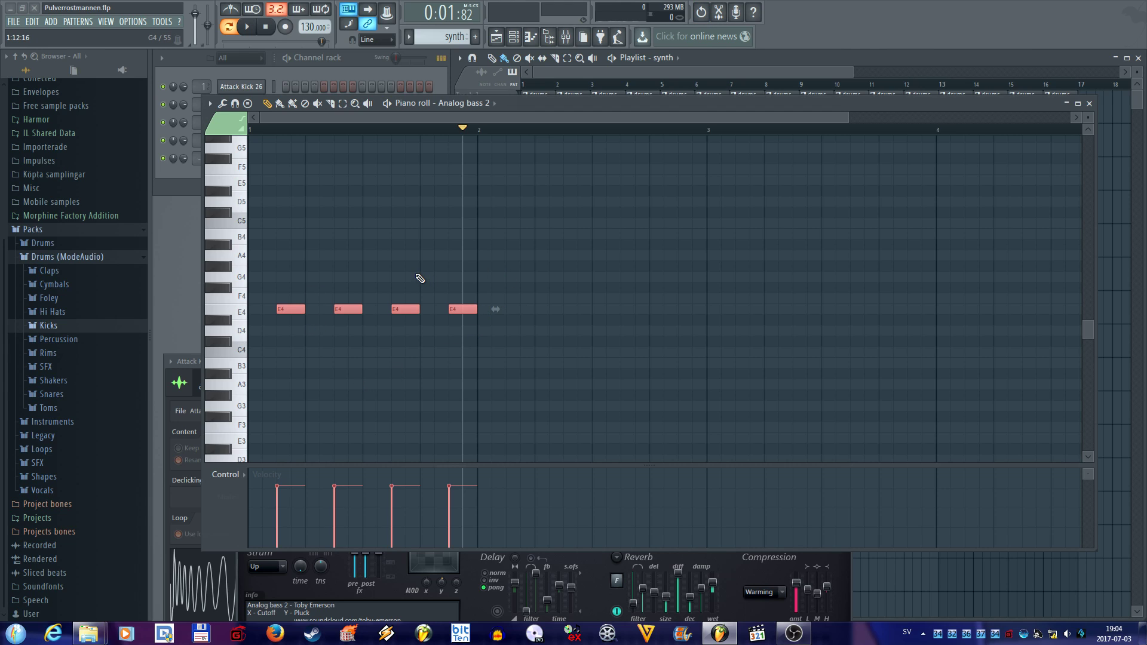
{"action": "key", "text": "ctrl+d"}
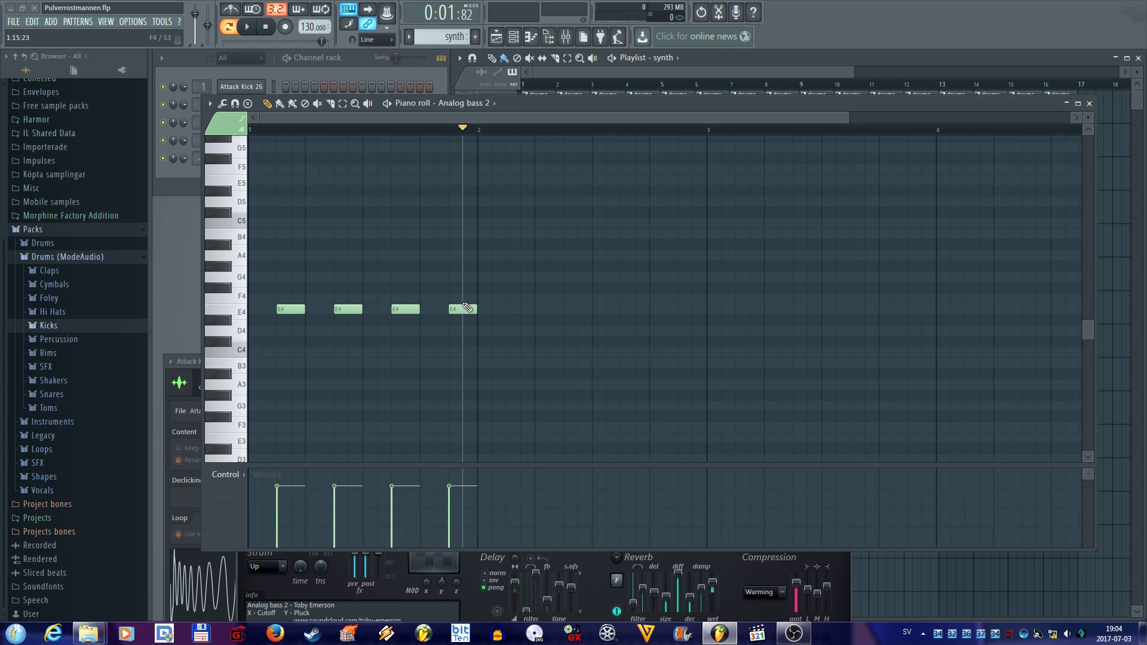
{"action": "left_click_drag", "start_coordinate": [402, 310], "coordinate": [517, 316]}
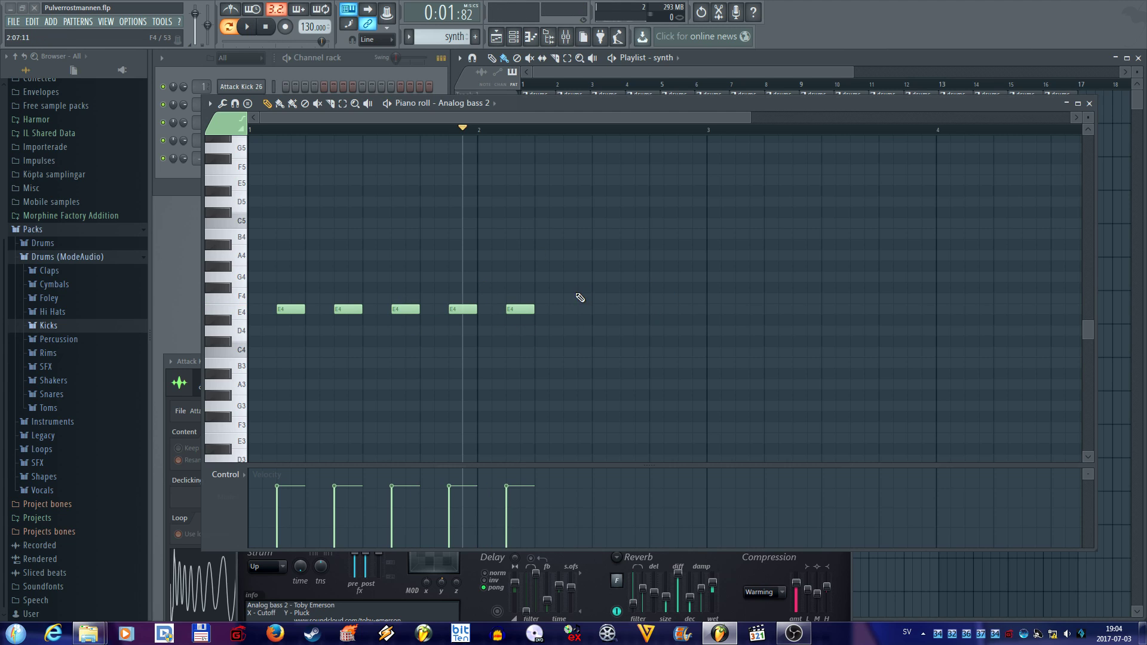
{"action": "right_click", "coordinate": [525, 302]}
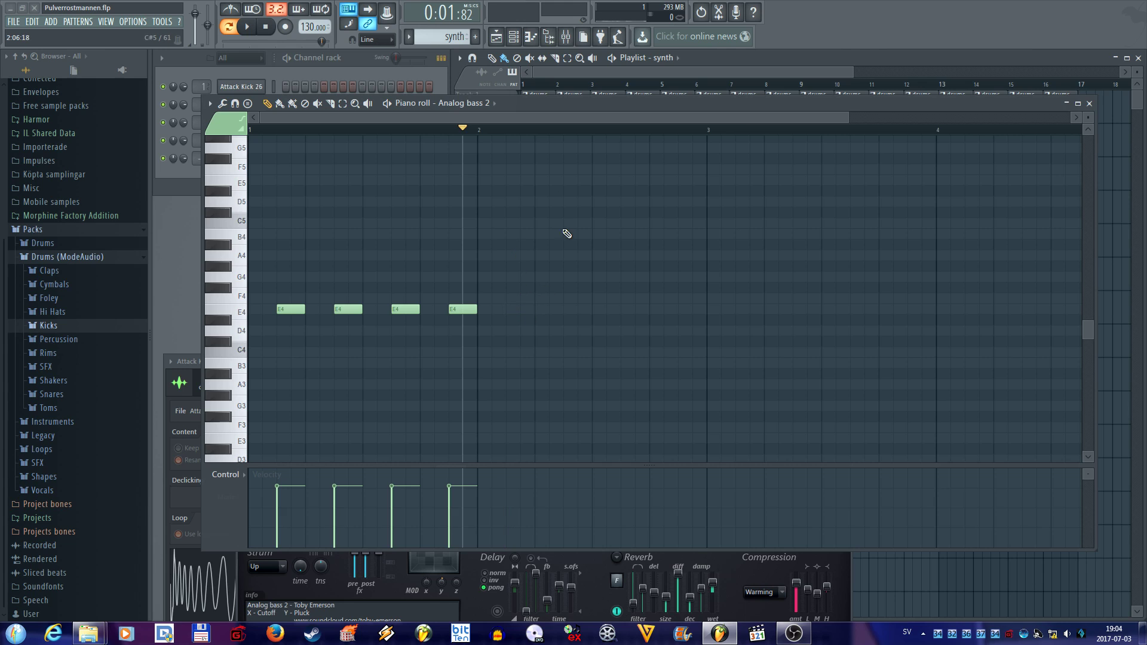
Step: Move the piano roll below the playlist and try out playback and recording, dismissing the recording options without choosing one
{"action": "left_click_drag", "start_coordinate": [546, 103], "coordinate": [569, 248]}
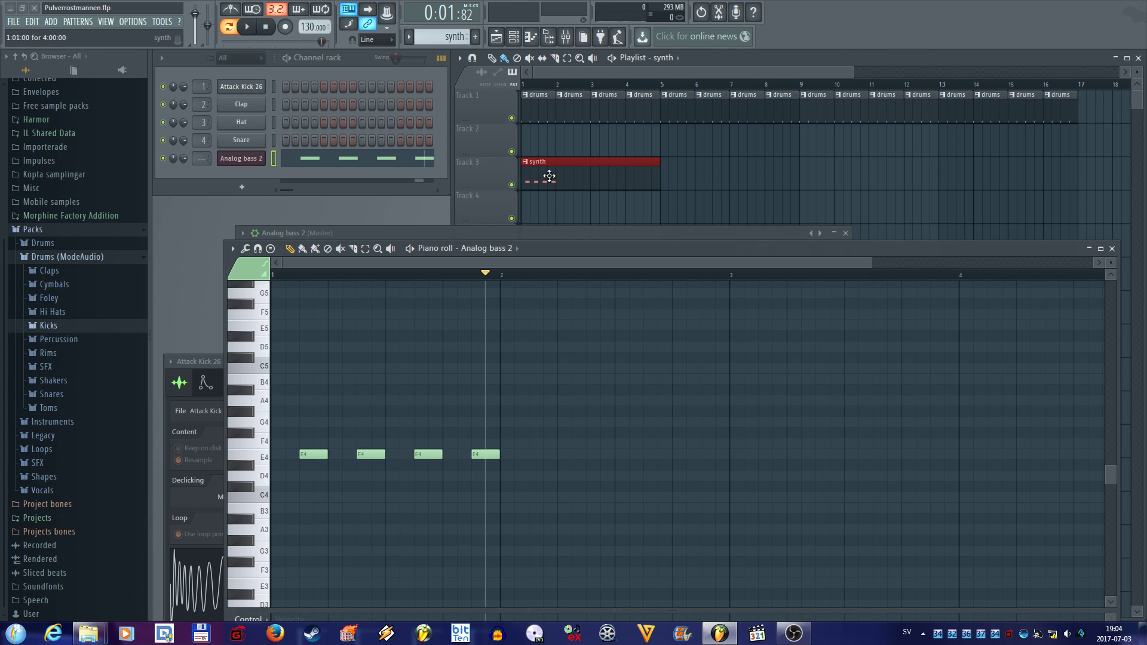
{"action": "left_click", "coordinate": [249, 28]}
{"action": "left_click", "coordinate": [284, 27]}
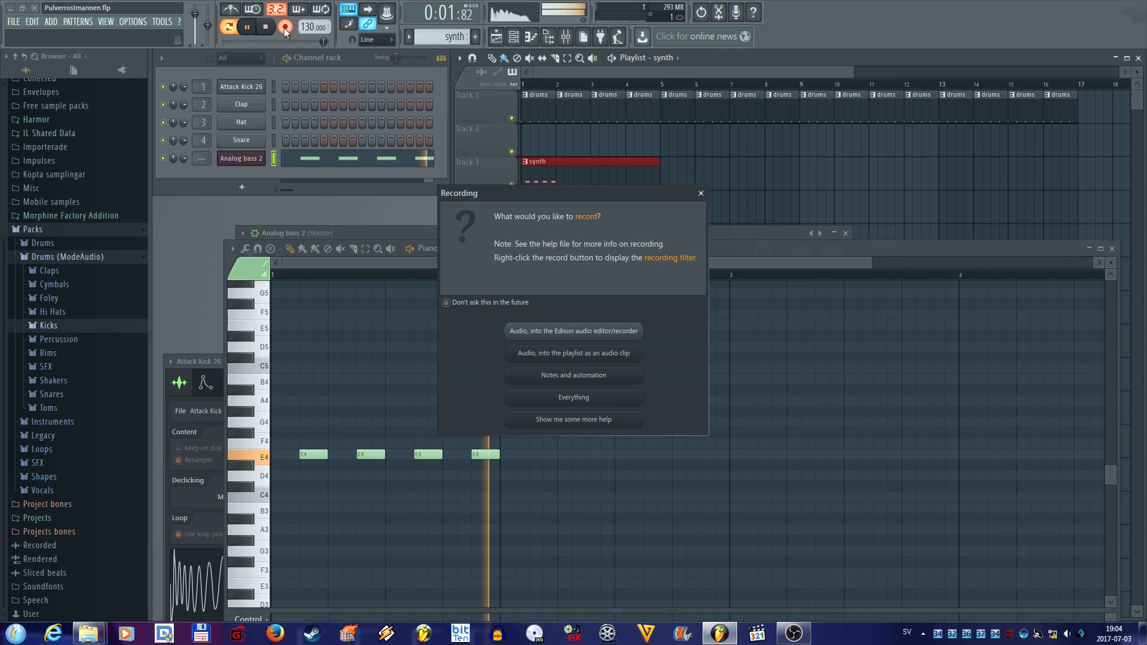
{"action": "left_click", "coordinate": [701, 193]}
{"action": "left_click", "coordinate": [268, 28]}
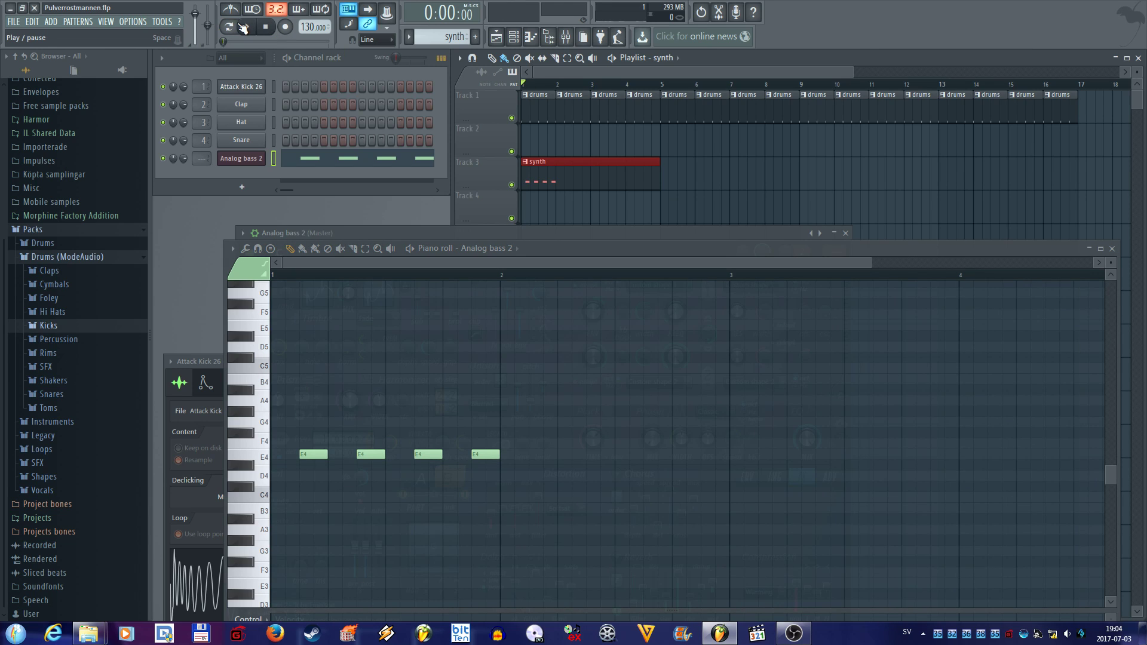
{"action": "left_click", "coordinate": [244, 27]}
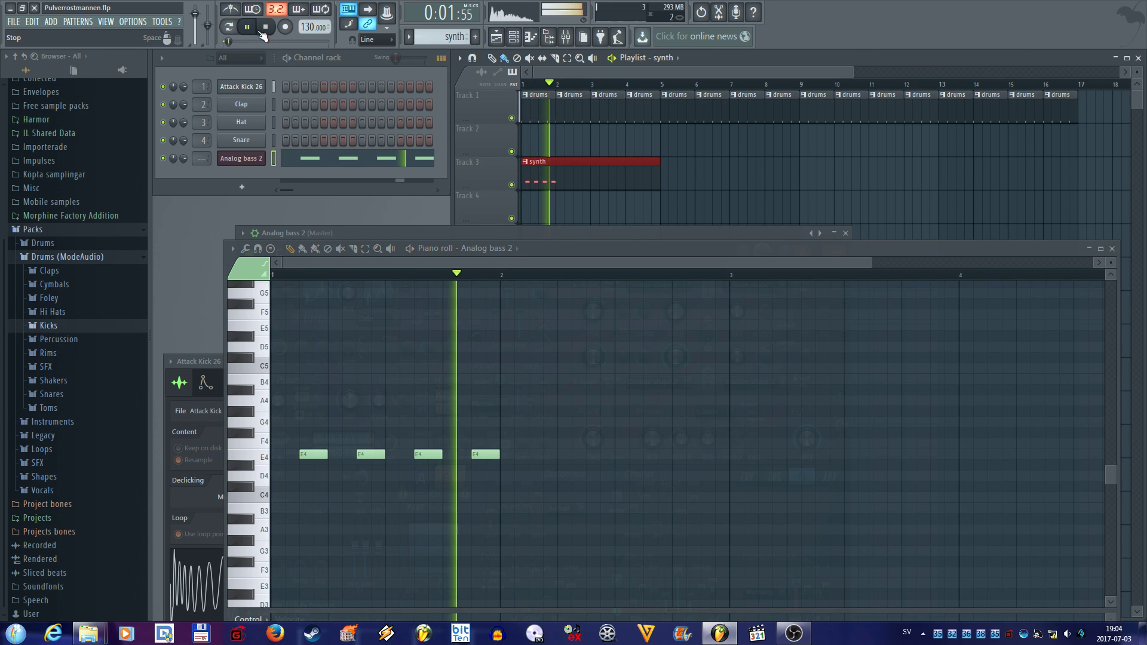
{"action": "left_click", "coordinate": [263, 29]}
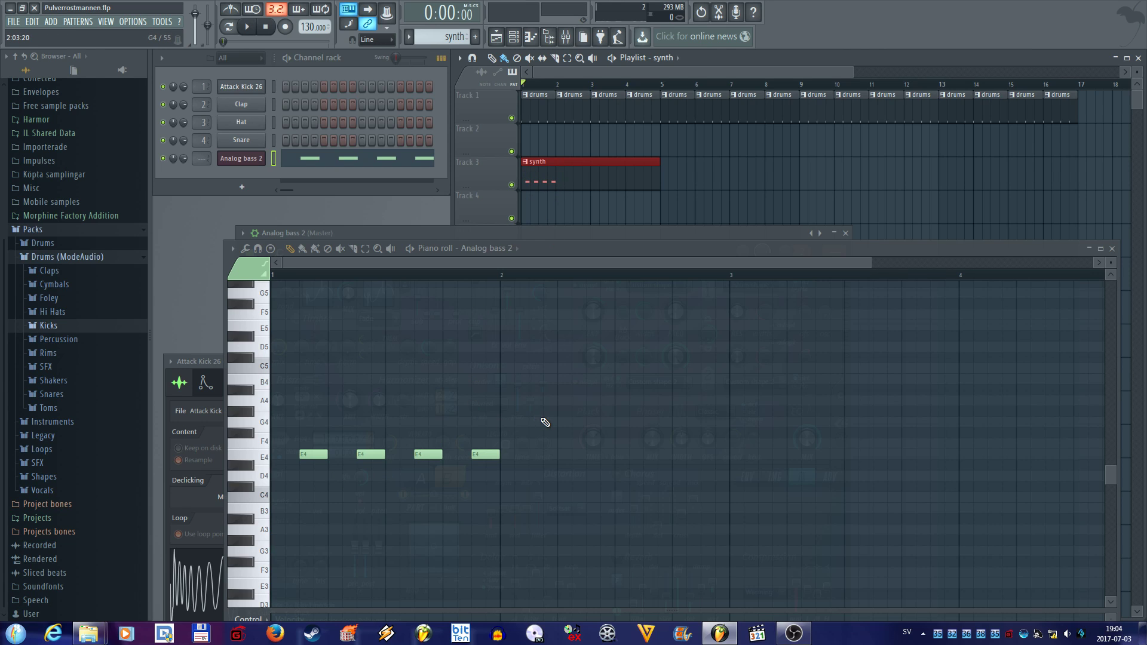
Step: Copy the four E4 notes into bar 2 on C4 and briefly play back the song
{"action": "scroll", "coordinate": [620, 451], "scroll_direction": "down", "scroll_amount": 2}
{"action": "left_click_drag", "start_coordinate": [607, 351], "coordinate": [276, 476]}
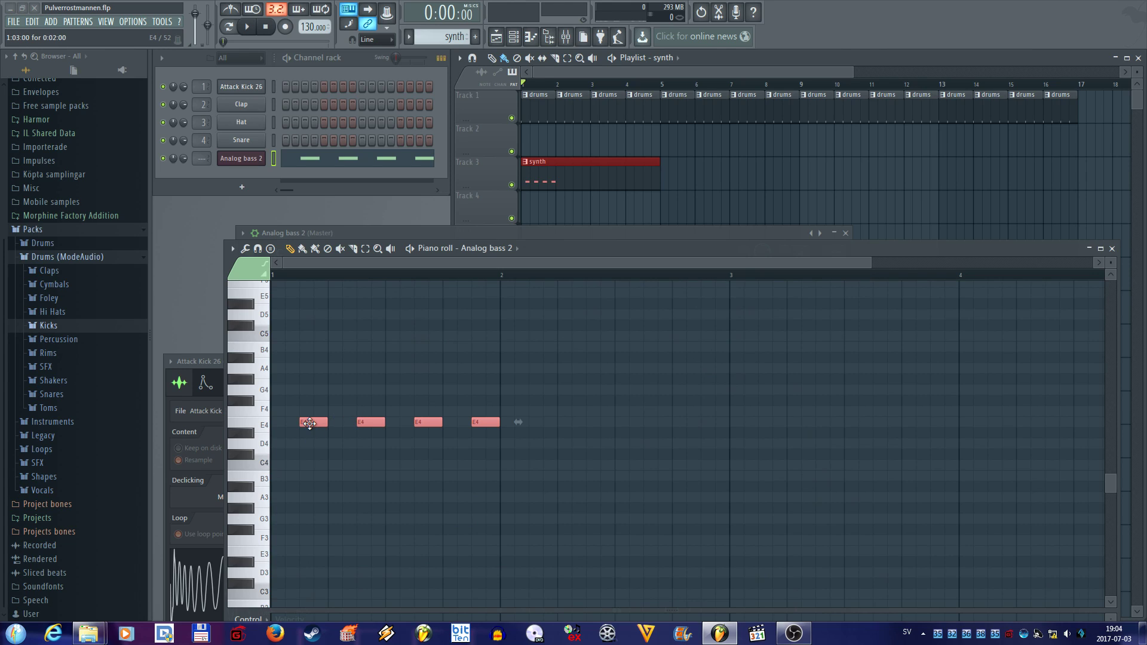
{"action": "left_click_drag", "start_coordinate": [309, 422], "coordinate": [544, 472]}
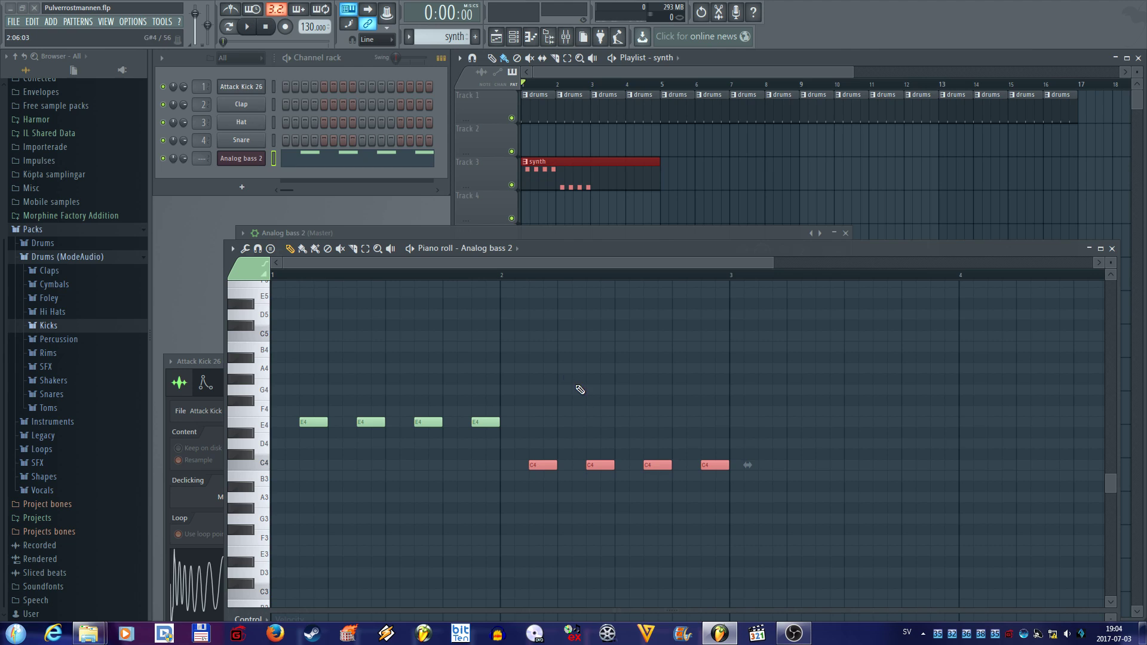
{"action": "key", "text": "space"}
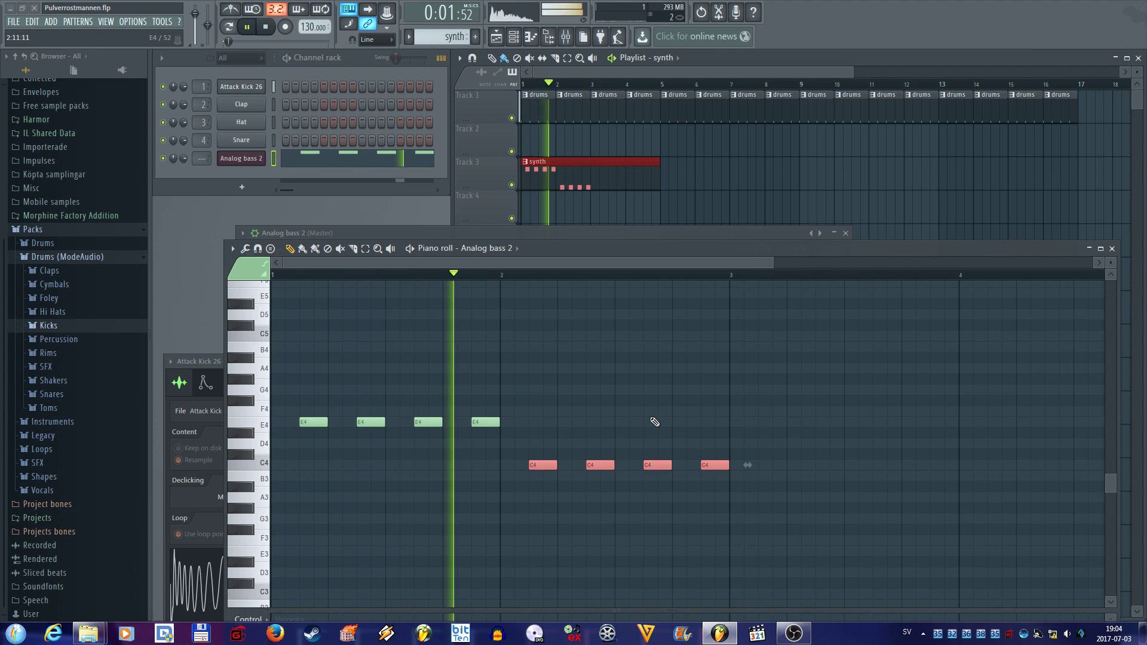
{"action": "key", "text": "space"}
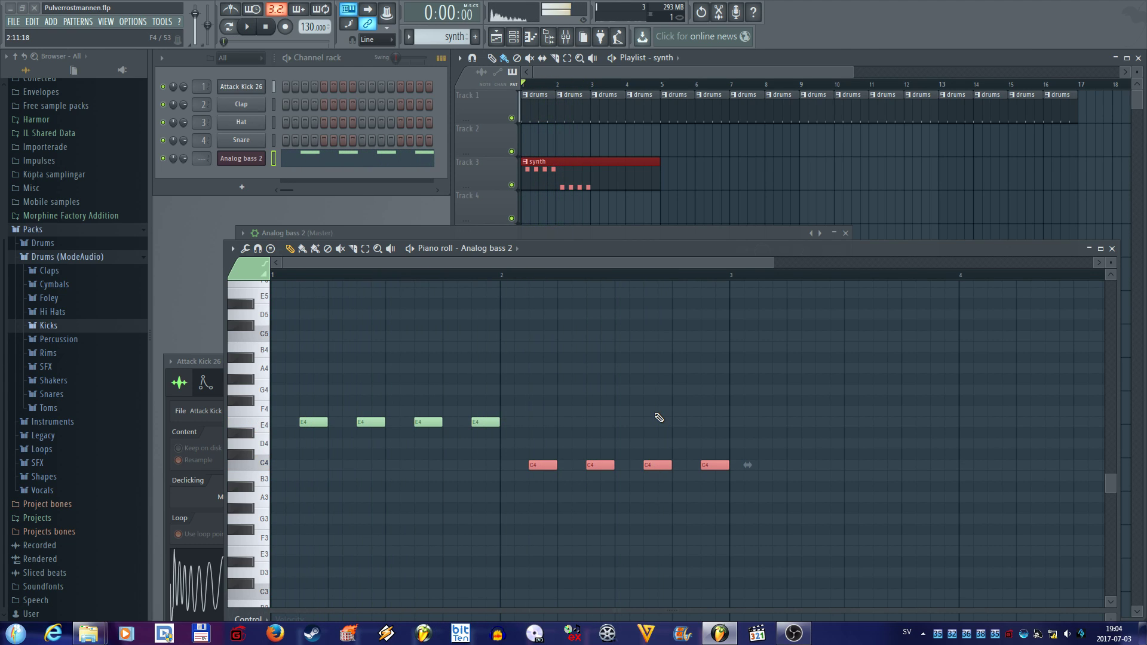
Step: Raise the last two C4 notes in bar 2 to D4 and play the song
{"action": "left_click", "coordinate": [658, 418], "text": "ctrl"}
{"action": "left_click_drag", "start_coordinate": [657, 465], "coordinate": [657, 443]}
{"action": "left_click_drag", "start_coordinate": [715, 466], "coordinate": [714, 444]}
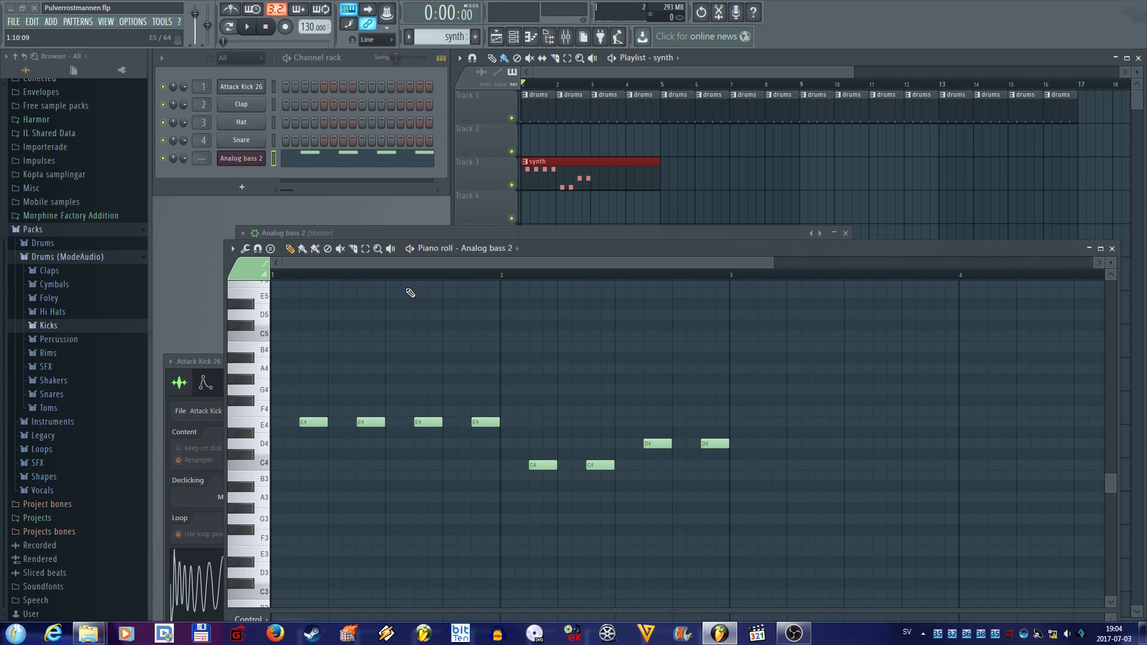
{"action": "key", "text": "space"}
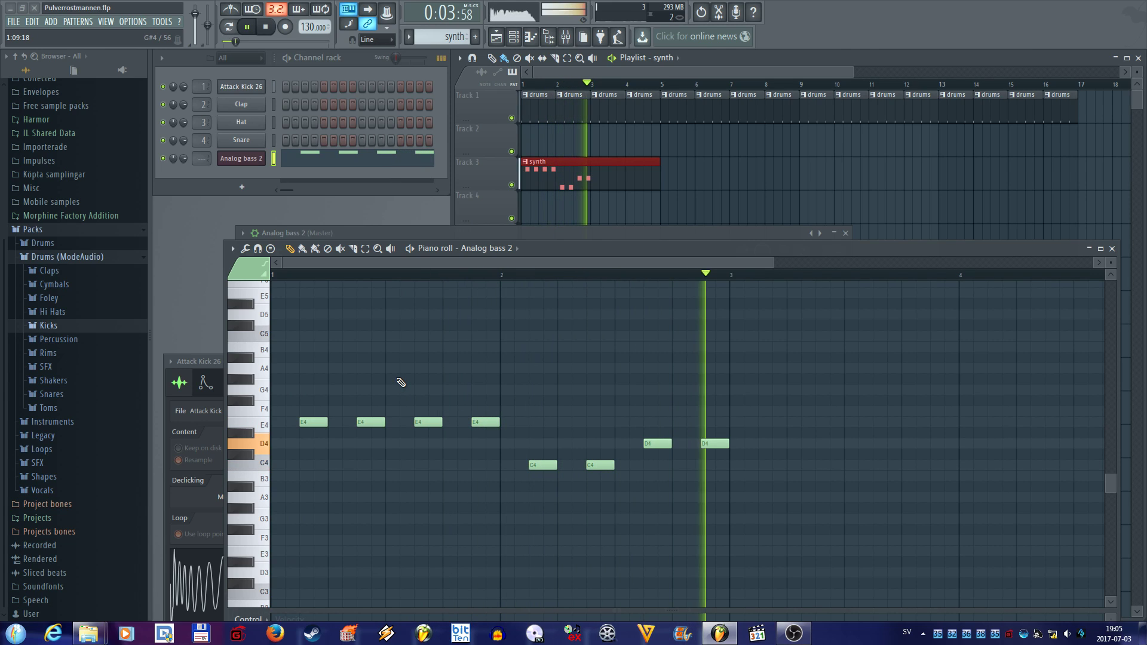
Step: Copy all eight bass notes from bars 1 and 2 into bars 3 and 4, and briefly play back the song
{"action": "key", "text": "space"}
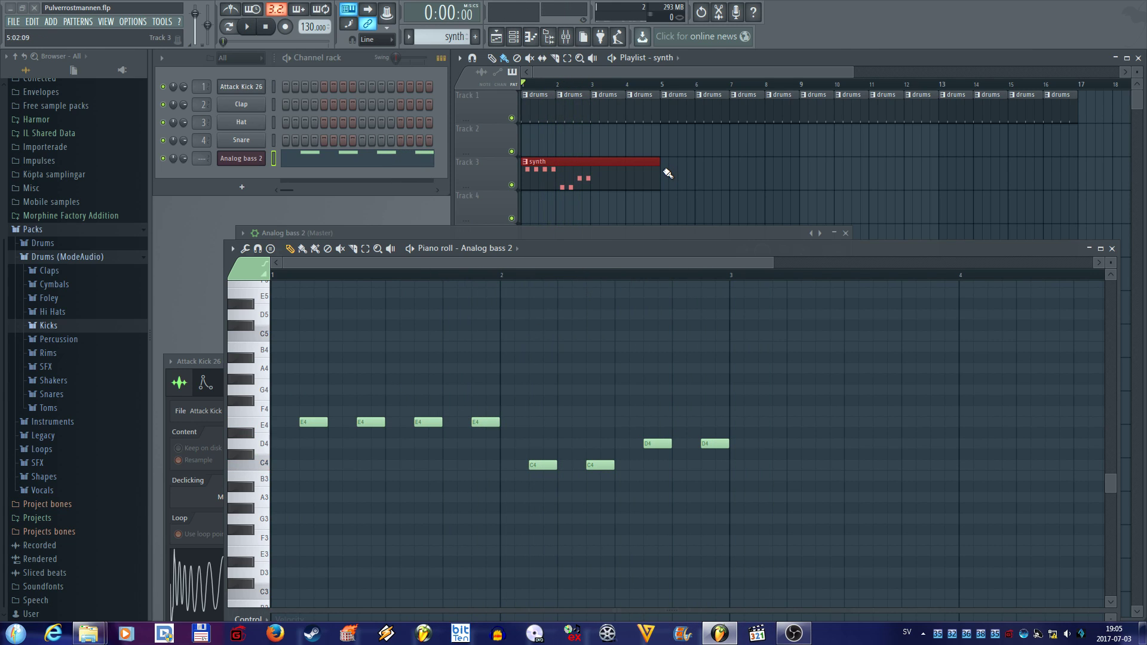
{"action": "left_click_drag", "start_coordinate": [831, 319], "coordinate": [289, 514]}
{"action": "left_click_drag", "start_coordinate": [310, 424], "coordinate": [766, 430]}
{"action": "left_click_drag", "start_coordinate": [489, 265], "coordinate": [592, 266]}
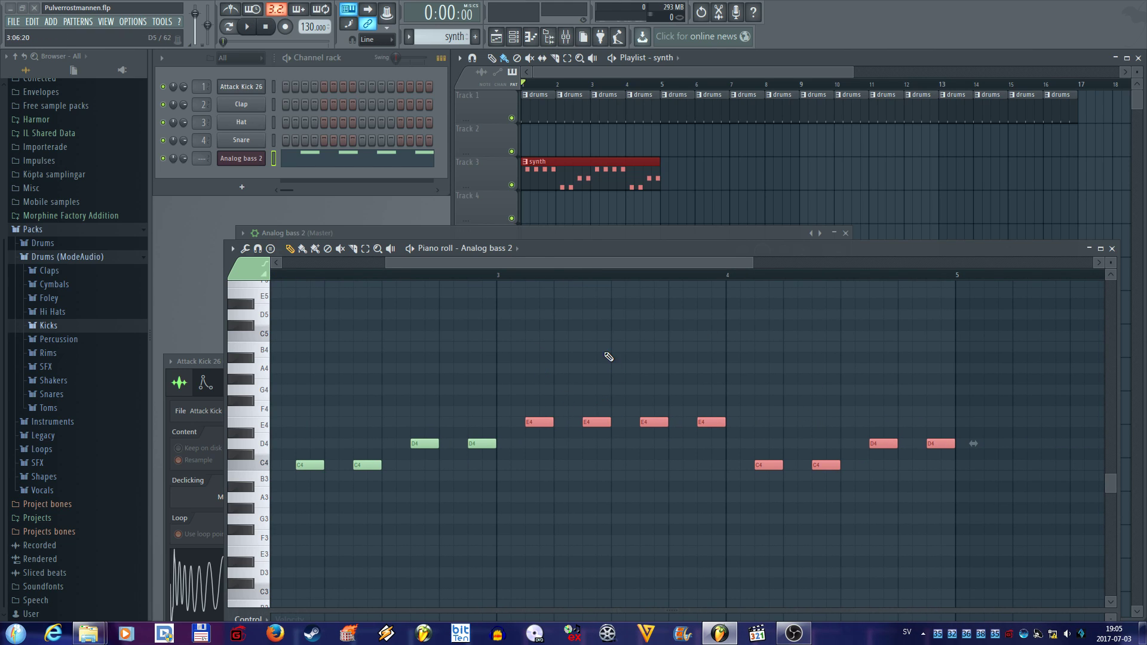
{"action": "left_click", "coordinate": [725, 358], "text": "ctrl"}
{"action": "key", "text": "space"}
{"action": "left_click_drag", "start_coordinate": [602, 263], "coordinate": [465, 262]}
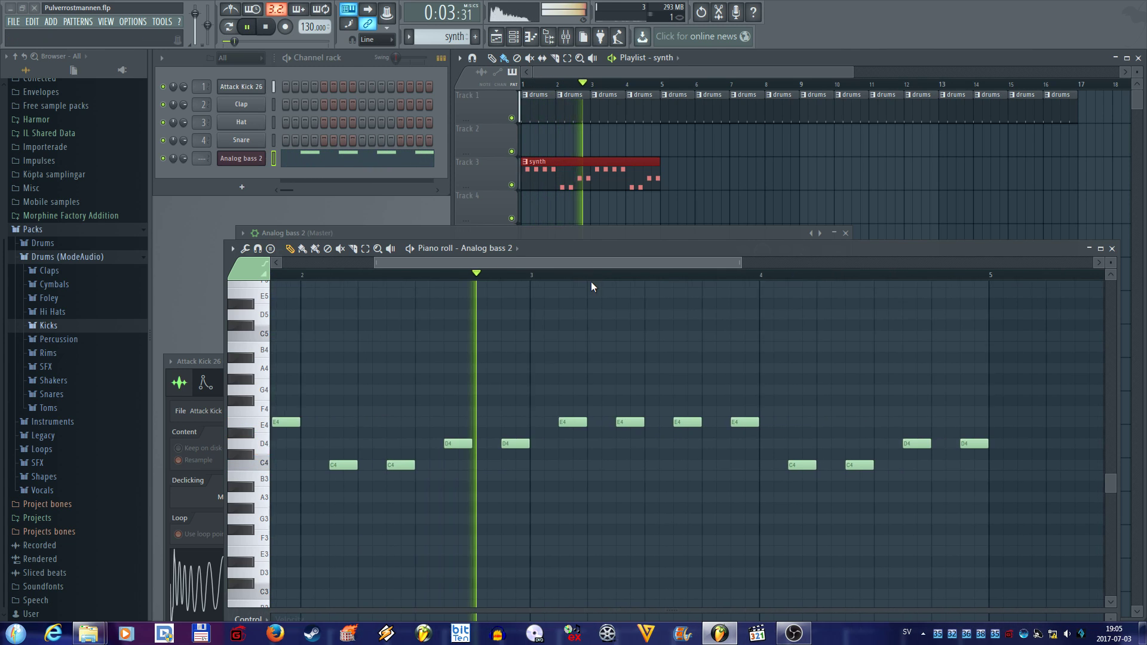
{"action": "key", "text": "space"}
Step: Raise the two C4 notes in bar 4 to G4 and audition the two D4 notes that follow
{"action": "left_click_drag", "start_coordinate": [641, 464], "coordinate": [646, 384]}
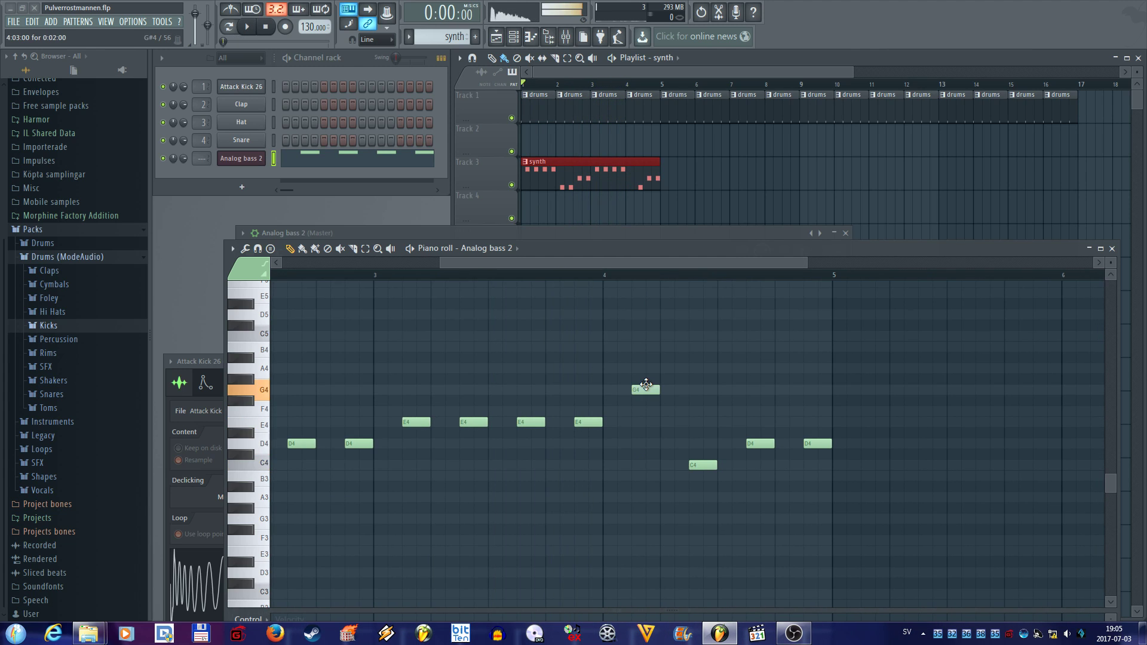
{"action": "left_click_drag", "start_coordinate": [698, 464], "coordinate": [699, 389]}
{"action": "left_click", "coordinate": [756, 443]}
{"action": "left_click", "coordinate": [815, 443]}
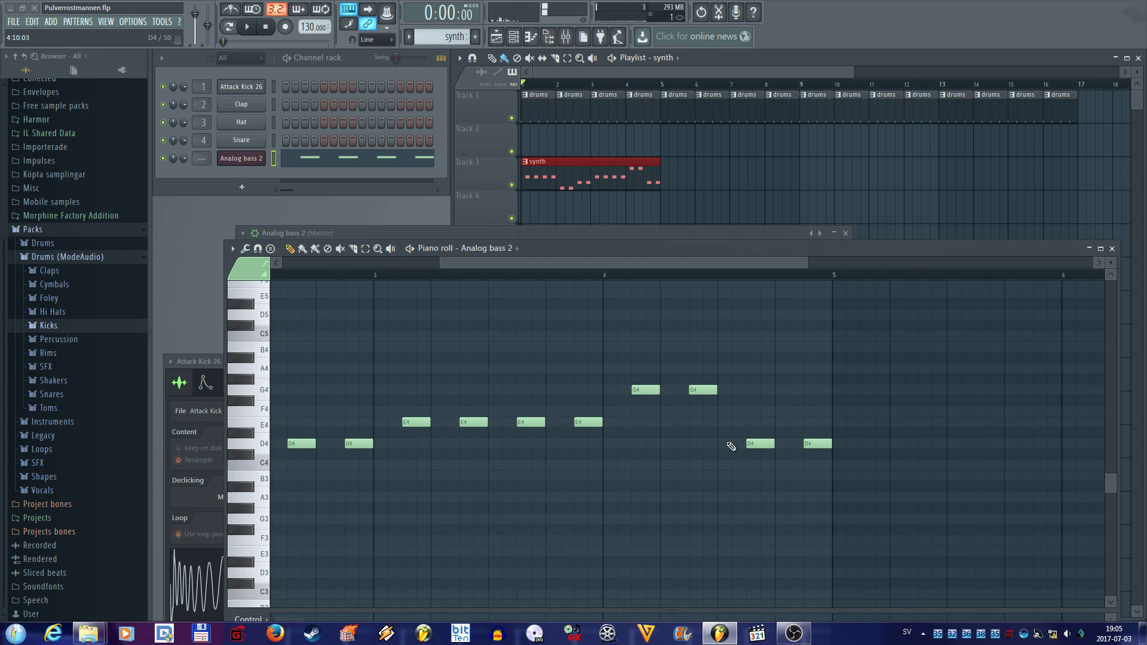
Step: Examine the note properties of both G4 notes in bar 4, trying the slide option on the first, and close them without accepting
{"action": "left_click", "coordinate": [698, 390]}
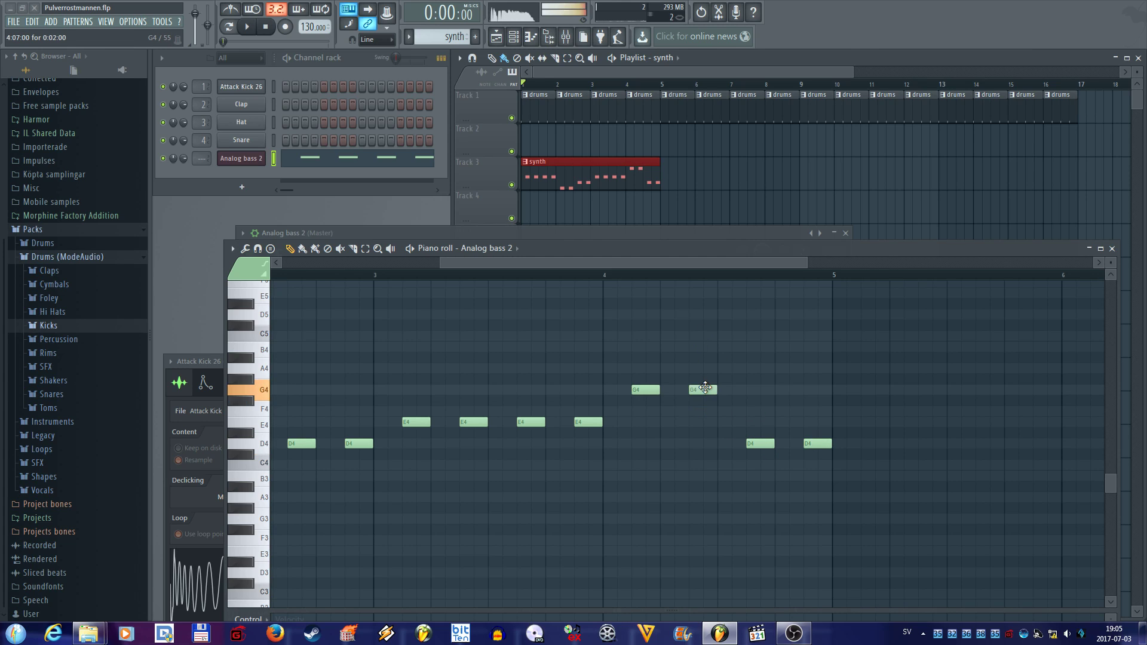
{"action": "double_click", "coordinate": [699, 390]}
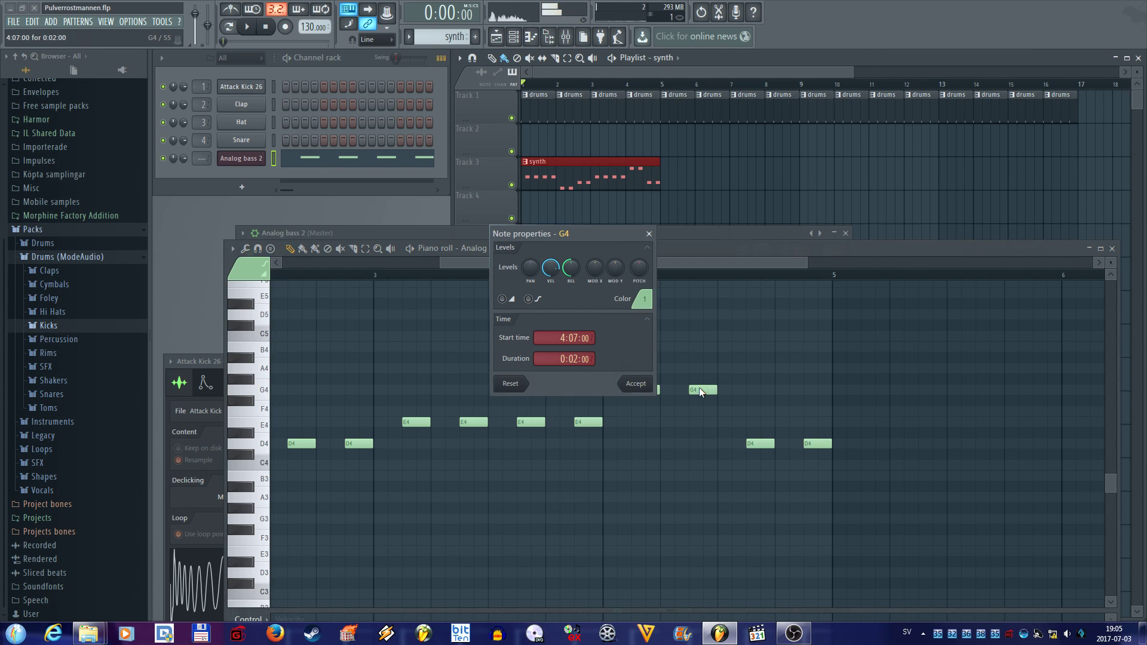
{"action": "left_click_drag", "start_coordinate": [593, 233], "coordinate": [579, 330]}
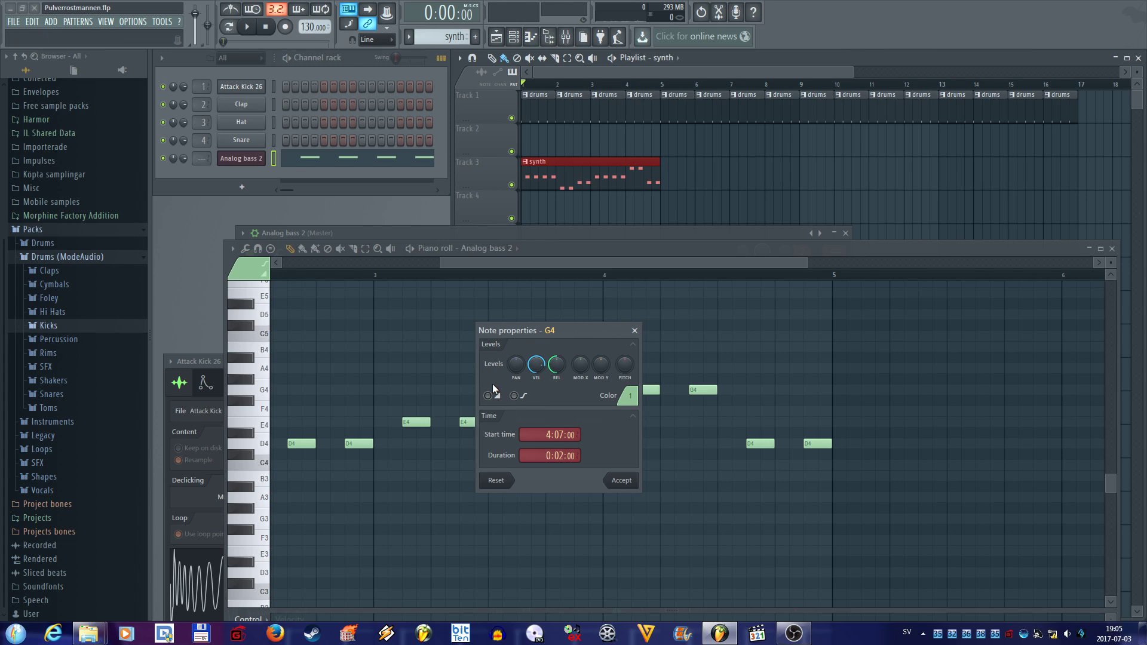
{"action": "left_click", "coordinate": [634, 330]}
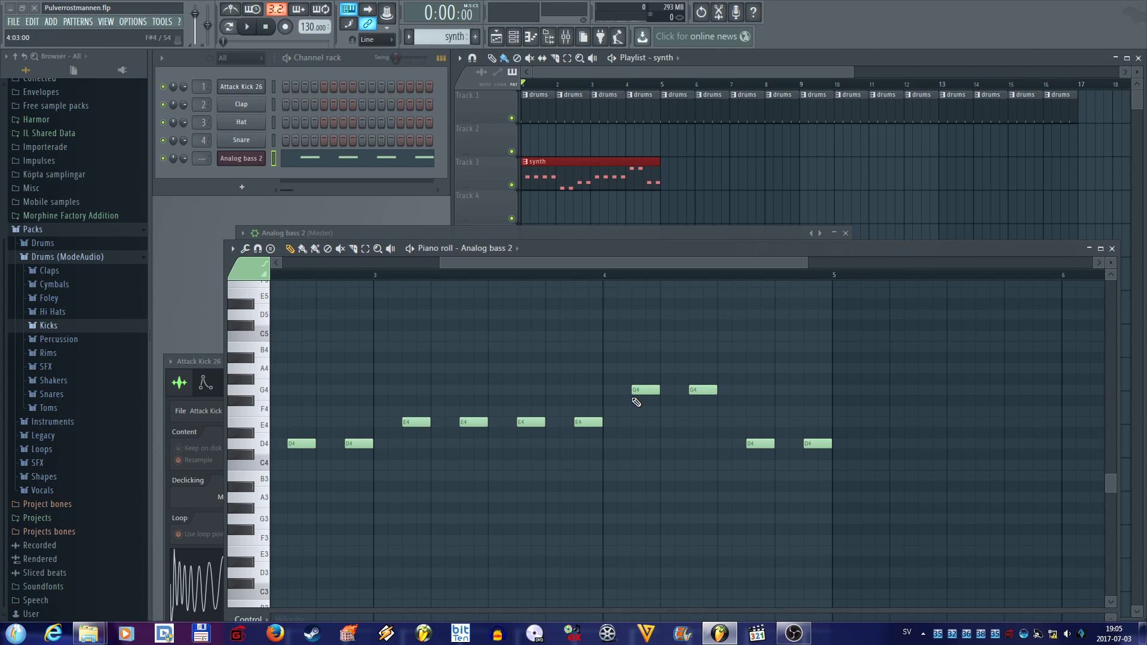
{"action": "double_click", "coordinate": [650, 391]}
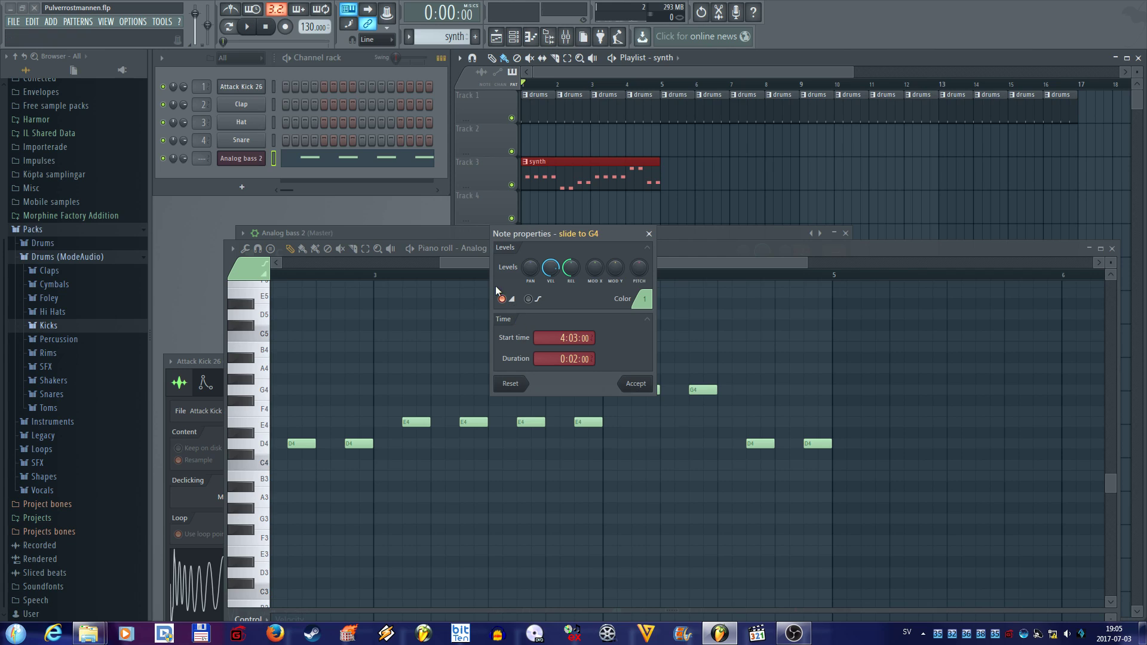
{"action": "left_click", "coordinate": [507, 298]}
{"action": "left_click", "coordinate": [649, 234]}
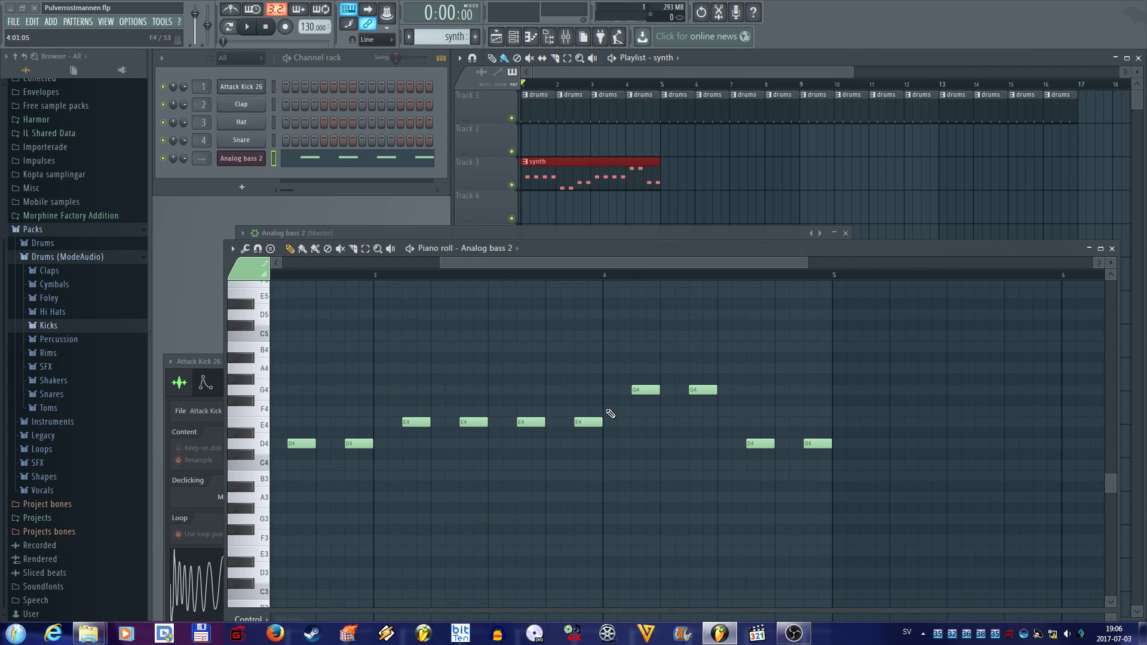
Step: Close the piano roll and the Analog bass 2 window to uncover the playlist
{"action": "left_click_drag", "start_coordinate": [601, 264], "coordinate": [415, 243]}
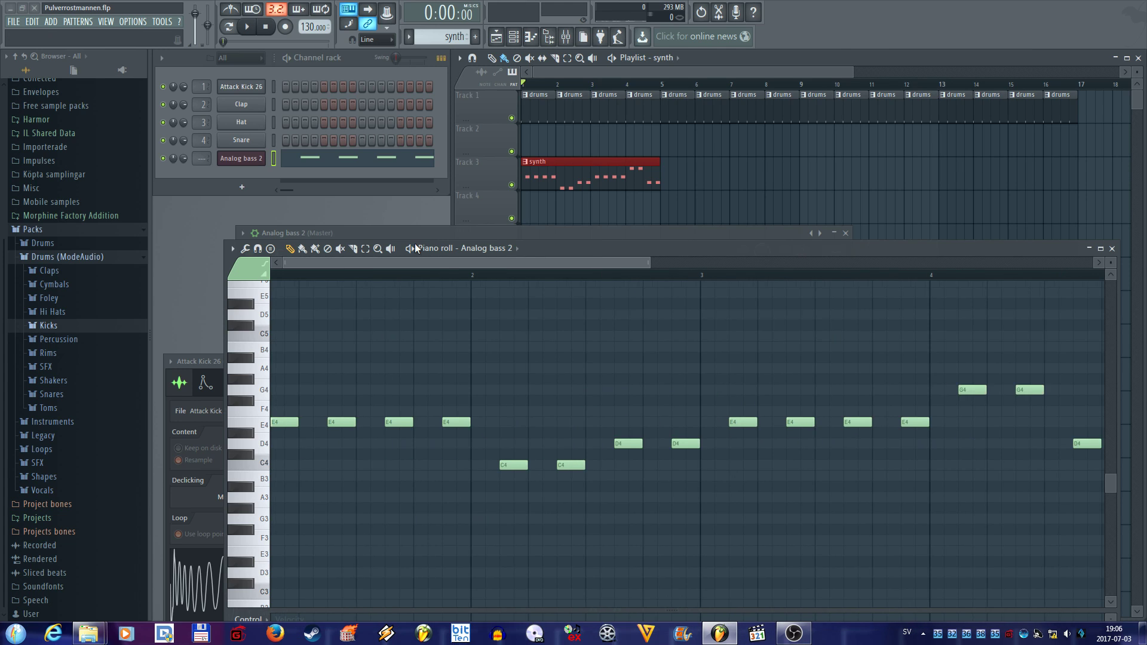
{"action": "left_click", "coordinate": [1111, 248]}
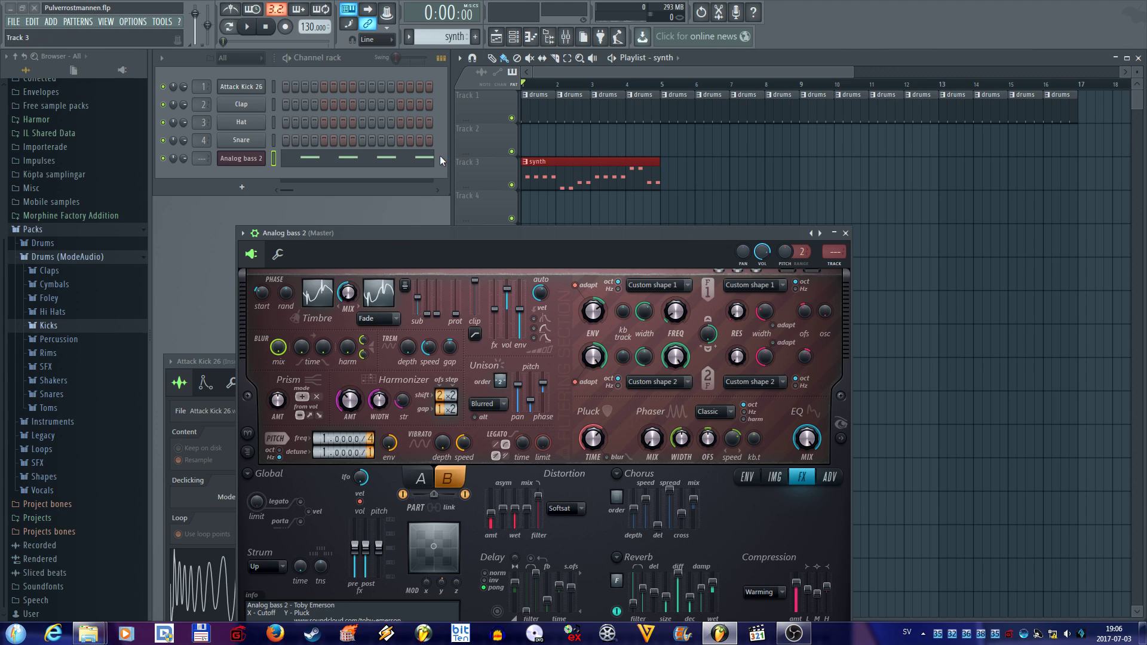
{"action": "left_click", "coordinate": [846, 233]}
Step: Play the song briefly, stop it, and repeat the synth clip three more times along Track 3 up to bar 17
{"action": "key", "text": "space"}
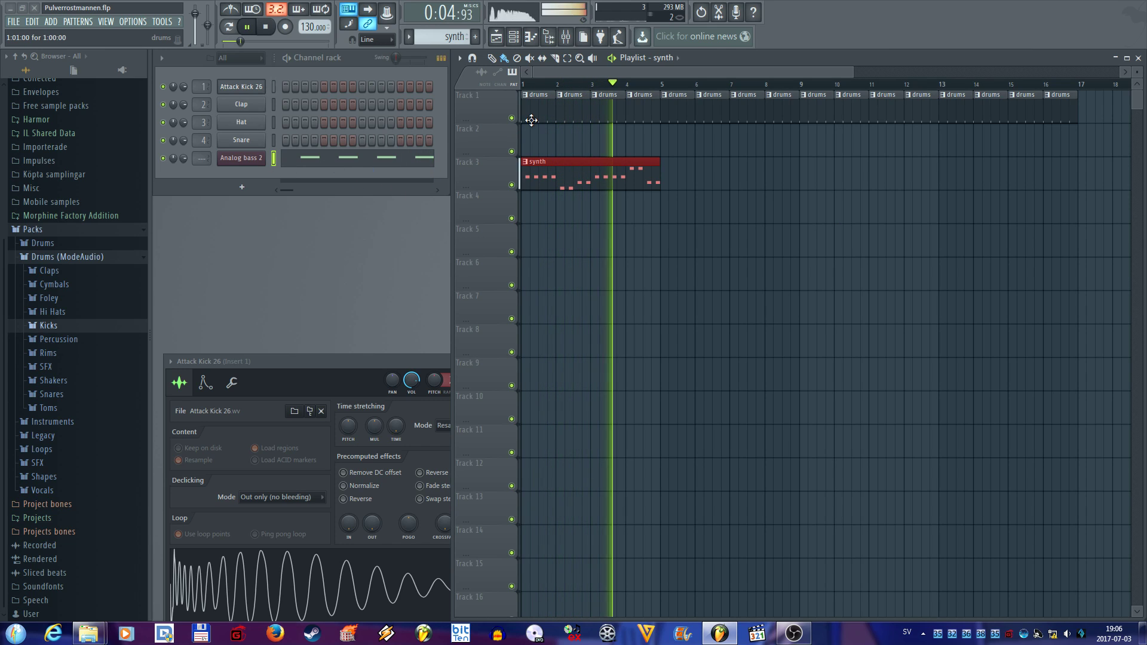
{"action": "key", "text": "space"}
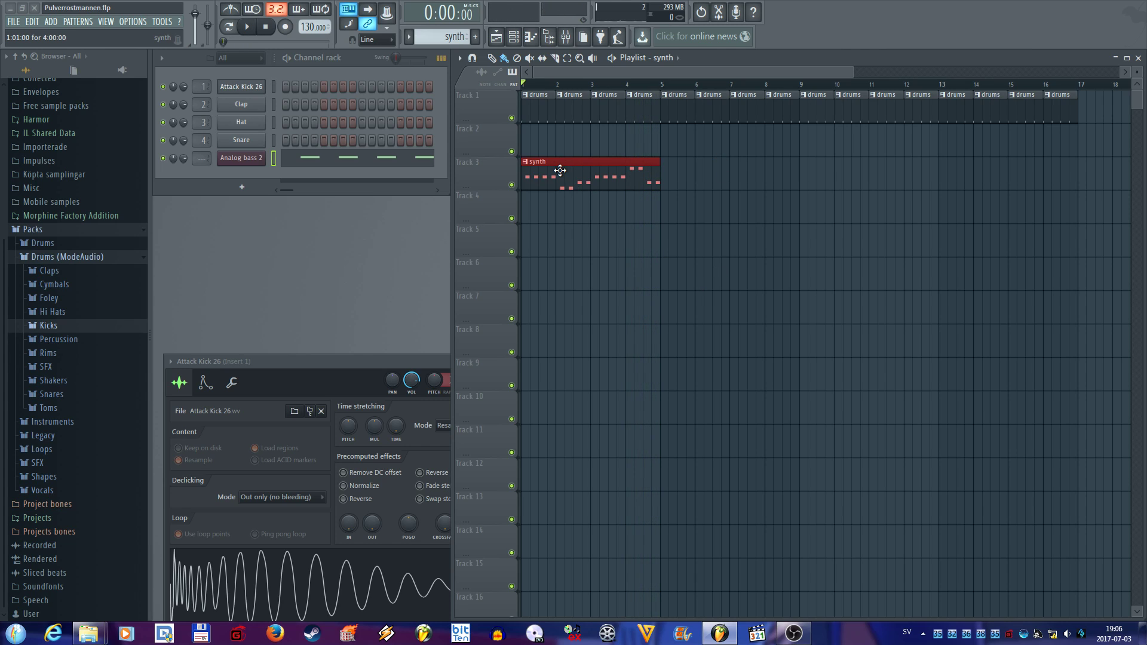
{"action": "left_click_drag", "start_coordinate": [552, 171], "coordinate": [964, 192]}
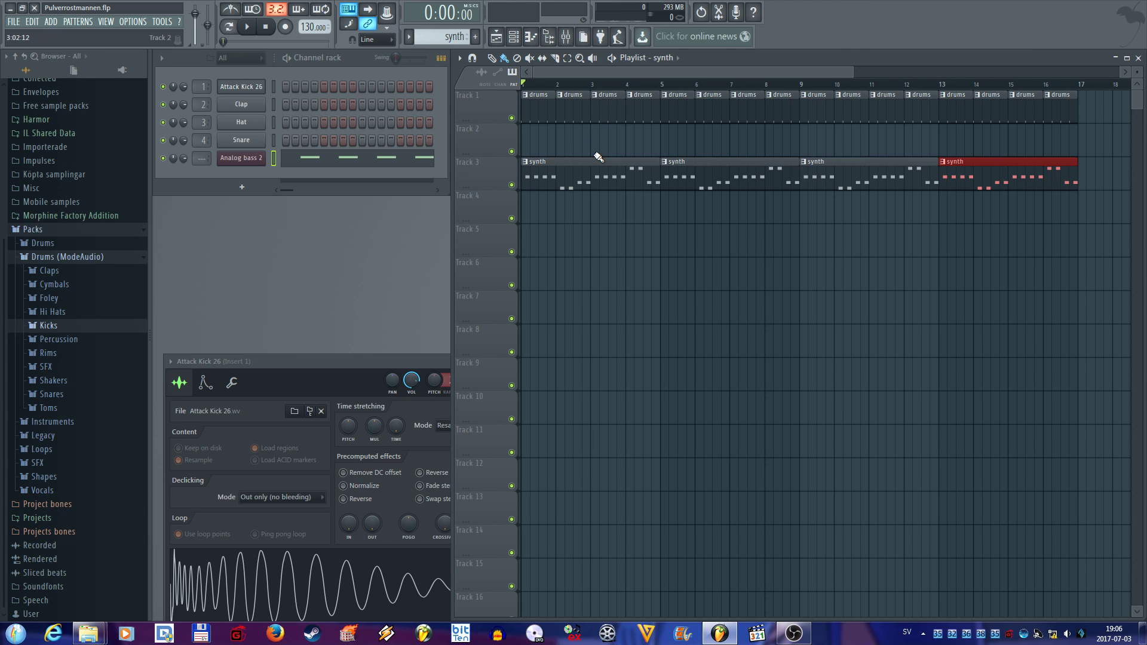
Step: Try out the playlist's horizontal zoom and track-height zoom, and return to an overview of the arrangement
{"action": "scroll", "coordinate": [592, 152], "scroll_direction": "up", "scroll_amount": 6}
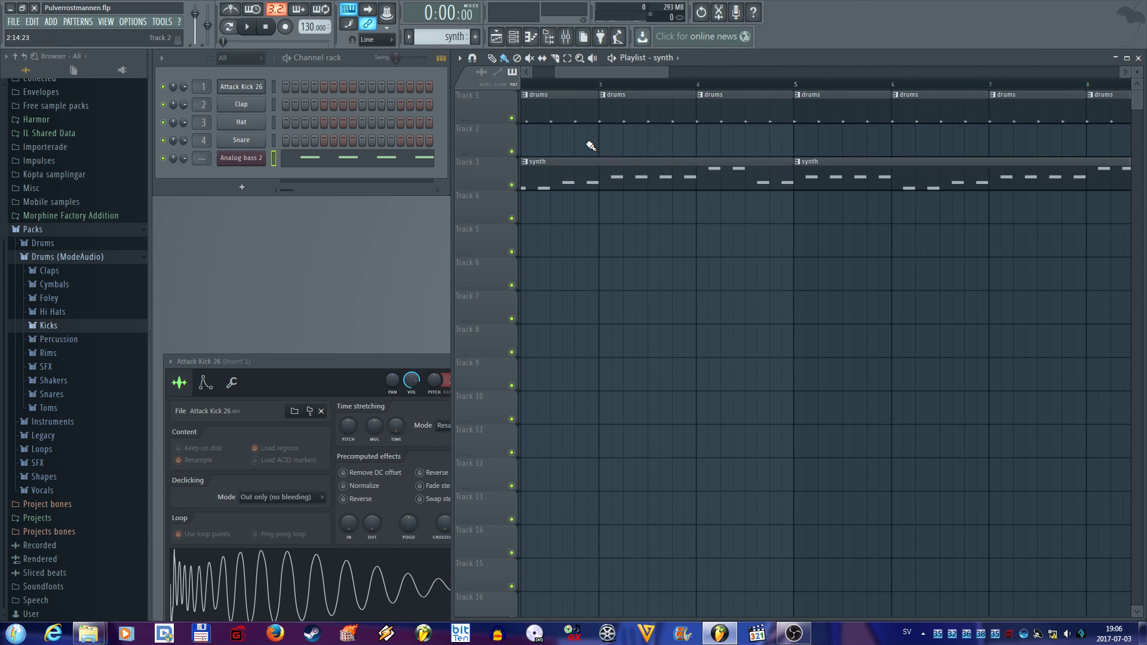
{"action": "scroll", "coordinate": [590, 146], "scroll_direction": "up", "scroll_amount": 2}
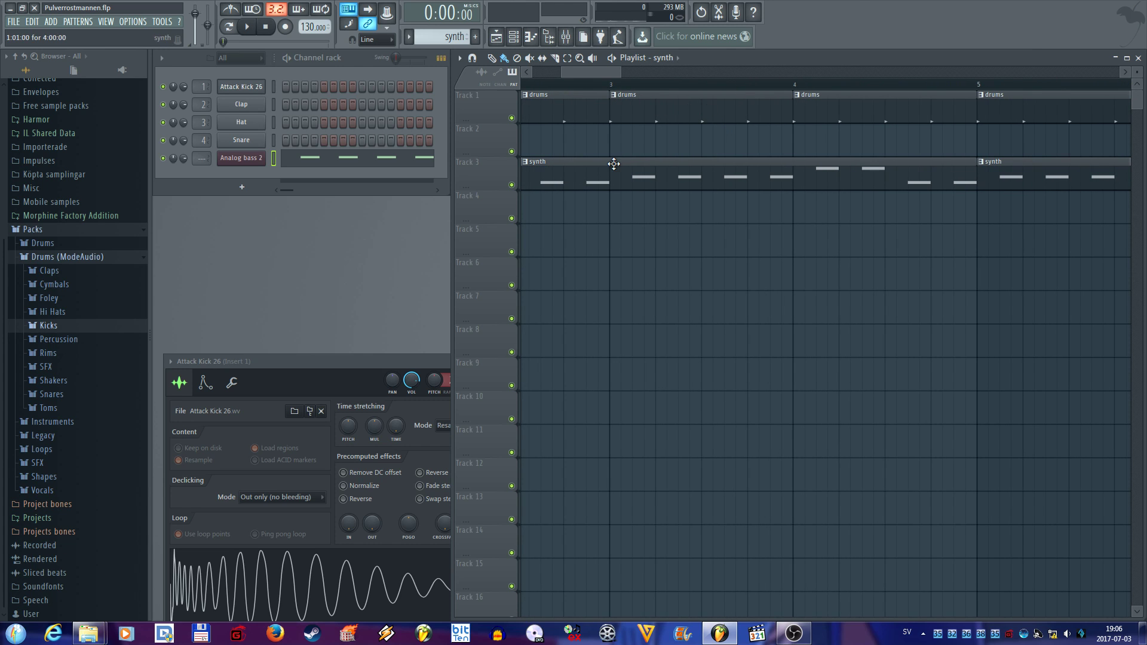
{"action": "scroll", "coordinate": [613, 163], "scroll_direction": "down", "scroll_amount": 8}
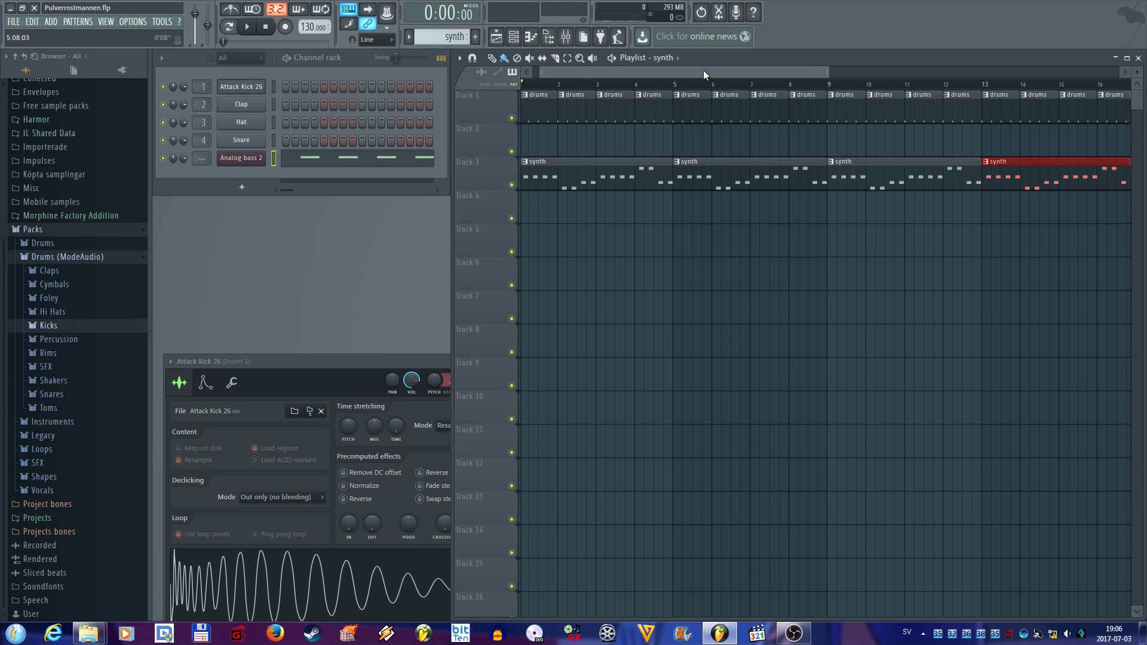
{"action": "mouse_move", "coordinate": [825, 71]}
{"action": "left_mouse_down"}
{"action": "mouse_move", "coordinate": [640, 67]}
{"action": "mouse_move", "coordinate": [813, 69]}
{"action": "left_mouse_up"}
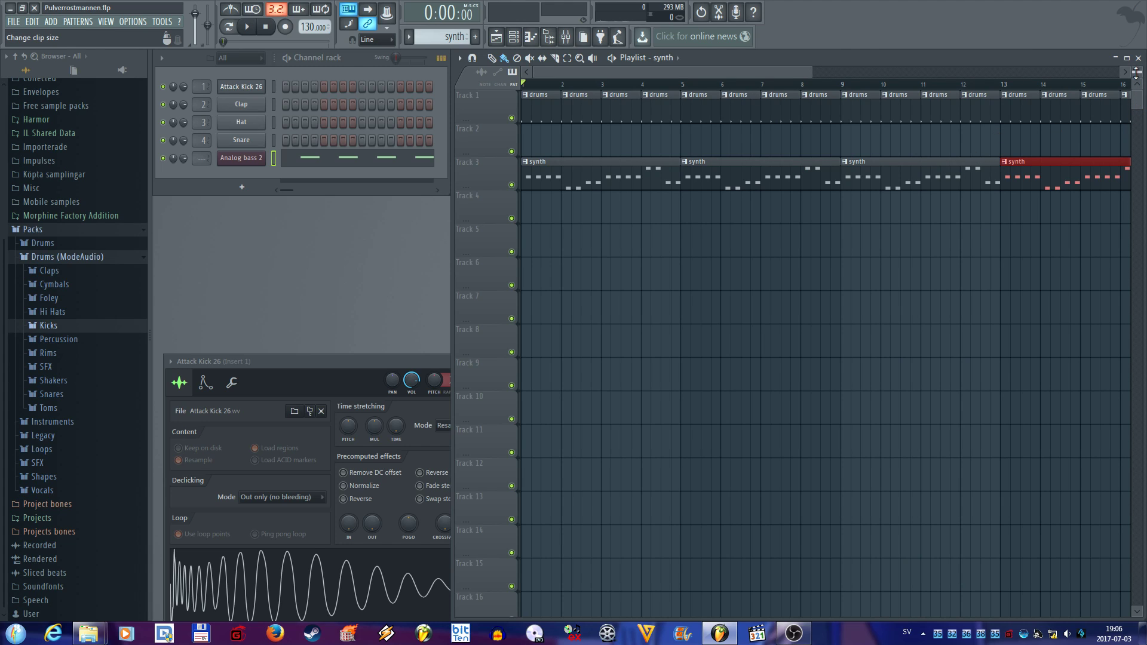
{"action": "mouse_move", "coordinate": [1137, 70]}
{"action": "left_mouse_down"}
{"action": "mouse_move", "coordinate": [1136, 92]}
{"action": "mouse_move", "coordinate": [1136, 71]}
{"action": "left_mouse_up"}
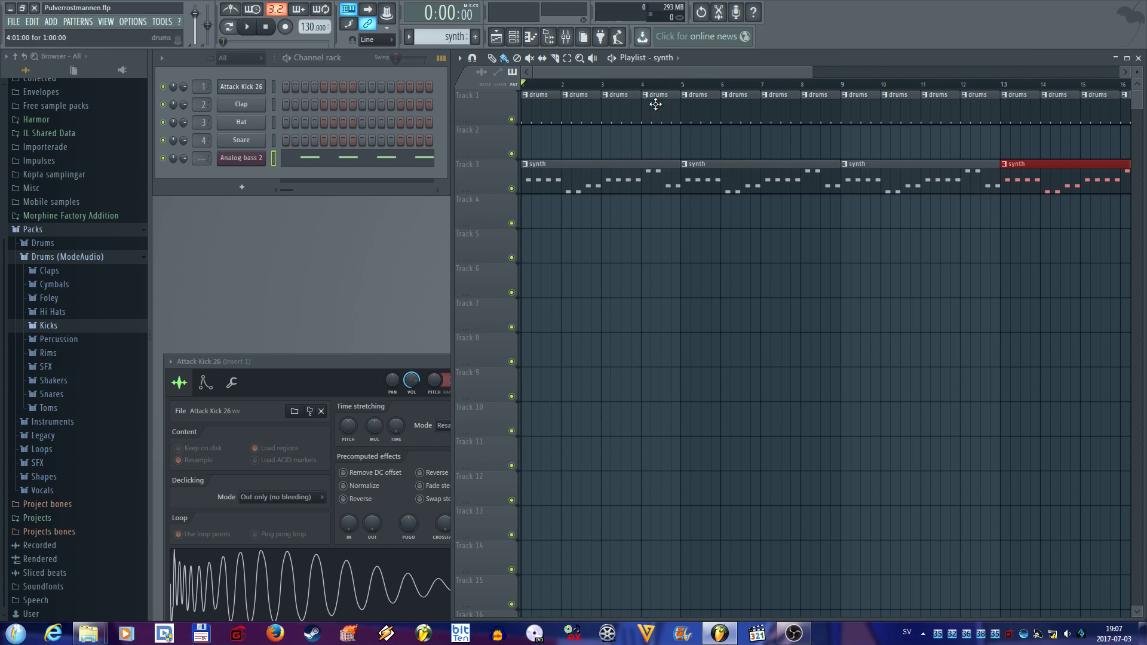
{"action": "mouse_move", "coordinate": [633, 70]}
{"action": "left_mouse_down"}
{"action": "mouse_move", "coordinate": [725, 65]}
{"action": "mouse_move", "coordinate": [634, 71]}
{"action": "left_mouse_up"}
Step: Add a Sytrus channel to the channel rack and move its plugin window over the lower part of the playlist
{"action": "left_click", "coordinate": [244, 189]}
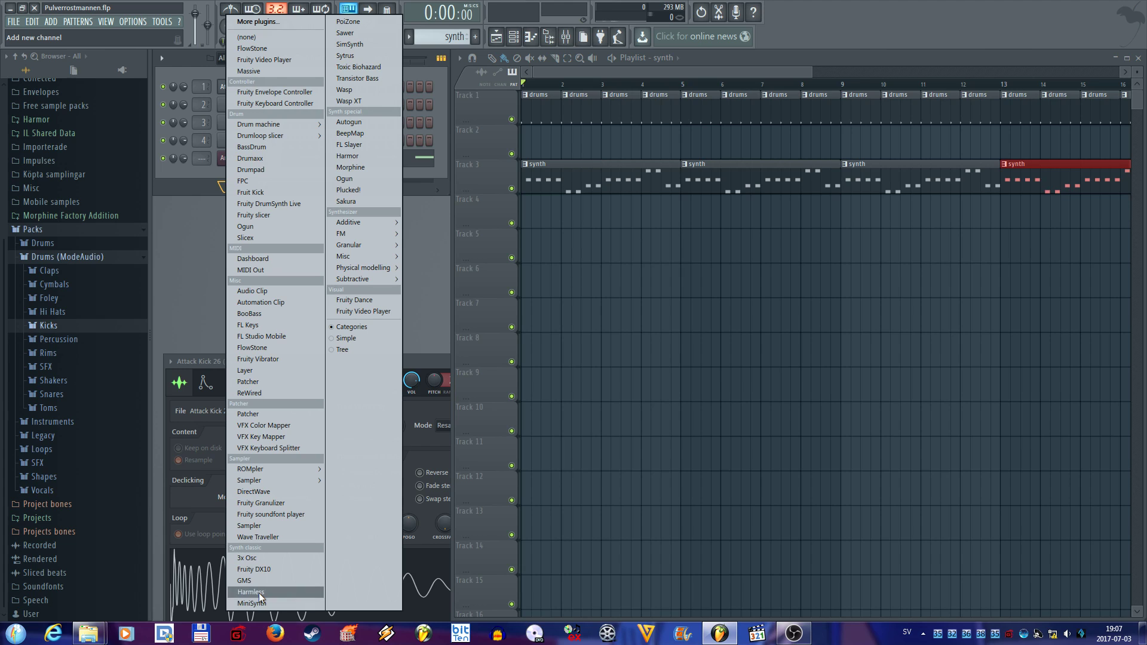
{"action": "left_click", "coordinate": [359, 56]}
{"action": "left_click_drag", "start_coordinate": [295, 159], "coordinate": [489, 242]}
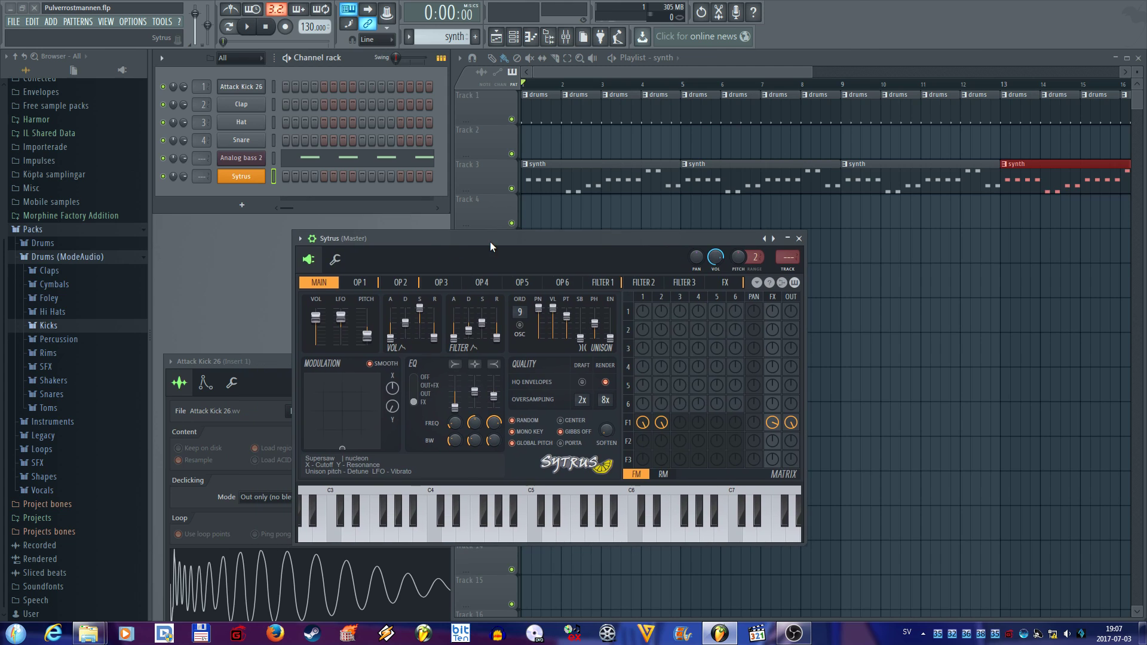
Step: Load the Sytrus preset Voyager Alternate sound 6, audition it, and switch to Voyager Alternate sound 7 and audition that
{"action": "left_click", "coordinate": [300, 239]}
{"action": "mouse_move", "coordinate": [357, 268]}
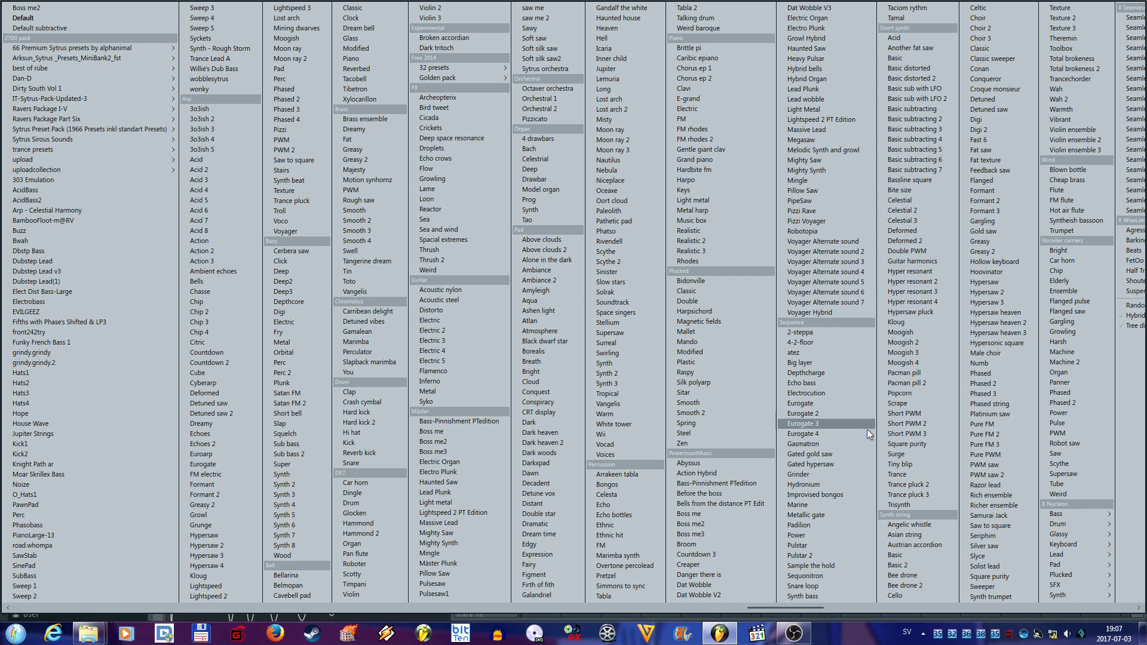
{"action": "left_click", "coordinate": [843, 292]}
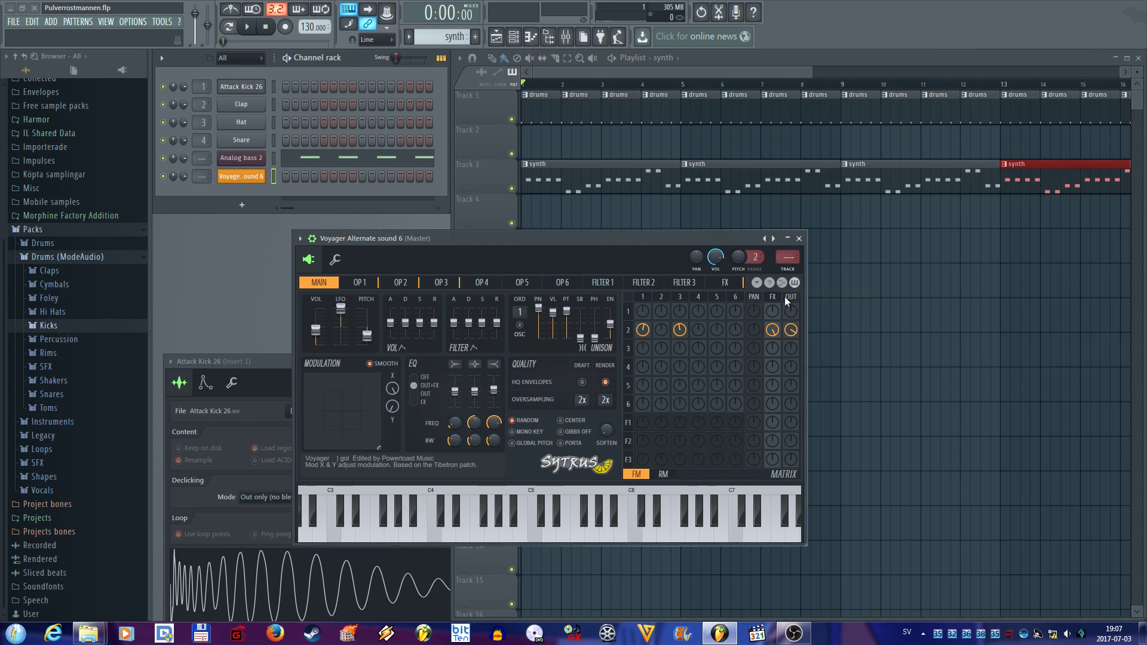
{"action": "key", "text": "e"}
{"action": "key", "text": "r"}
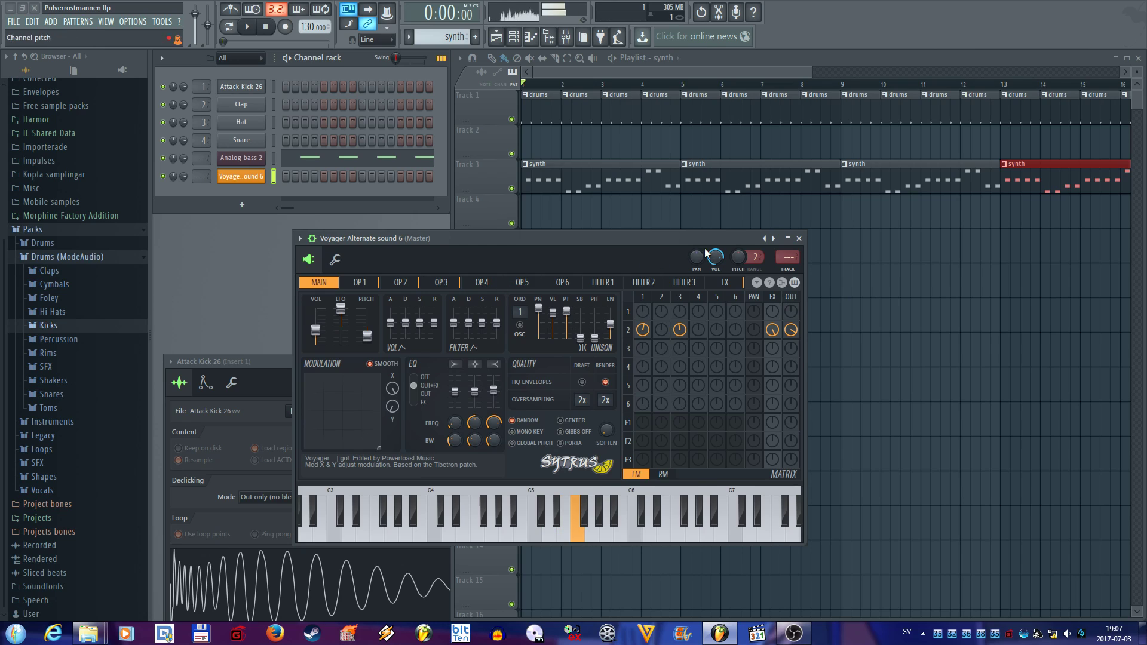
{"action": "left_click", "coordinate": [774, 239]}
{"action": "key", "text": "m"}
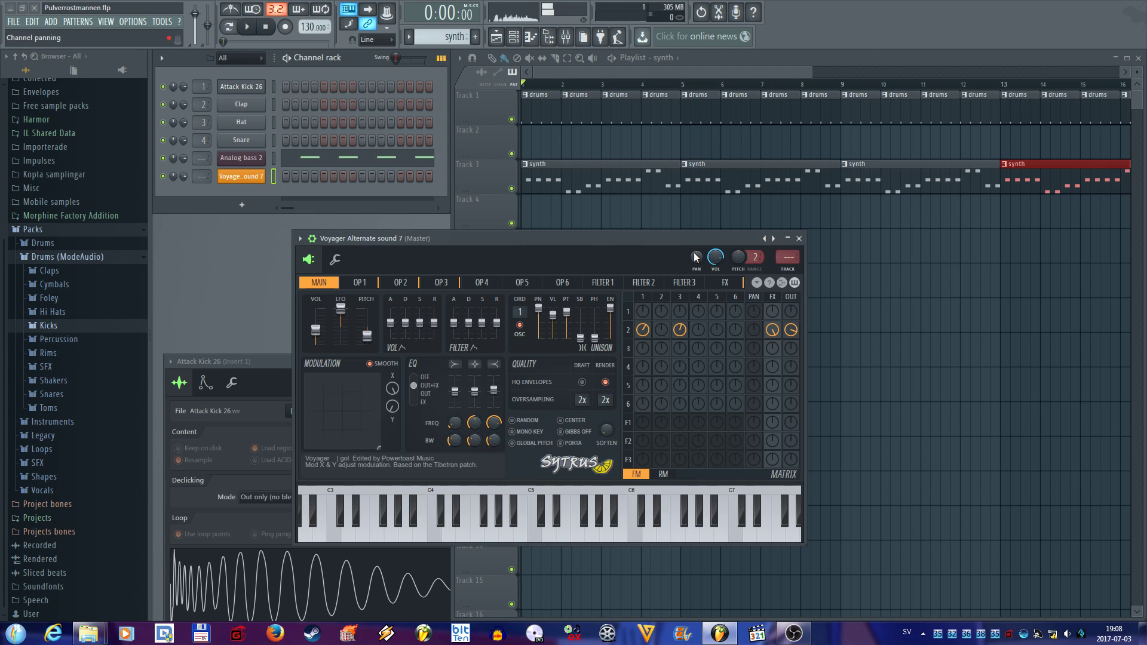
Step: Create a new pattern named melody and place it on Track 5 as a four-bar clip starting at bar 1
{"action": "left_click_drag", "start_coordinate": [629, 238], "coordinate": [626, 290]}
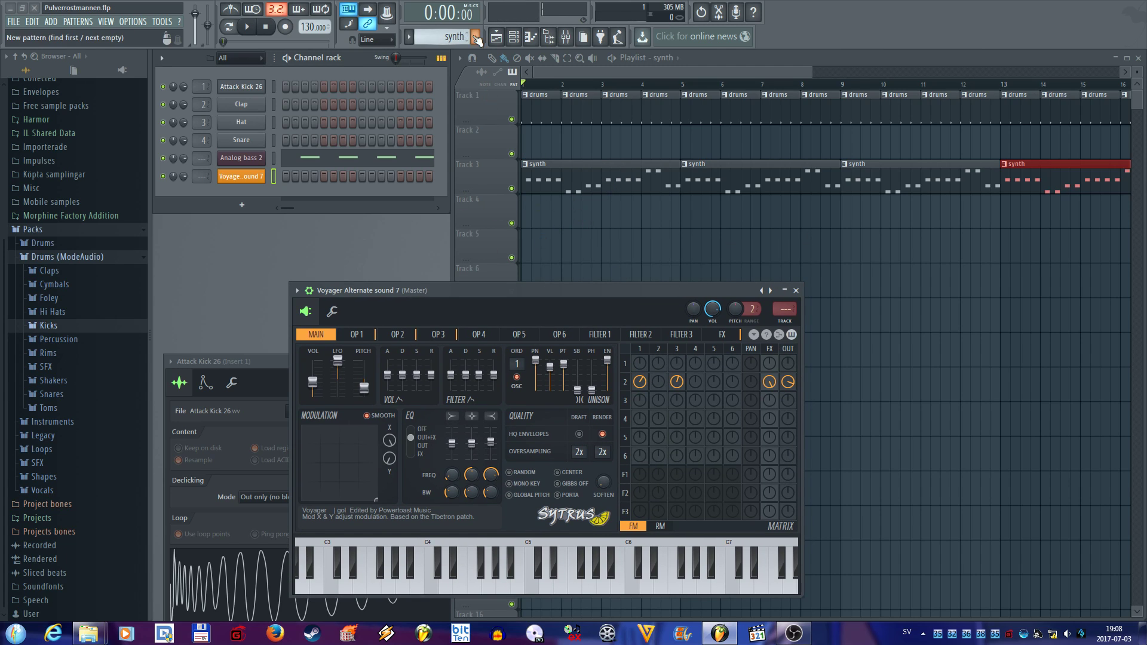
{"action": "left_click", "coordinate": [476, 38]}
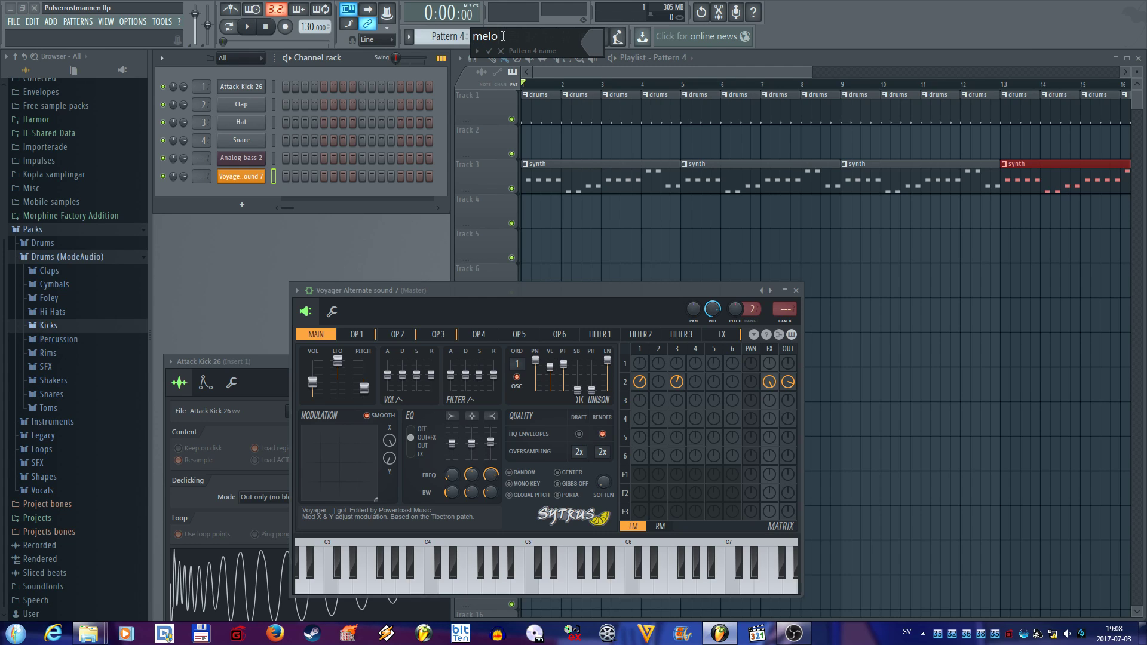
{"action": "key", "text": "Return"}
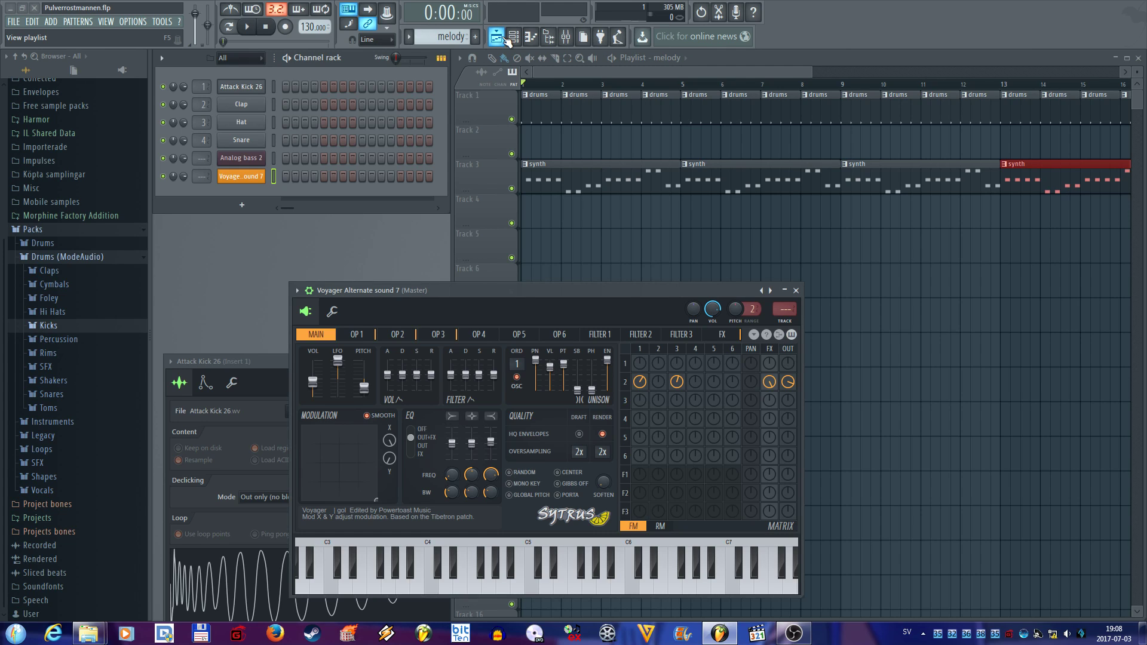
{"action": "left_click", "coordinate": [618, 245]}
{"action": "left_click_drag", "start_coordinate": [618, 245], "coordinate": [677, 260]}
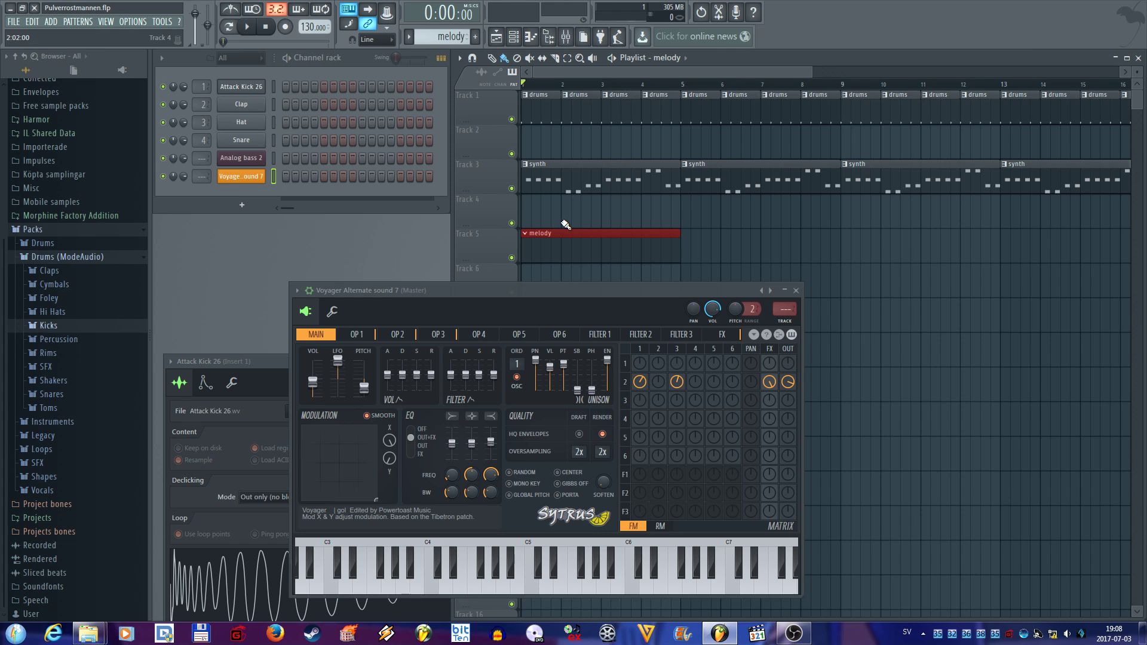
Step: In the Voyager Alternate sound 7 piano roll, place E4 and B3 notes at bar 1 and lengthen both to one bar
{"action": "left_click", "coordinate": [535, 39]}
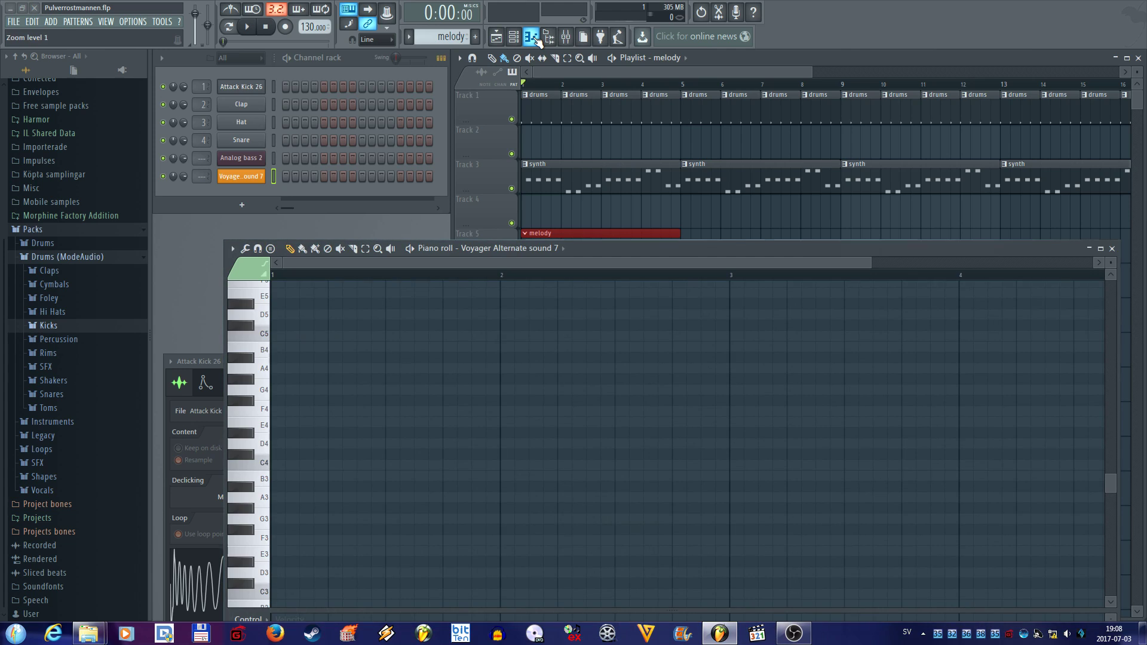
{"action": "left_click_drag", "start_coordinate": [647, 249], "coordinate": [608, 101]}
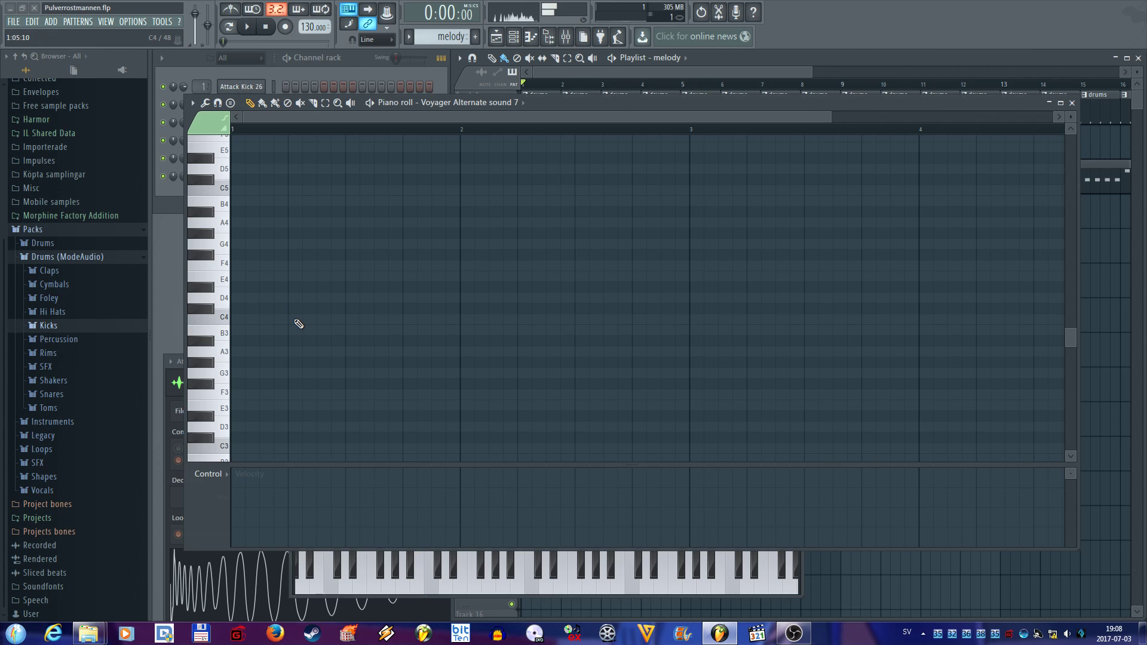
{"action": "left_click", "coordinate": [238, 278]}
{"action": "left_click", "coordinate": [239, 329]}
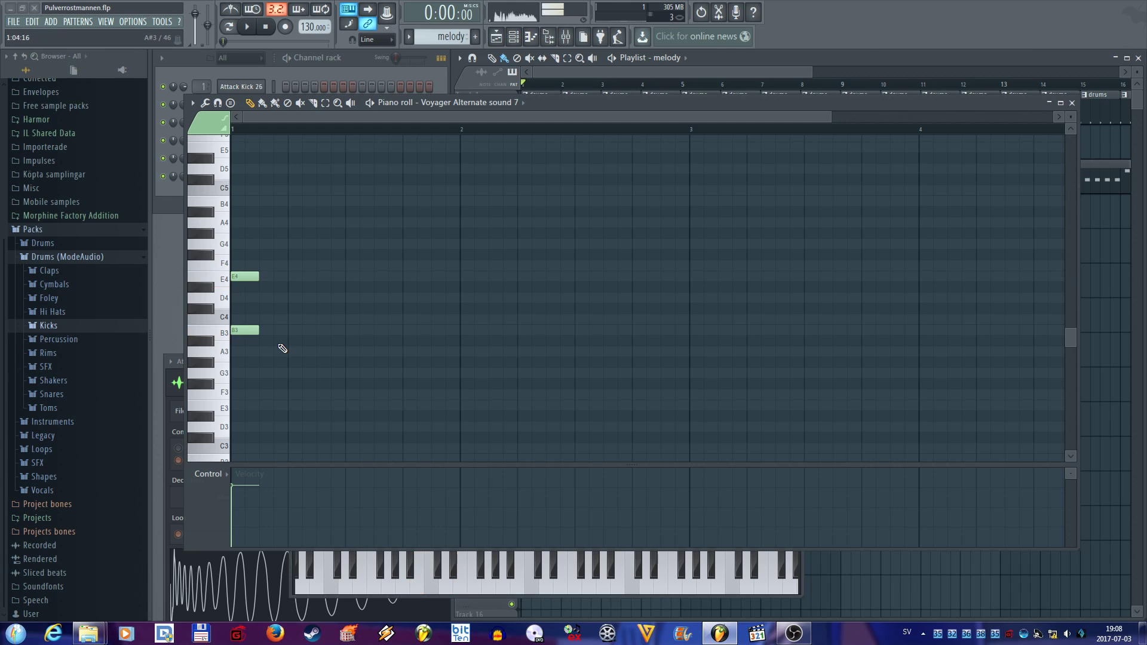
{"action": "left_click_drag", "start_coordinate": [340, 208], "coordinate": [244, 378]}
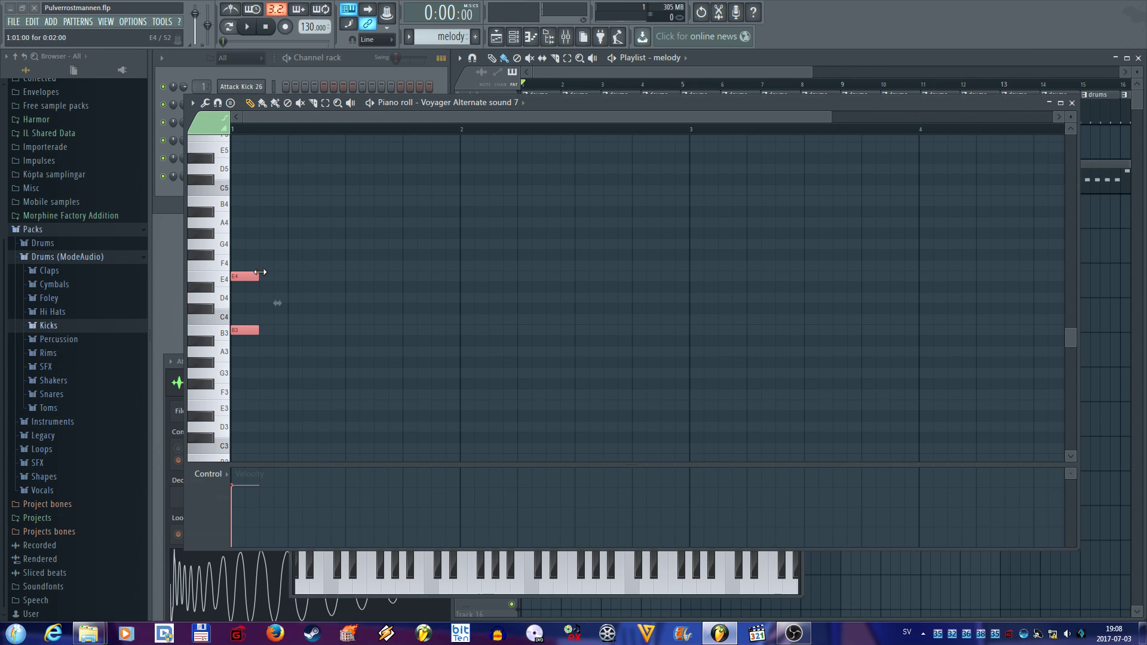
{"action": "left_click_drag", "start_coordinate": [265, 276], "coordinate": [462, 293]}
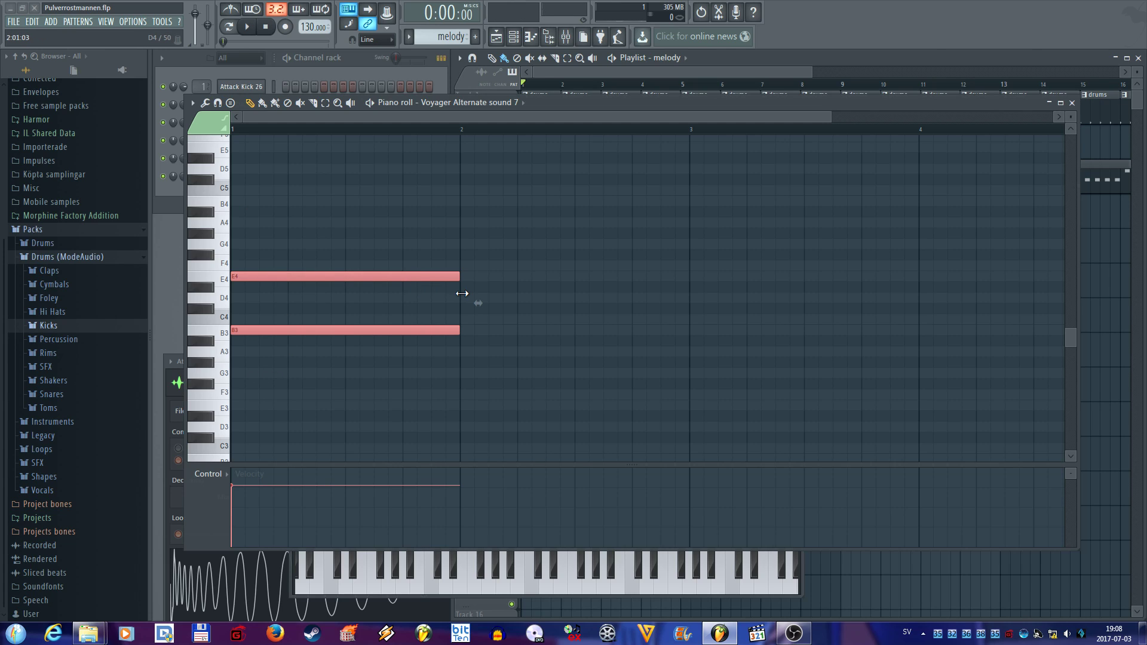
{"action": "left_click", "coordinate": [486, 235]}
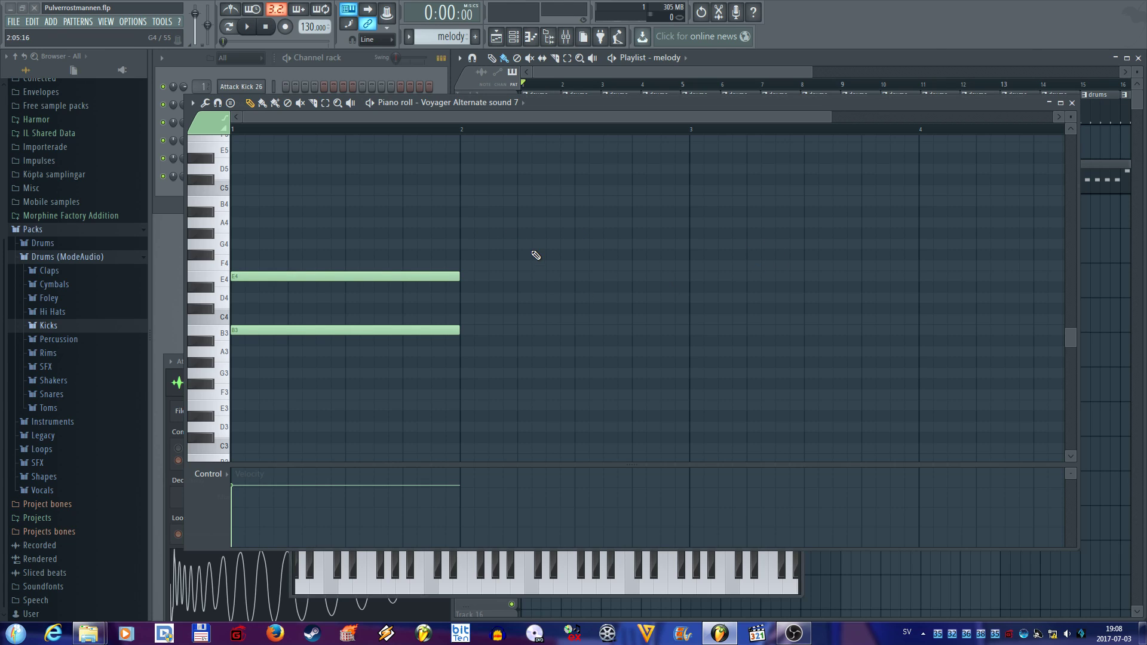
Step: Slice the E4 and B3 notes at beat 4, delete the cut-off ends, and stretch both notes back to a full bar
{"action": "left_click_drag", "start_coordinate": [404, 258], "coordinate": [405, 391]}
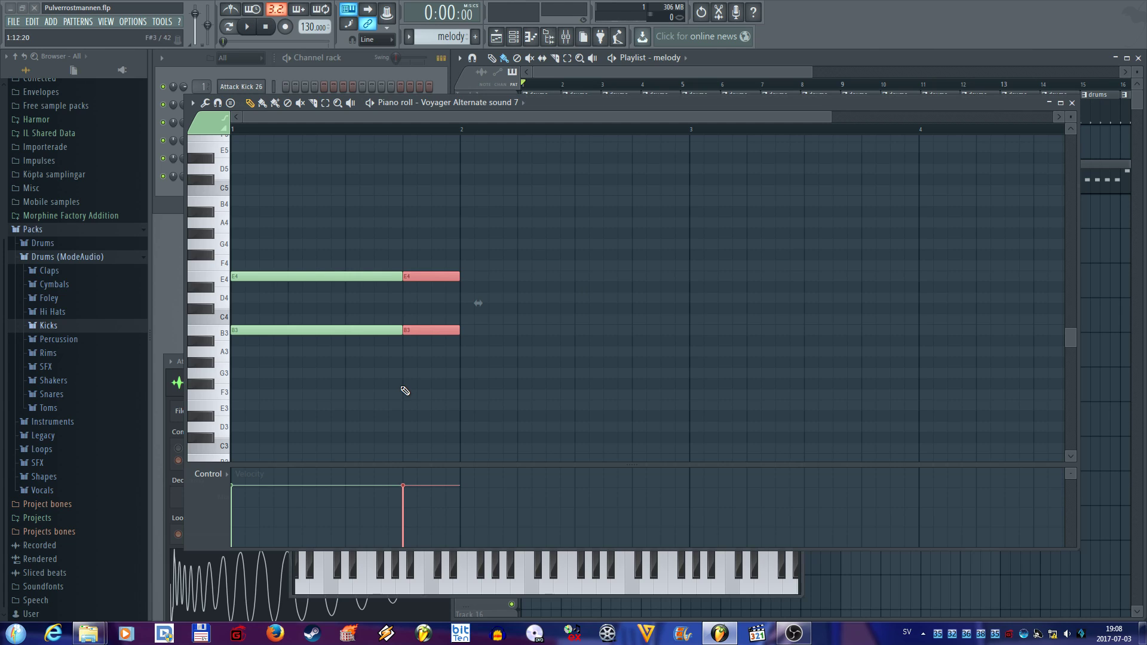
{"action": "left_click", "coordinate": [422, 220]}
{"action": "mouse_move", "coordinate": [418, 276]}
{"action": "left_mouse_down"}
{"action": "mouse_move", "coordinate": [436, 276]}
{"action": "mouse_move", "coordinate": [423, 276]}
{"action": "left_mouse_up"}
{"action": "right_click", "coordinate": [425, 276]}
{"action": "right_click", "coordinate": [431, 330]}
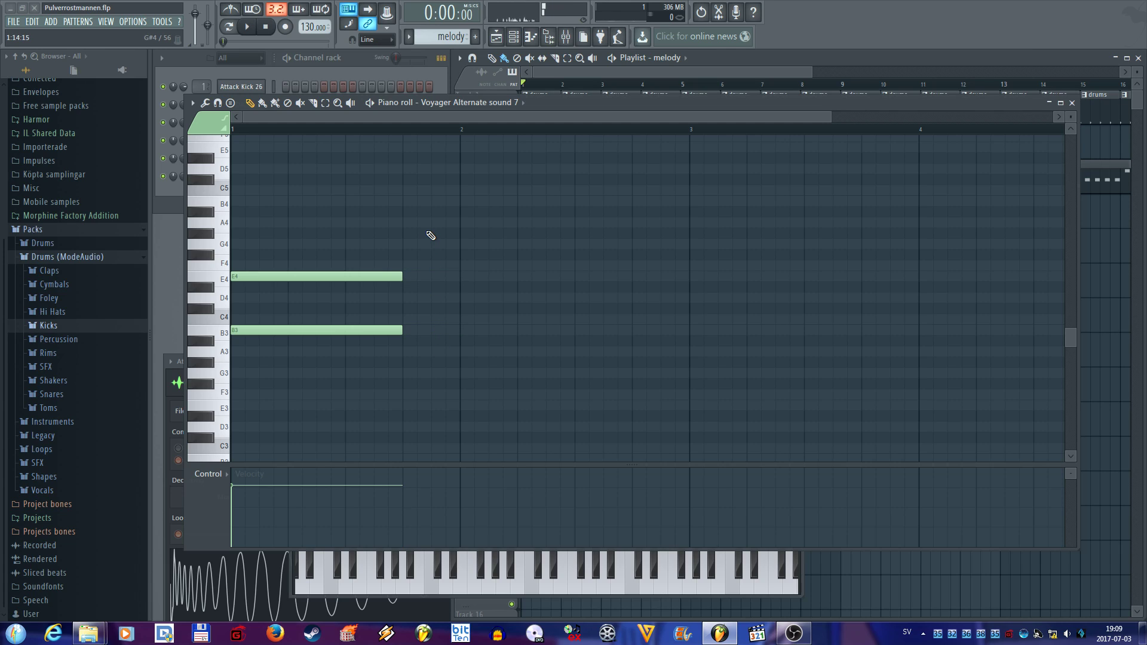
{"action": "left_click_drag", "start_coordinate": [464, 220], "coordinate": [404, 359]}
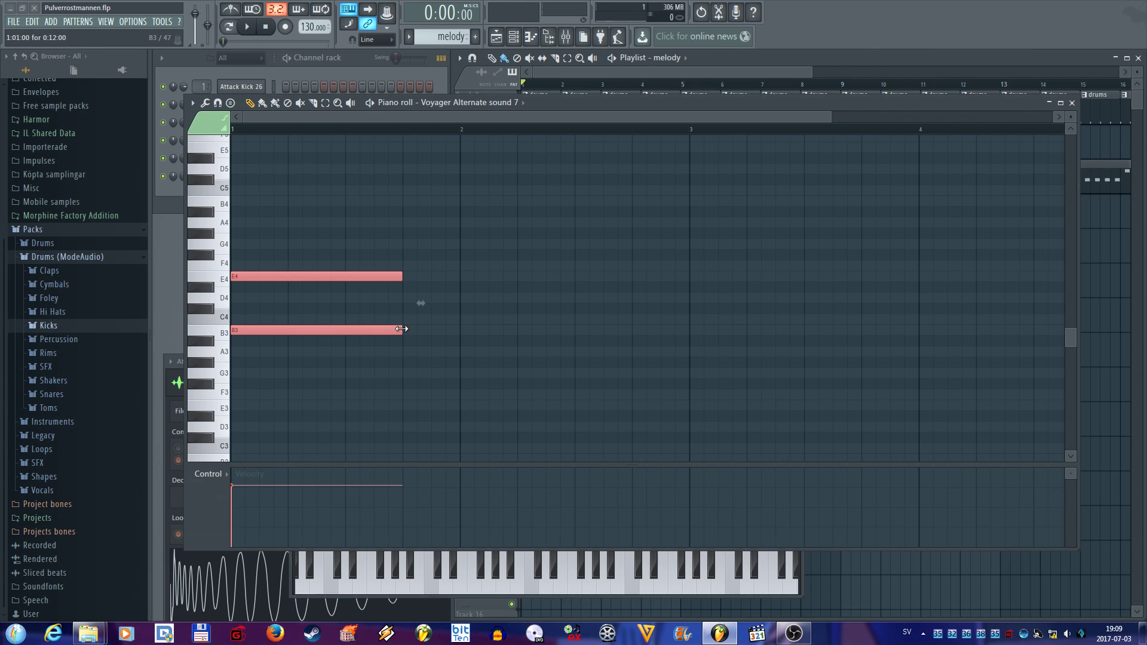
{"action": "left_click_drag", "start_coordinate": [400, 329], "coordinate": [455, 325]}
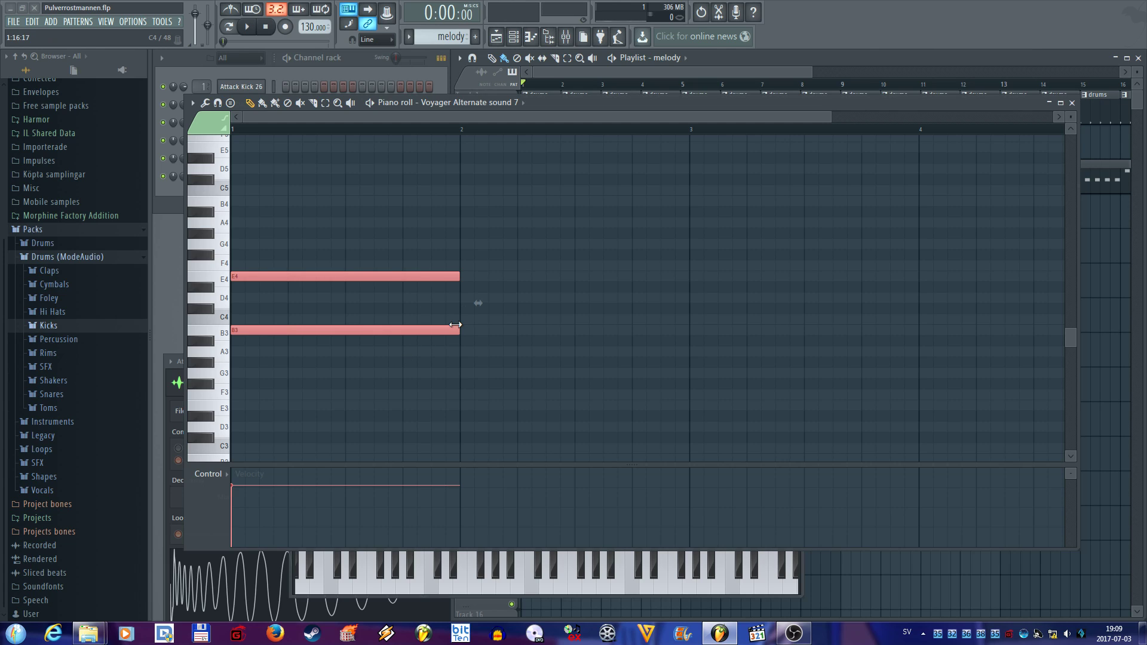
Step: Add a one-bar D5 note at bar 1, lengthen the E4 and B3 notes to two bars, and play the chord
{"action": "left_click", "coordinate": [472, 244]}
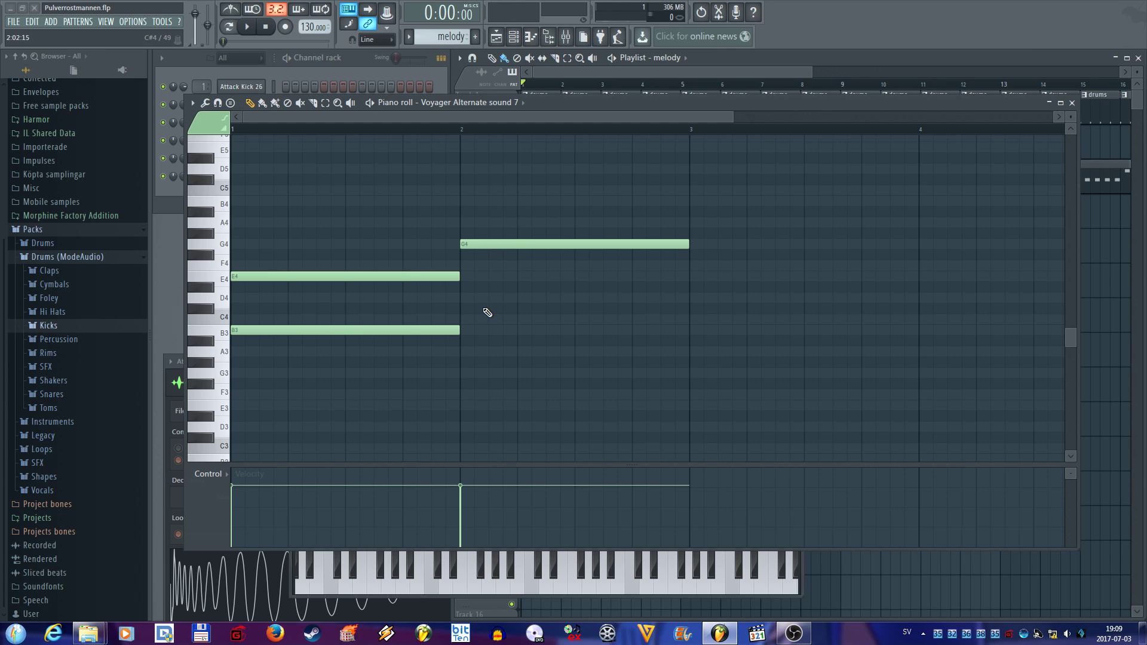
{"action": "left_click_drag", "start_coordinate": [499, 272], "coordinate": [691, 335]}
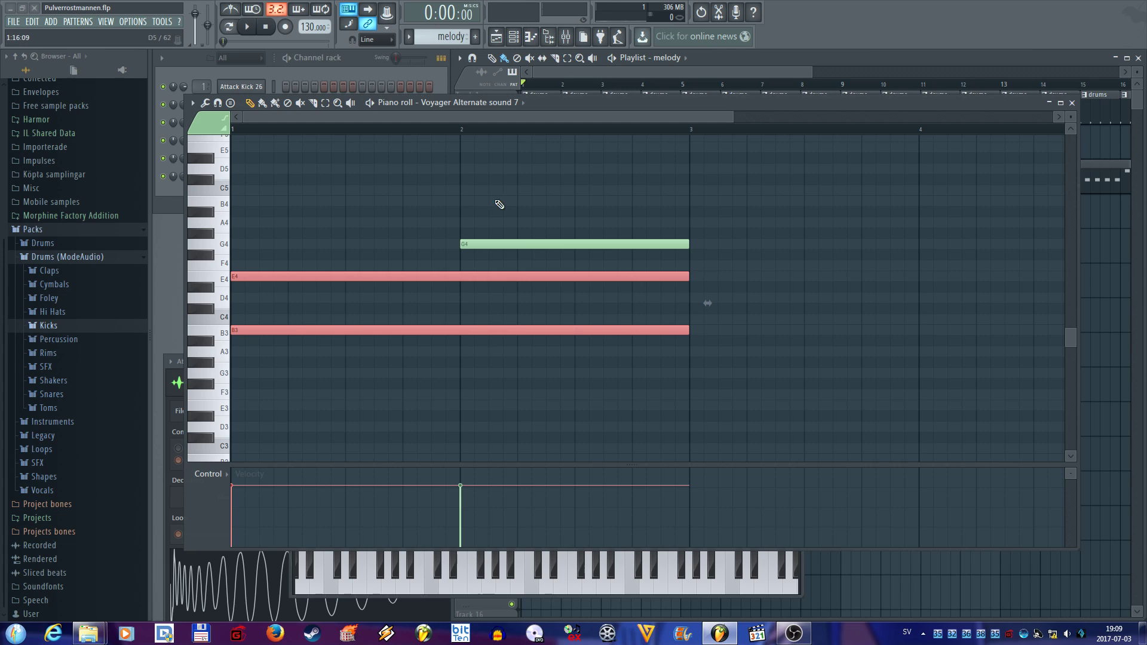
{"action": "left_click_drag", "start_coordinate": [504, 244], "coordinate": [268, 170]}
{"action": "key", "text": "space"}
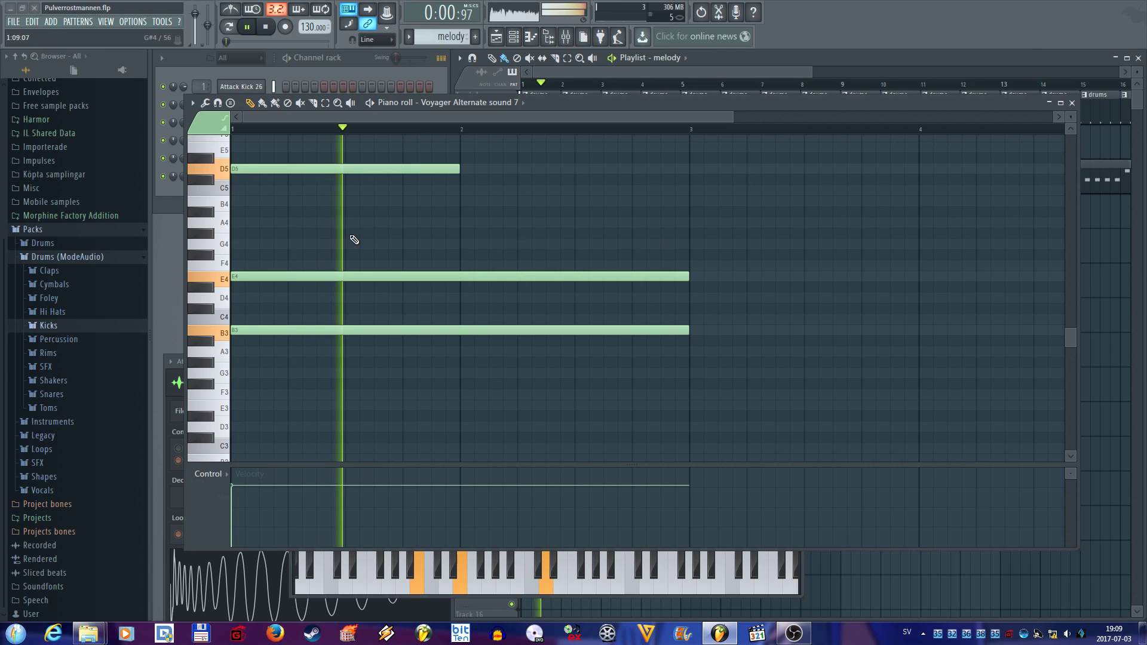
{"action": "key", "text": "space"}
Step: Raise the chord's top note in bar 1 to E5 and audition it
{"action": "scroll", "coordinate": [305, 190], "scroll_direction": "up", "scroll_amount": 2}
{"action": "left_click_drag", "start_coordinate": [307, 232], "coordinate": [307, 211]}
{"action": "key", "text": "space"}
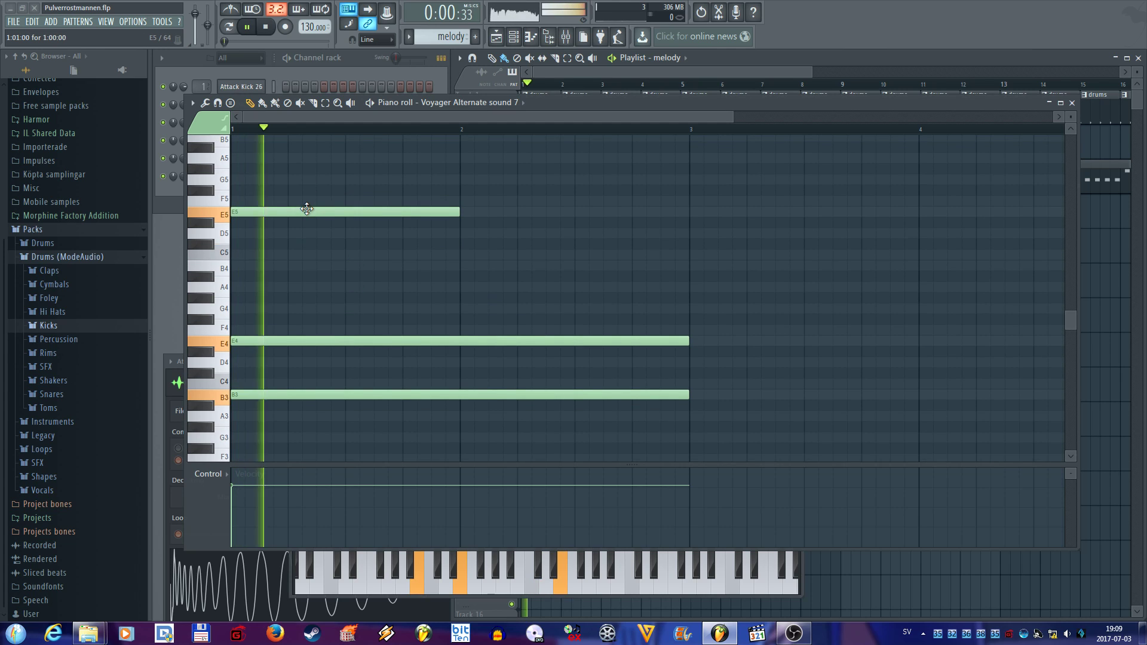
{"action": "key", "text": "space"}
Step: Add a one-bar C5 note at bar 2, and slice the E4 and B3 notes there, lowering their second halves to B3 and F#3
{"action": "left_click", "coordinate": [464, 233]}
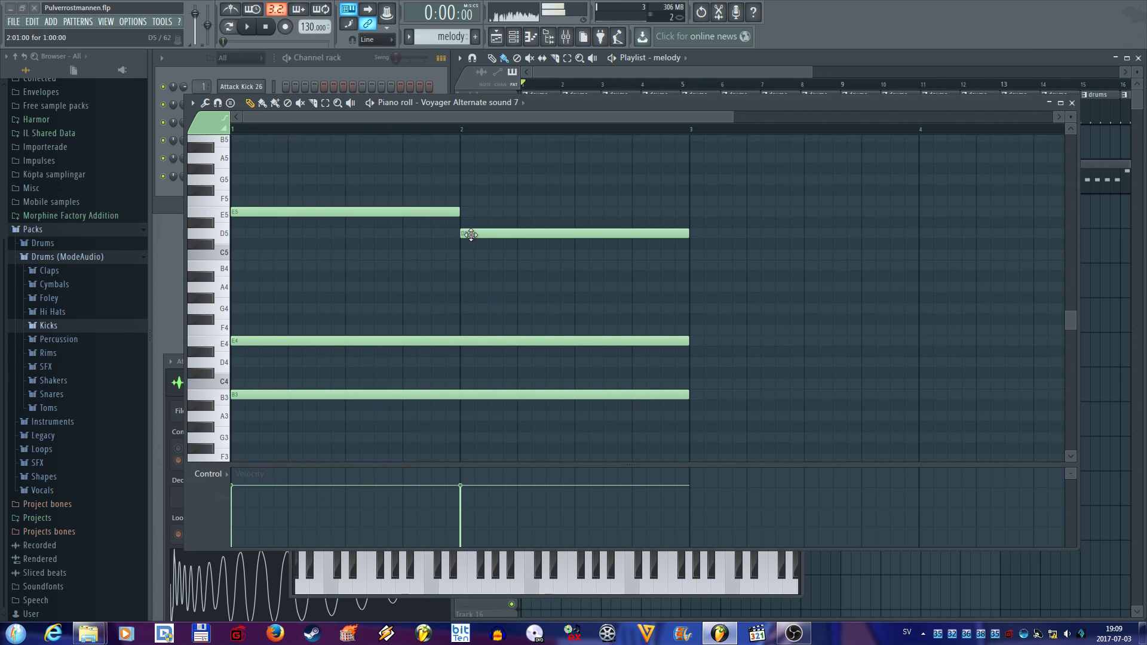
{"action": "left_click_drag", "start_coordinate": [466, 233], "coordinate": [475, 260]}
{"action": "left_click_drag", "start_coordinate": [459, 301], "coordinate": [462, 437]}
{"action": "scroll", "coordinate": [478, 389], "scroll_direction": "down", "scroll_amount": 2}
{"action": "left_click_drag", "start_coordinate": [491, 330], "coordinate": [490, 383]}
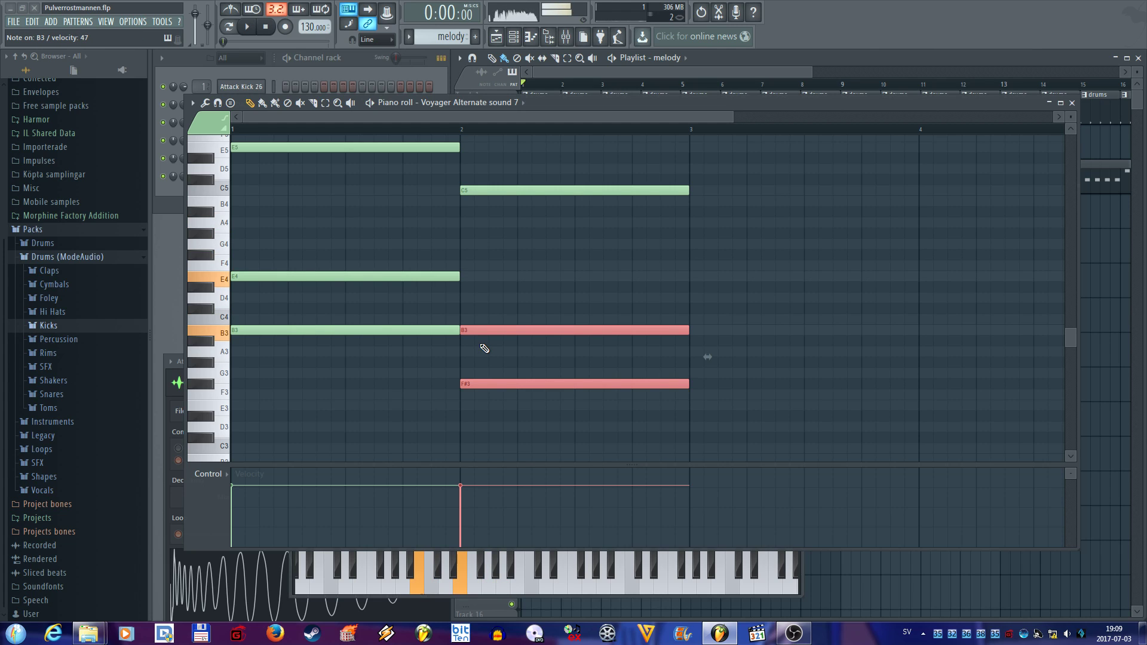
{"action": "left_click", "coordinate": [492, 354]}
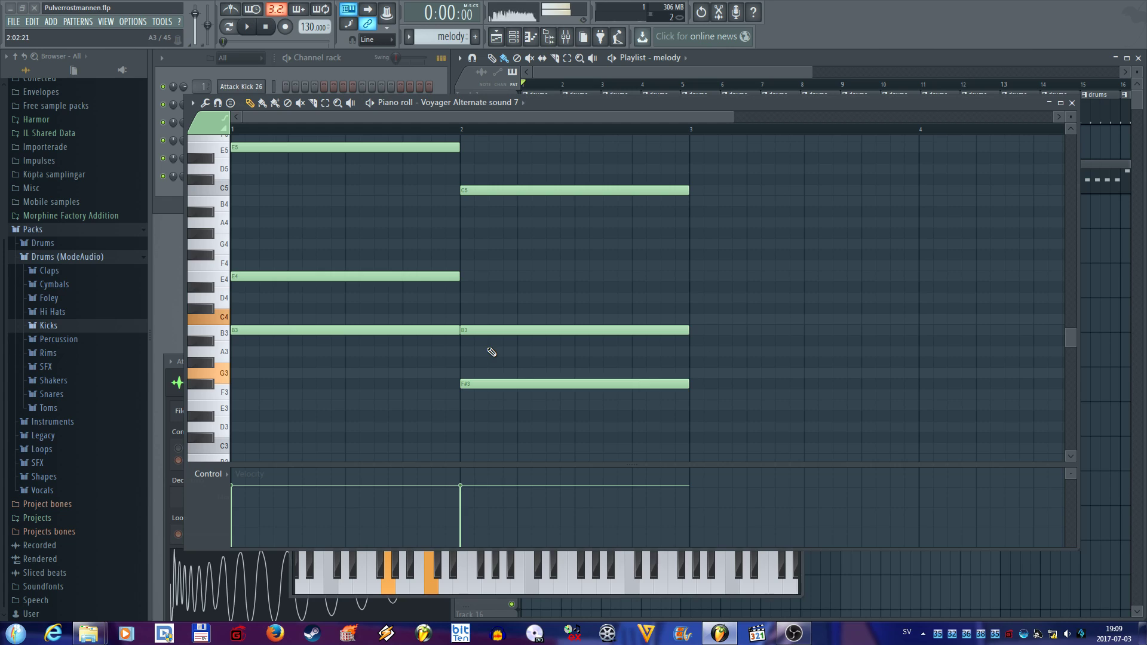
Step: Raise the two lower notes of the bar 2 chord to C4 and G3 and play back the progression
{"action": "left_click_drag", "start_coordinate": [486, 328], "coordinate": [486, 315]}
{"action": "left_click", "coordinate": [493, 384]}
{"action": "left_click_drag", "start_coordinate": [493, 384], "coordinate": [492, 370]}
{"action": "key", "text": "space"}
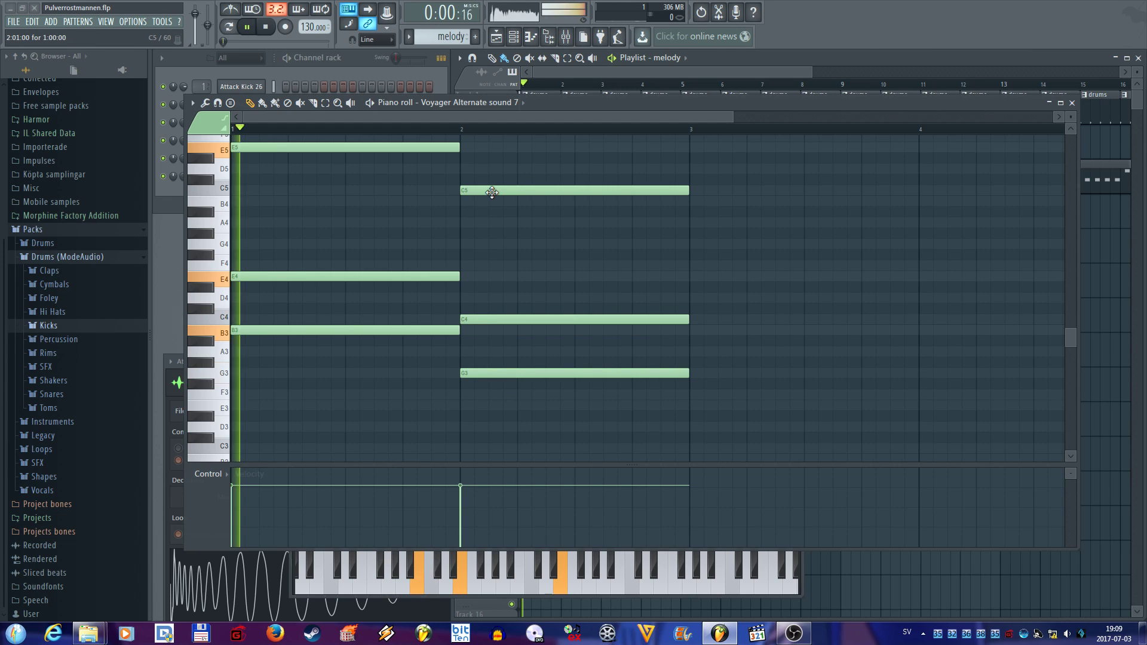
{"action": "scroll", "coordinate": [575, 263], "scroll_direction": "up", "scroll_amount": 1}
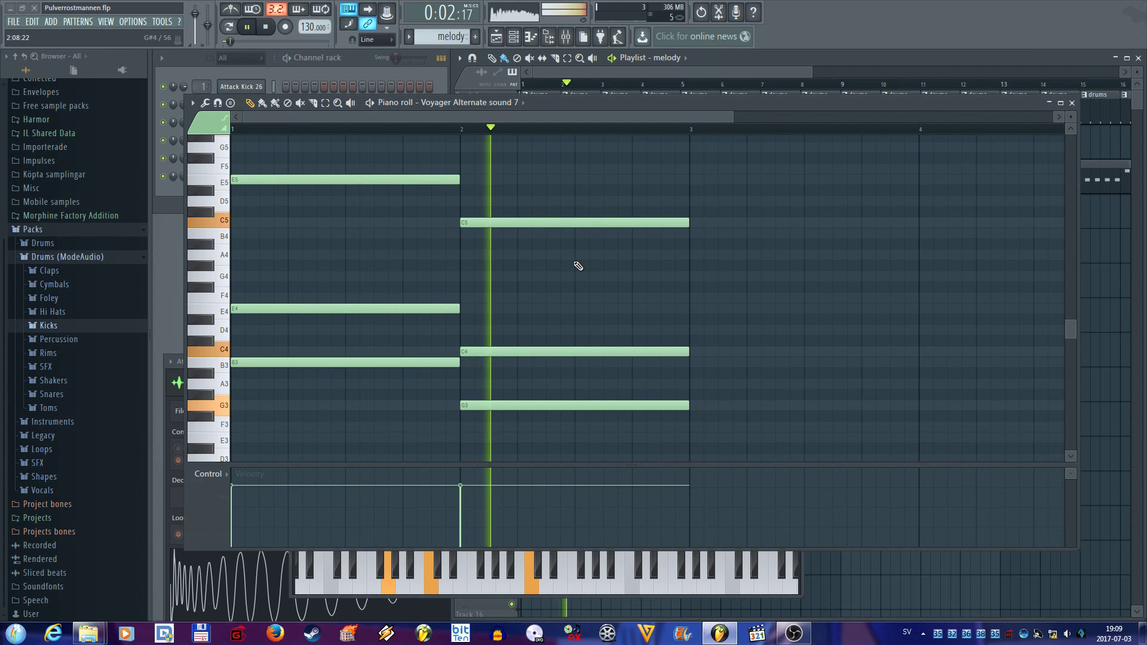
{"action": "key", "text": "space"}
Step: Slice the bar 2 chord at beat 3, raise its second half to D5, D4 and A3, and play it back
{"action": "left_click_drag", "start_coordinate": [574, 179], "coordinate": [581, 441]}
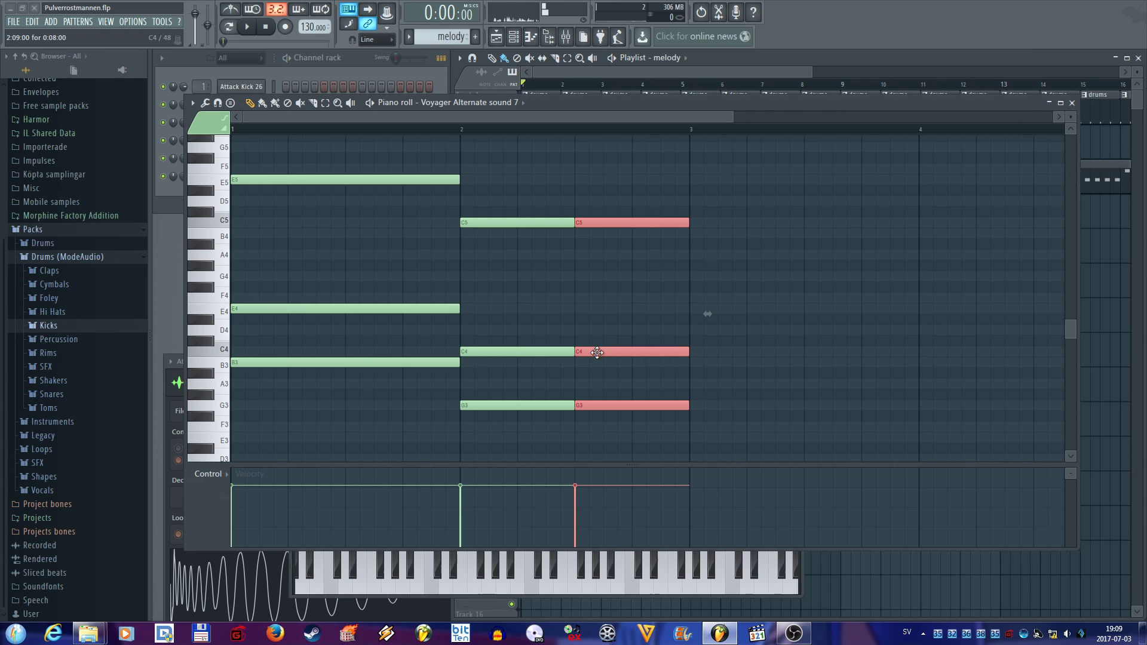
{"action": "left_click_drag", "start_coordinate": [597, 352], "coordinate": [597, 327]}
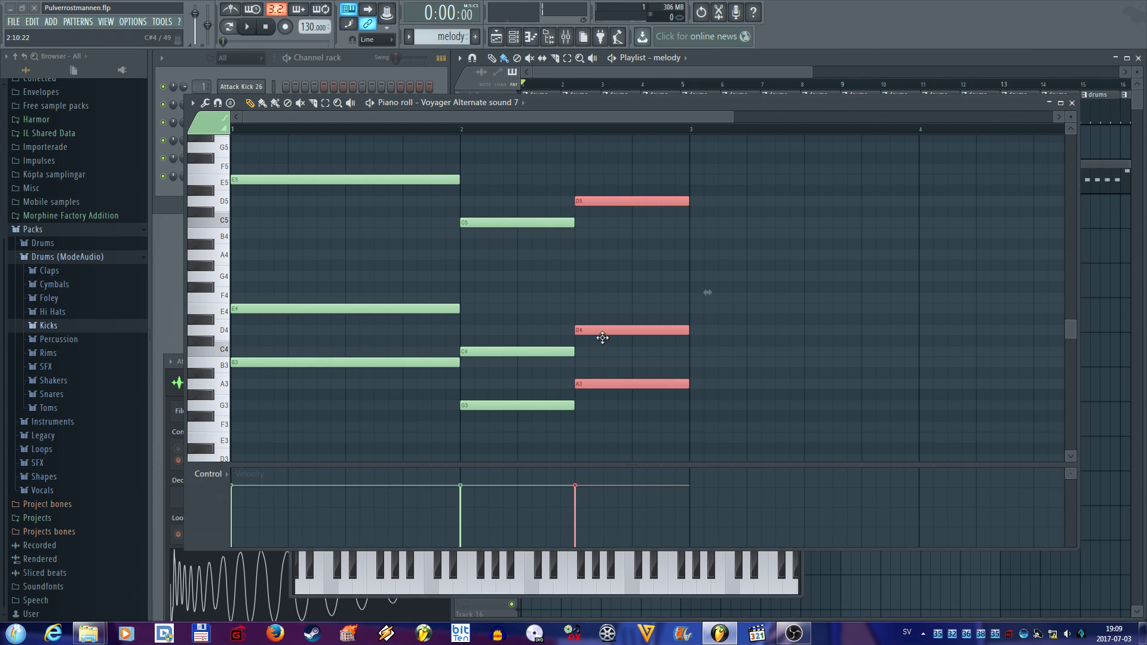
{"action": "left_click", "coordinate": [596, 289]}
{"action": "key", "text": "space"}
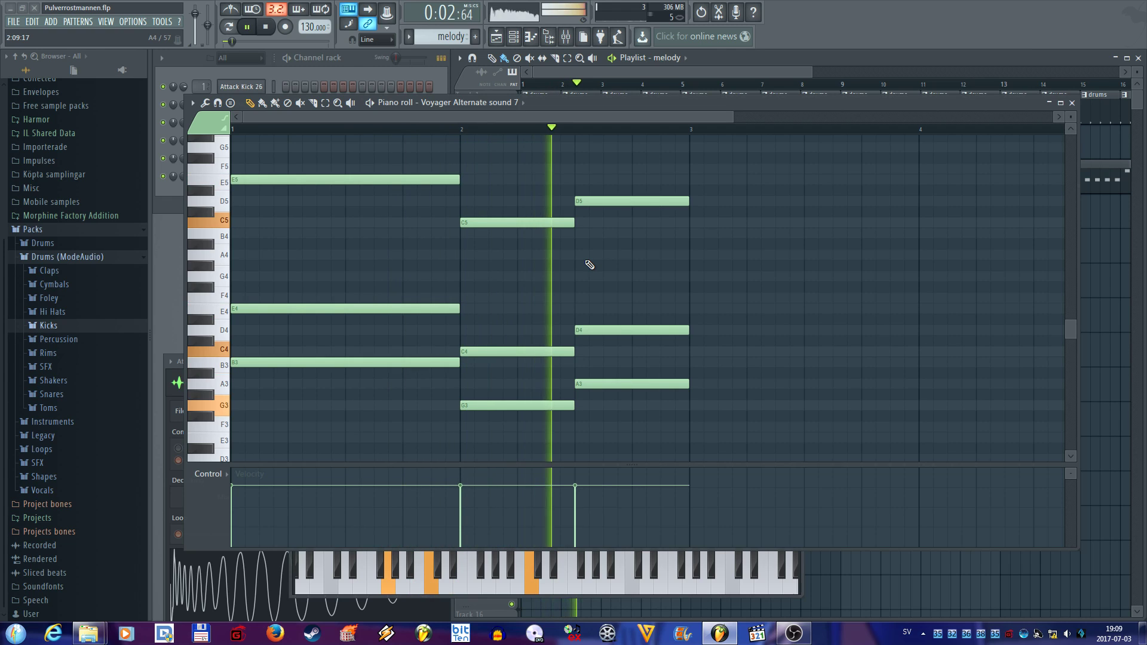
{"action": "key", "text": "space"}
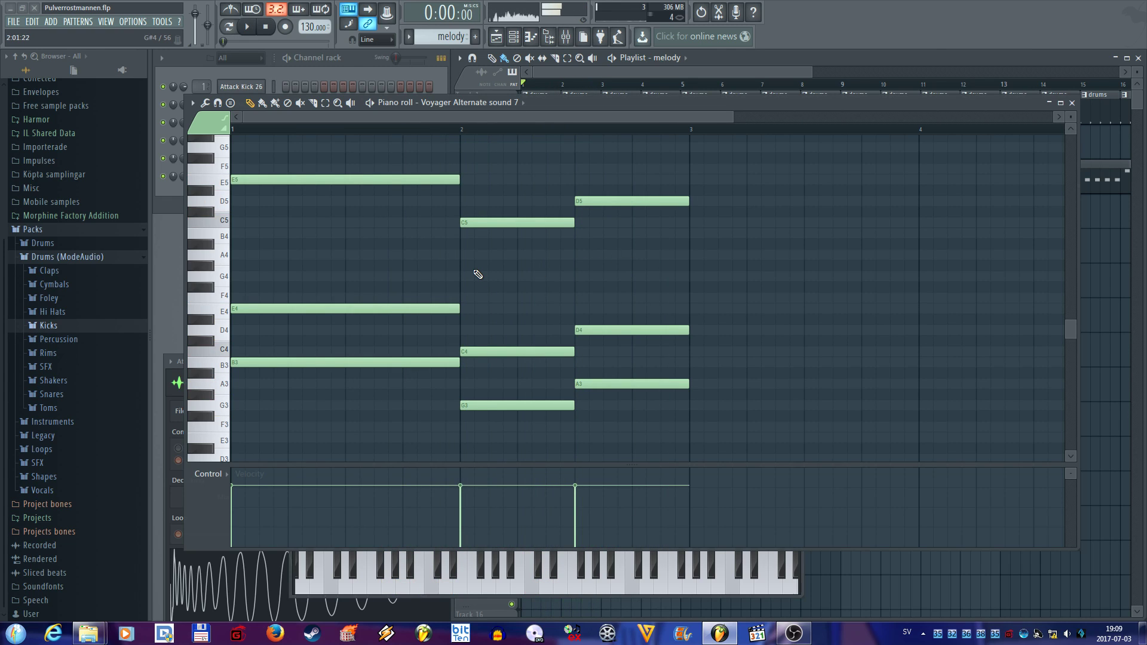
Step: Copy the one-bar E5, E4 and B3 chord from bar 1 to bar 3 and play the progression
{"action": "left_click_drag", "start_coordinate": [410, 421], "coordinate": [714, 179]}
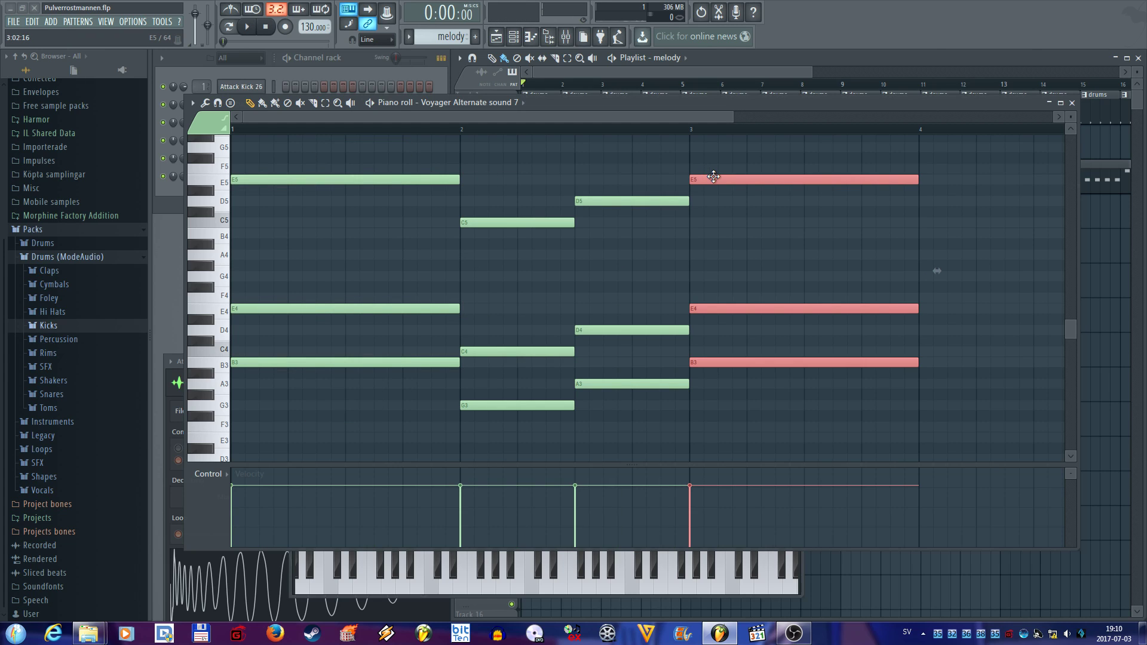
{"action": "scroll", "coordinate": [770, 236], "scroll_direction": "up", "scroll_amount": 1}
{"action": "key", "text": "space"}
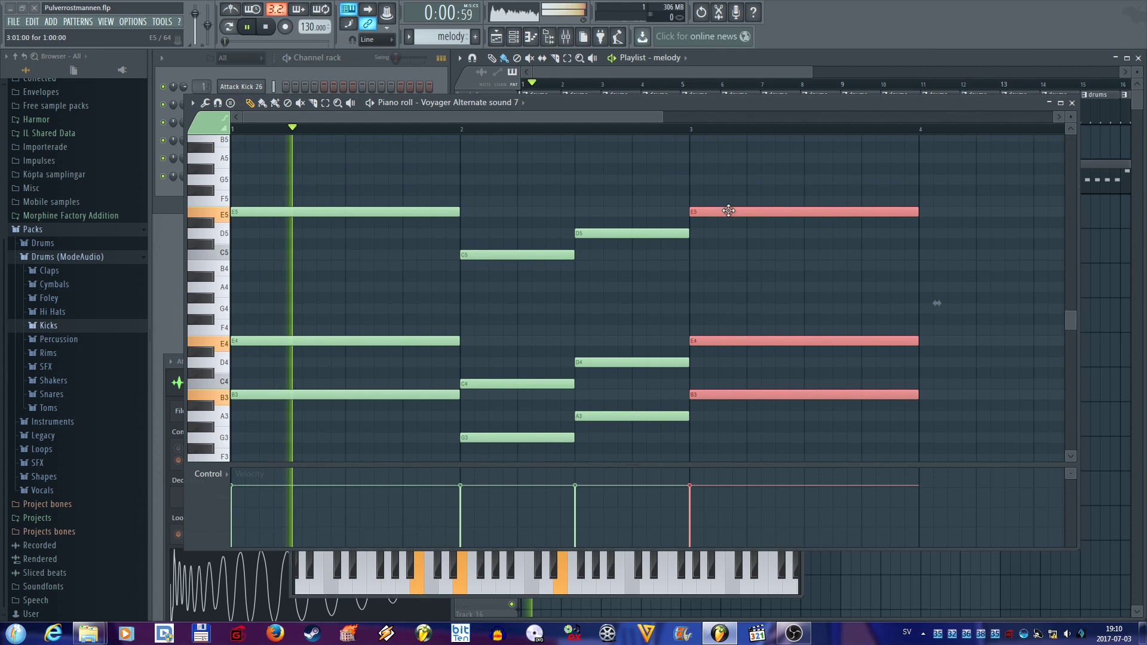
{"action": "left_click_drag", "start_coordinate": [563, 113], "coordinate": [644, 120]}
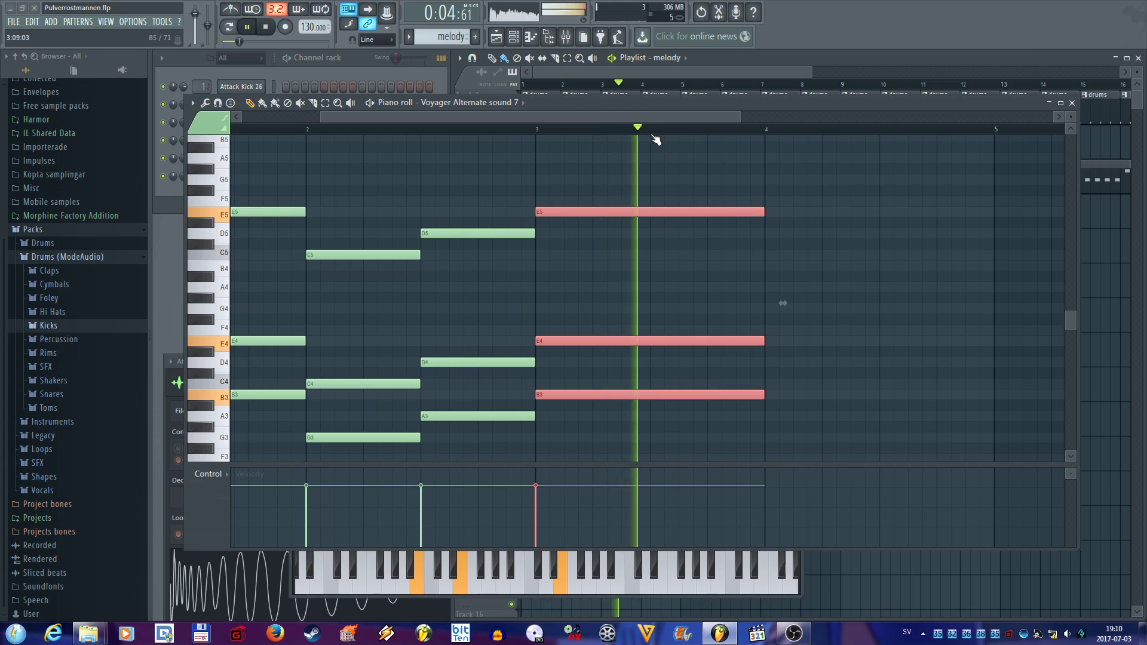
{"action": "key", "text": "space"}
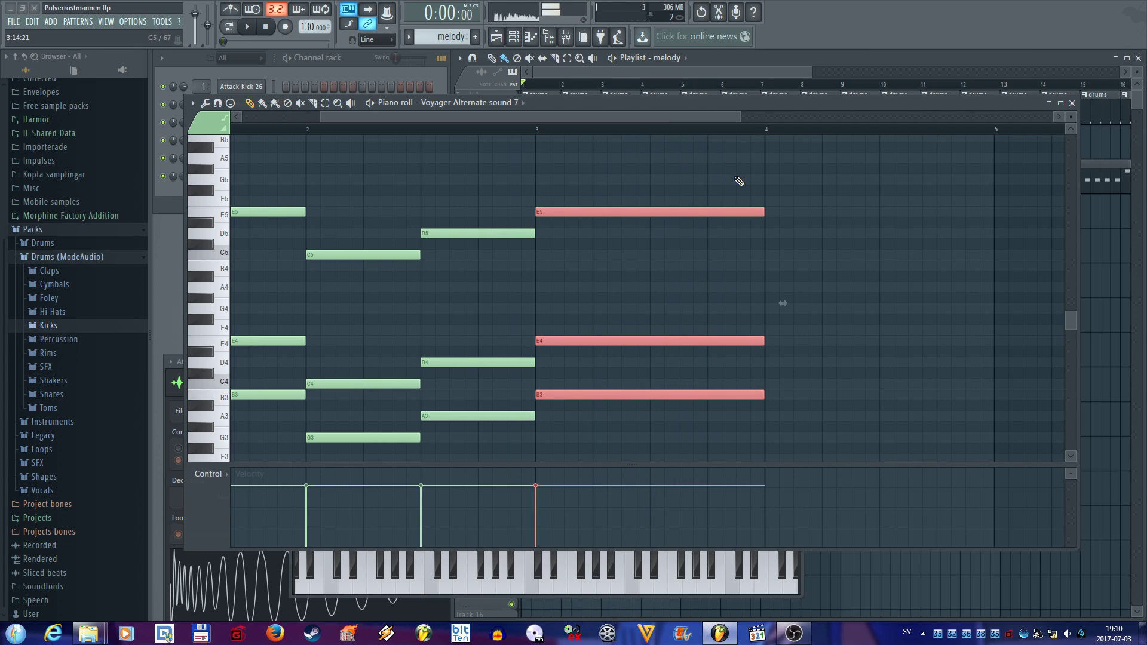
Step: Copy bar 2's two chords to bar 4, transposed up so their top notes are G5 and A5, and play from bar 4
{"action": "left_click_drag", "start_coordinate": [341, 197], "coordinate": [489, 462]}
{"action": "left_click_drag", "start_coordinate": [308, 254], "coordinate": [779, 178]}
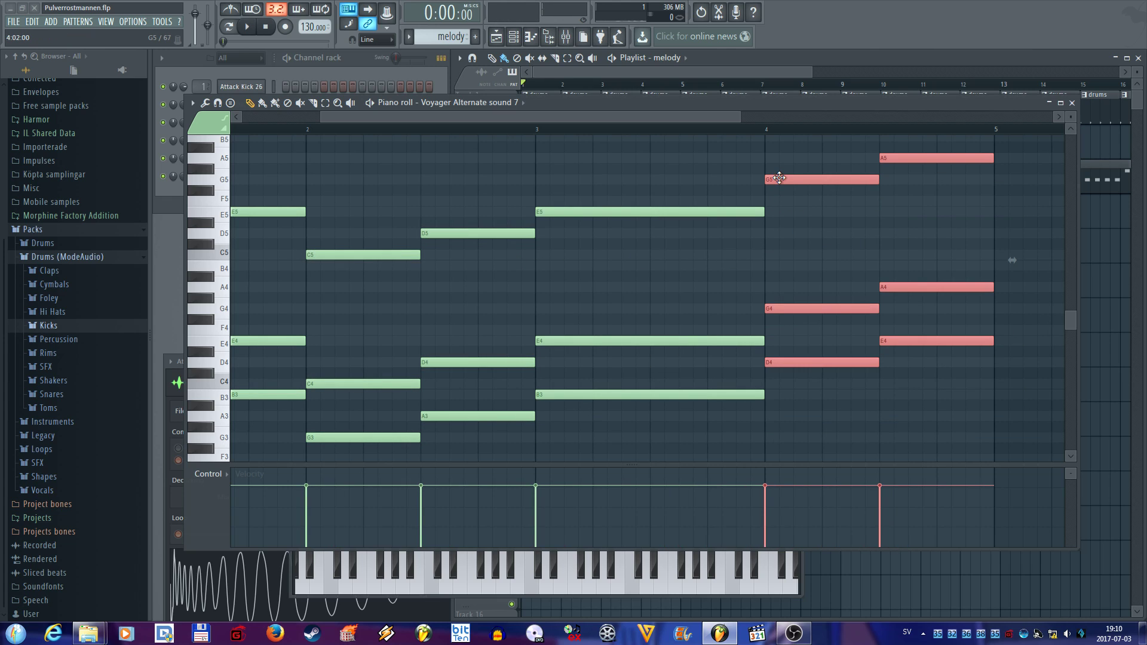
{"action": "left_click", "coordinate": [805, 250]}
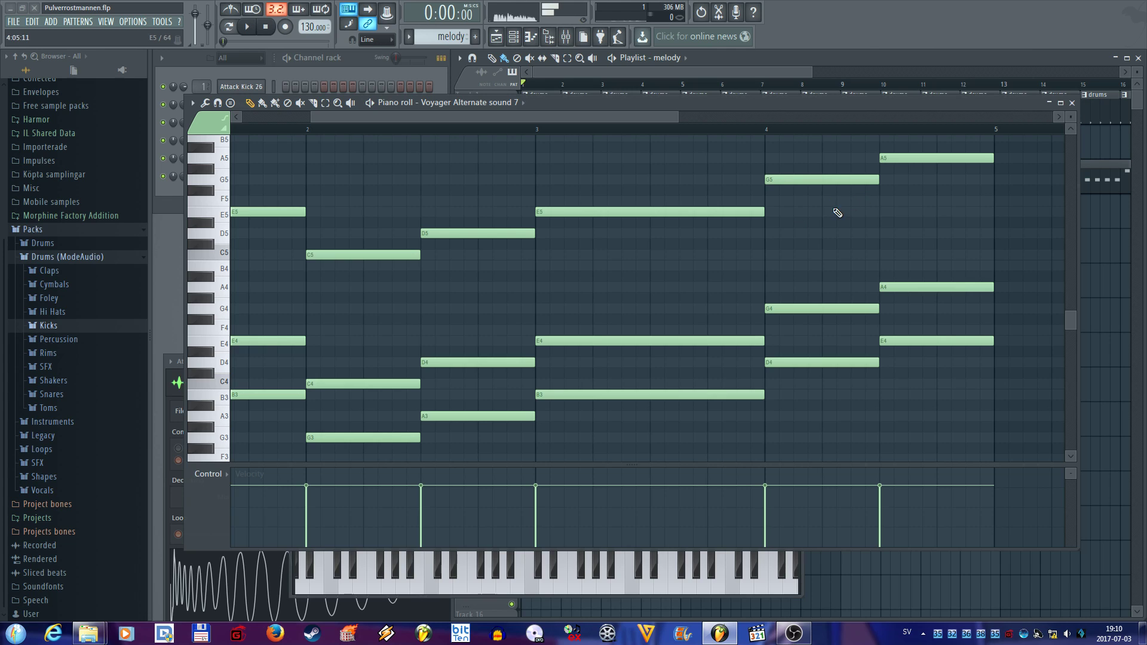
{"action": "left_click", "coordinate": [769, 130]}
{"action": "key", "text": "space"}
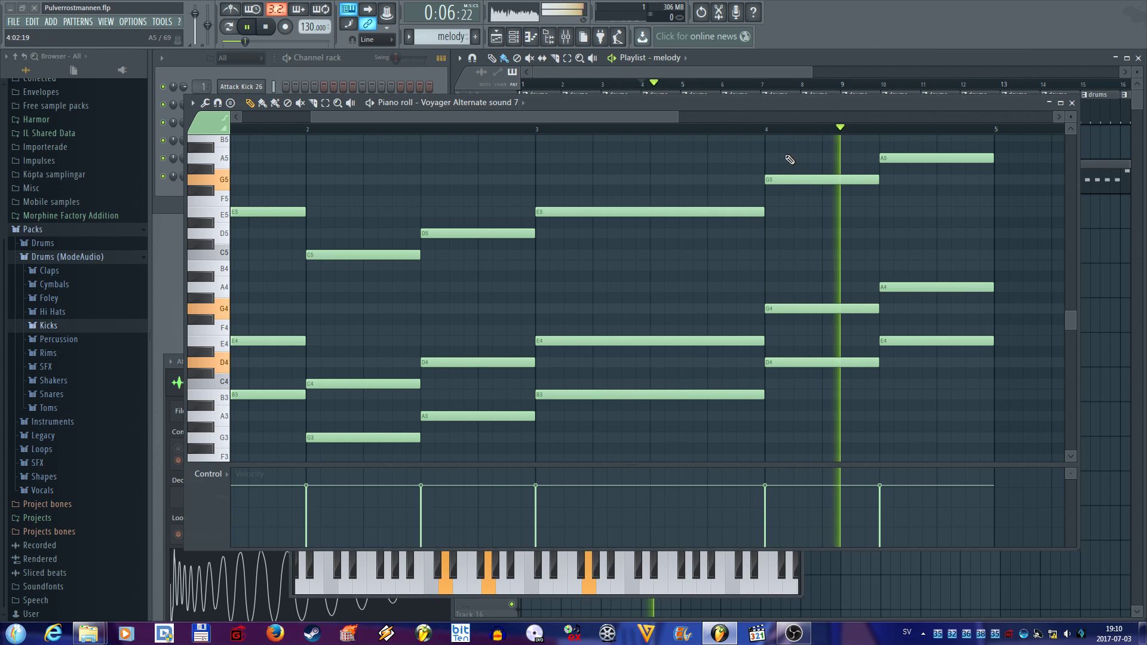
{"action": "key", "text": "space"}
Step: In the second chord of bar 4, move the lower notes to E4 and B3 and the top note to D5, auditioning the changes
{"action": "left_click_drag", "start_coordinate": [921, 263], "coordinate": [908, 395]}
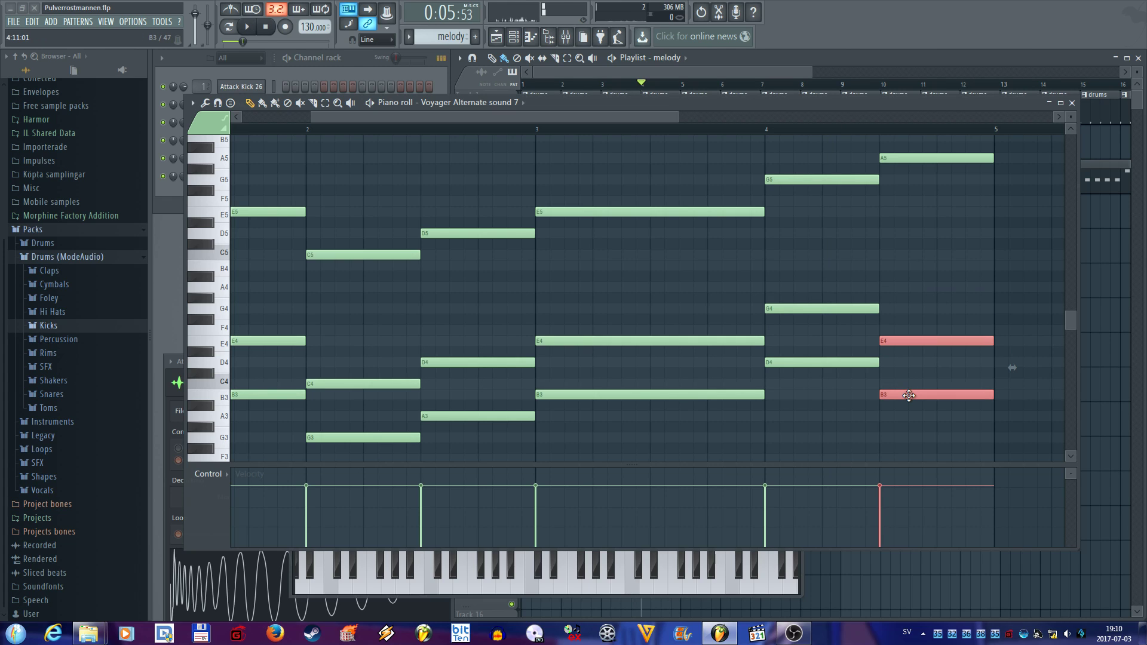
{"action": "key", "text": "space"}
{"action": "key", "text": "space"}
{"action": "left_click_drag", "start_coordinate": [914, 158], "coordinate": [920, 237]}
{"action": "key", "text": "space"}
{"action": "key", "text": "space"}
{"action": "key", "text": "space"}
{"action": "key", "text": "space"}
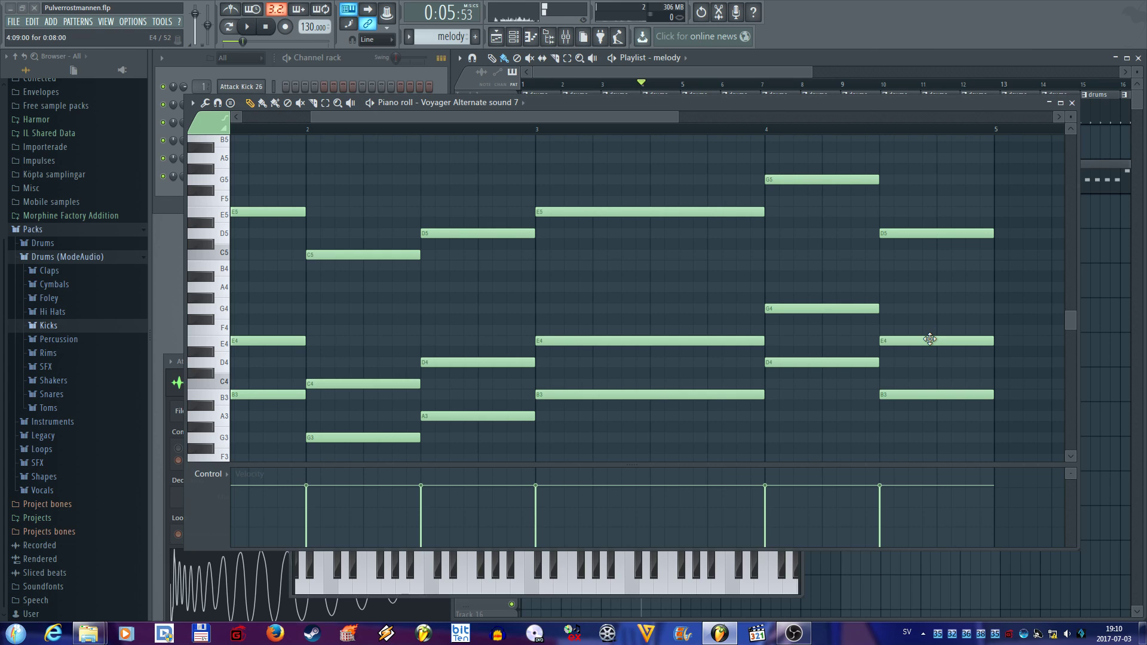
Step: Lower the last chord's two bottom notes to C4 and G3, play it back, and close the piano roll
{"action": "mouse_move", "coordinate": [930, 394]}
{"action": "left_mouse_down"}
{"action": "mouse_move", "coordinate": [934, 424]}
{"action": "mouse_move", "coordinate": [934, 409]}
{"action": "left_mouse_up"}
{"action": "left_click_drag", "start_coordinate": [930, 338], "coordinate": [929, 437]}
{"action": "key", "text": "space"}
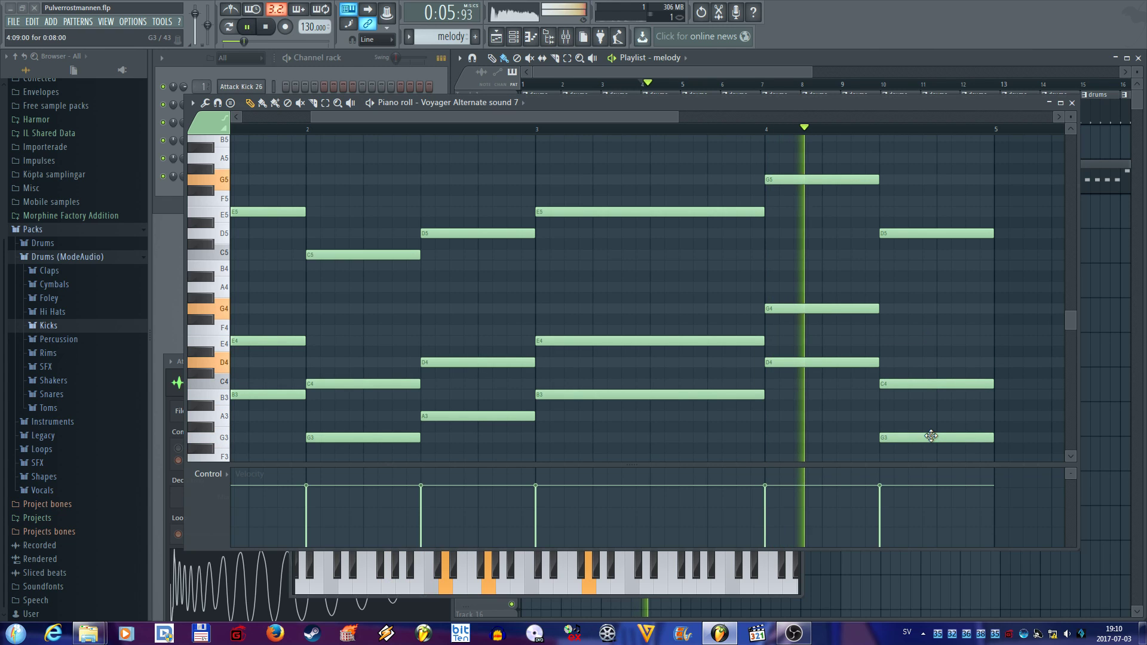
{"action": "key", "text": "space"}
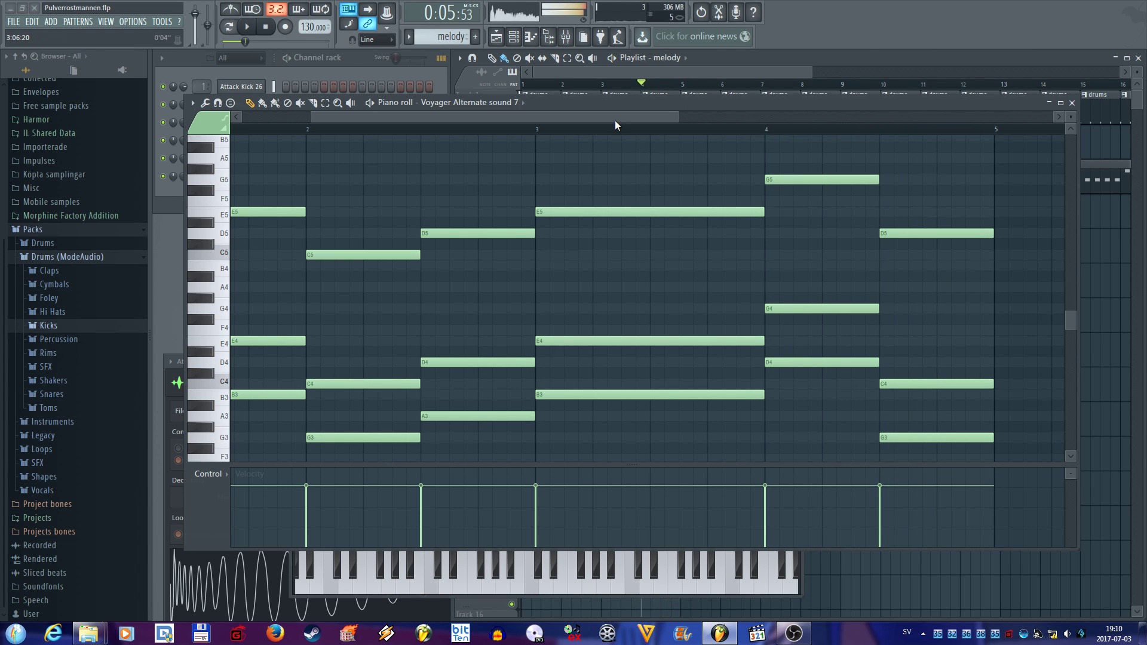
{"action": "left_click", "coordinate": [1072, 104]}
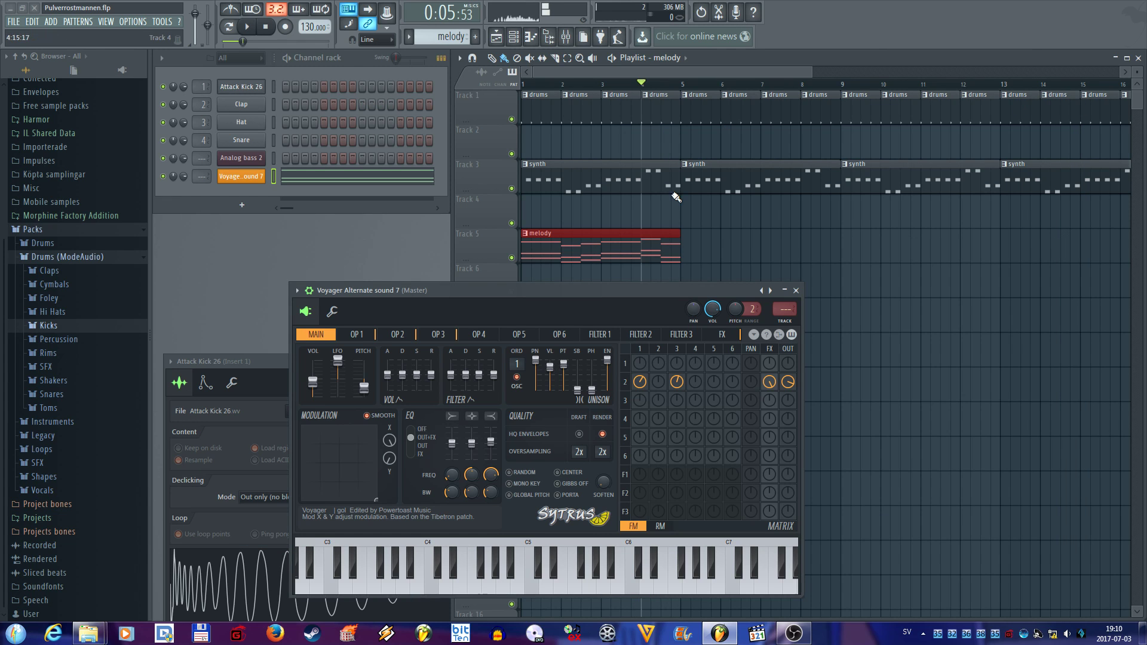
Step: Copy the melody clip on Track 5 to bars 5 and 9, and play the arrangement from bar 1
{"action": "mouse_move", "coordinate": [548, 244]}
{"action": "left_mouse_down"}
{"action": "mouse_move", "coordinate": [890, 243]}
{"action": "mouse_move", "coordinate": [869, 244]}
{"action": "left_mouse_up"}
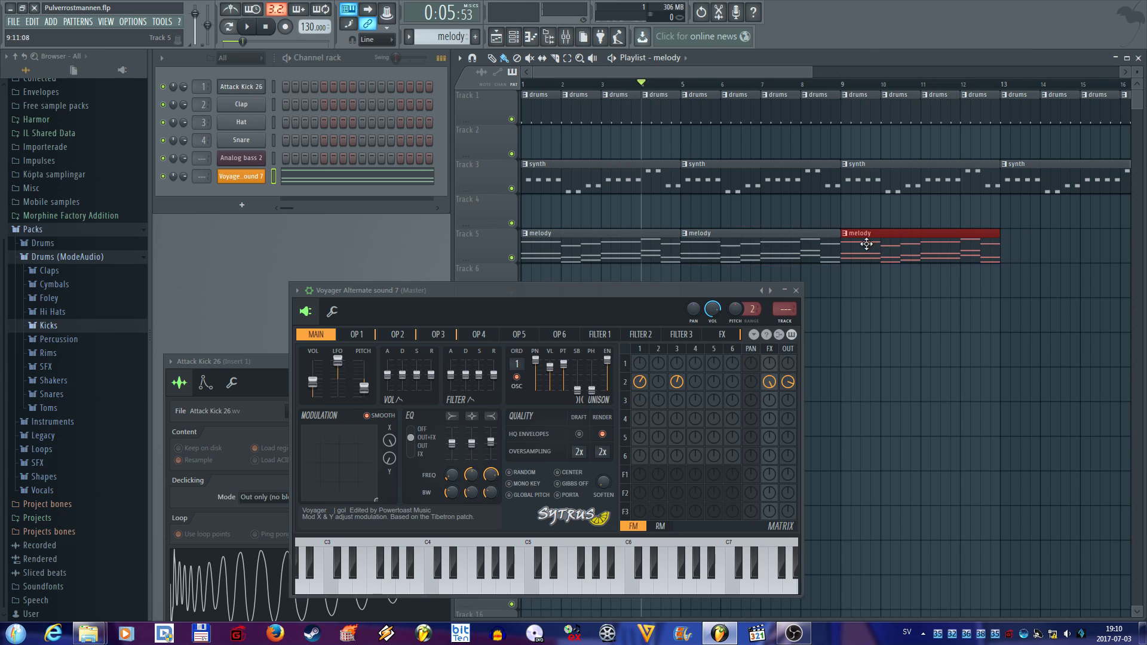
{"action": "left_click", "coordinate": [527, 84]}
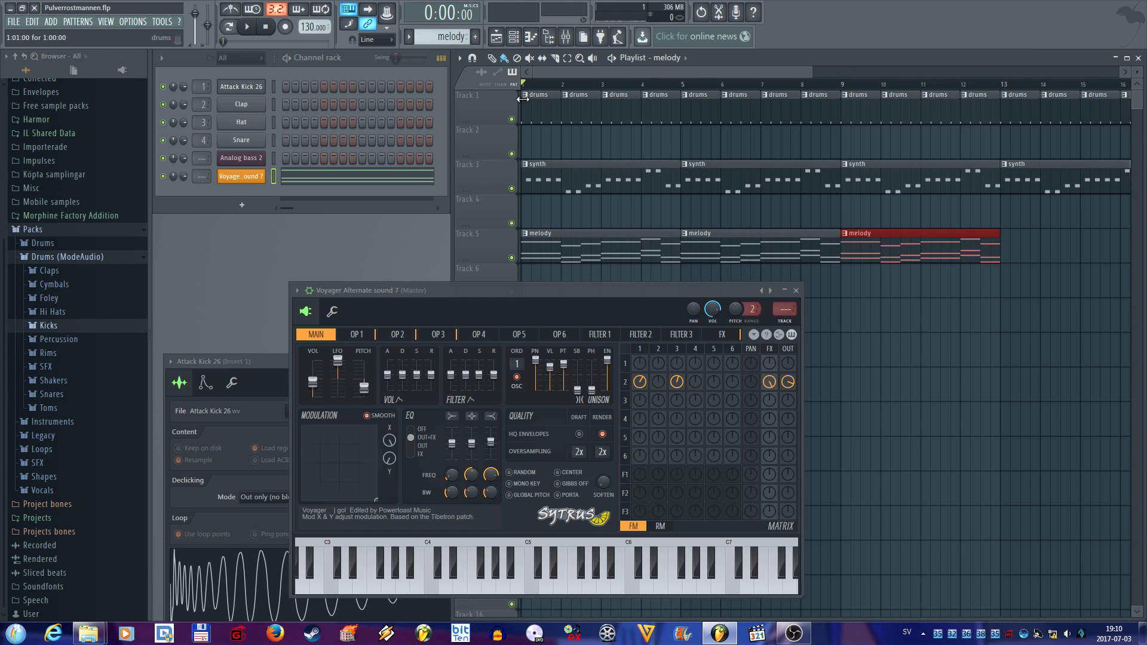
{"action": "key", "text": "space"}
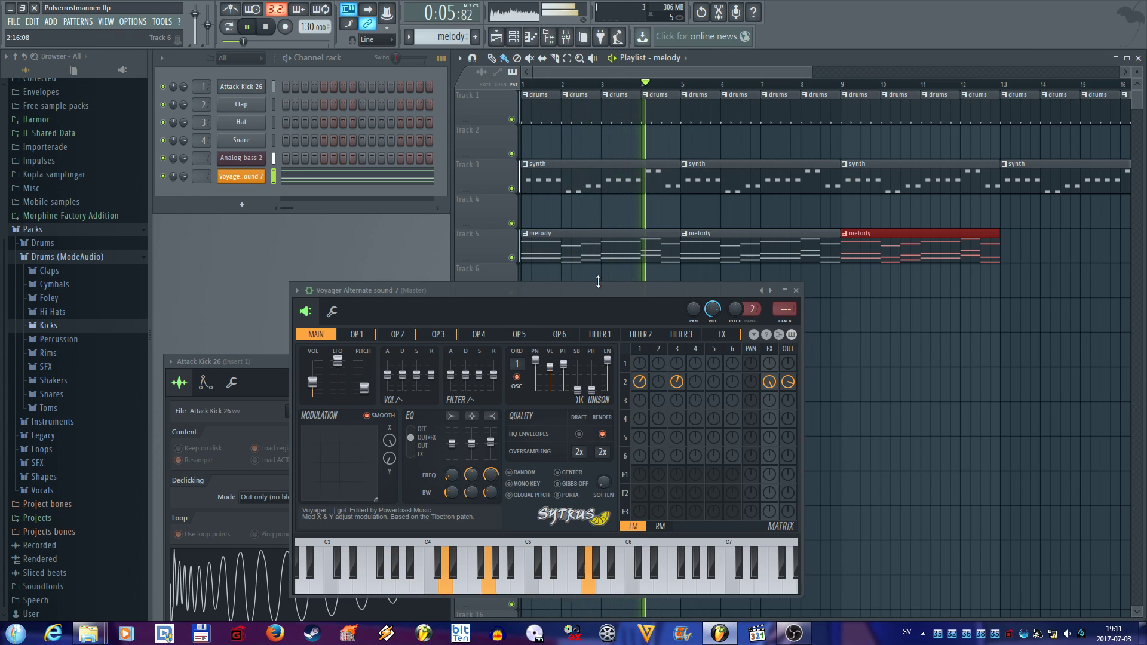
{"action": "key", "text": "space"}
Step: Open the melody clip in the piano roll, play from bar 4, and audition the last chord with its top note at D5
{"action": "double_click", "coordinate": [665, 253]}
{"action": "left_click_drag", "start_coordinate": [600, 113], "coordinate": [511, 117]}
{"action": "left_click", "coordinate": [418, 130]}
{"action": "key", "text": "space"}
{"action": "key", "text": "space"}
{"action": "left_click", "coordinate": [565, 229]}
{"action": "mouse_move", "coordinate": [566, 229]}
{"action": "left_mouse_down"}
{"action": "mouse_move", "coordinate": [569, 255]}
{"action": "mouse_move", "coordinate": [568, 223]}
{"action": "mouse_move", "coordinate": [568, 235]}
{"action": "left_mouse_up"}
{"action": "key", "text": "space"}
{"action": "key", "text": "space"}
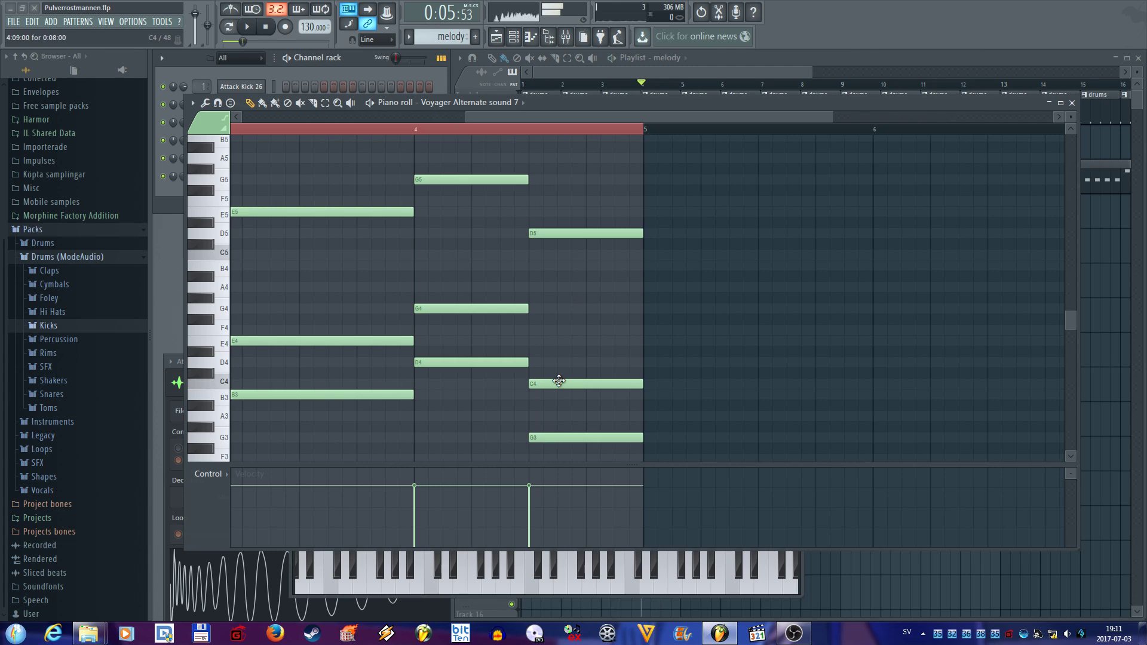
Step: Raise the last chord's two lower notes to D4 and A3, play it back, and close the piano roll
{"action": "left_click_drag", "start_coordinate": [560, 383], "coordinate": [561, 361]}
{"action": "left_click_drag", "start_coordinate": [560, 437], "coordinate": [563, 409]}
{"action": "key", "text": "space"}
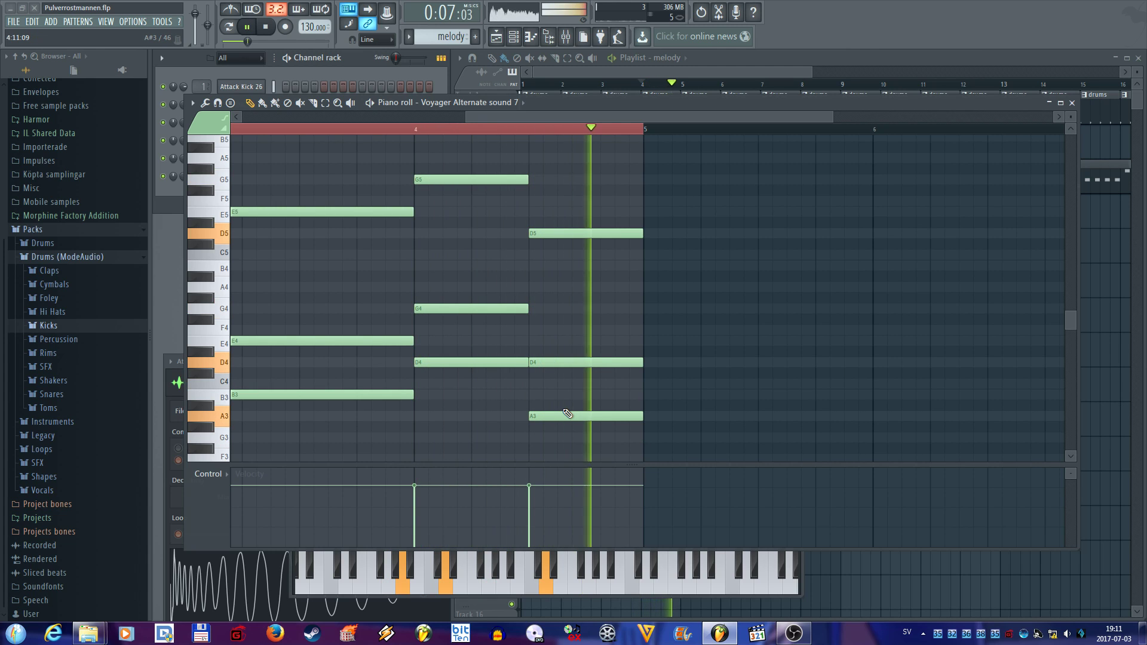
{"action": "key", "text": "space"}
{"action": "left_click", "coordinate": [1071, 102]}
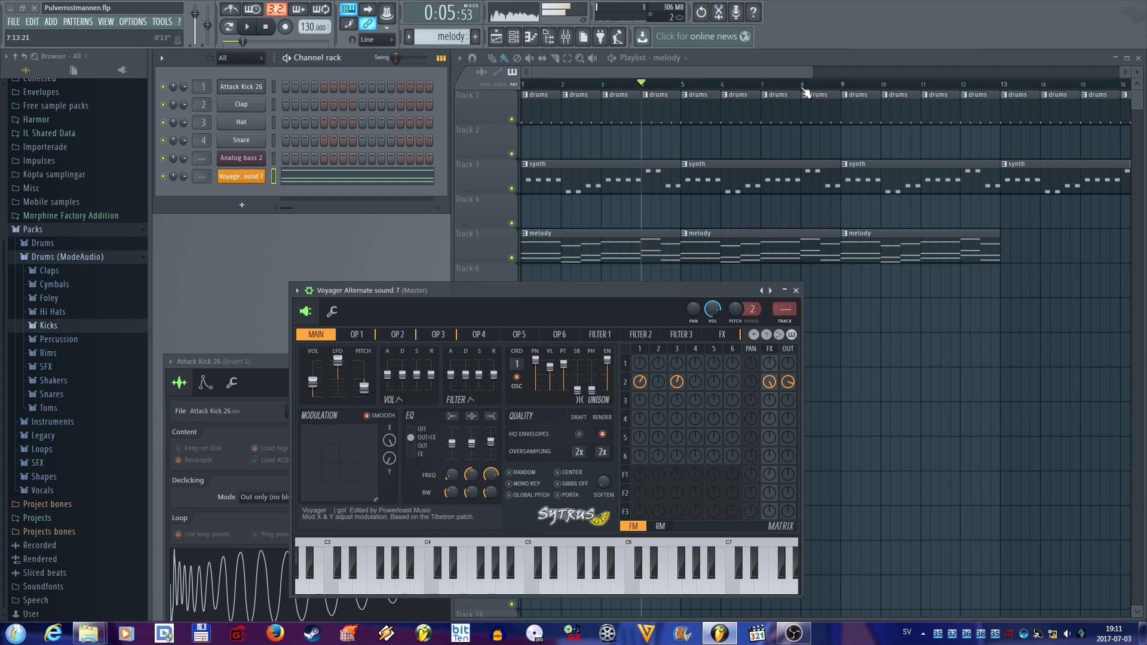
Step: Play the arrangement, close the Voyager Alternate sound 7 window, and stop playback
{"action": "key", "text": "space"}
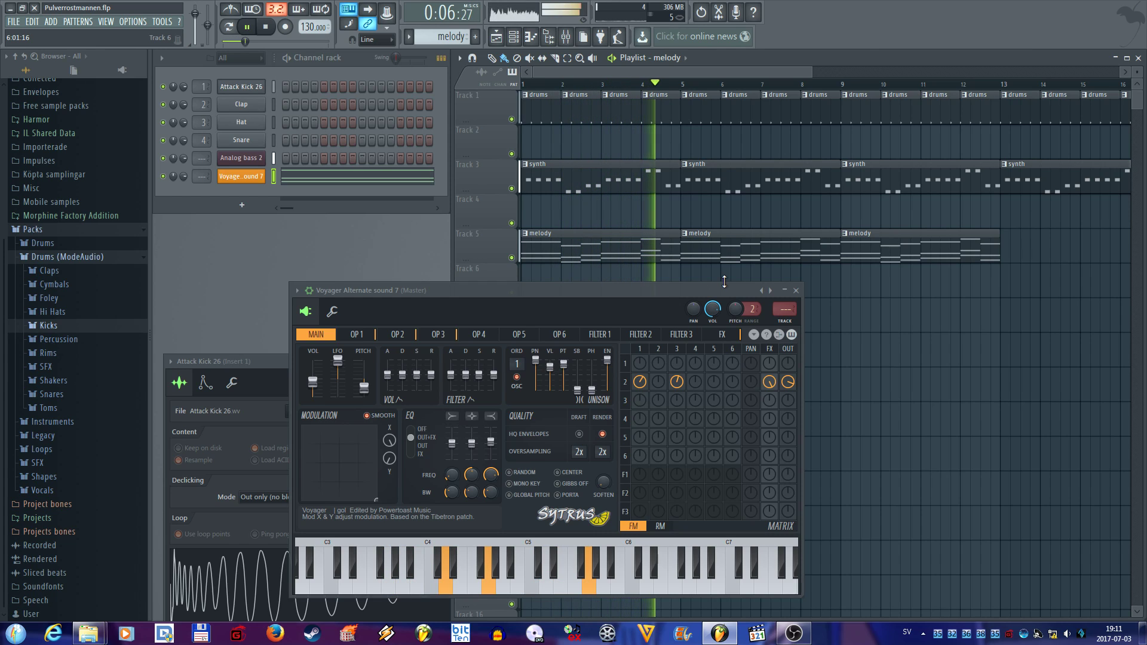
{"action": "left_click", "coordinate": [796, 291]}
{"action": "key", "text": "space"}
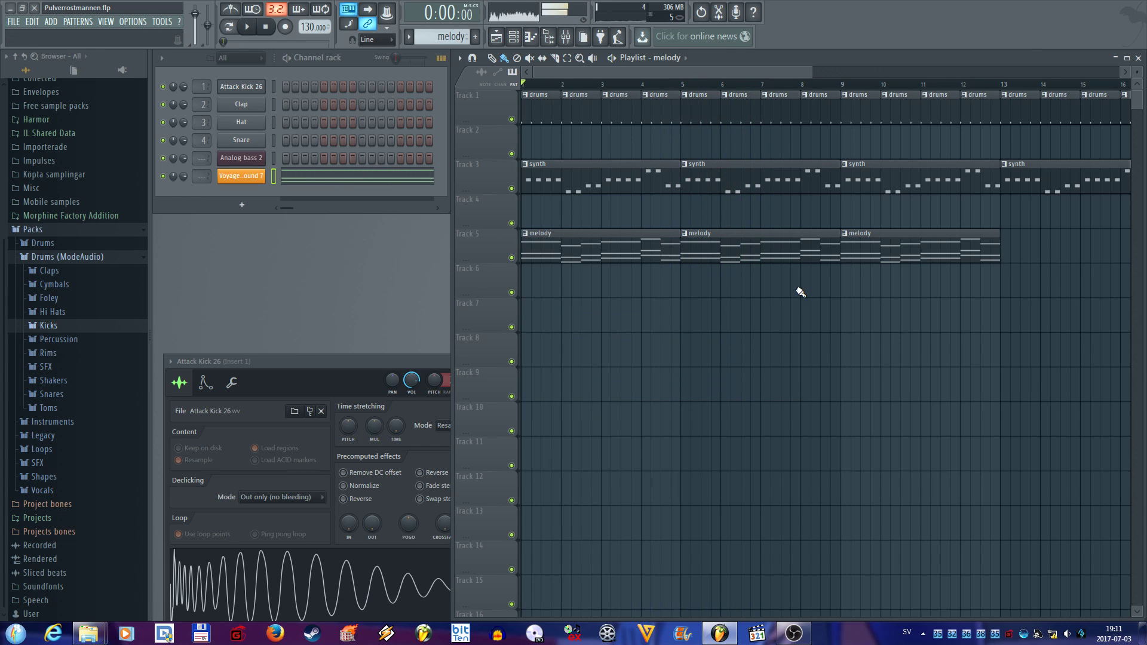
Step: Preview hats in the Crunk Drums Sound Kit's SG-DIRTYPERCUSSIONS folder under Free sample packs, and load SGDIRTYHAT26 onto the Hat channel
{"action": "left_click", "coordinate": [52, 230]}
{"action": "left_click", "coordinate": [55, 253]}
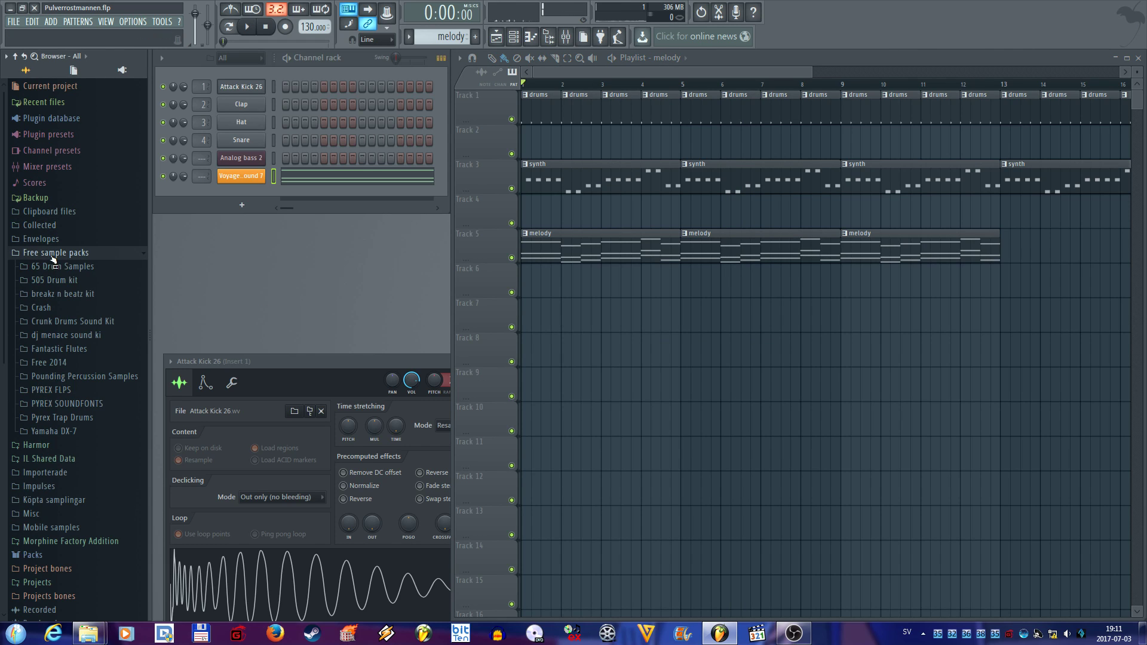
{"action": "left_click", "coordinate": [57, 322]}
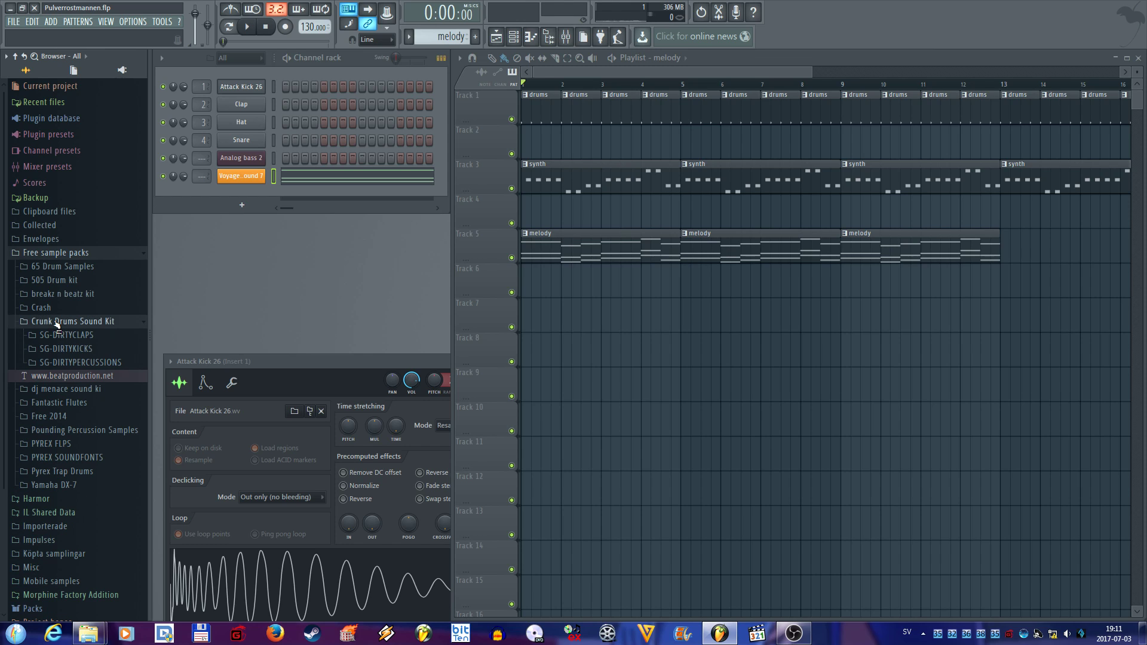
{"action": "left_click", "coordinate": [72, 363]}
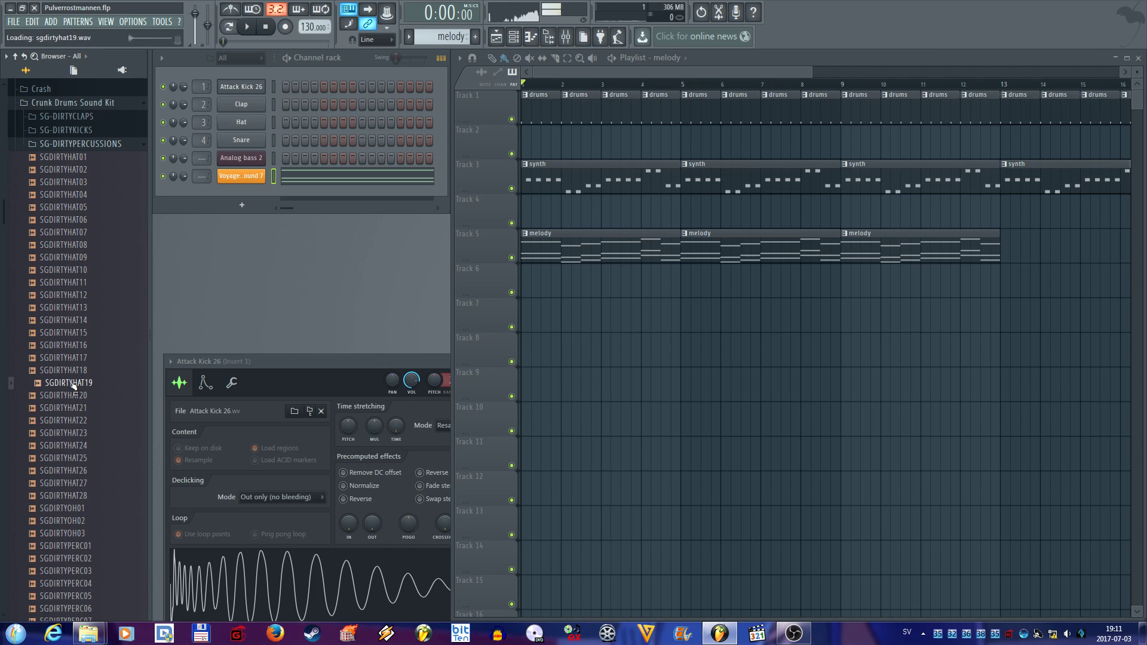
{"action": "left_click", "coordinate": [69, 458]}
{"action": "left_click", "coordinate": [67, 472]}
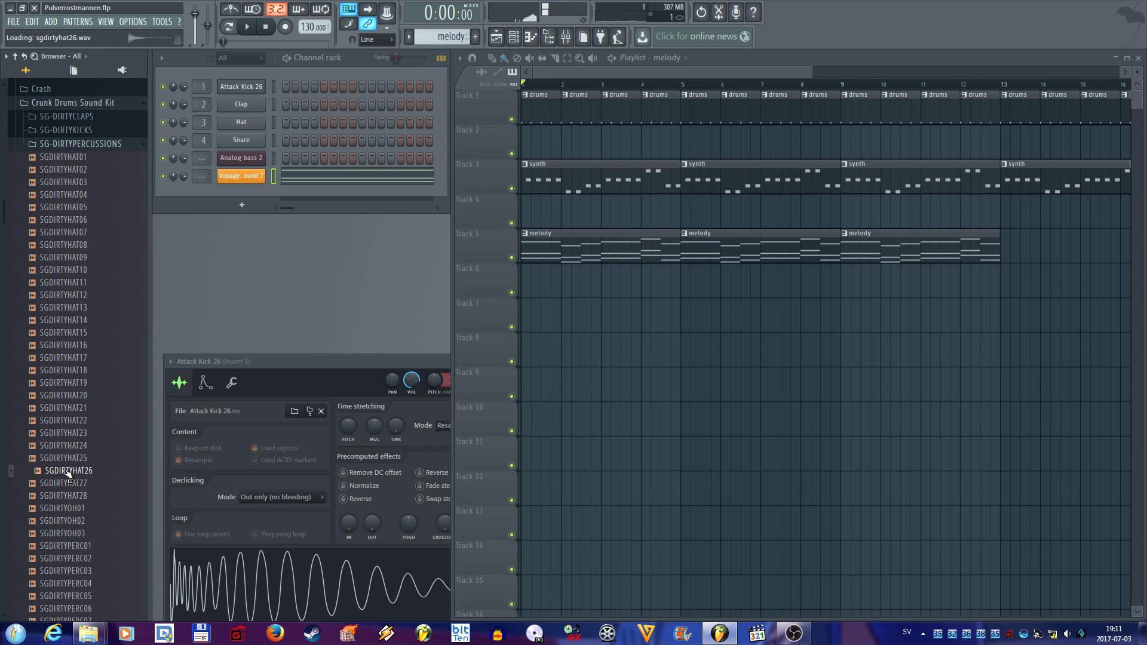
{"action": "left_click_drag", "start_coordinate": [67, 471], "coordinate": [244, 126]}
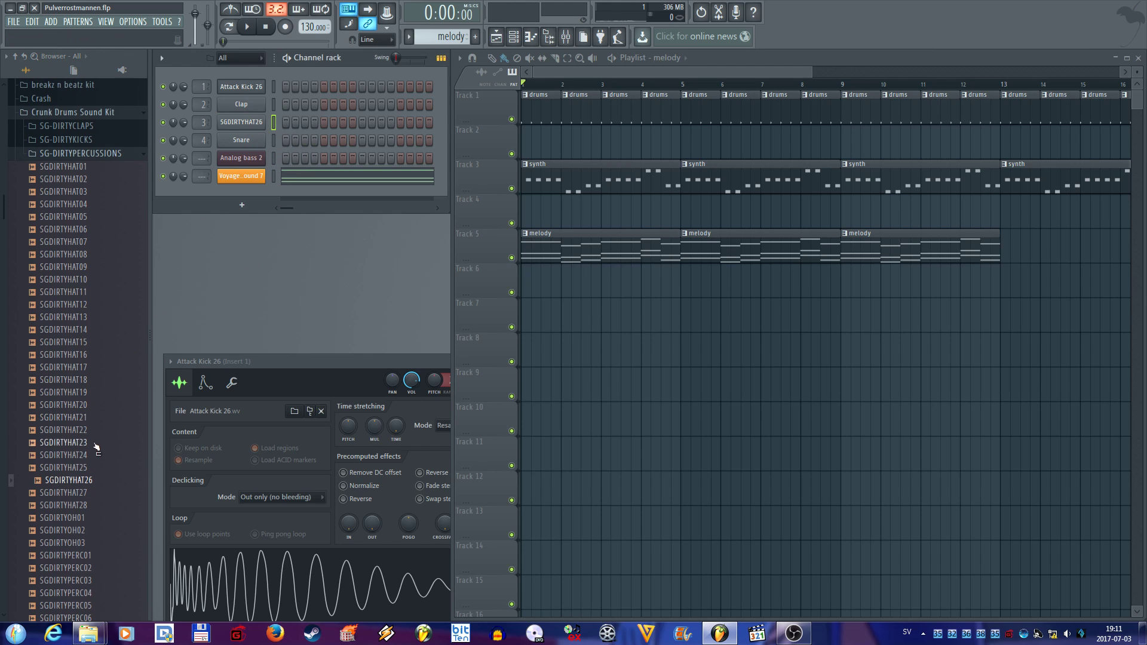
Step: Preview further hat samples between SGDIRTYHAT23 and SGDIRTYHAT18, and add SGDIRTYHAT18 as a new channel below SGDIRTYHAT26
{"action": "left_click", "coordinate": [62, 431]}
{"action": "left_click", "coordinate": [63, 441]}
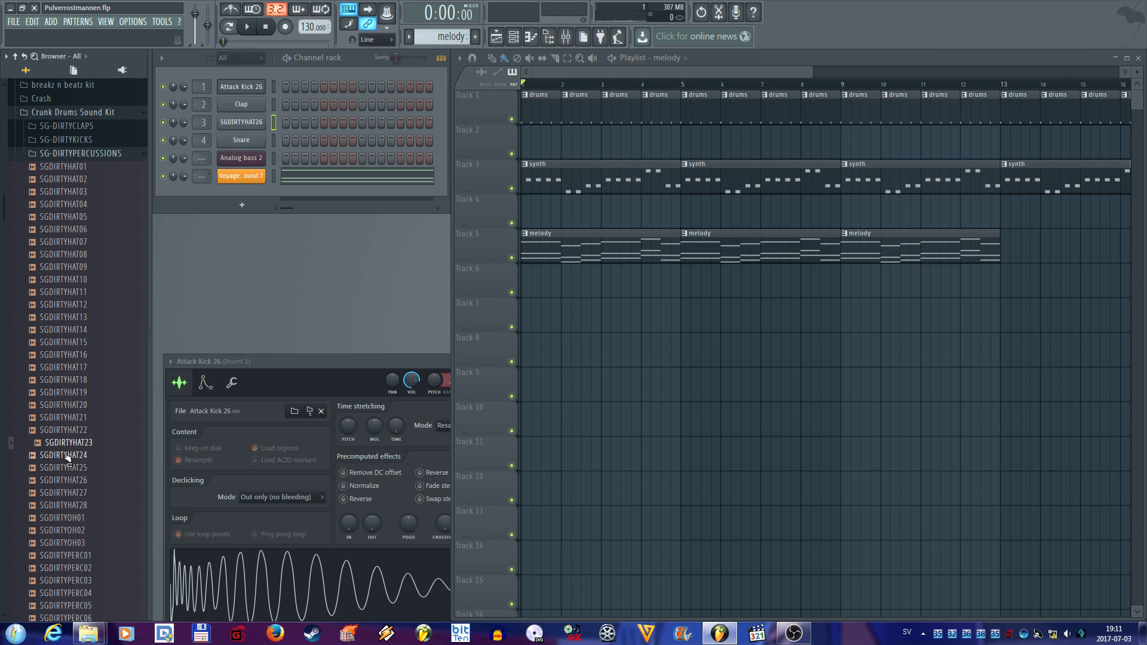
{"action": "left_click", "coordinate": [64, 430]}
{"action": "left_click", "coordinate": [63, 418]}
{"action": "left_click", "coordinate": [63, 405]}
{"action": "left_click", "coordinate": [61, 393]}
{"action": "left_click", "coordinate": [62, 384]}
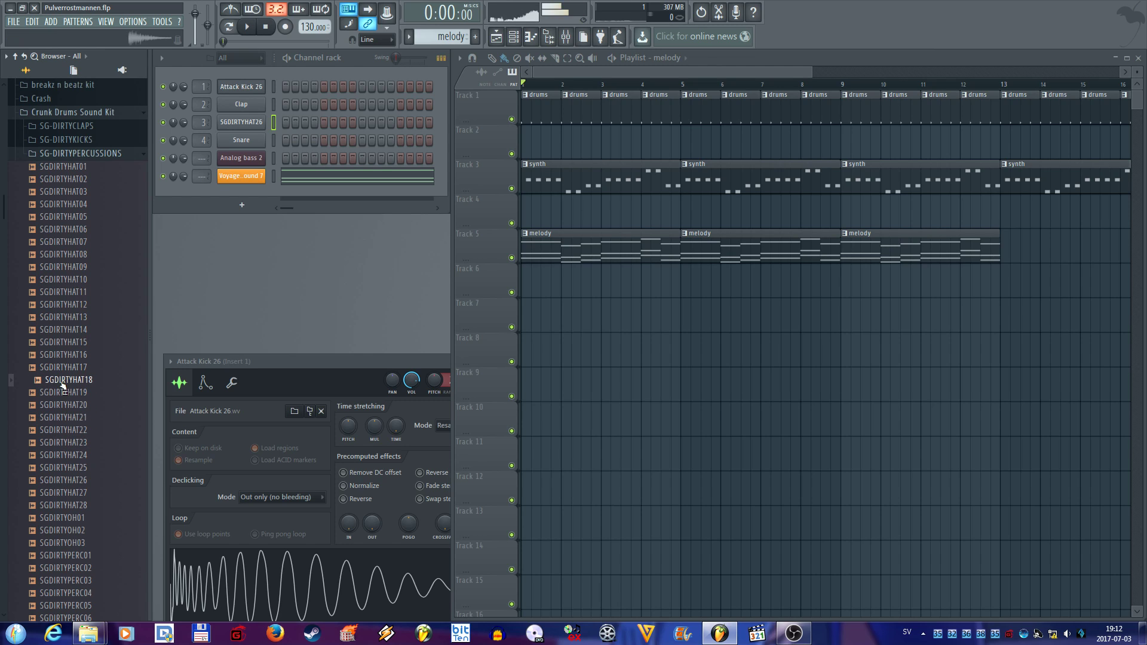
{"action": "left_click_drag", "start_coordinate": [62, 387], "coordinate": [235, 130]}
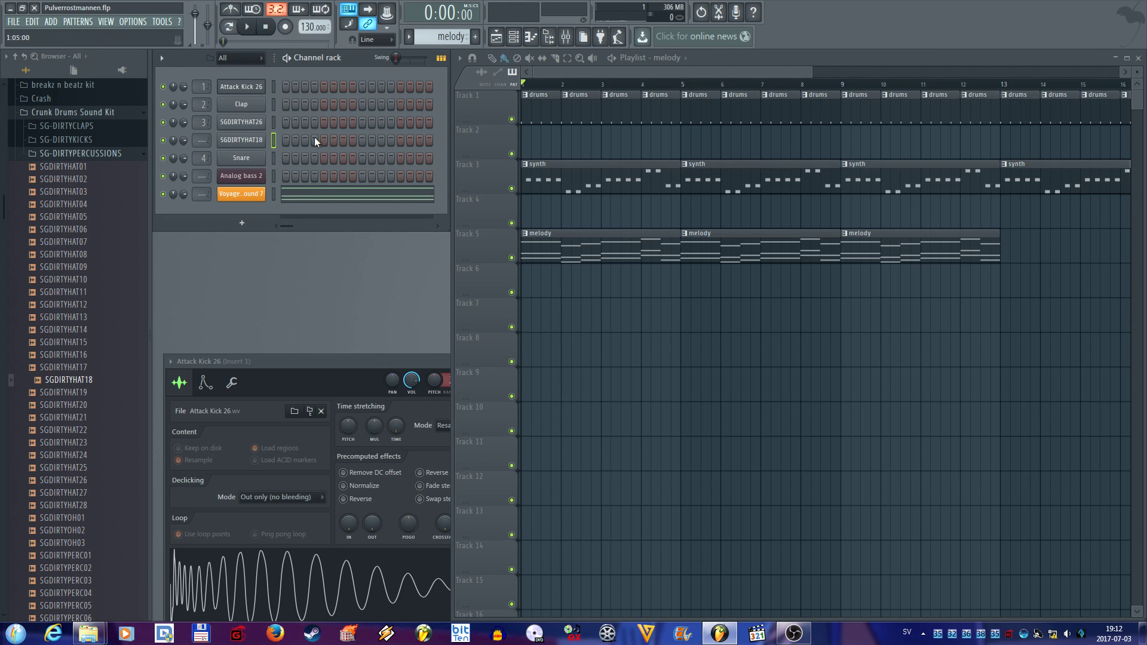
Step: In the drums pattern, place SGDIRTYHAT18 on steps 1 and 5 and SGDIRTYHAT26 on step 3, and play it briefly
{"action": "left_click", "coordinate": [581, 106]}
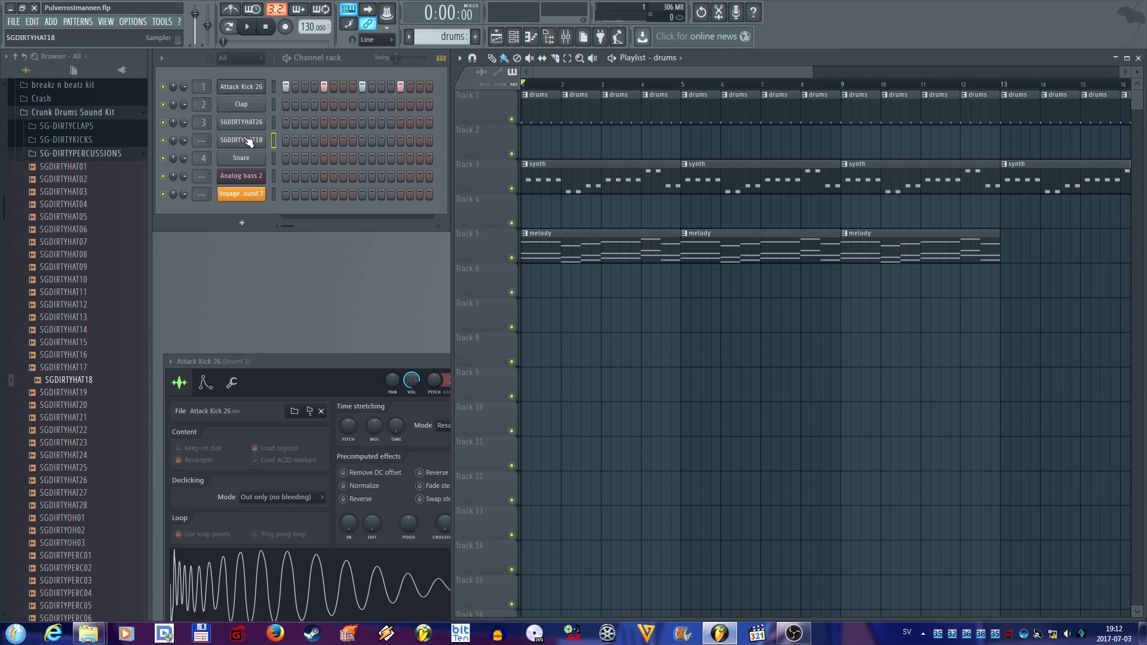
{"action": "left_click", "coordinate": [285, 139]}
{"action": "left_click", "coordinate": [306, 122]}
{"action": "left_click", "coordinate": [322, 140]}
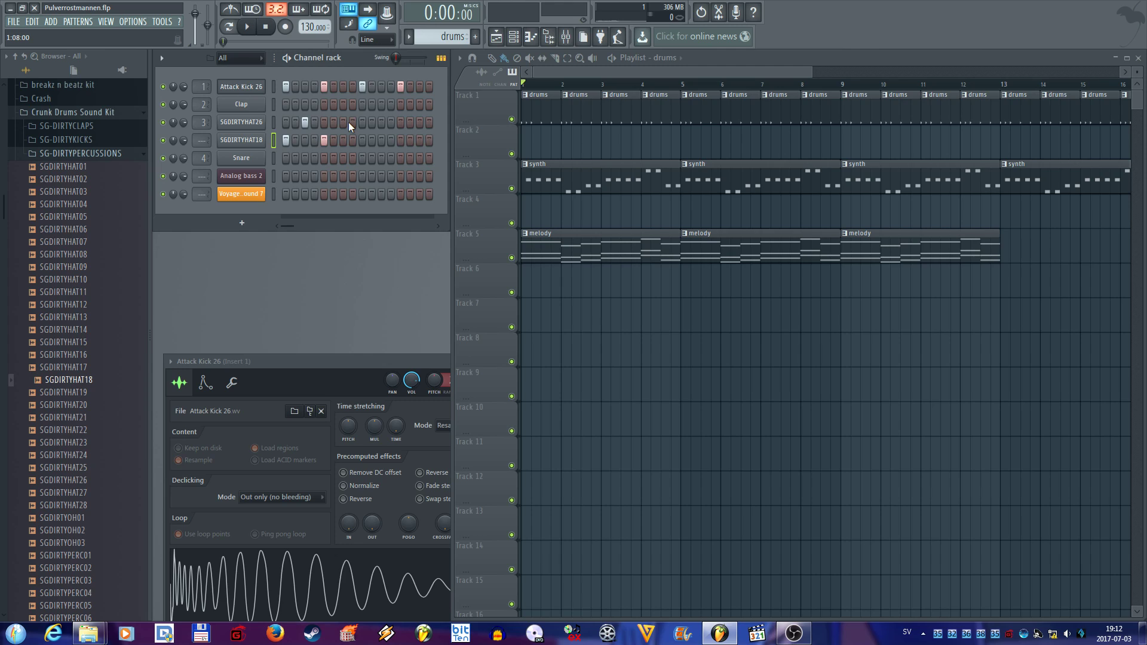
{"action": "key", "text": "space"}
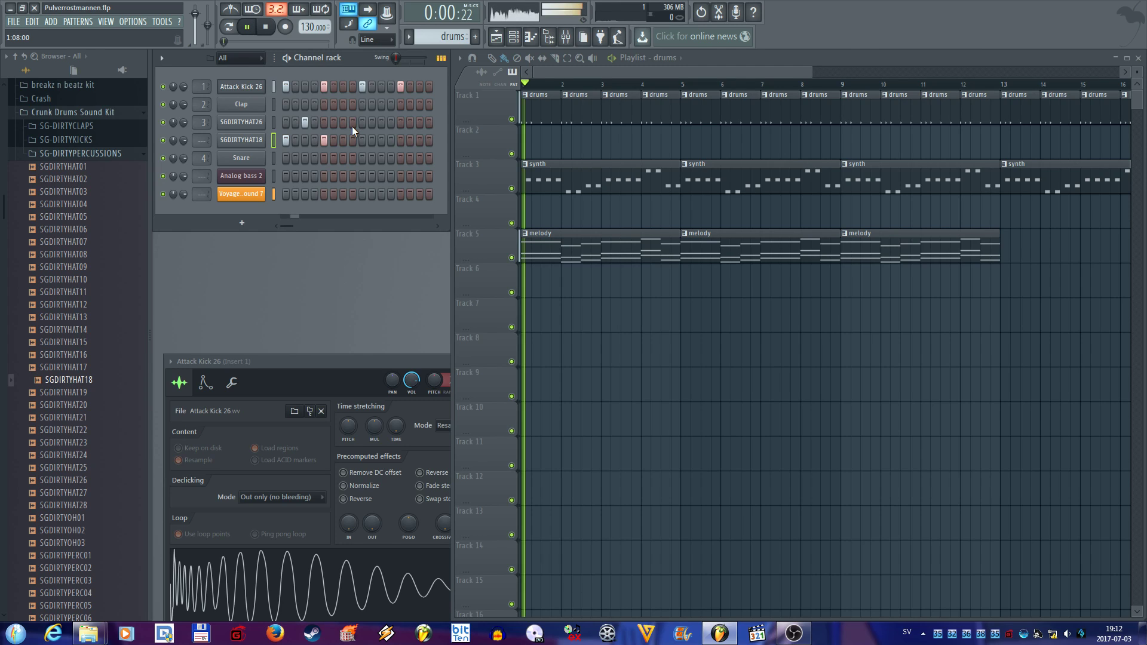
{"action": "key", "text": "space"}
Step: Complete the hats with SGDIRTYHAT26 on steps 7, 11 and 15 and SGDIRTYHAT18 on steps 9 and 13, and play the arrangement
{"action": "left_click", "coordinate": [343, 122]}
{"action": "left_click", "coordinate": [361, 140]}
{"action": "left_click", "coordinate": [379, 122]}
{"action": "left_click", "coordinate": [400, 140]}
{"action": "left_click", "coordinate": [418, 123]}
{"action": "key", "text": "space"}
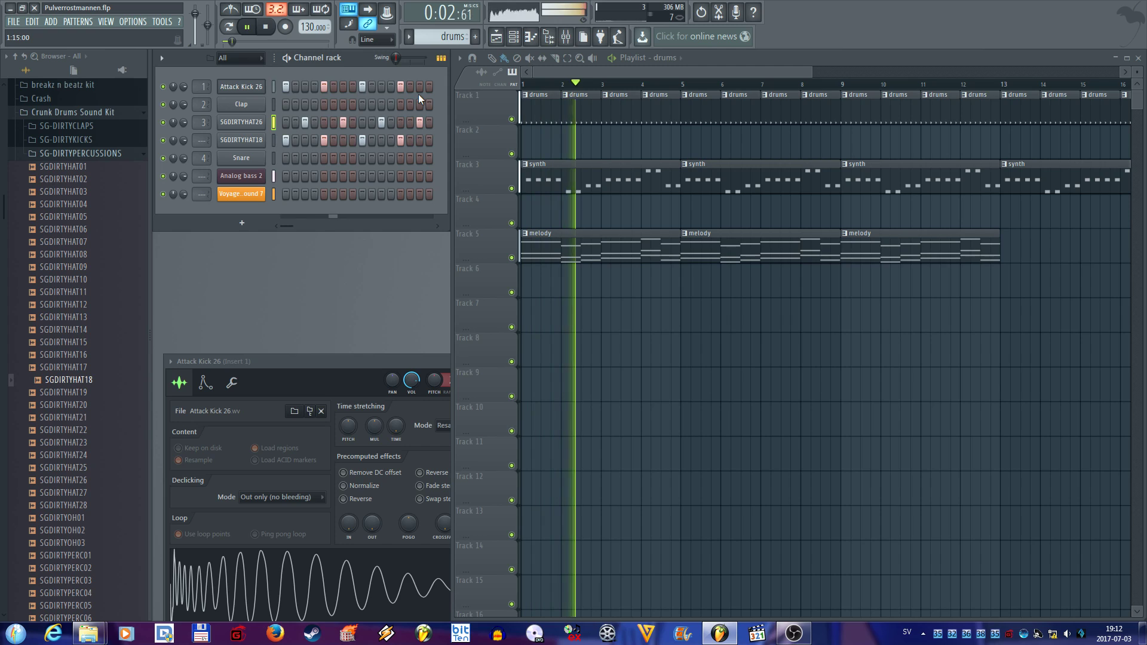
{"action": "left_click", "coordinate": [418, 121]}
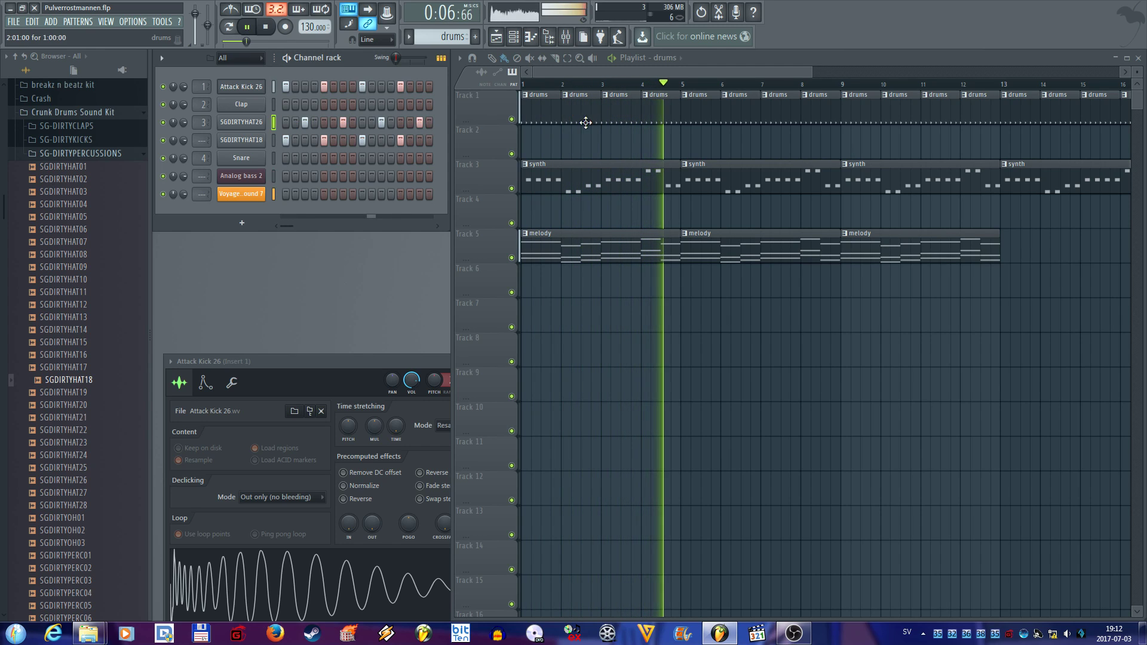
{"action": "key", "text": "space"}
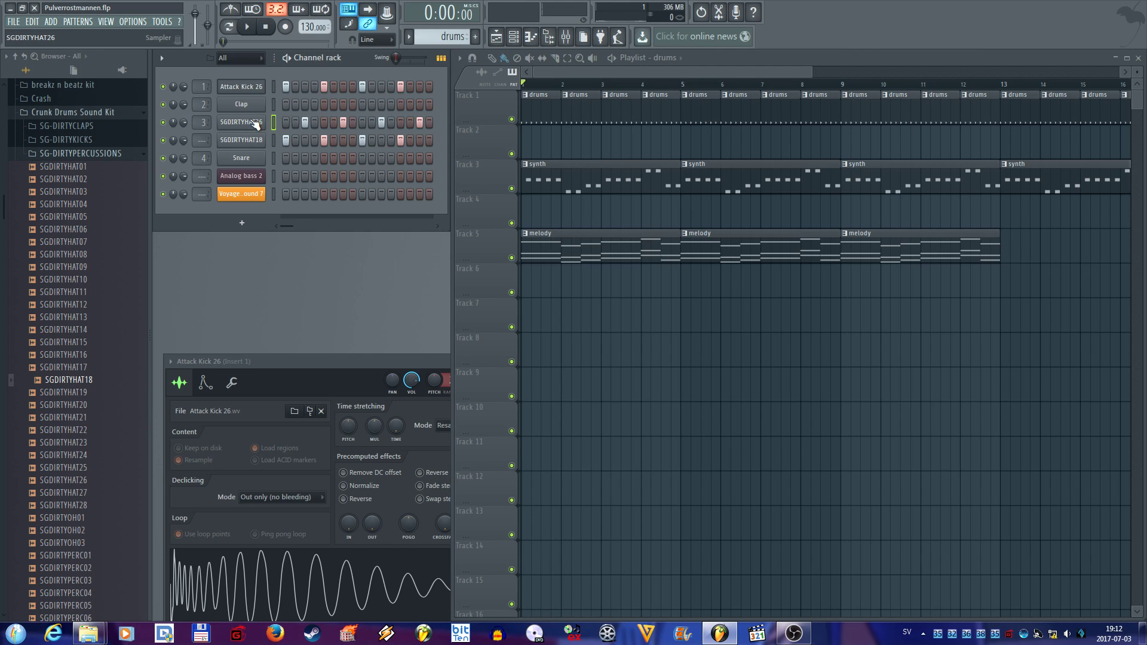
Step: Open the mixer and position it clear of the channel rack
{"action": "left_click", "coordinate": [164, 87]}
{"action": "key", "text": "F9"}
{"action": "left_click_drag", "start_coordinate": [623, 145], "coordinate": [631, 87]}
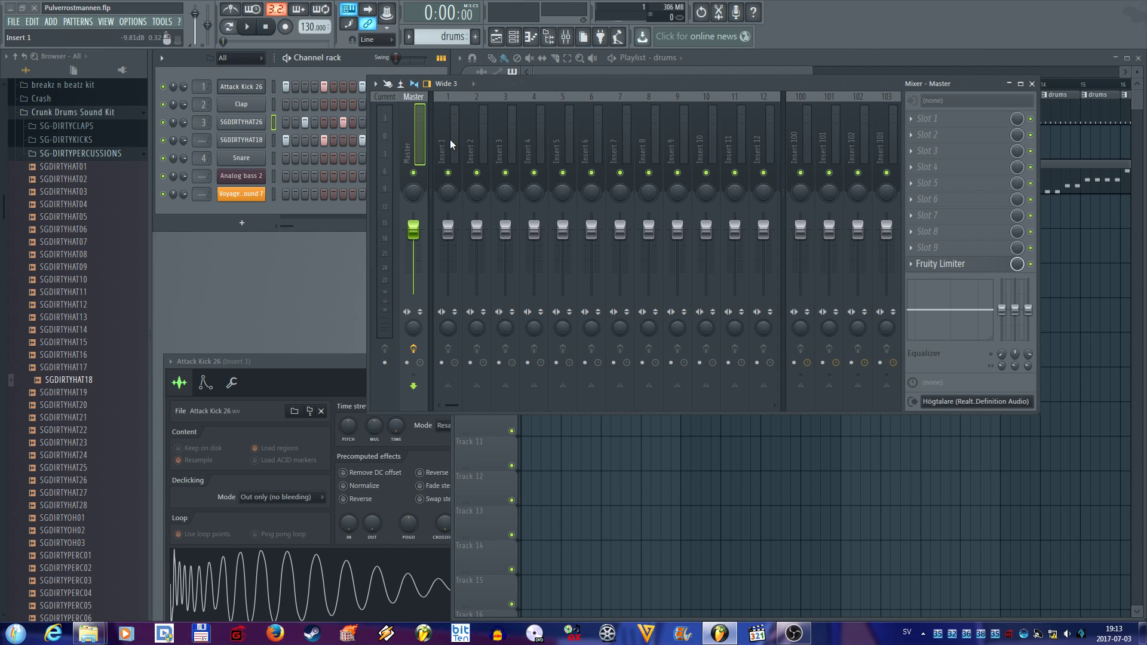
{"action": "left_click_drag", "start_coordinate": [595, 85], "coordinate": [619, 203]}
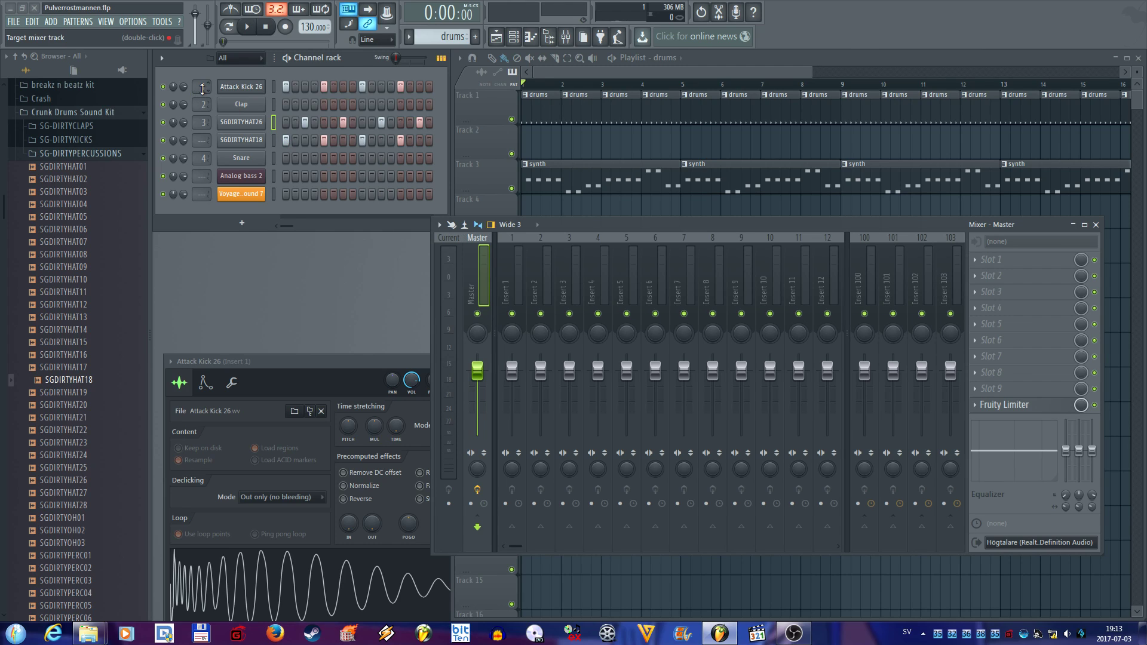
Step: Route the Attack Kick 26 channel to mixer insert 1
{"action": "mouse_move", "coordinate": [199, 86]}
{"action": "left_mouse_down"}
{"action": "mouse_move", "coordinate": [198, 59]}
{"action": "mouse_move", "coordinate": [204, 87]}
{"action": "left_mouse_up"}
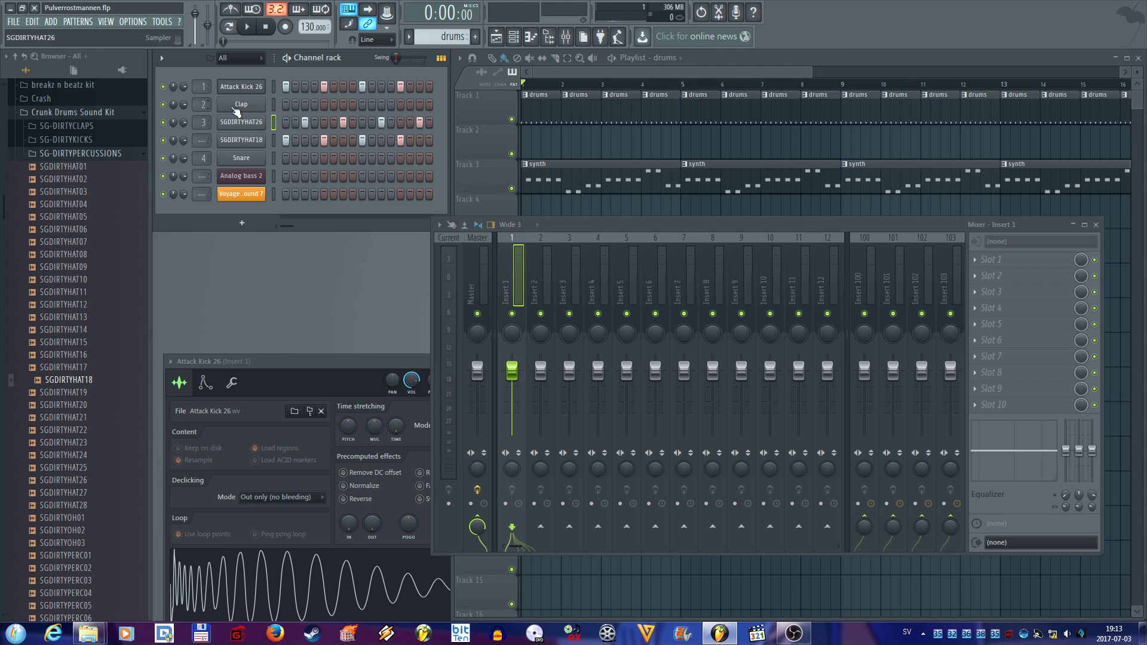
{"action": "left_click", "coordinate": [242, 89]}
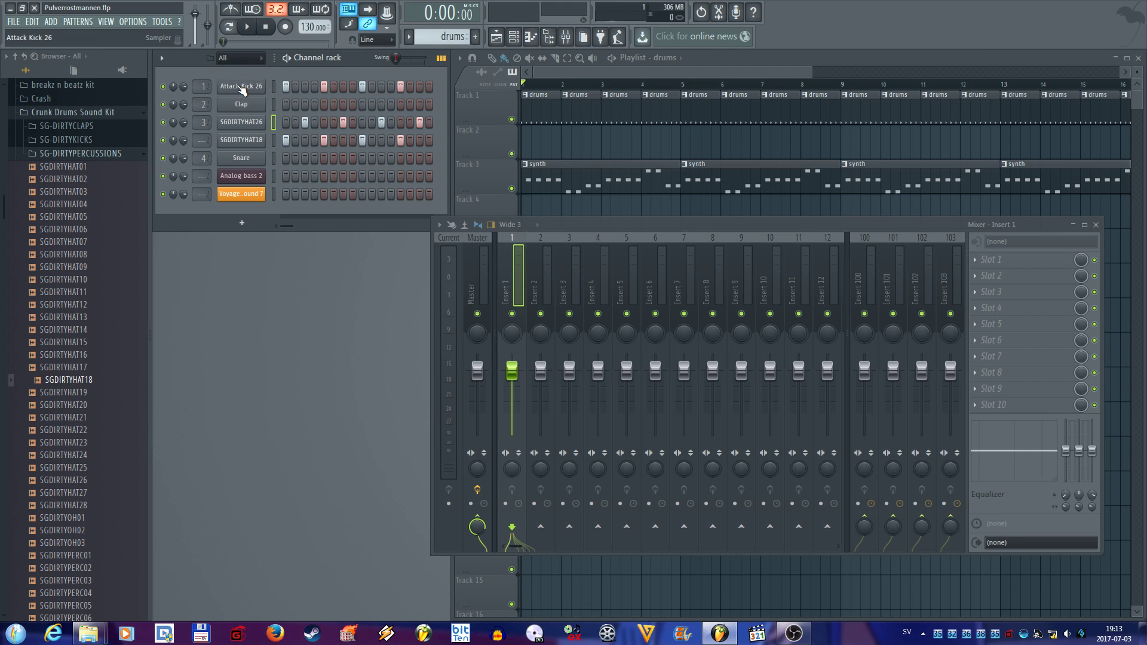
{"action": "left_click", "coordinate": [240, 87]}
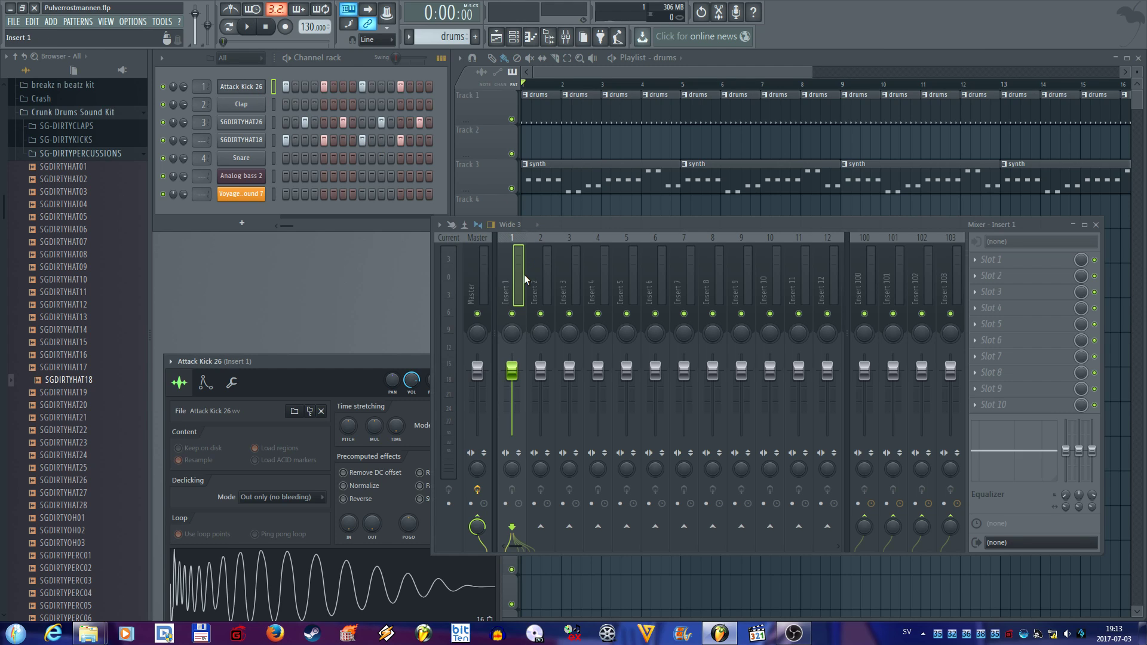
{"action": "right_click", "coordinate": [505, 279]}
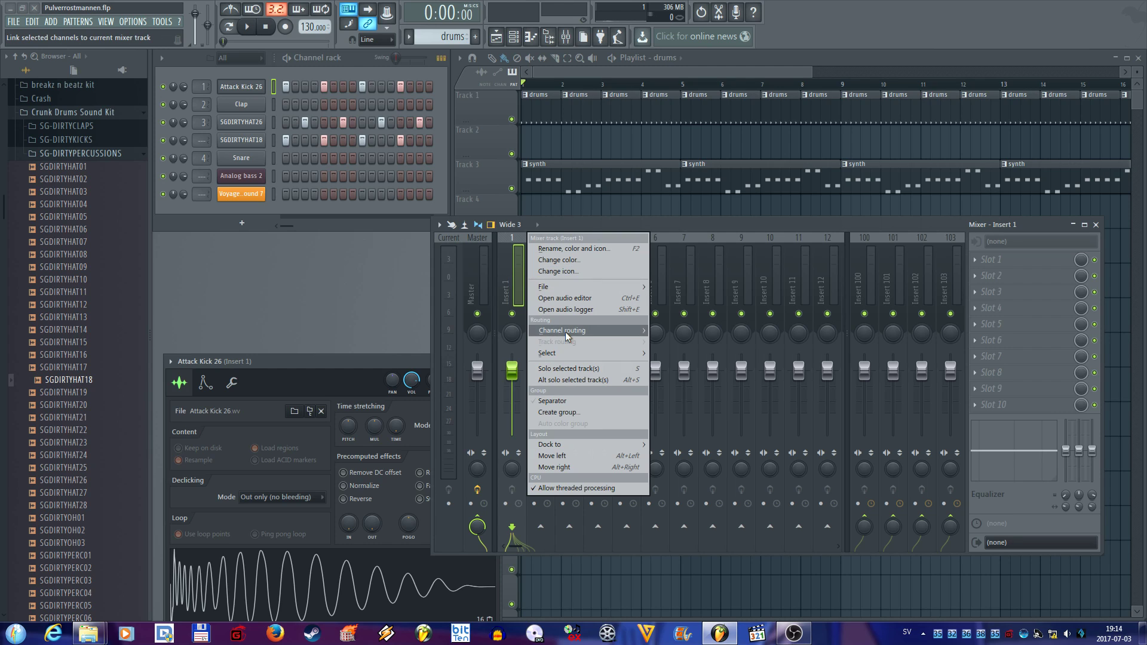
{"action": "mouse_move", "coordinate": [561, 334]}
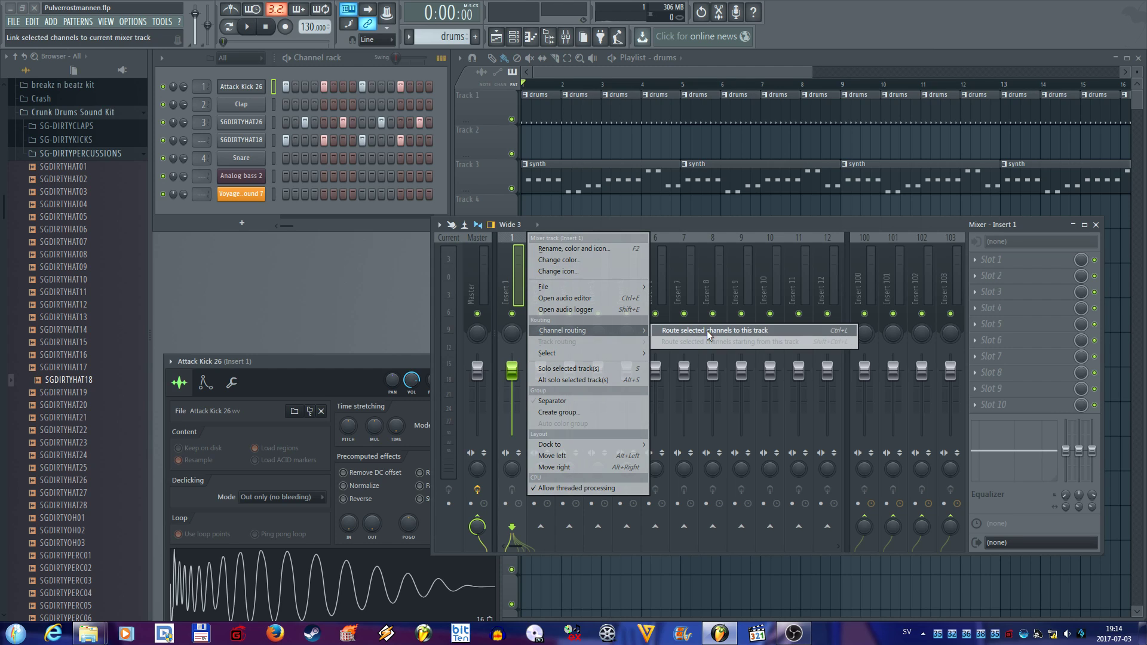
{"action": "left_click", "coordinate": [743, 336]}
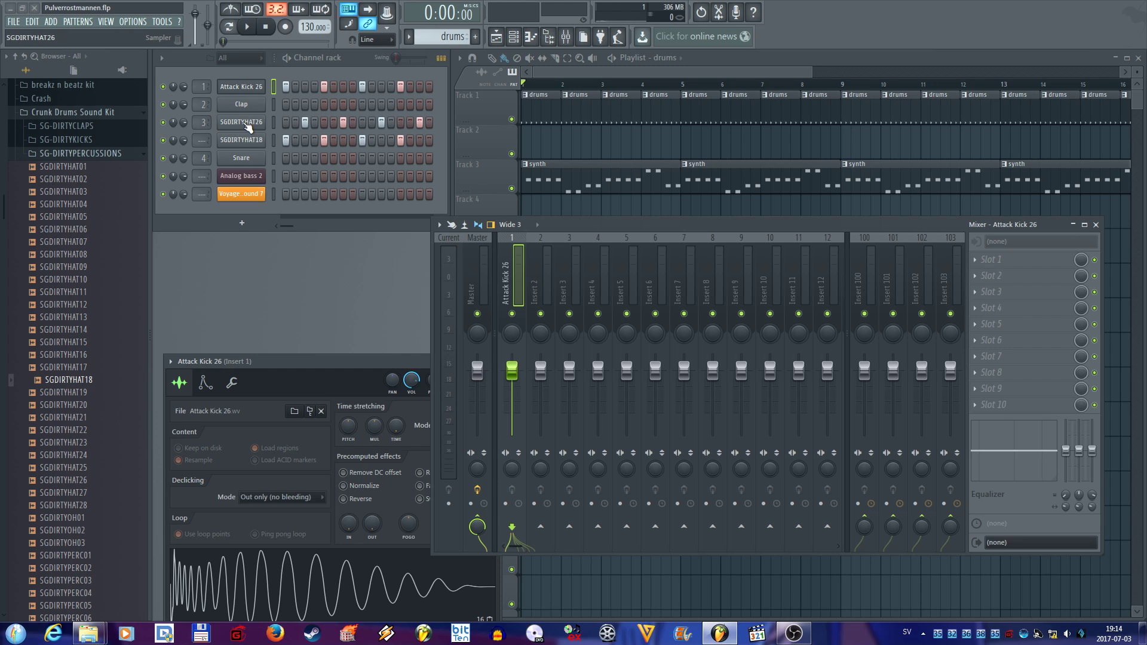
Step: Route the SGDIRTYHAT26 channel to mixer insert 3
{"action": "left_click", "coordinate": [246, 123]}
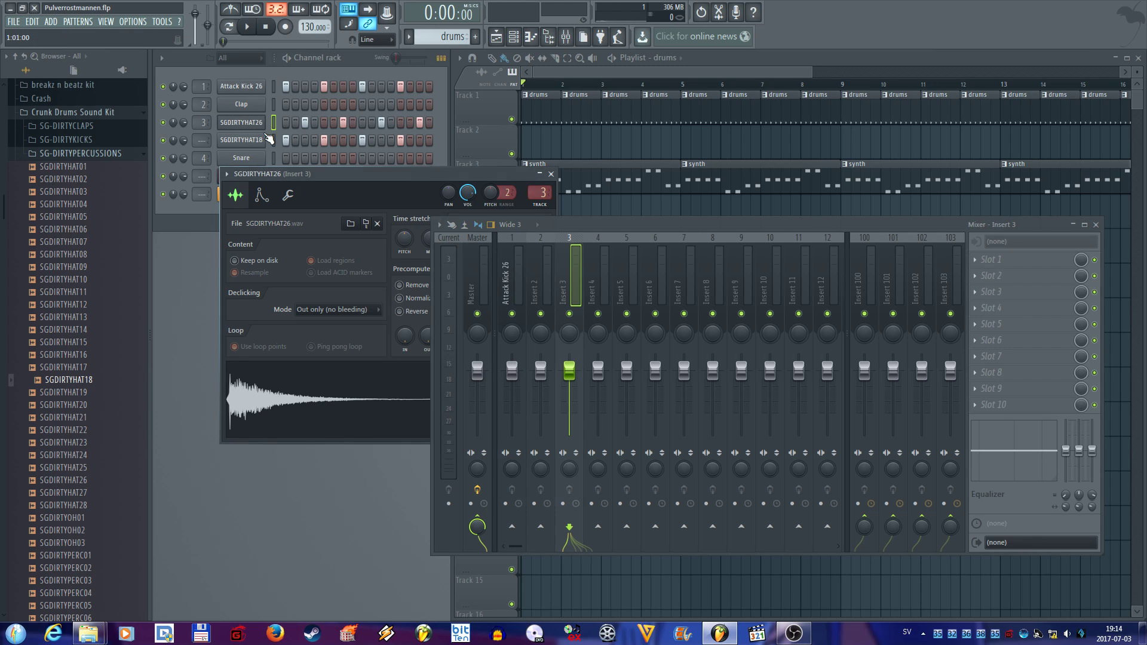
{"action": "right_click", "coordinate": [567, 275]}
{"action": "mouse_move", "coordinate": [645, 330]}
{"action": "left_click", "coordinate": [734, 335]}
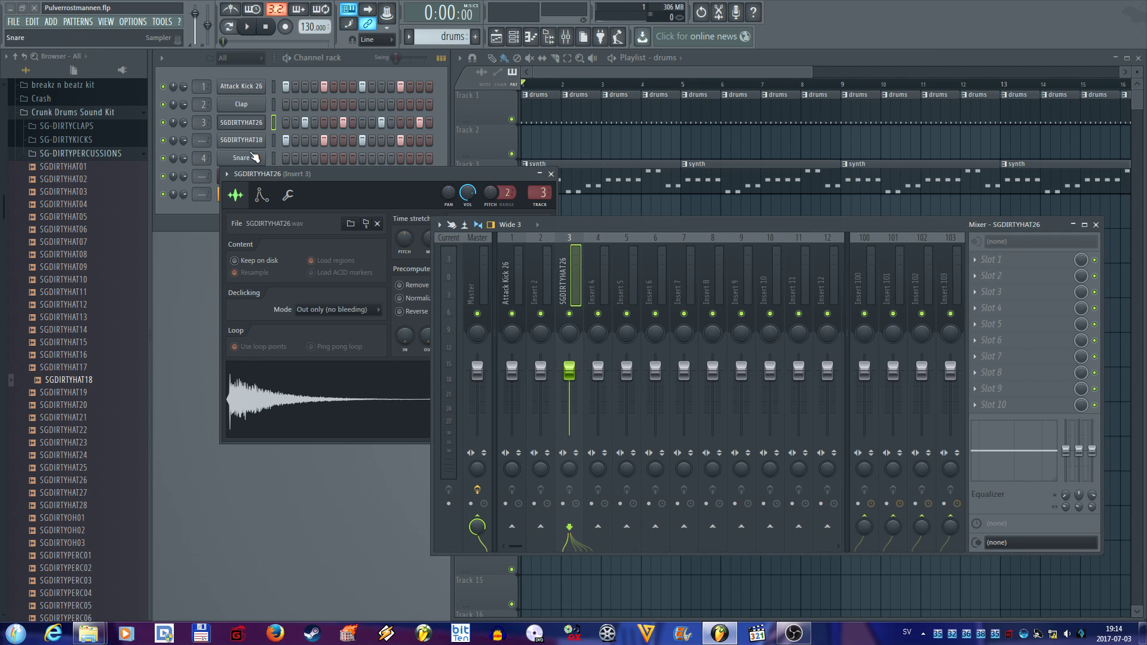
Step: Route the SGDIRTYHAT18 channel to mixer insert 4 and move its sampler window clear of the channel rack
{"action": "left_click", "coordinate": [240, 141]}
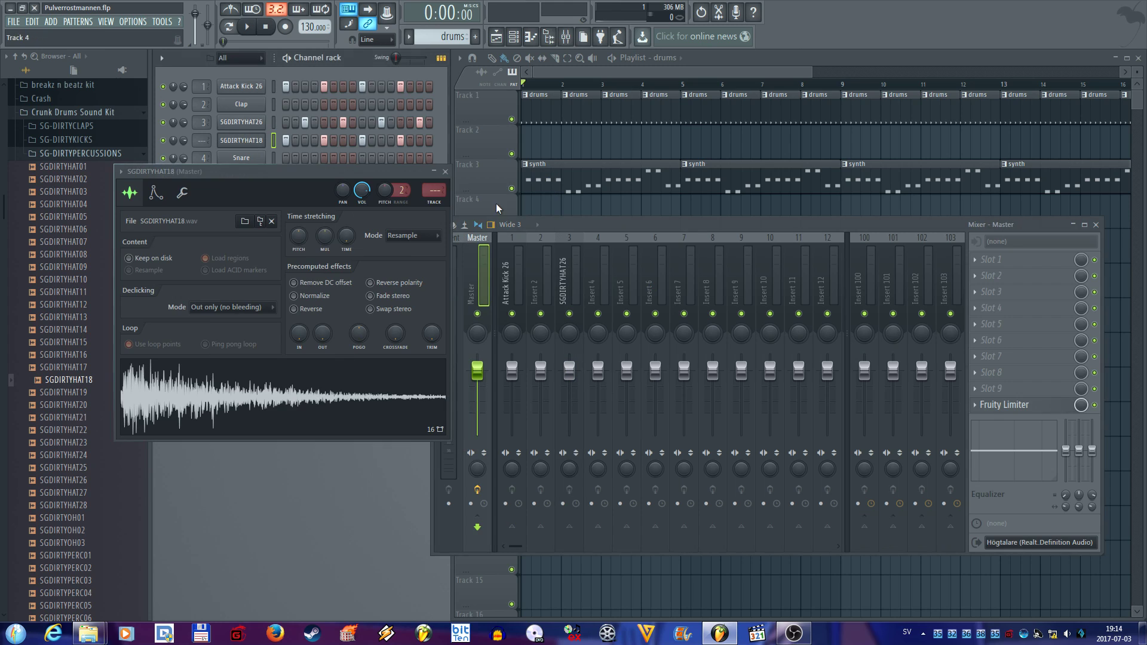
{"action": "right_click", "coordinate": [593, 273]}
{"action": "mouse_move", "coordinate": [687, 330]}
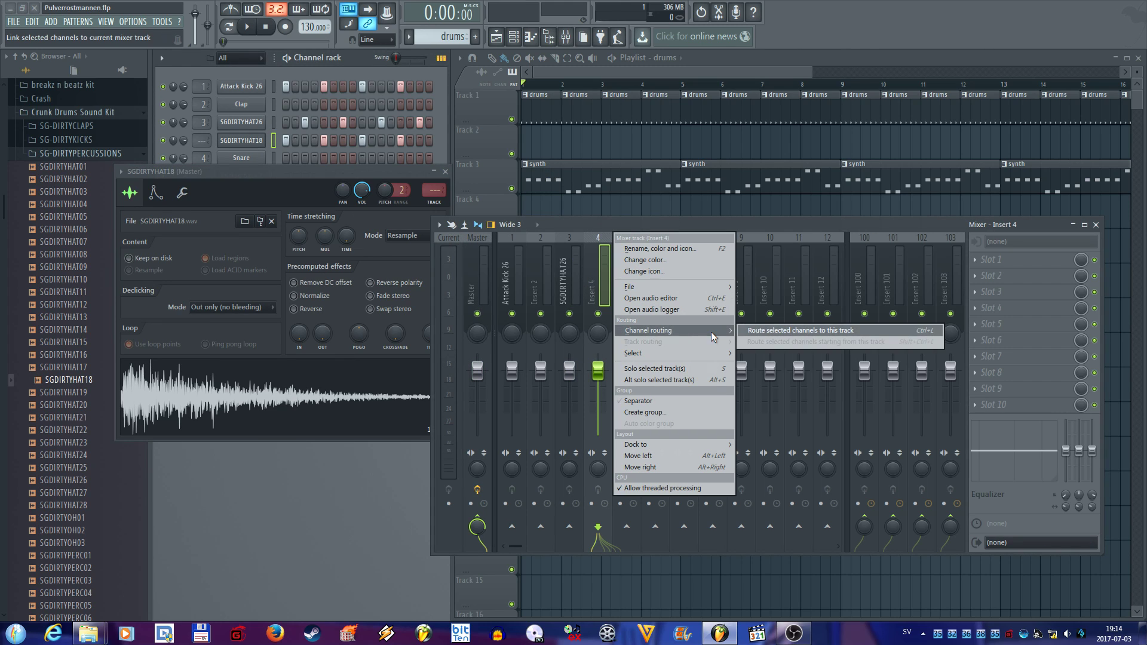
{"action": "left_click", "coordinate": [786, 332]}
{"action": "left_click_drag", "start_coordinate": [352, 172], "coordinate": [361, 331]}
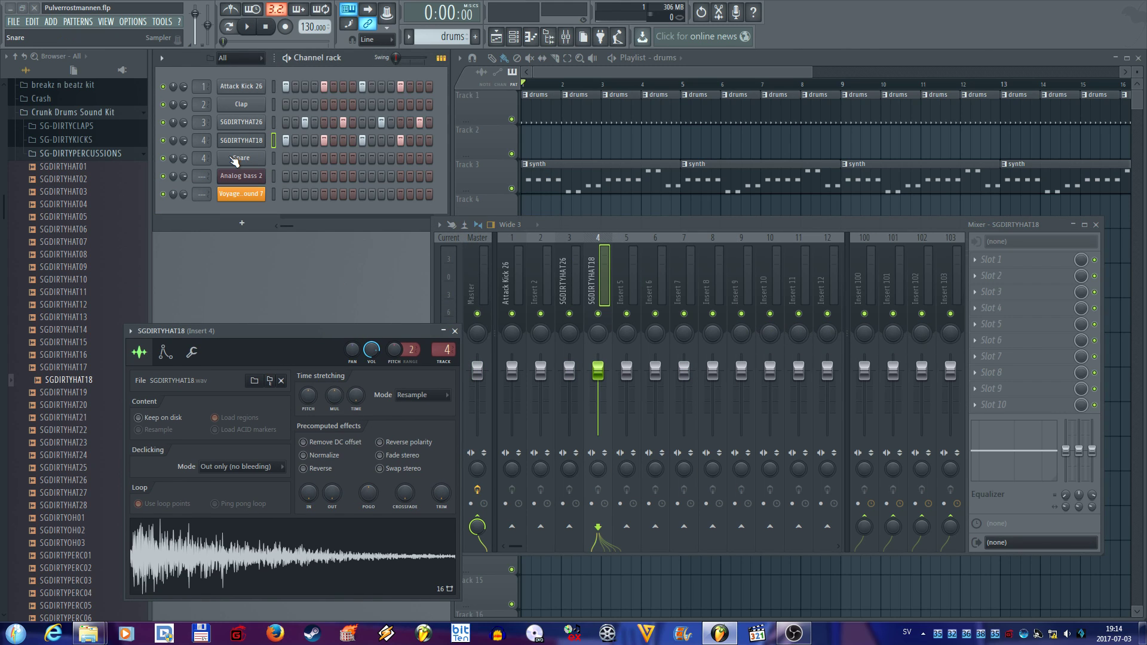
Step: Route the Analog bass 2 channel to mixer insert 5, moving its Harmor window clear of that insert
{"action": "left_click", "coordinate": [248, 179]}
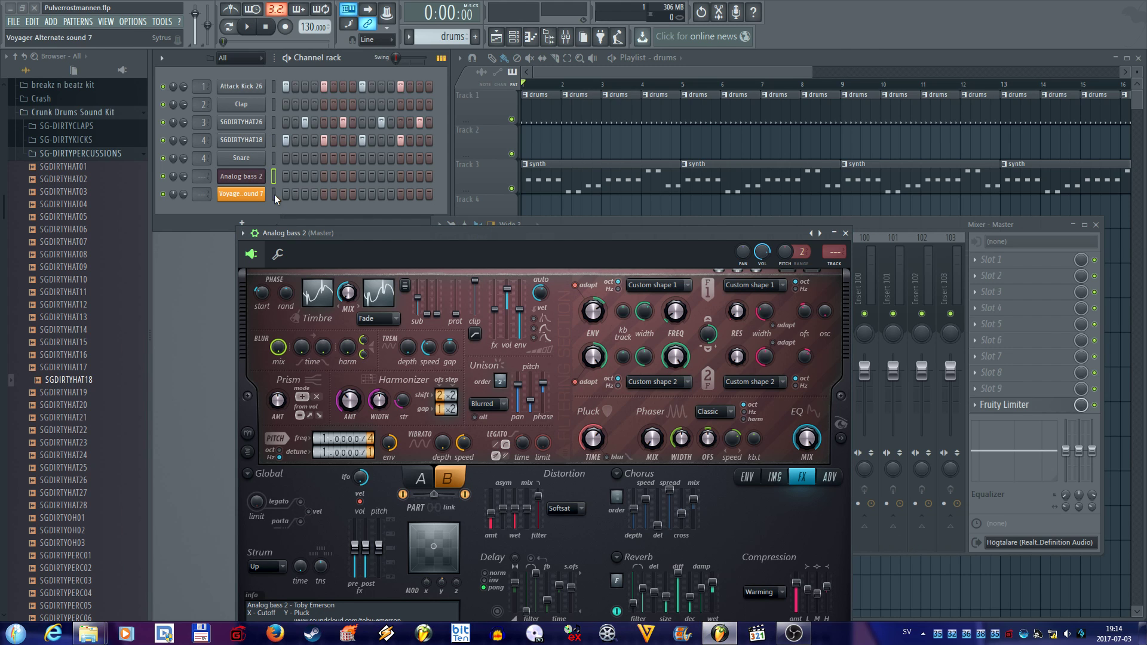
{"action": "left_click_drag", "start_coordinate": [486, 234], "coordinate": [200, 235]}
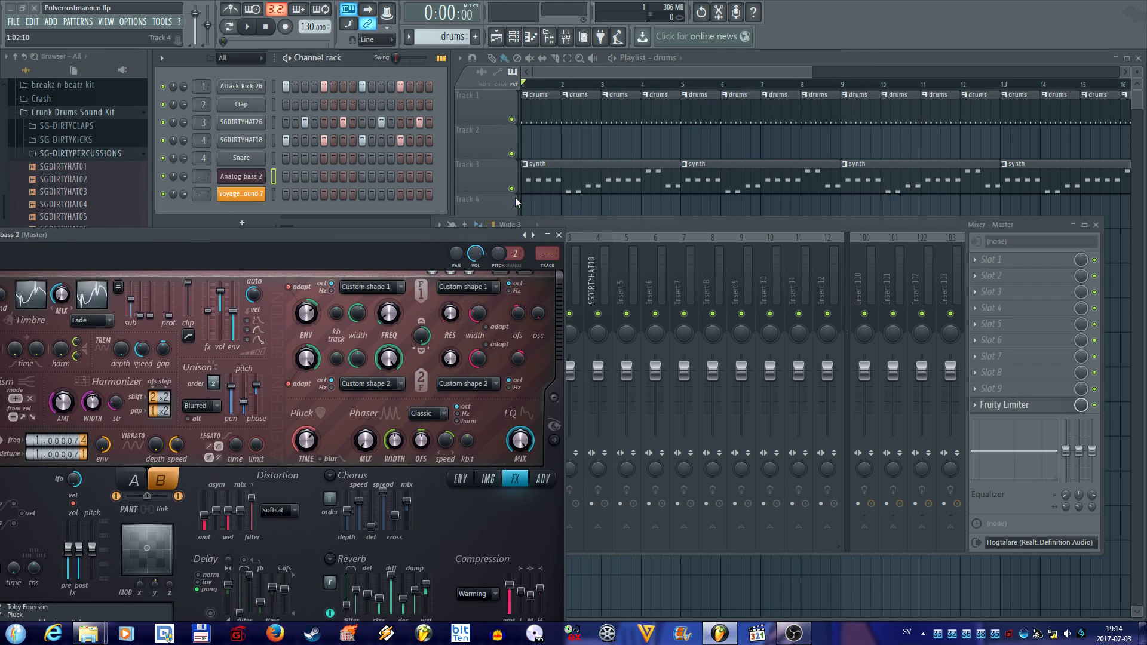
{"action": "left_click", "coordinate": [624, 256]}
{"action": "right_click", "coordinate": [622, 257]}
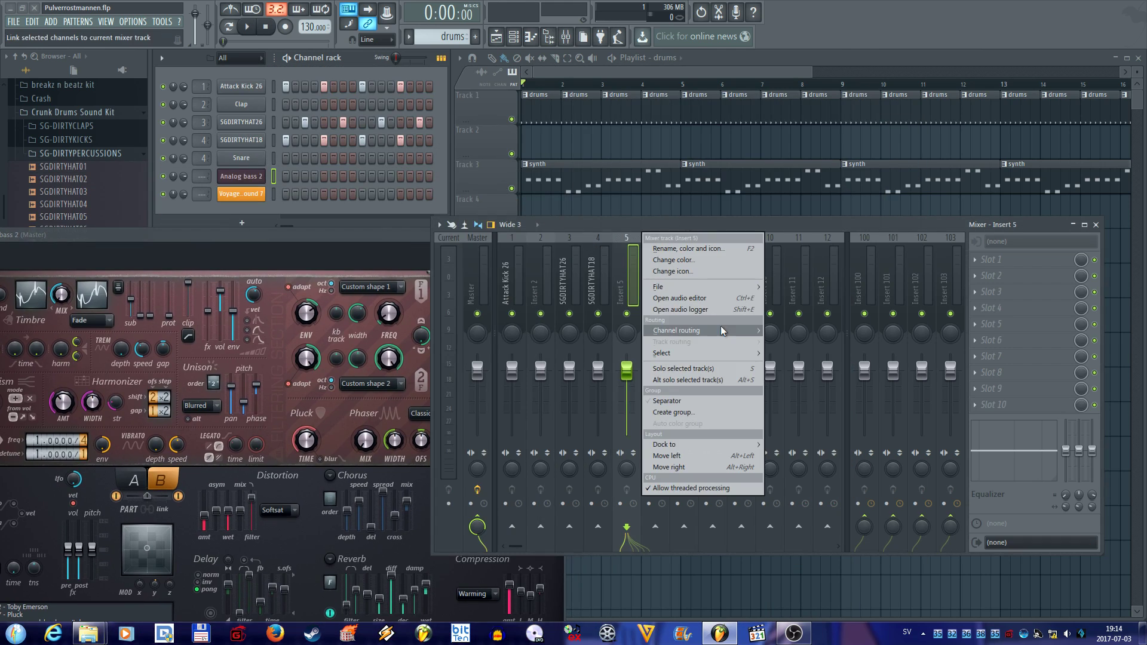
{"action": "mouse_move", "coordinate": [763, 333]}
{"action": "left_click", "coordinate": [830, 332]}
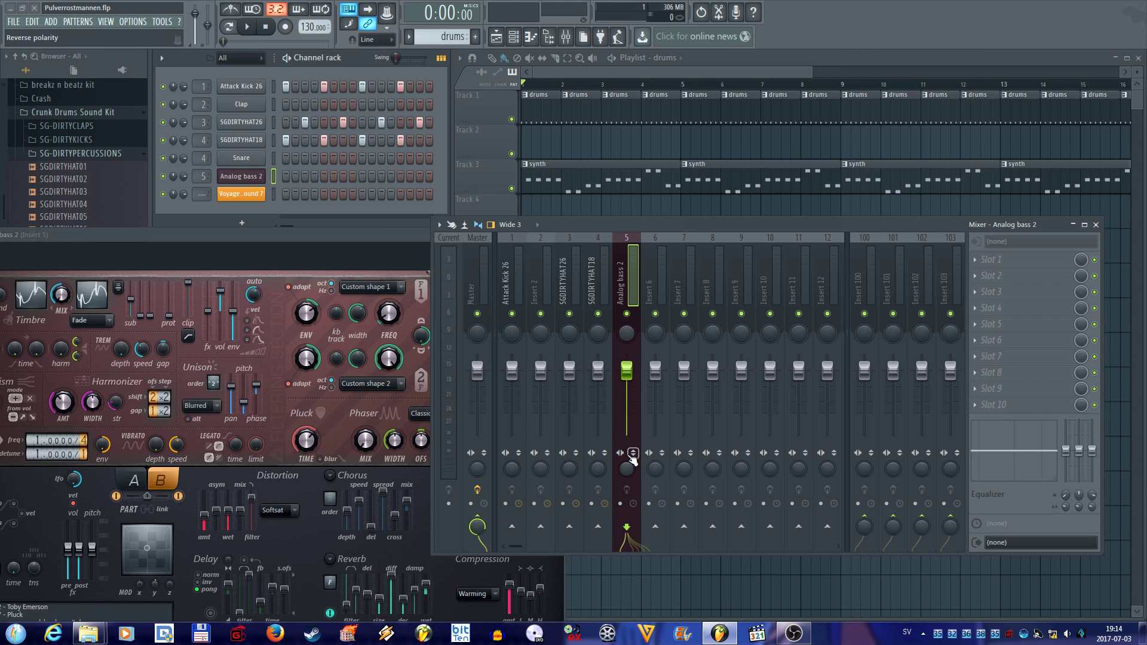
Step: Route the Voyager Alternate sound 7 channel to mixer insert 6, moving its Sytrus window clear of that insert
{"action": "left_click", "coordinate": [245, 196]}
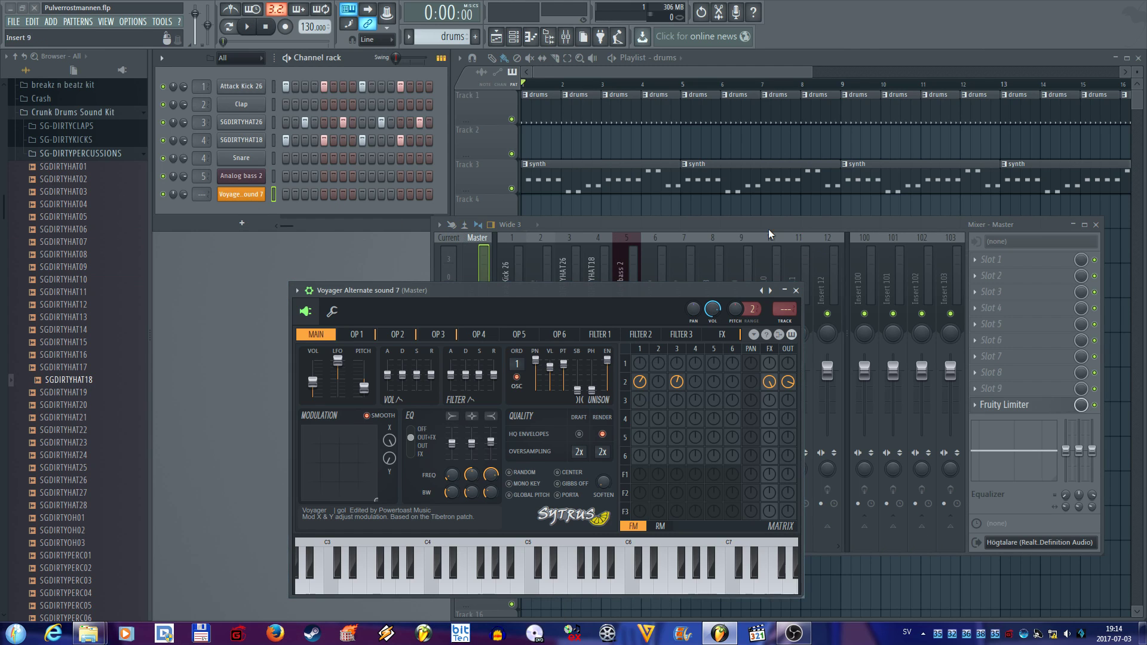
{"action": "left_click_drag", "start_coordinate": [644, 289], "coordinate": [476, 345]}
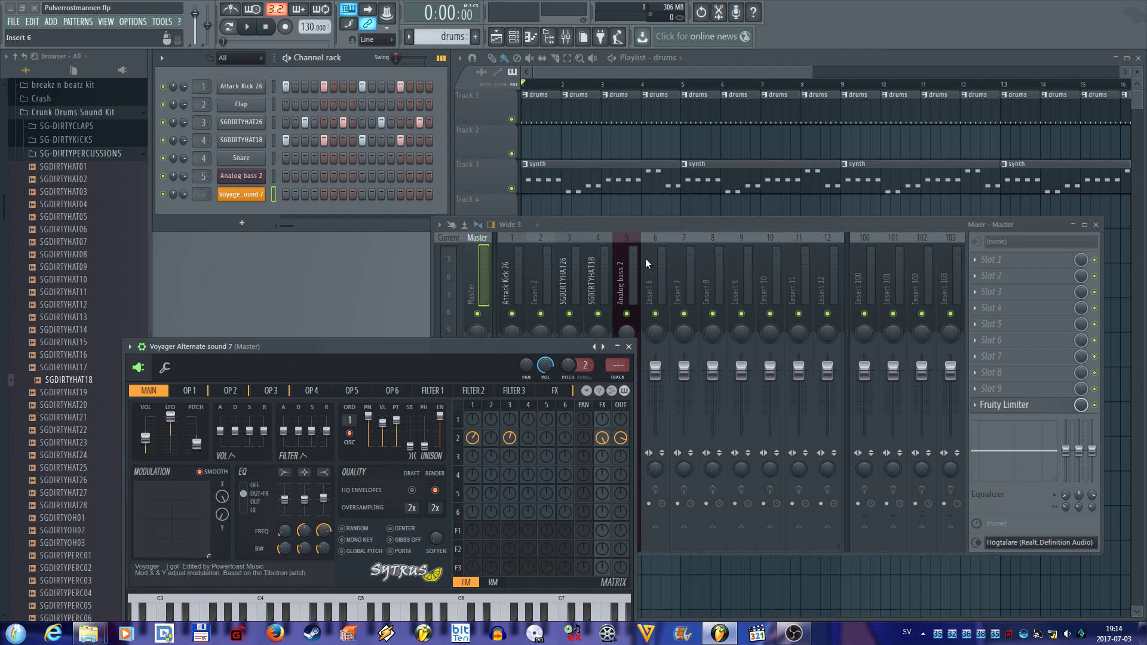
{"action": "left_click", "coordinate": [645, 258]}
{"action": "right_click", "coordinate": [647, 259]}
{"action": "mouse_move", "coordinate": [717, 329]}
{"action": "left_click", "coordinate": [831, 331]}
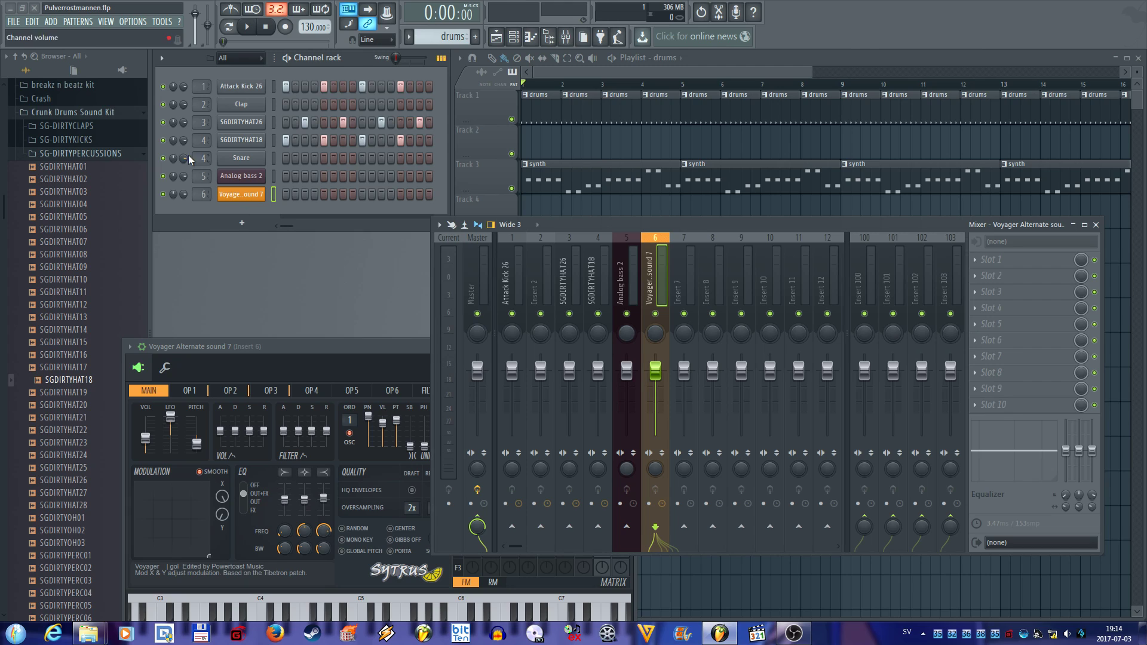
{"action": "left_click_drag", "start_coordinate": [203, 194], "coordinate": [203, 200]}
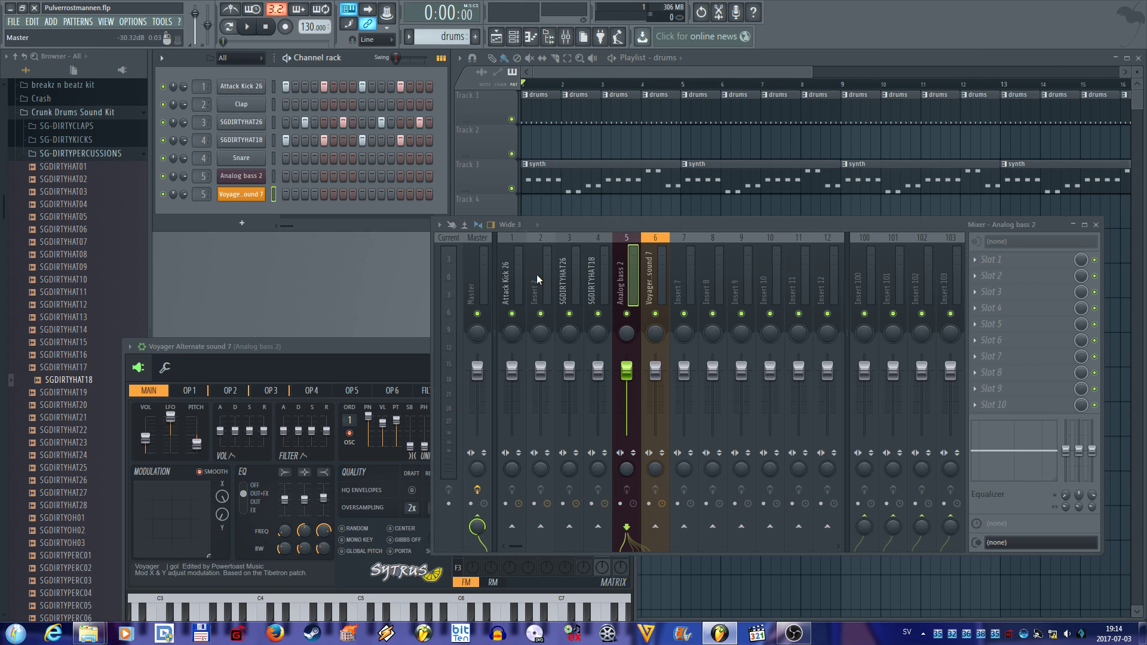
{"action": "scroll", "coordinate": [203, 195], "scroll_direction": "up", "scroll_amount": 1}
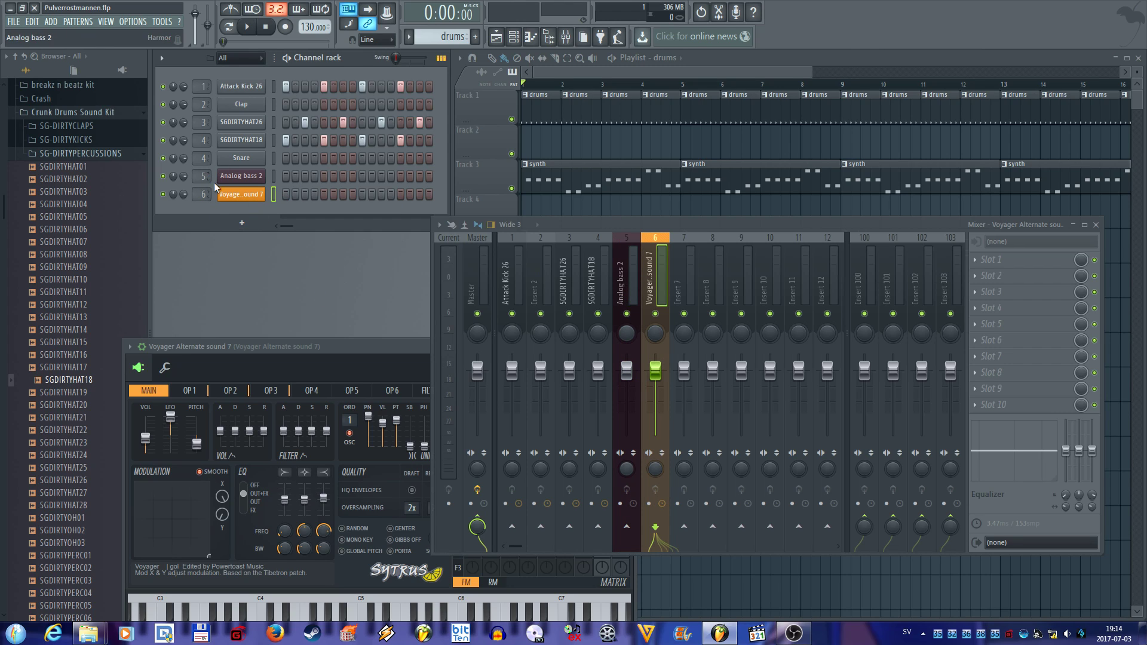
Step: Close the Voyager Alternate sound 7 window and reposition the mixer below the channel rack
{"action": "left_click_drag", "start_coordinate": [355, 339], "coordinate": [329, 288]}
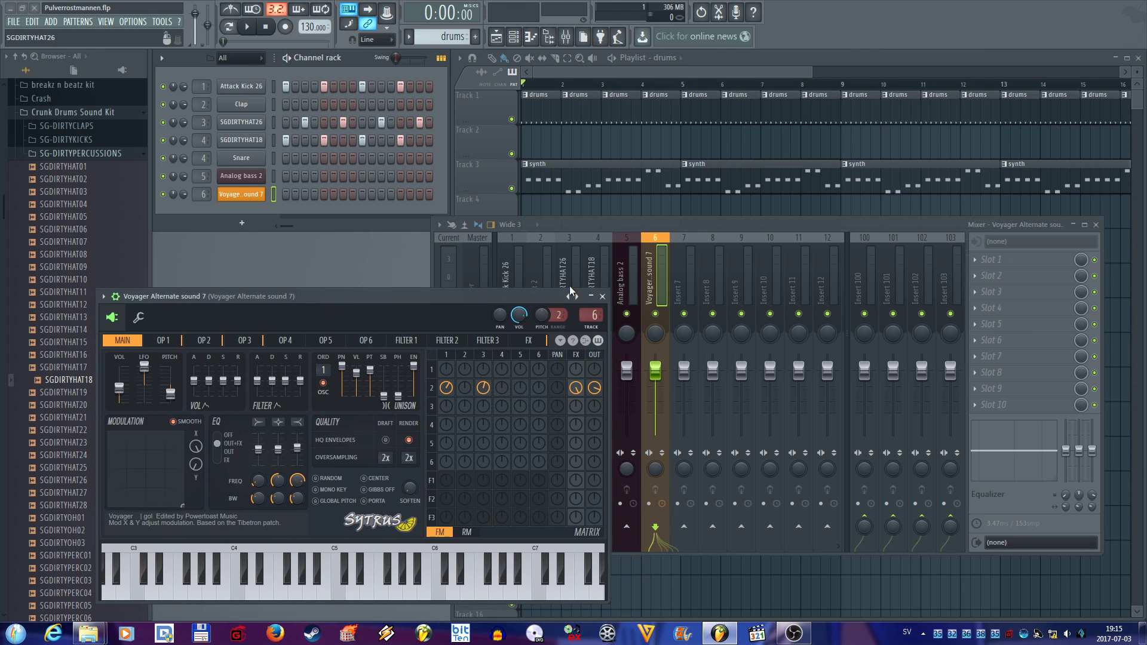
{"action": "left_click", "coordinate": [602, 296]}
{"action": "left_click_drag", "start_coordinate": [626, 225], "coordinate": [531, 249]}
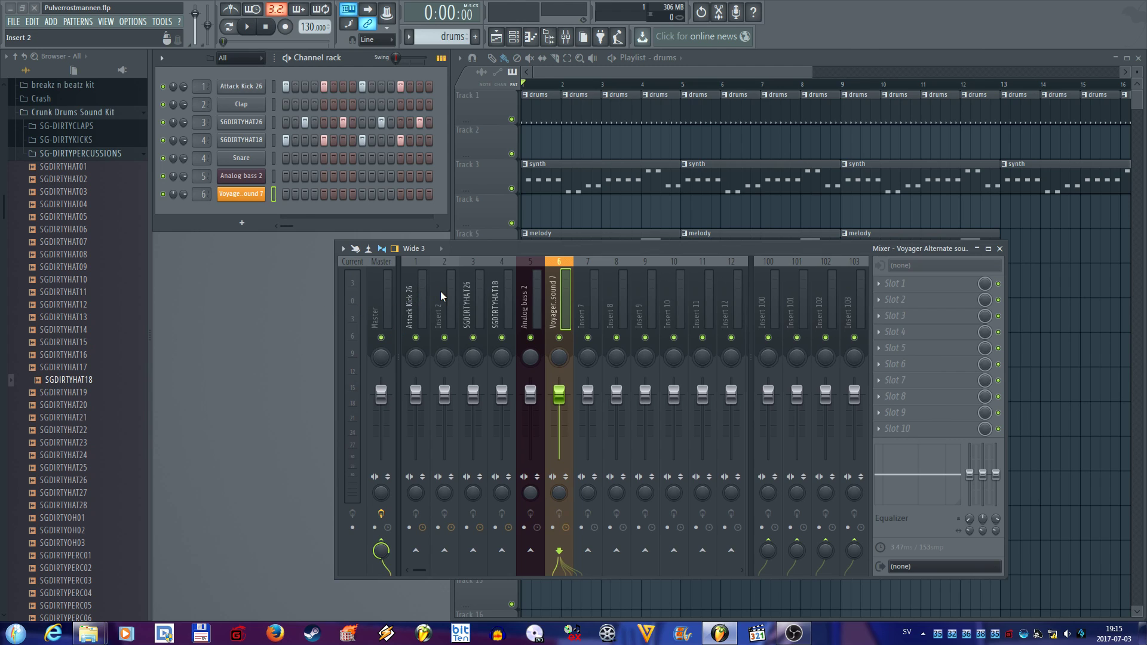
Step: While the song plays, lower the Analog bass 2 mixer track to about -3.6 dB and the Voyager Alternate sound 7 track slightly
{"action": "key", "text": "space"}
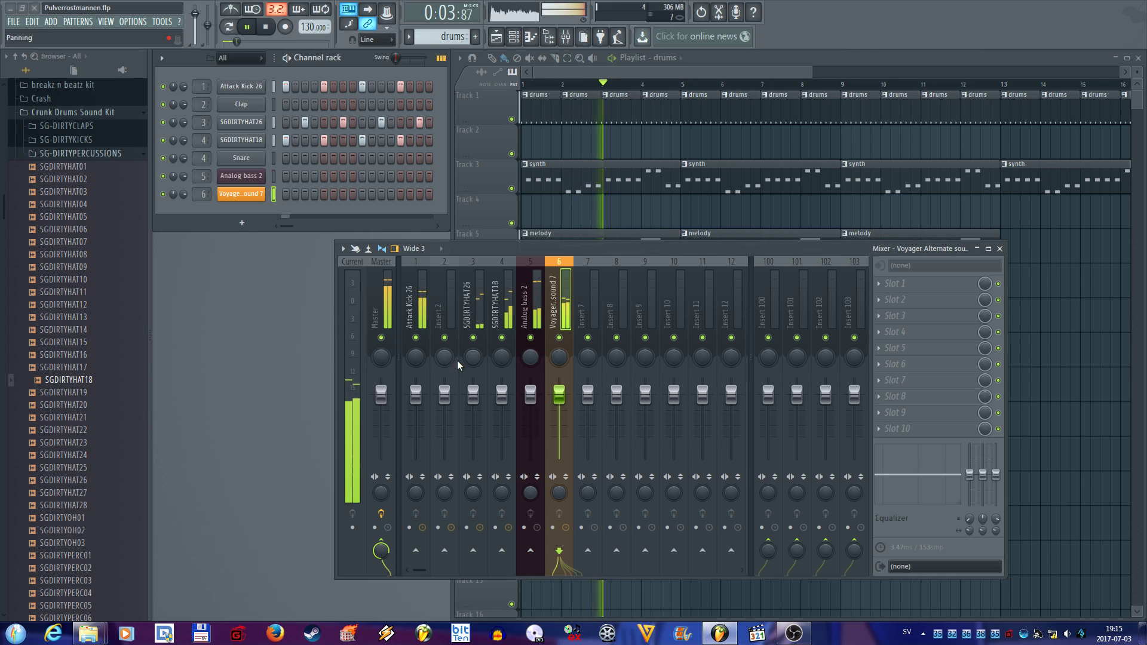
{"action": "left_click_drag", "start_coordinate": [563, 395], "coordinate": [535, 406]}
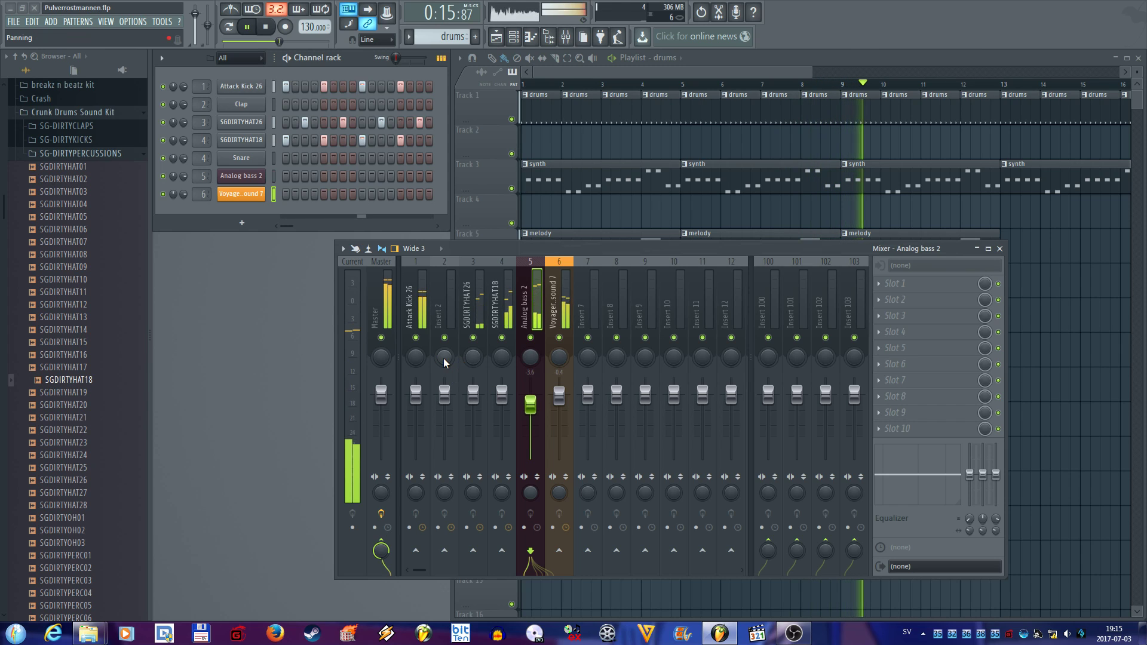
Step: Pan the SGDIRTYHAT26 and SGDIRTYHAT18 mixer tracks off centre and replay the song to hear the result
{"action": "left_click_drag", "start_coordinate": [472, 359], "coordinate": [501, 365]}
{"action": "key", "text": "space"}
{"action": "key", "text": "space"}
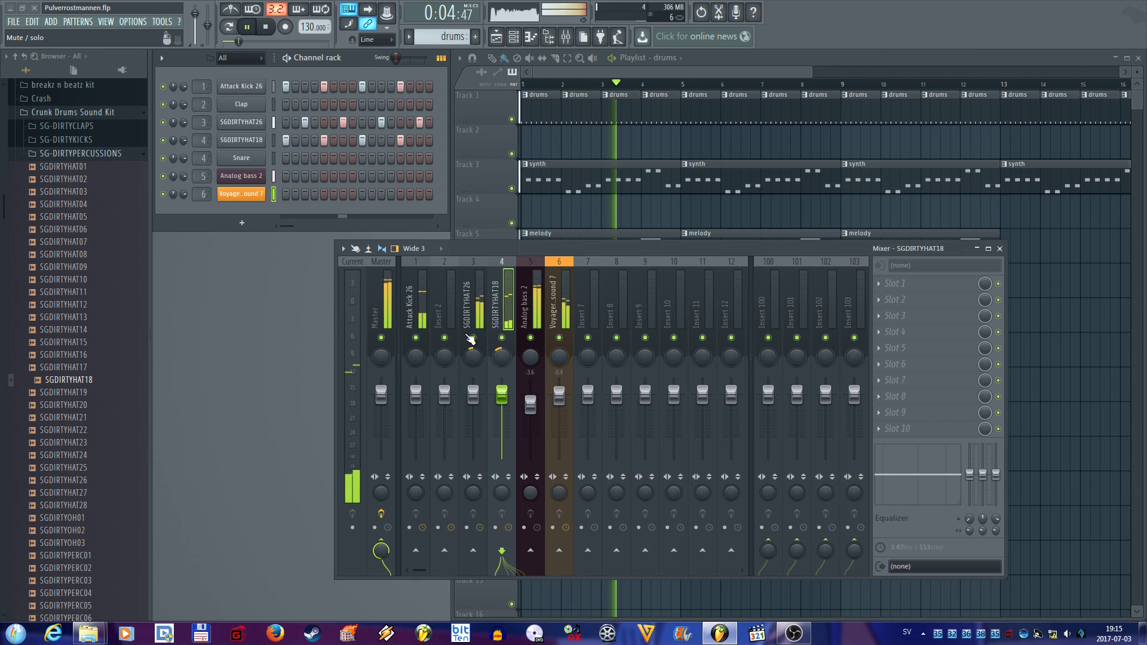
{"action": "key", "text": "space"}
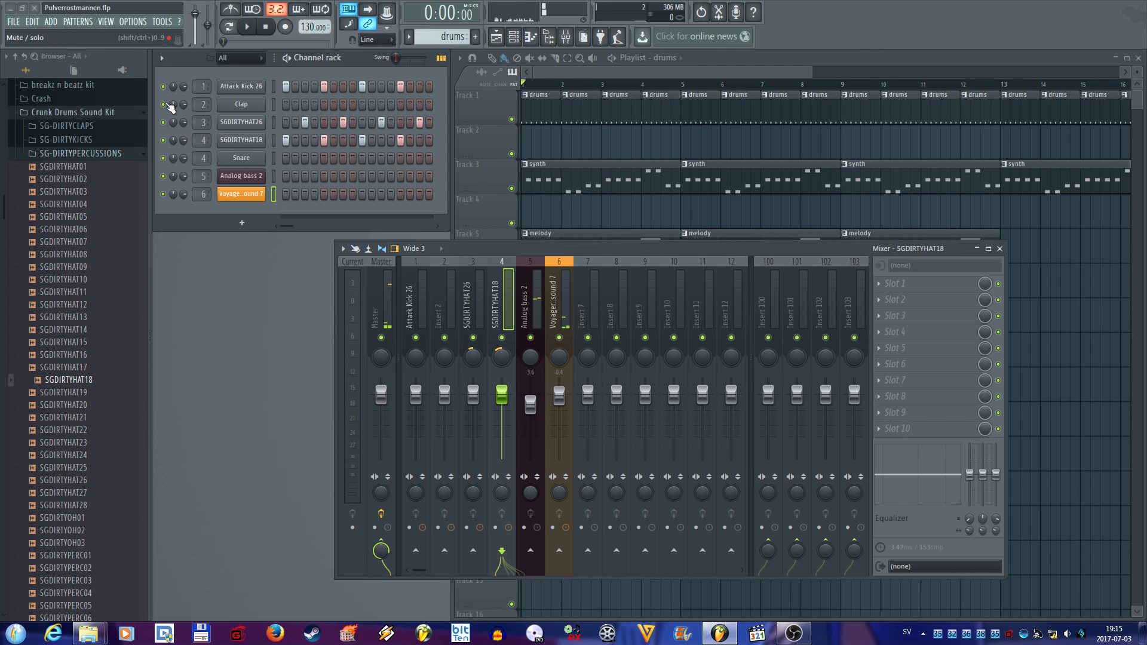
Step: Mute and unmute the Attack Kick 26 mixer track and select that track
{"action": "left_click", "coordinate": [417, 338]}
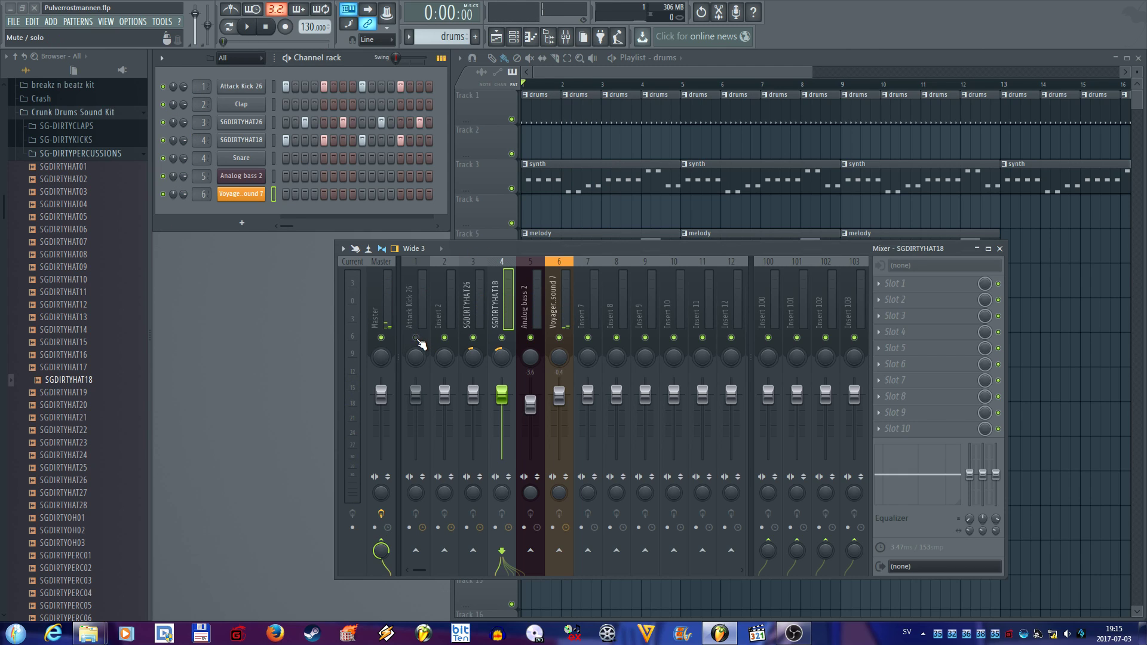
{"action": "left_click", "coordinate": [416, 338]}
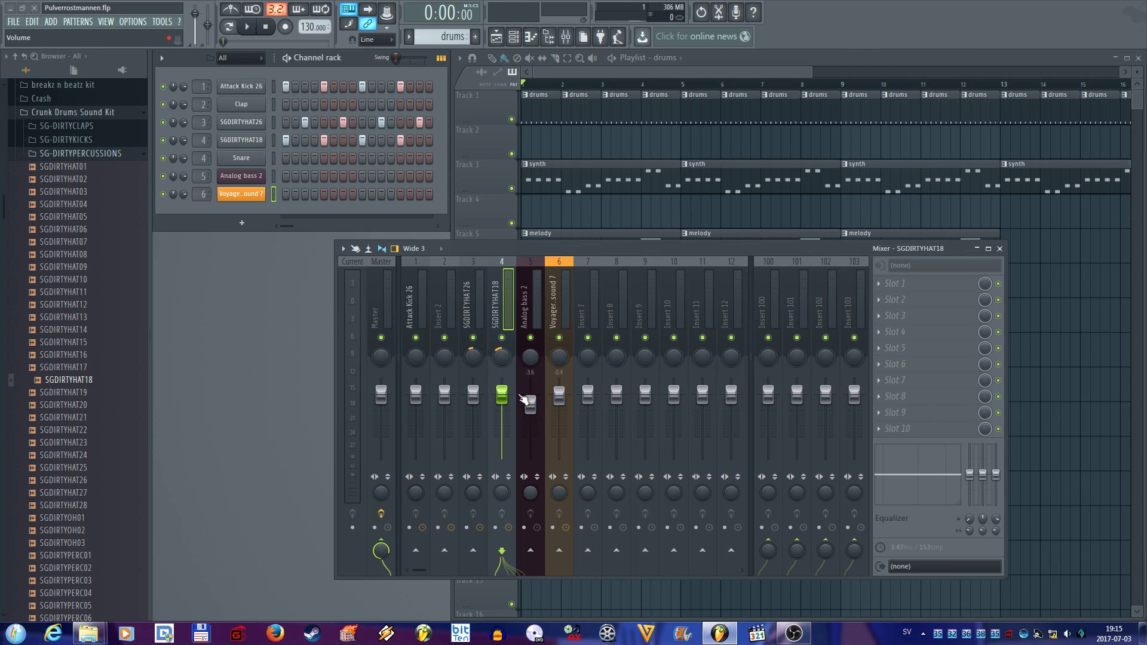
{"action": "left_click", "coordinate": [411, 298]}
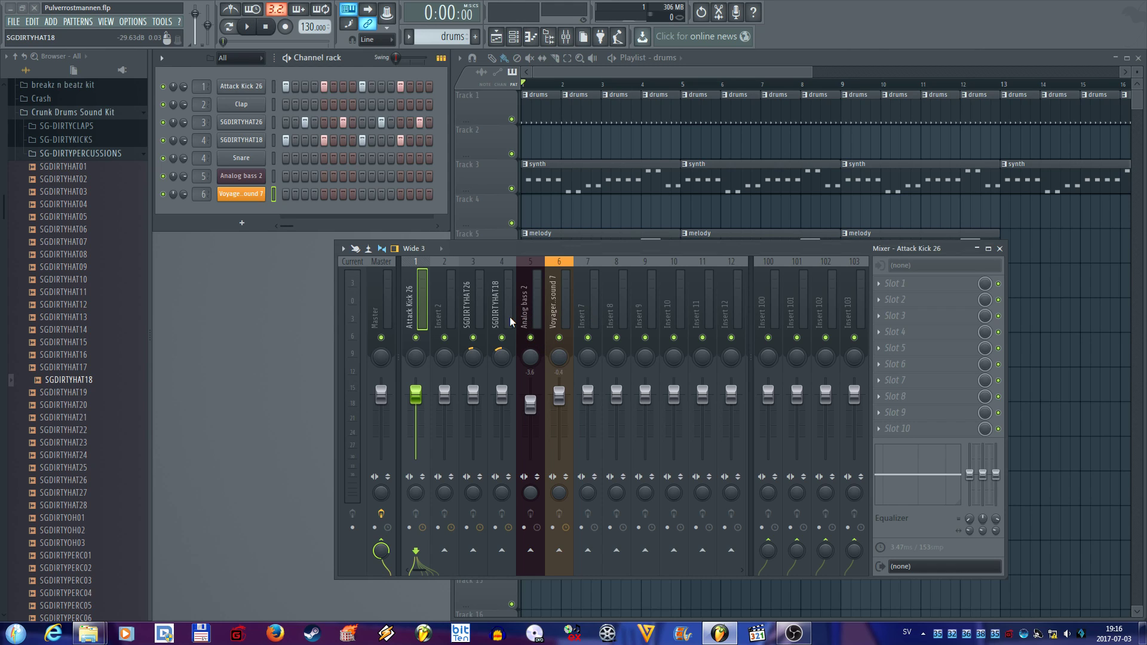
Step: Add Fruity Reeverb 2 to effect slot 1 of the Voyager Alternate sound 7 mixer track and place its window above the mixer
{"action": "left_click", "coordinate": [559, 308]}
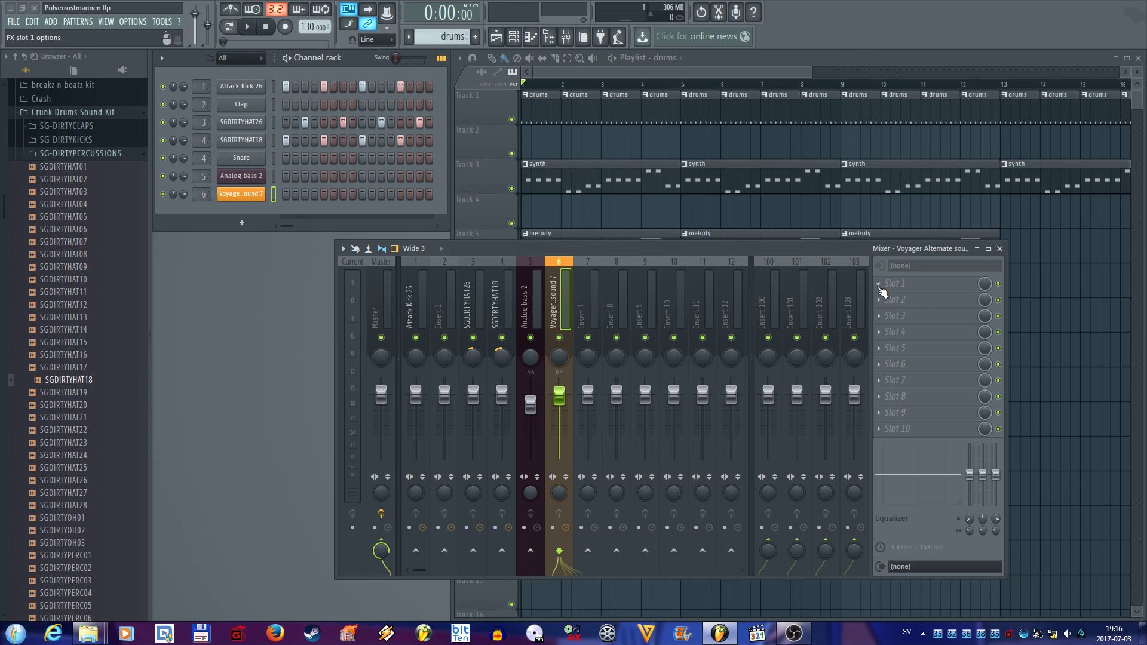
{"action": "left_click", "coordinate": [882, 286]}
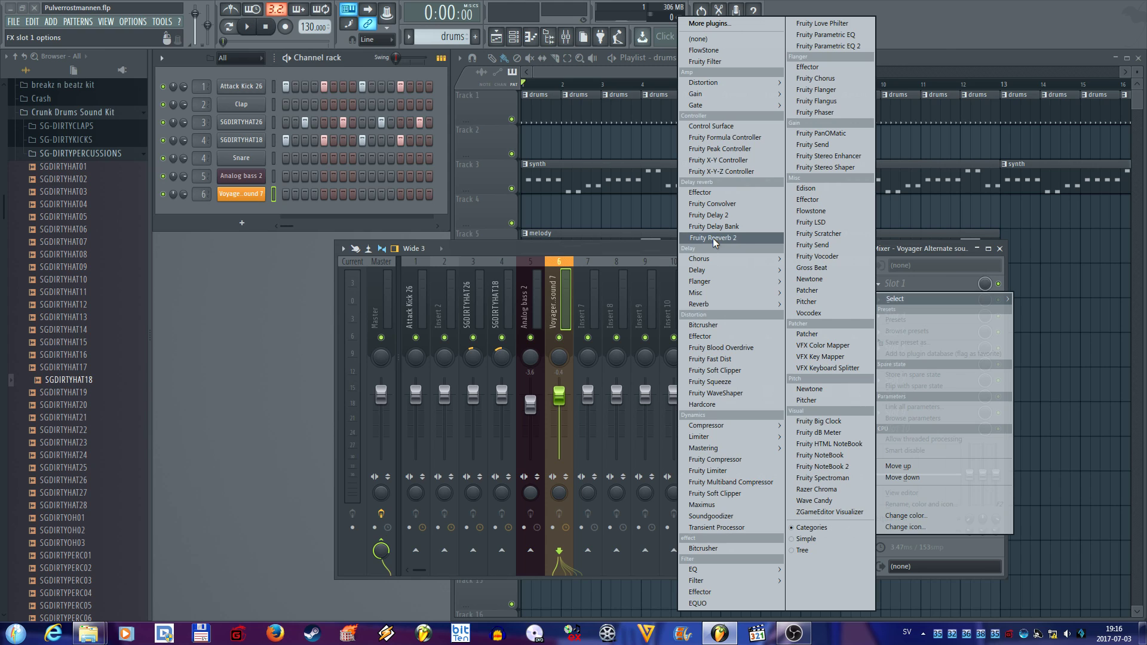
{"action": "left_click", "coordinate": [713, 238]}
{"action": "left_click_drag", "start_coordinate": [283, 168], "coordinate": [625, 128]}
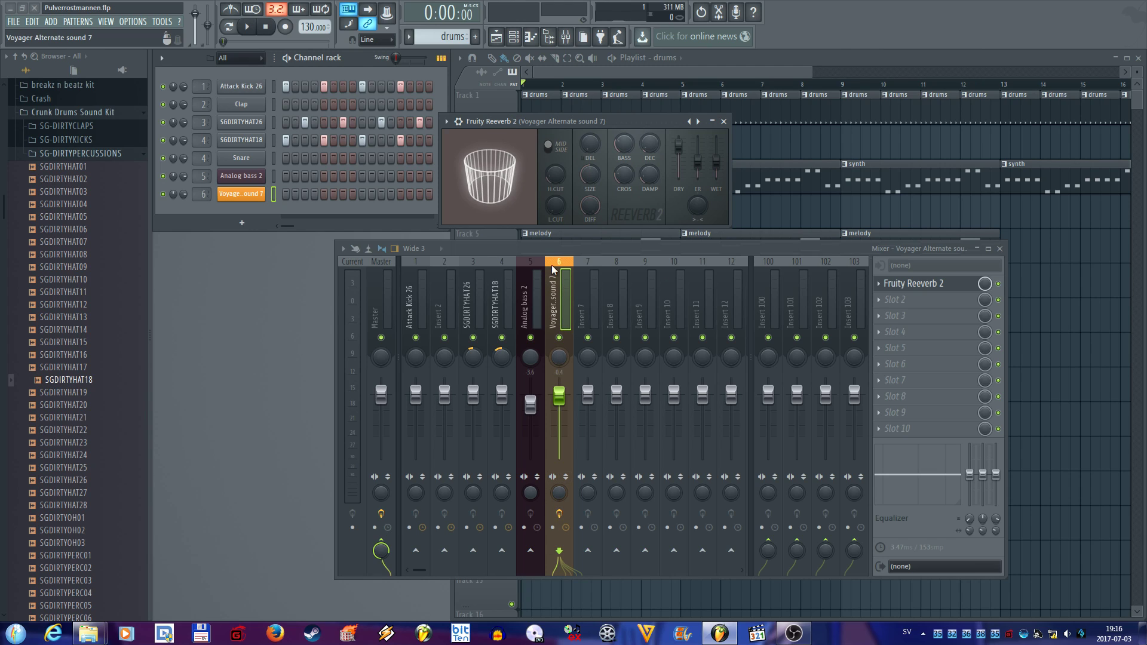
Step: While auditioning notes, raise the wet level and decay of Fruity Reeverb 2, and shift its window slightly
{"action": "key", "text": "q"}
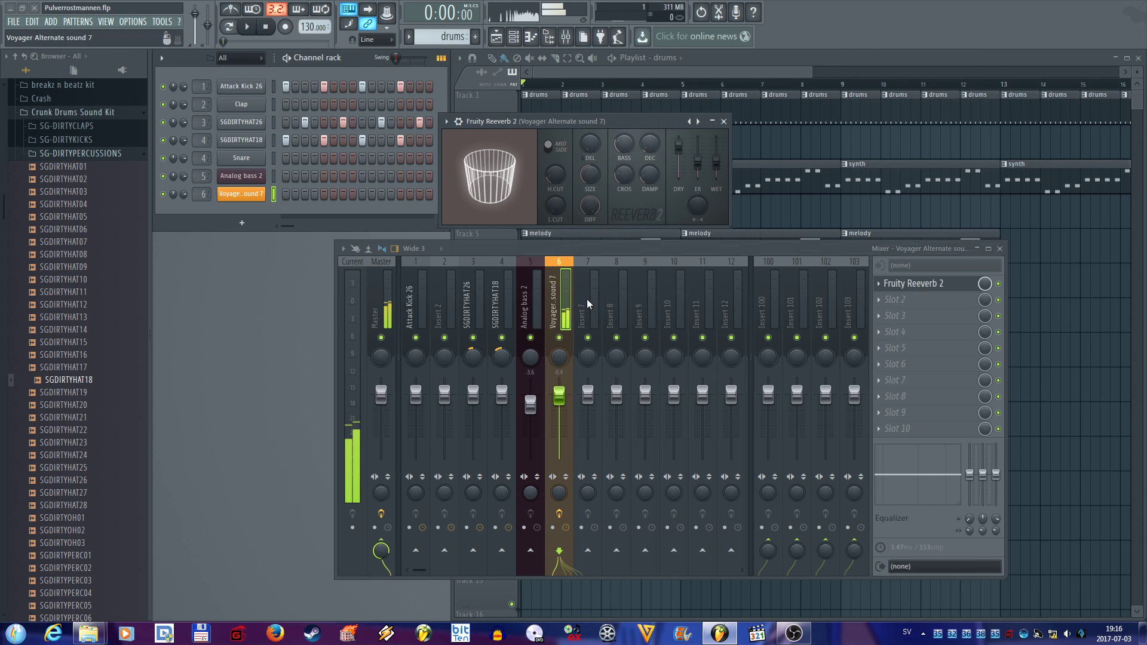
{"action": "left_click_drag", "start_coordinate": [716, 161], "coordinate": [716, 154]}
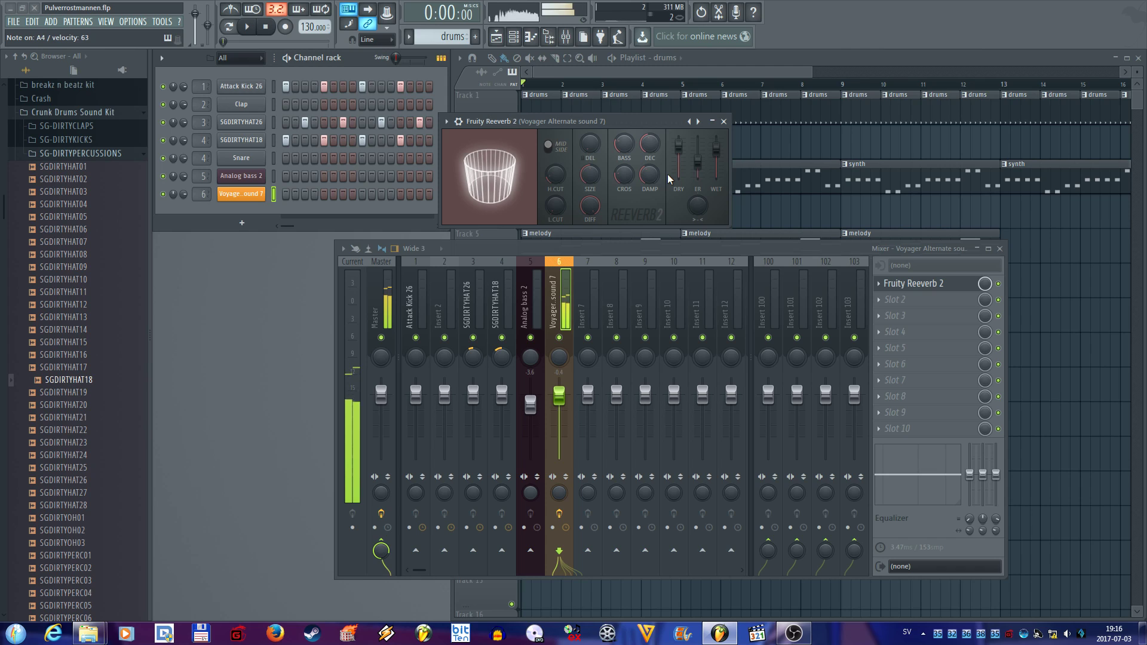
{"action": "left_click_drag", "start_coordinate": [650, 143], "coordinate": [650, 135]}
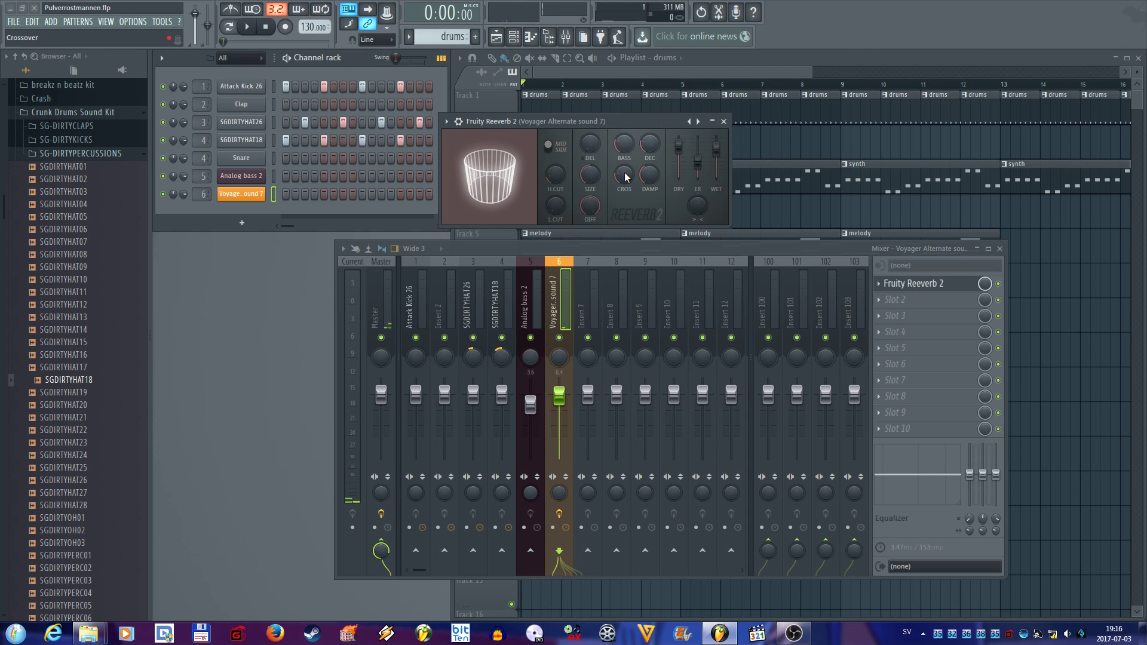
{"action": "mouse_move", "coordinate": [625, 123]}
{"action": "left_mouse_down"}
{"action": "mouse_move", "coordinate": [560, 181]}
{"action": "mouse_move", "coordinate": [552, 129]}
{"action": "mouse_move", "coordinate": [643, 134]}
{"action": "left_mouse_up"}
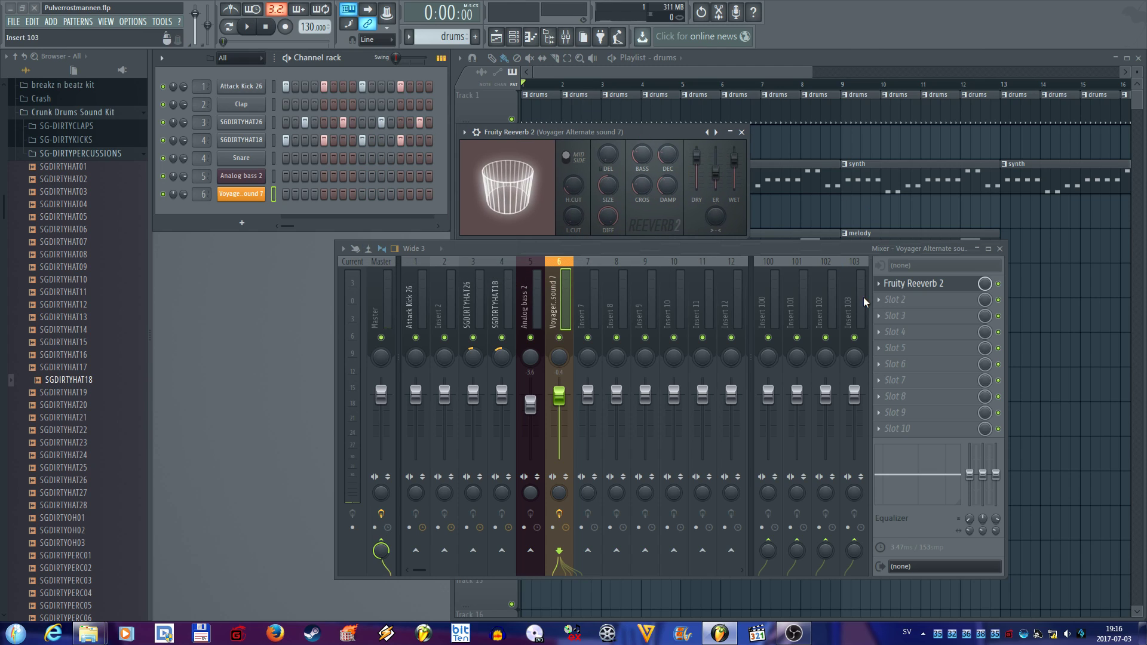
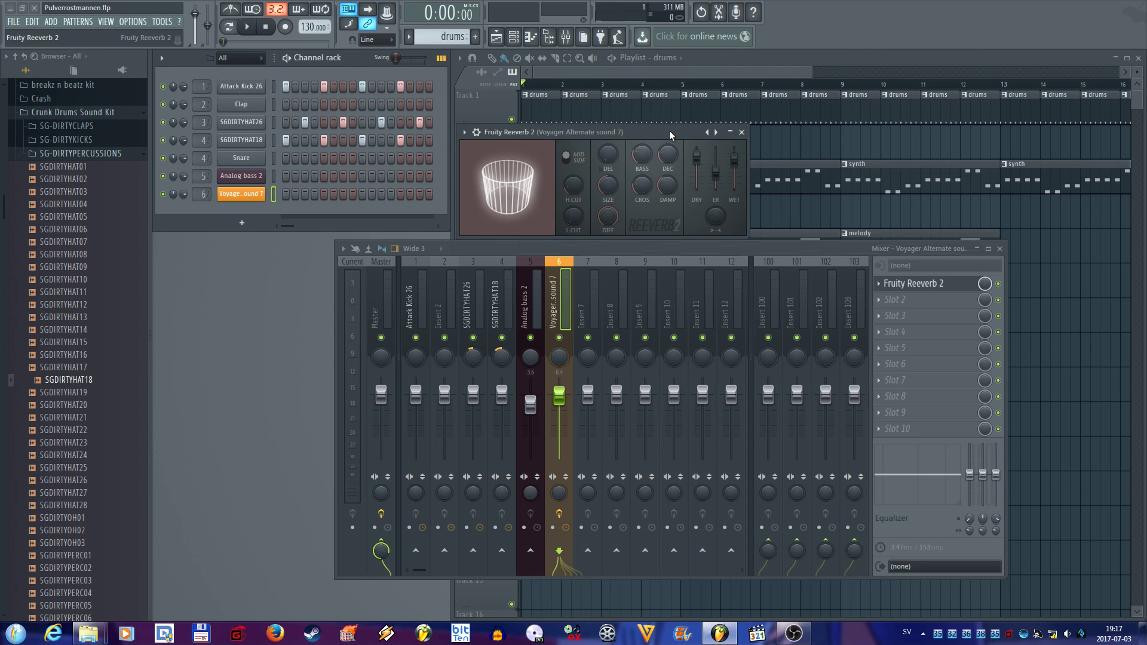
Step: Clear the Fruity Reeverb 2 window and the mixer off the playlist and play the arrangement twice from the start
{"action": "left_click_drag", "start_coordinate": [671, 133], "coordinate": [1146, 71]}
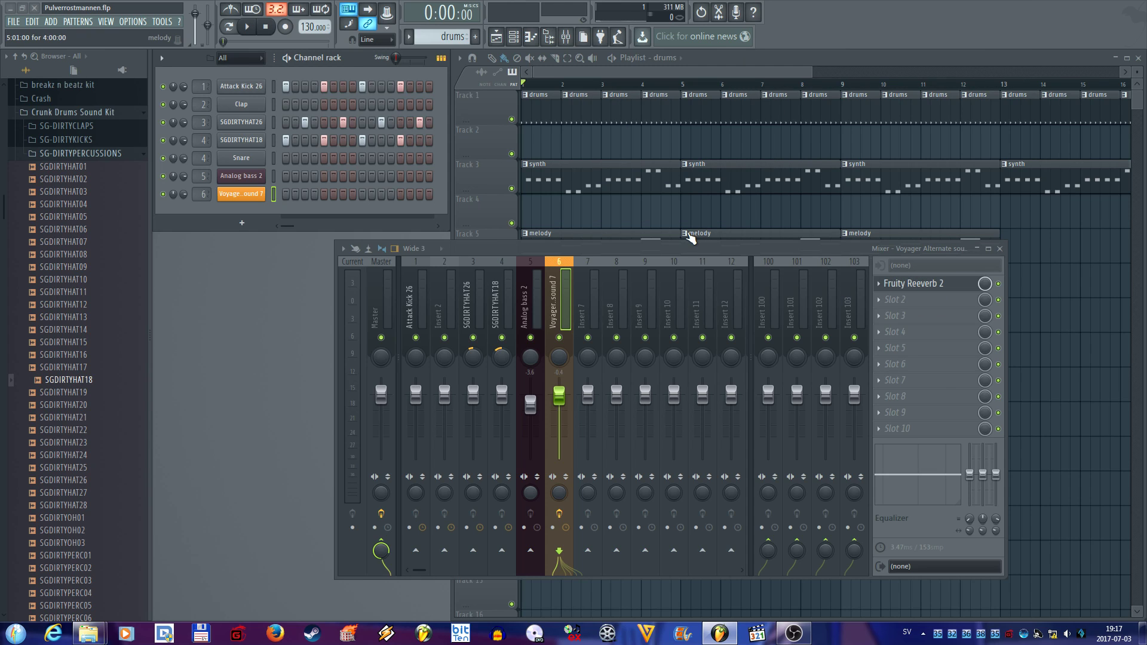
{"action": "key", "text": "F9"}
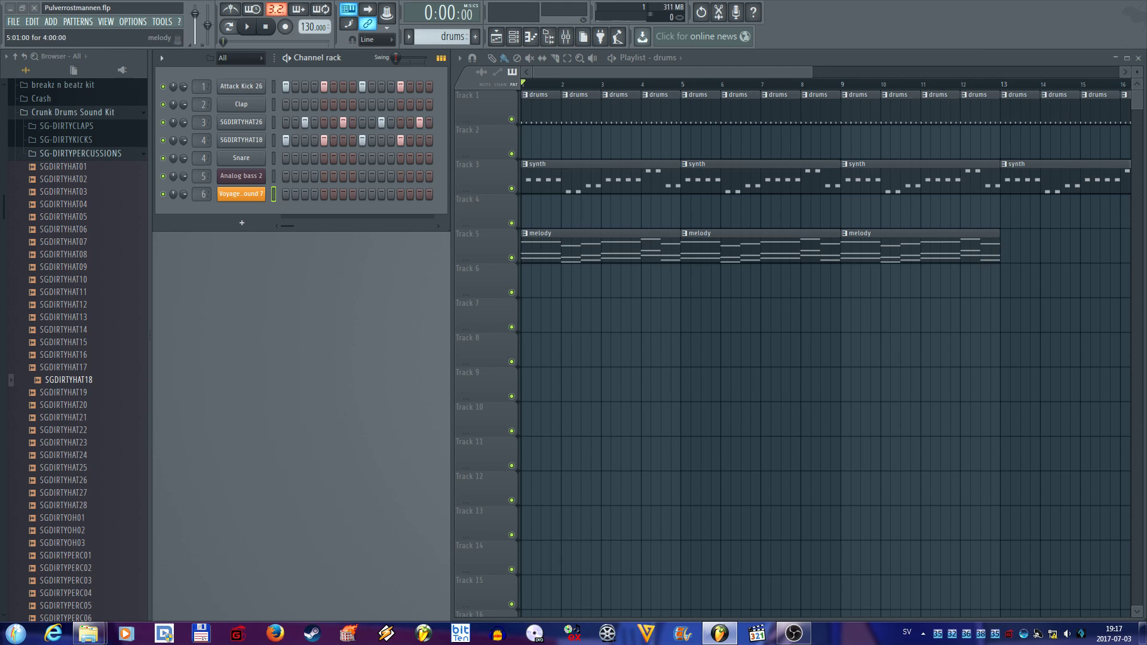
{"action": "key", "text": "space"}
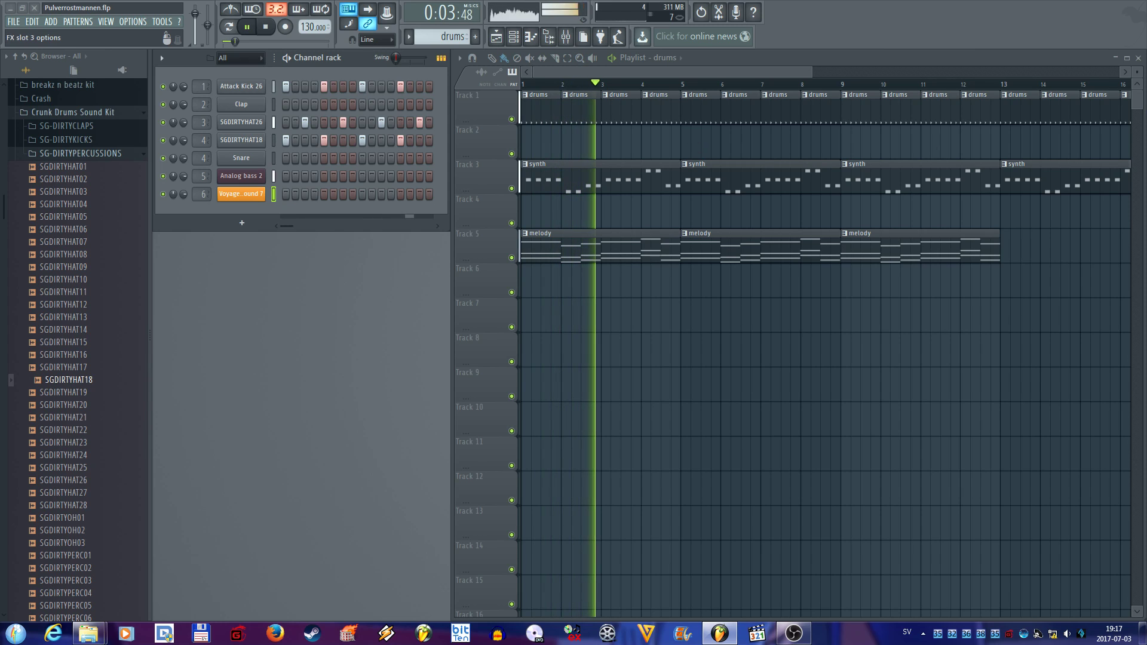
{"action": "key", "text": "space"}
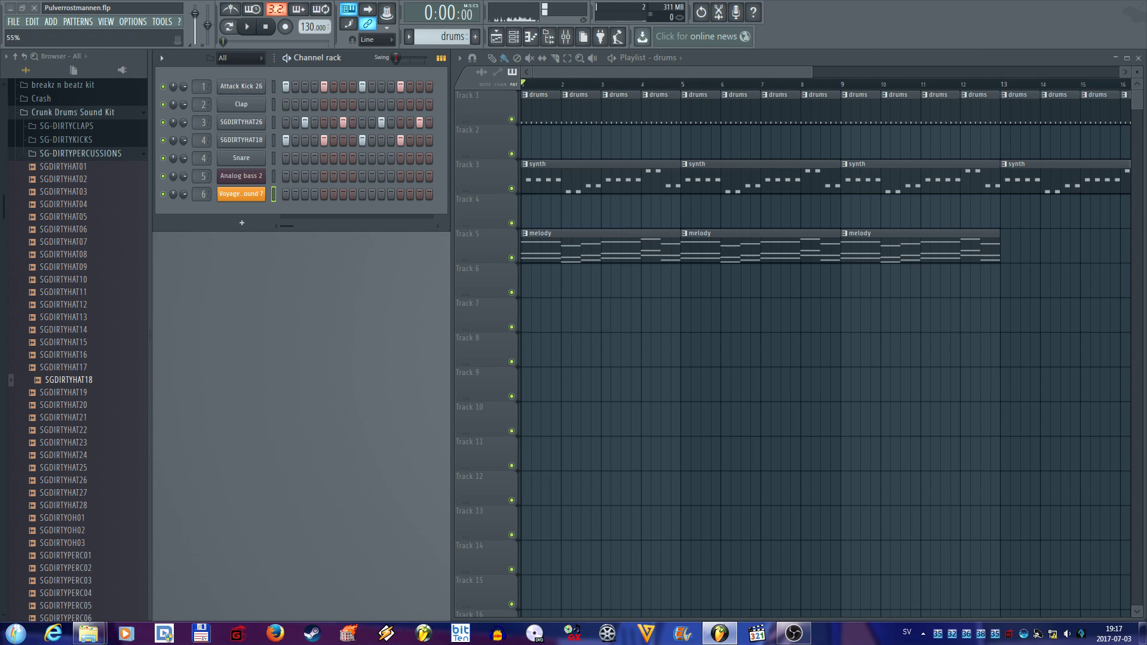
{"action": "key", "text": "space"}
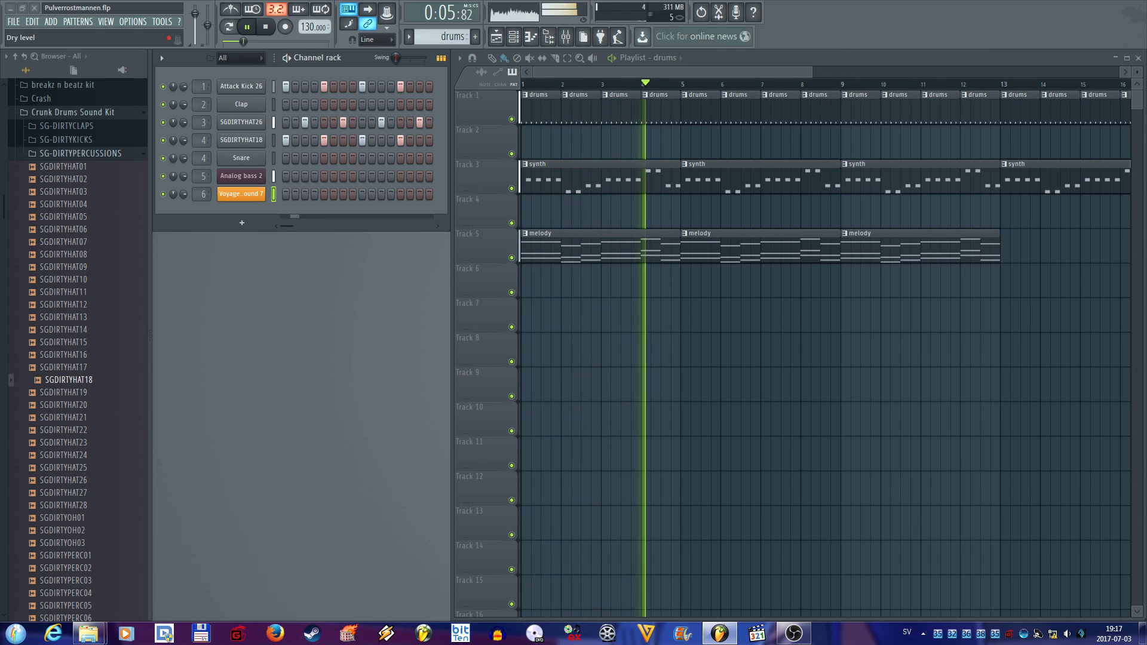
{"action": "key", "text": "space"}
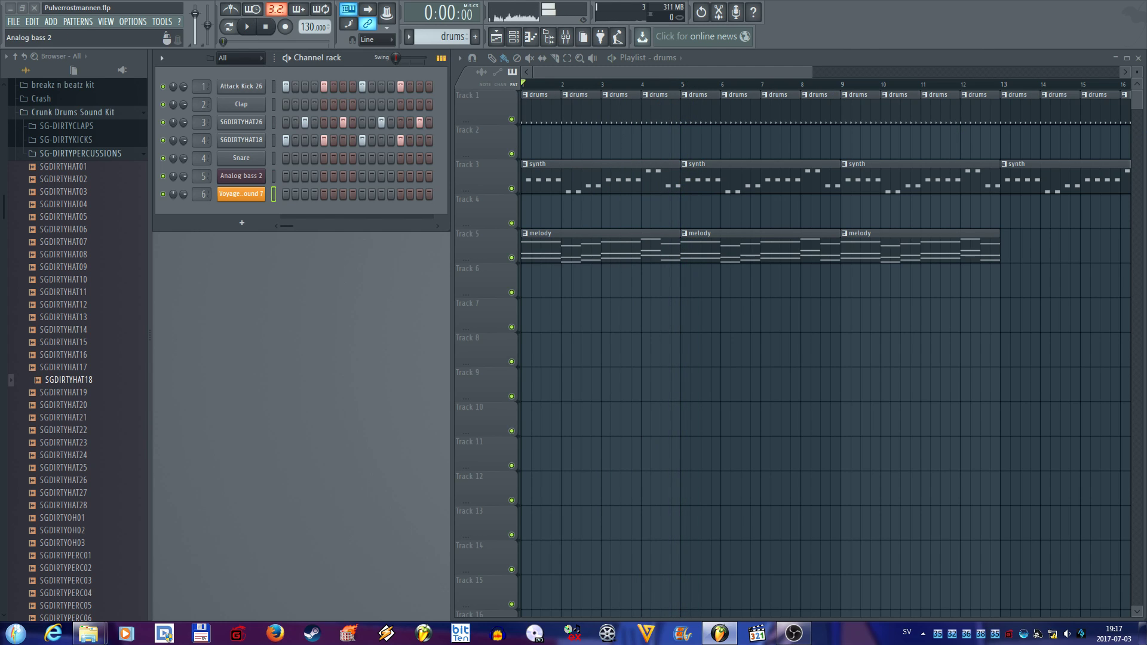
Step: Bring the mixer back over the playlist to review its tracks and clear it off the screen again
{"action": "key", "text": "F9"}
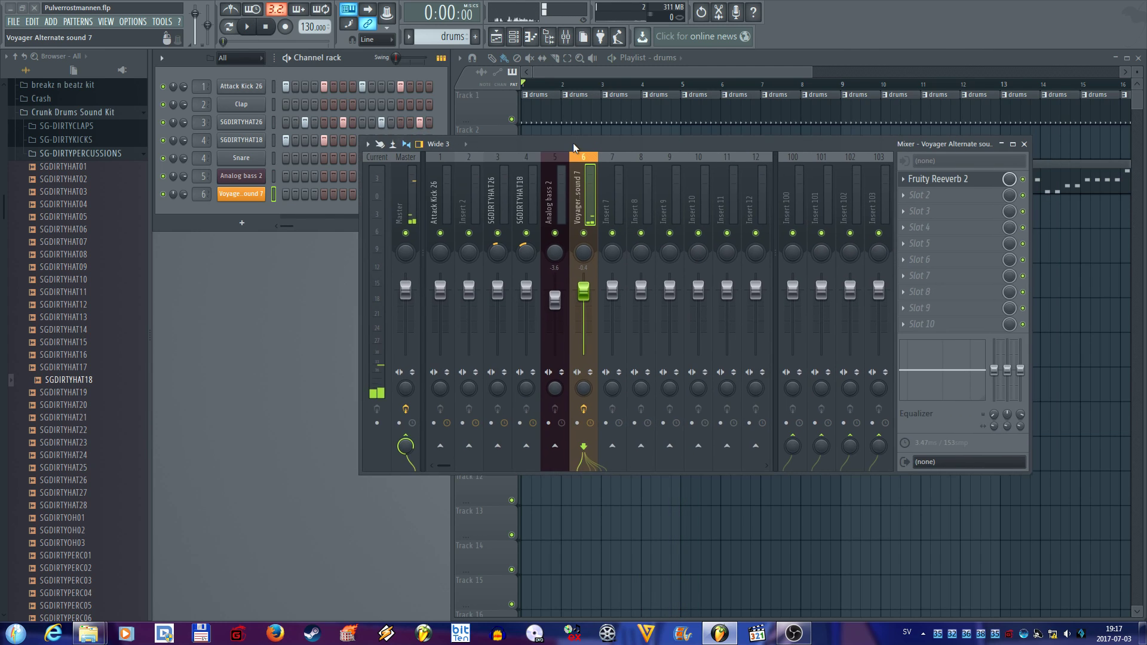
{"action": "left_click_drag", "start_coordinate": [554, 151], "coordinate": [514, 215]}
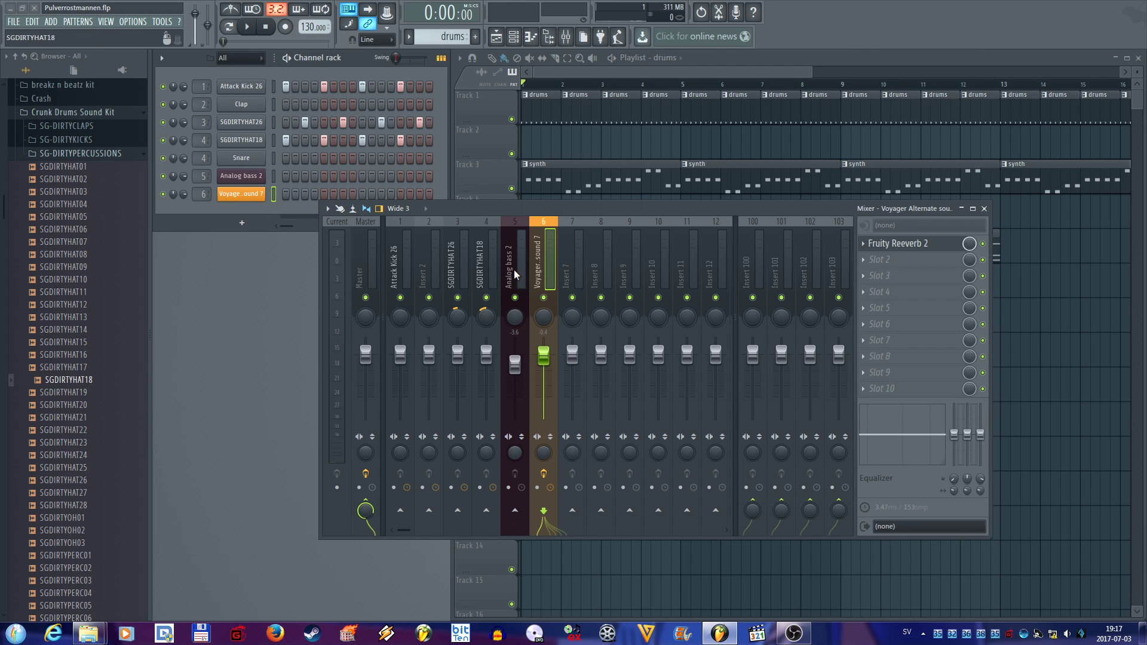
{"action": "left_click_drag", "start_coordinate": [596, 207], "coordinate": [1146, 107]}
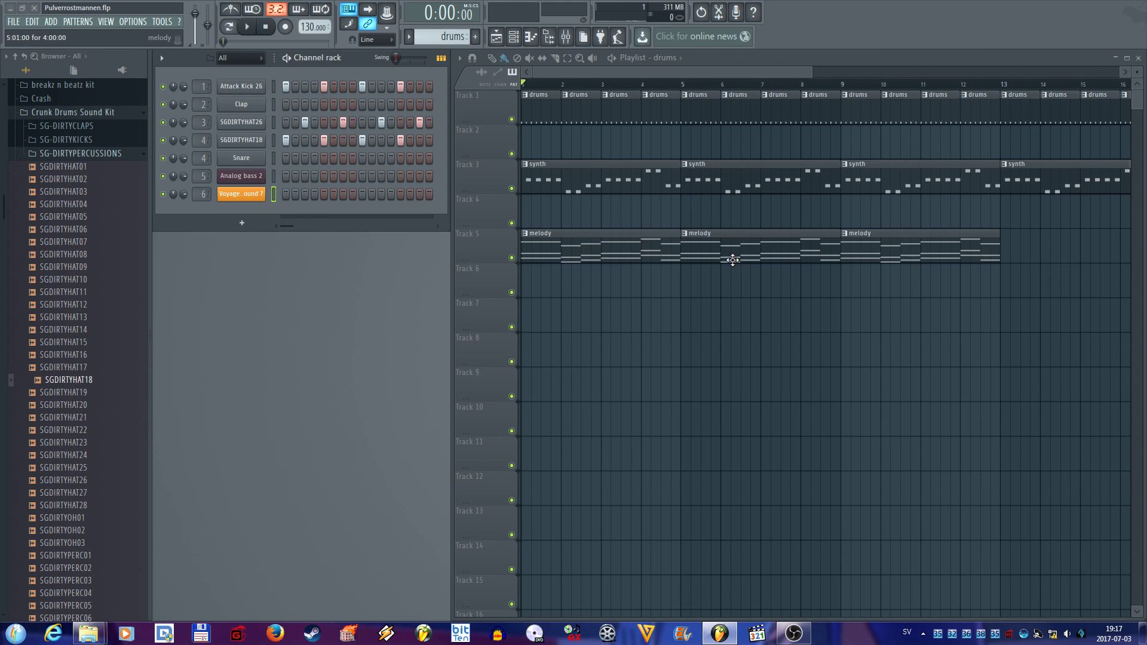
Step: Select the drums, synth and melody clips of bars 1–12, copy them to tracks 7, 9 and 11, and delete the copies
{"action": "left_click_drag", "start_coordinate": [661, 70], "coordinate": [639, 59]}
{"action": "left_click_drag", "start_coordinate": [1013, 433], "coordinate": [613, 298]}
{"action": "left_click_drag", "start_coordinate": [1039, 195], "coordinate": [534, 333]}
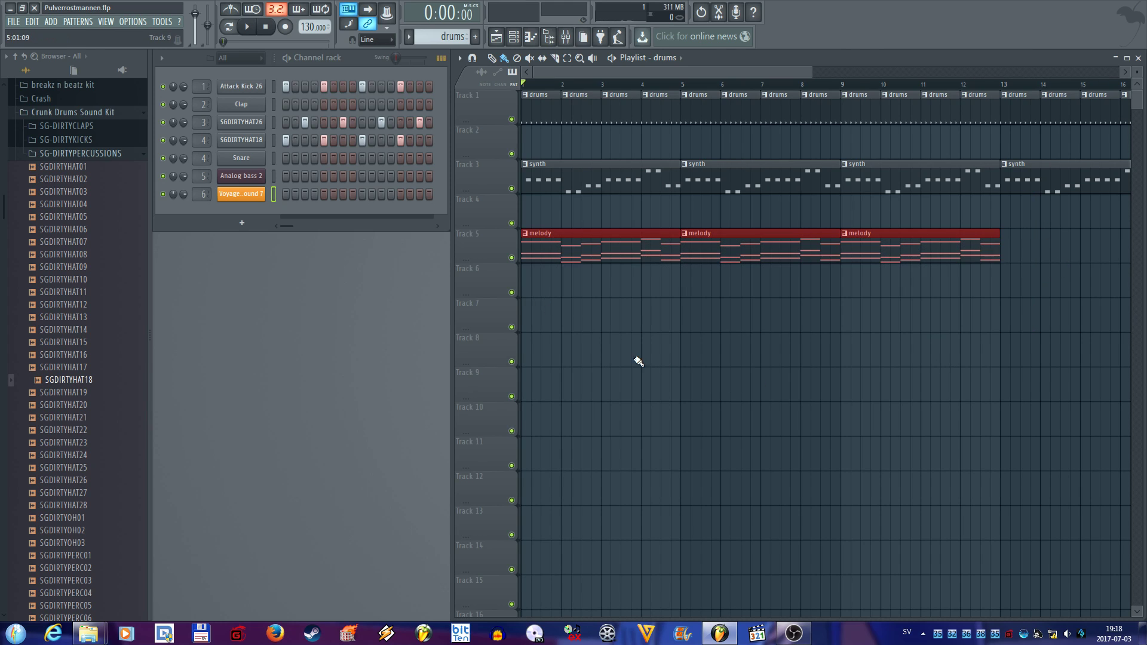
{"action": "left_click_drag", "start_coordinate": [969, 367], "coordinate": [529, 70]}
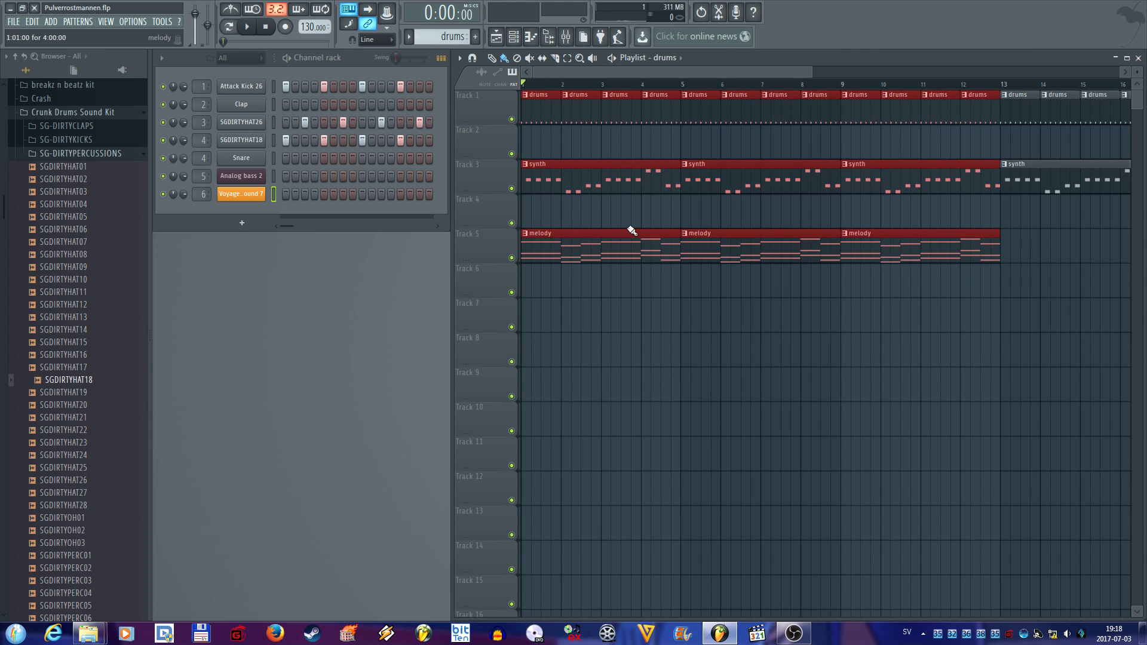
{"action": "left_click_drag", "start_coordinate": [570, 241], "coordinate": [562, 440]}
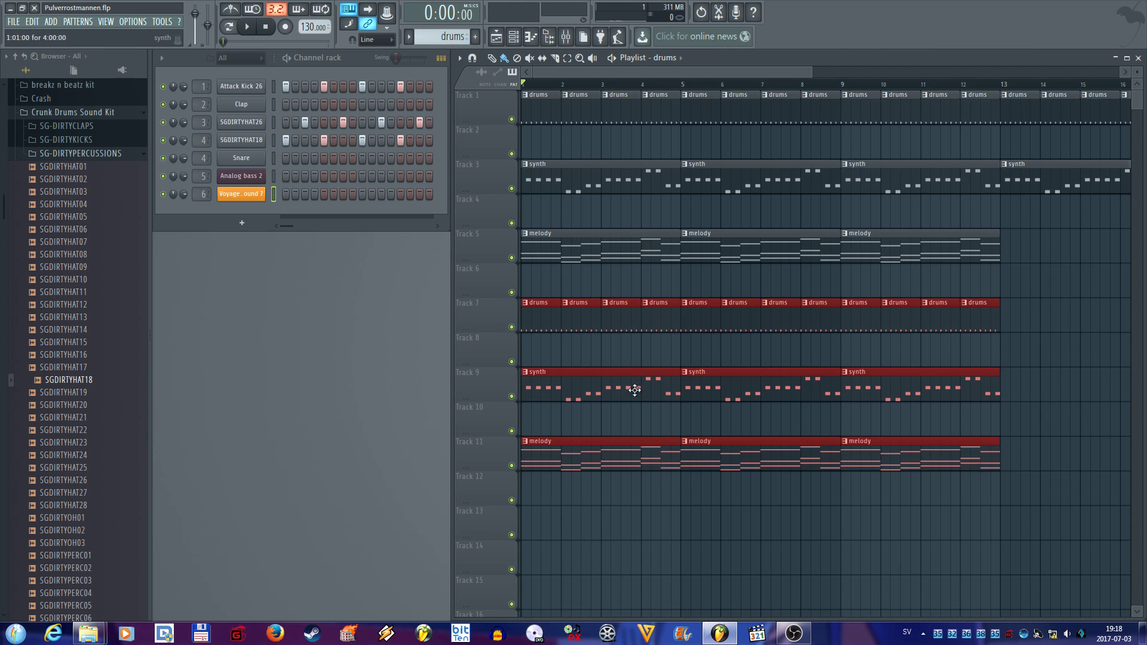
{"action": "right_click", "coordinate": [704, 375]}
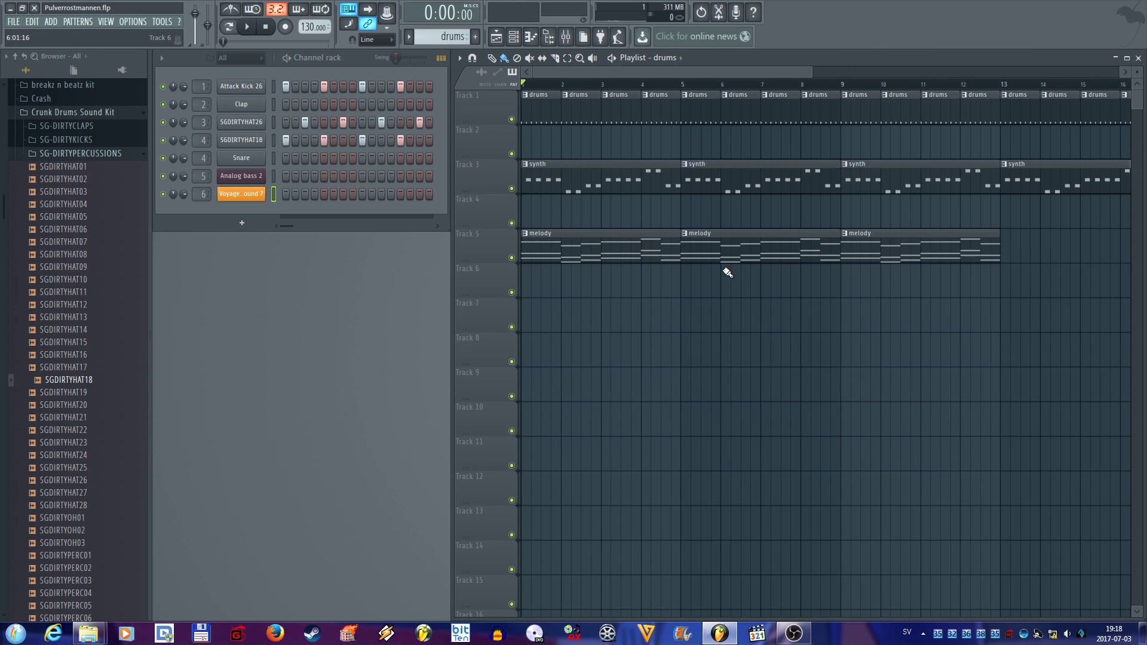
Step: Open the first melody clip in the piano roll, review the control lane's properties and choose note velocity
{"action": "double_click", "coordinate": [571, 246]}
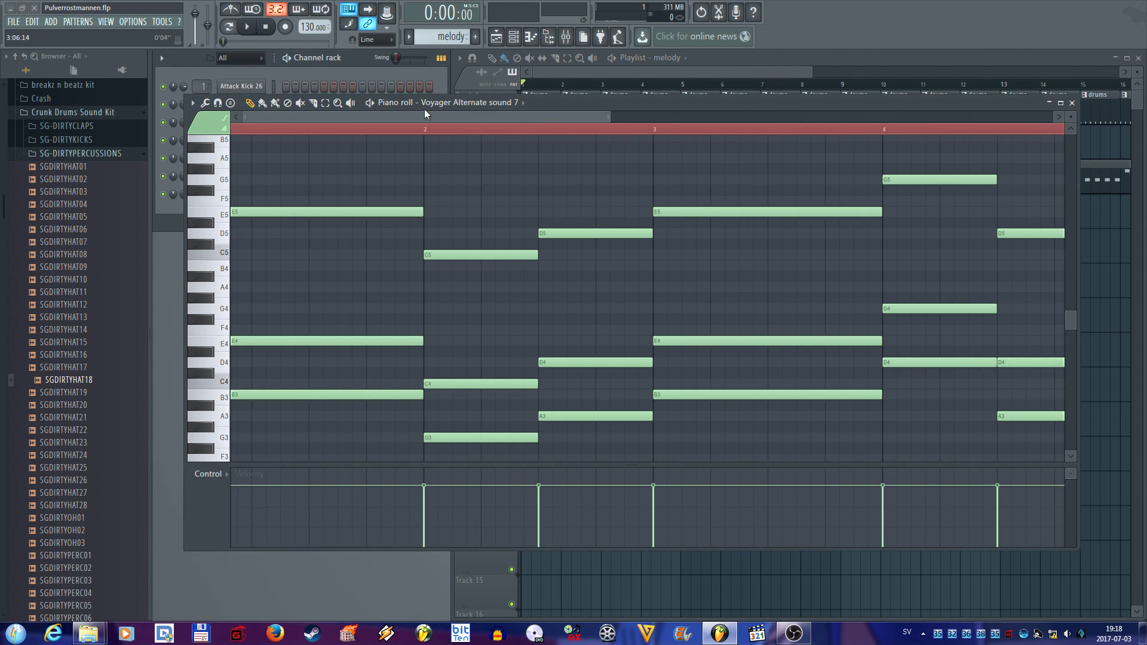
{"action": "left_click_drag", "start_coordinate": [426, 114], "coordinate": [412, 116]}
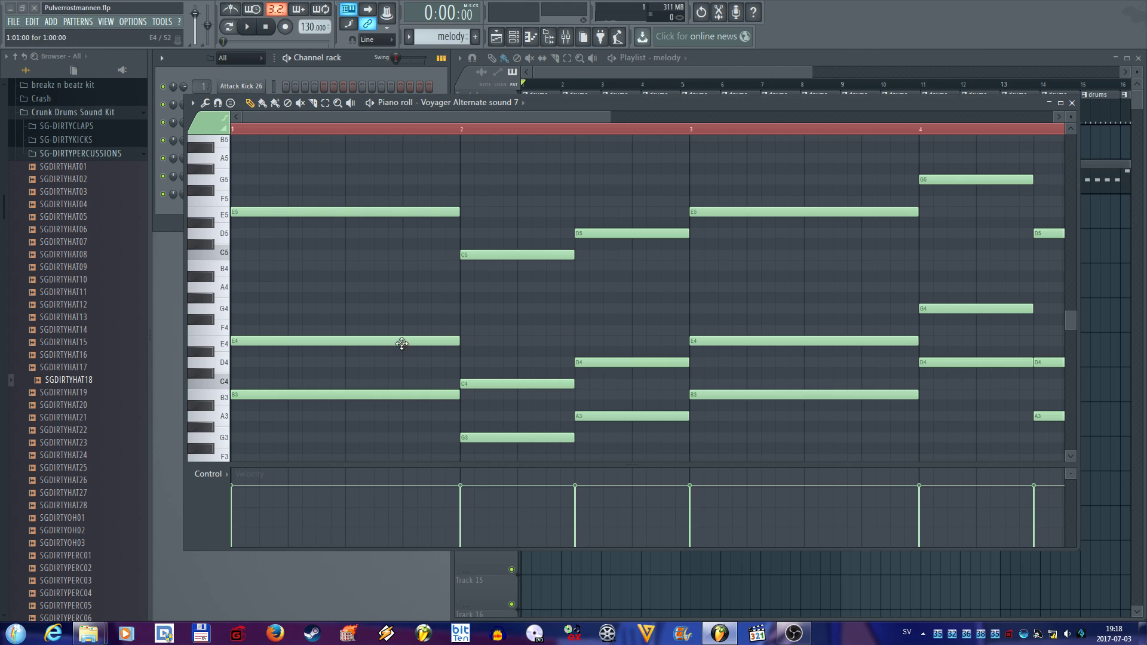
{"action": "scroll", "coordinate": [394, 382], "scroll_direction": "down", "scroll_amount": 3}
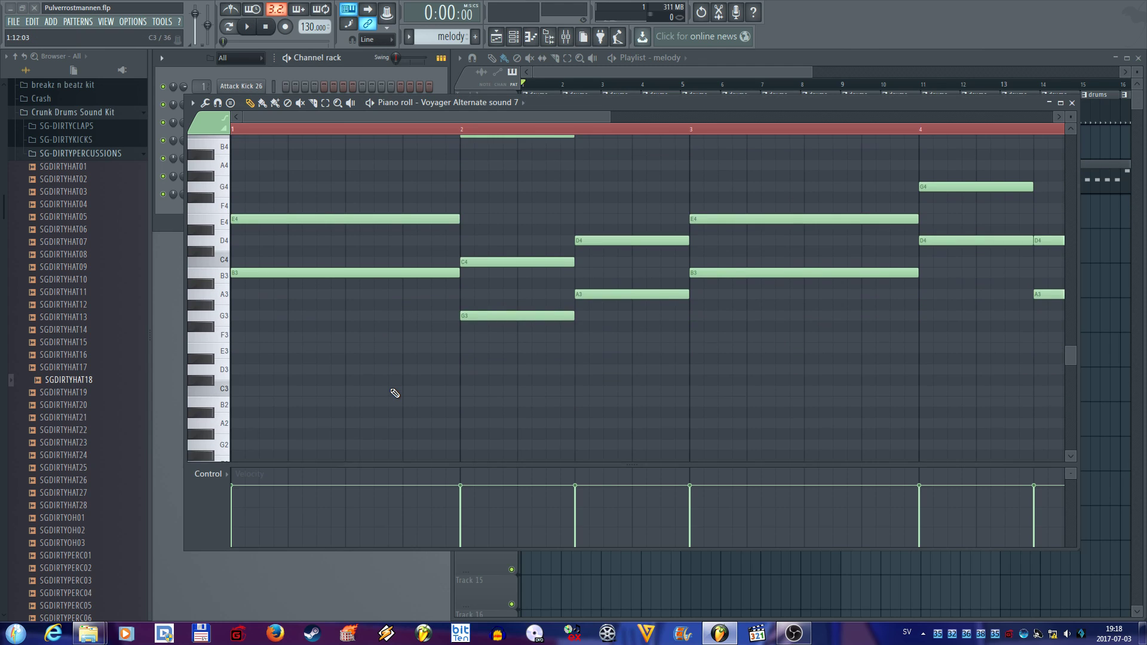
{"action": "left_click", "coordinate": [223, 476]}
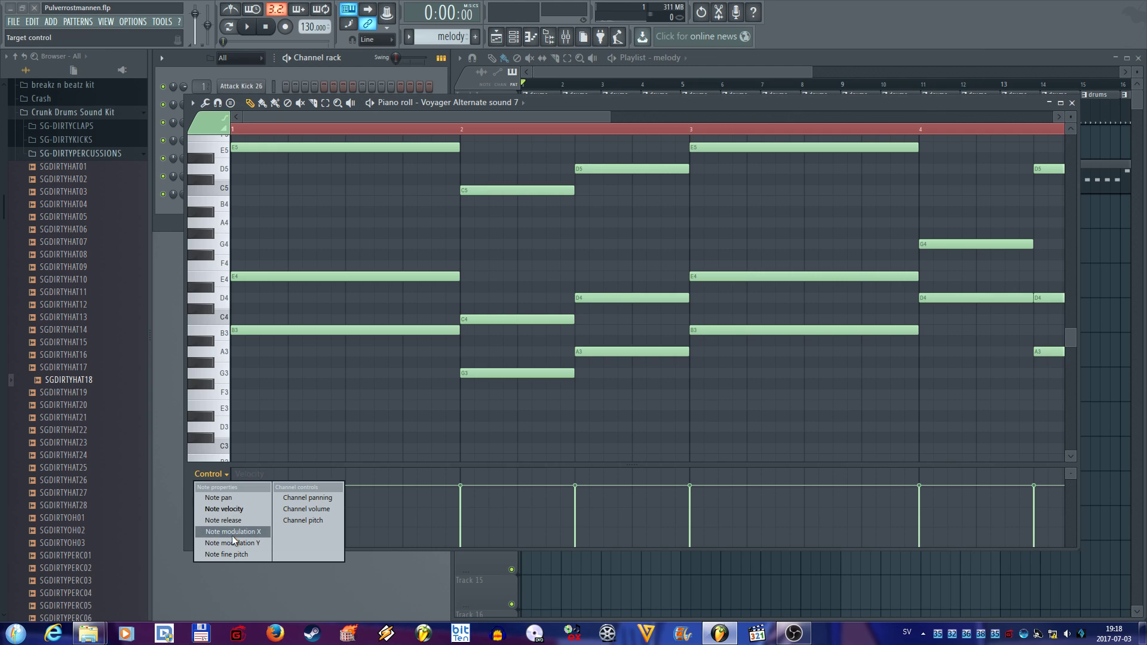
{"action": "left_click", "coordinate": [223, 508]}
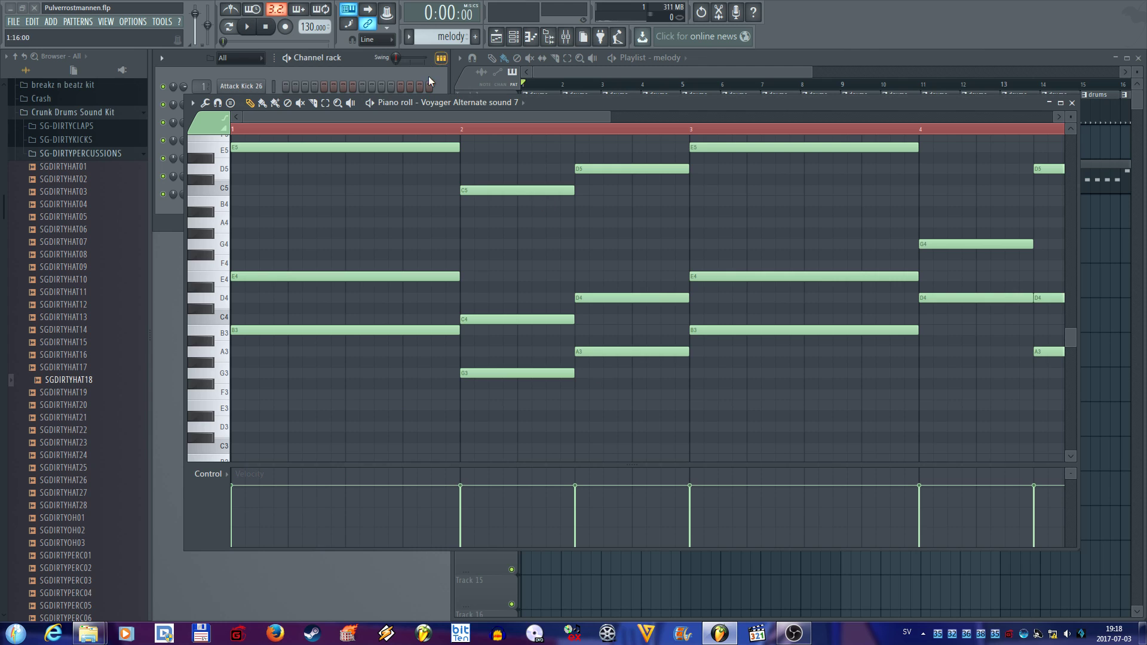
Step: Select the D4 and A3 notes in bar 4 of the melody and lower their velocity to roughly a third of the lane
{"action": "left_click_drag", "start_coordinate": [448, 117], "coordinate": [642, 114]}
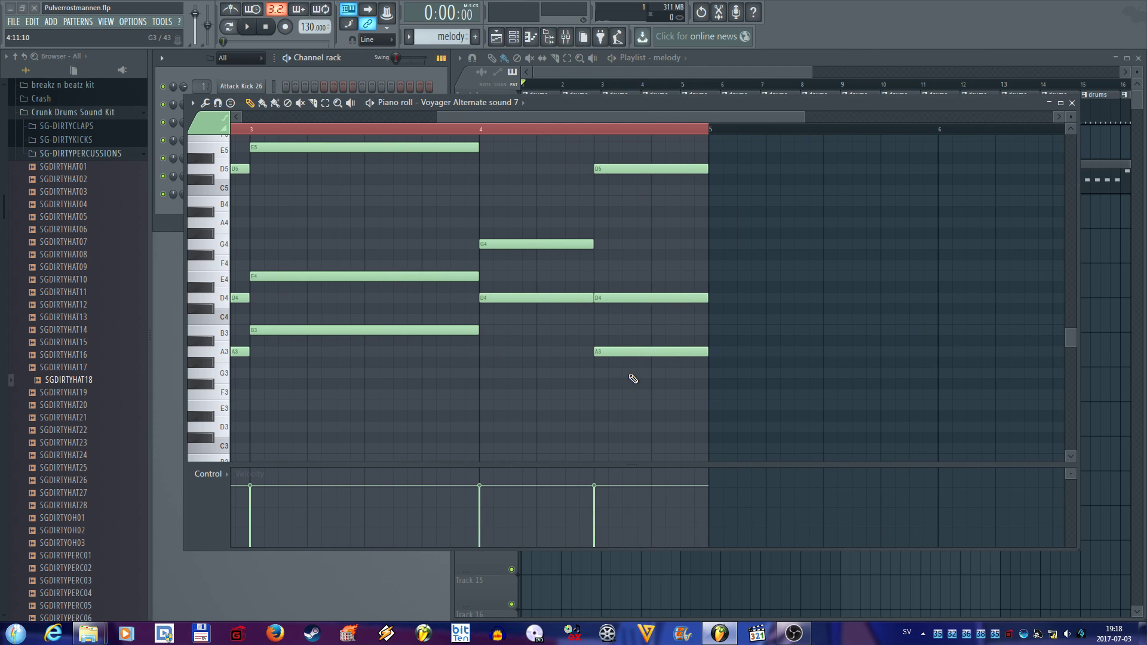
{"action": "scroll", "coordinate": [780, 322], "scroll_direction": "up", "scroll_amount": 3}
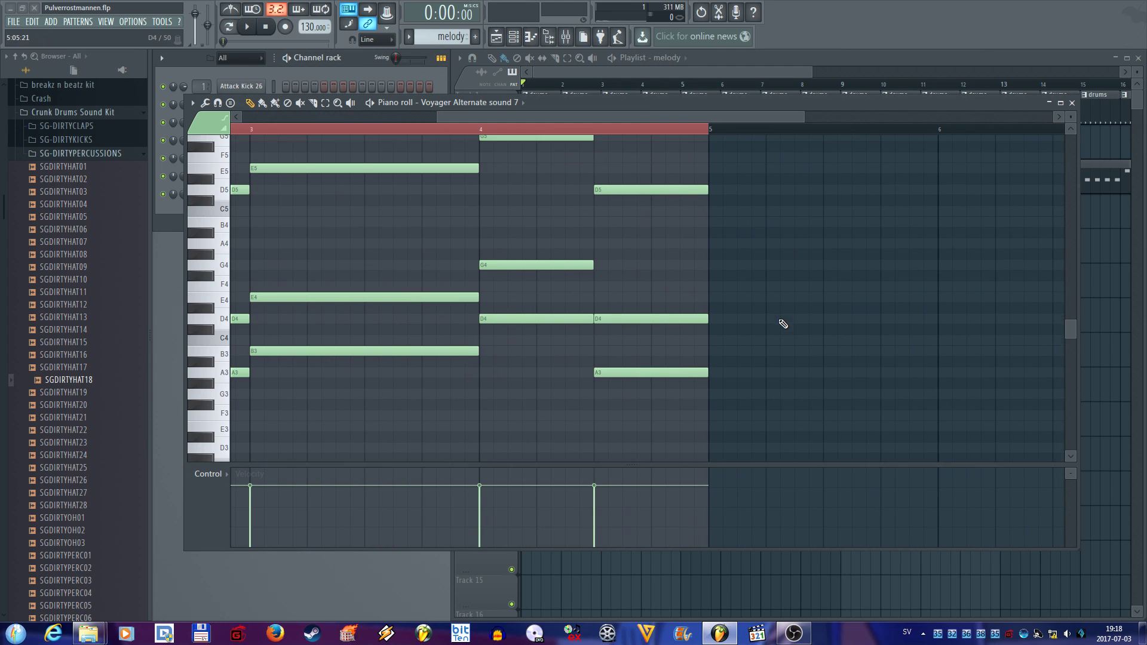
{"action": "left_click_drag", "start_coordinate": [813, 155], "coordinate": [783, 209]}
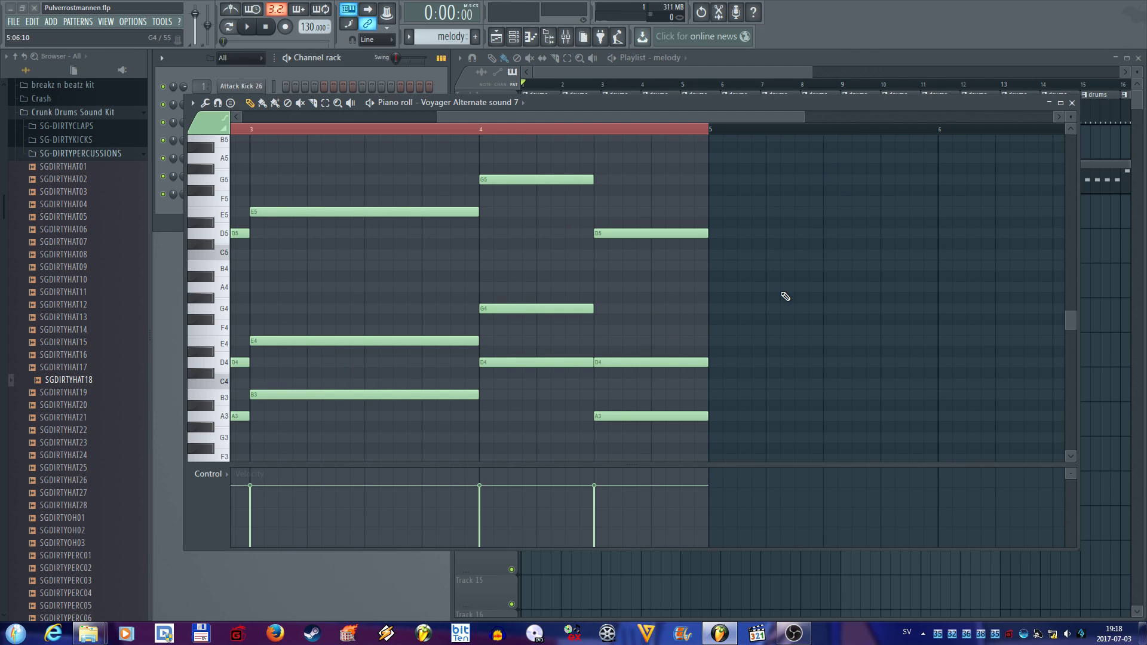
{"action": "left_click_drag", "start_coordinate": [801, 315], "coordinate": [551, 430]}
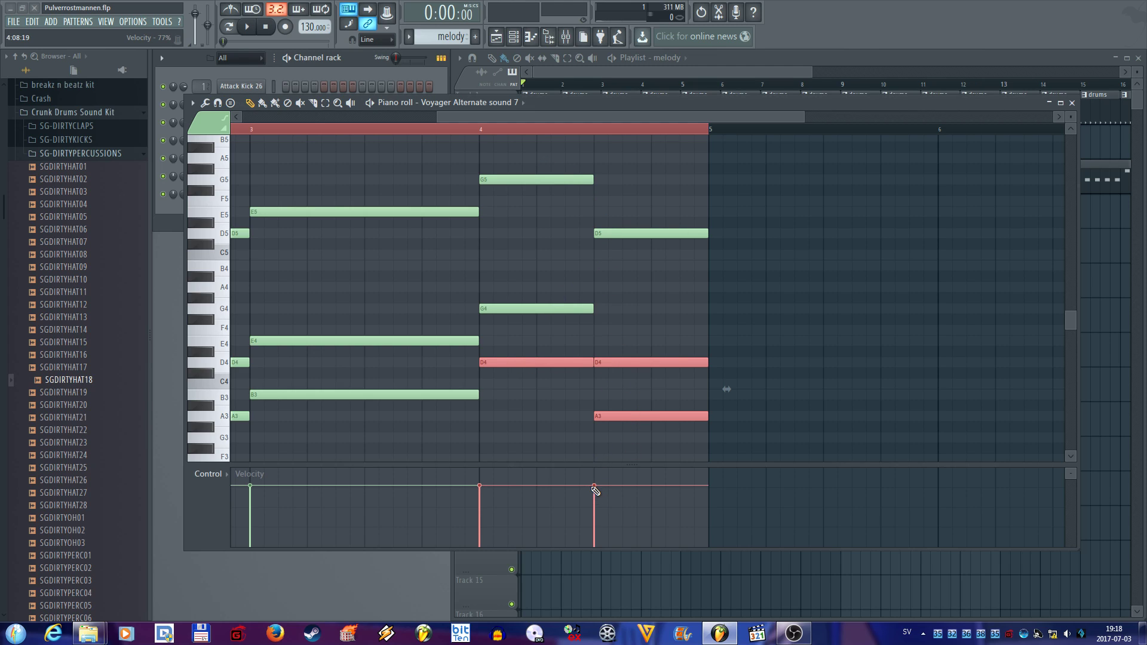
{"action": "left_click_drag", "start_coordinate": [596, 488], "coordinate": [594, 531]}
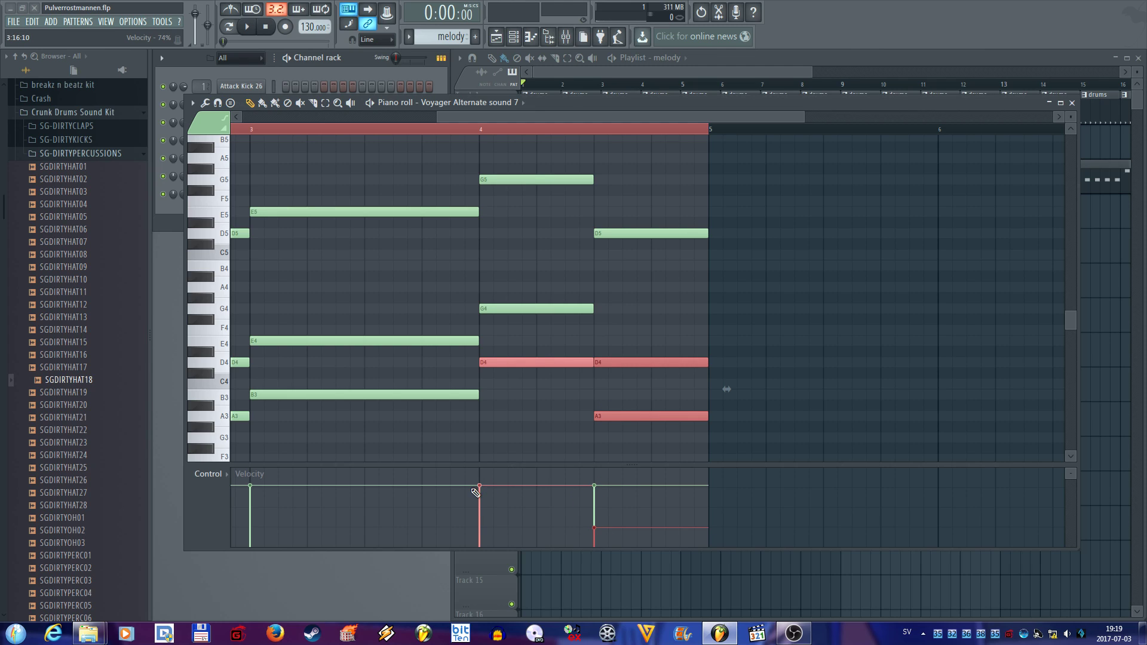
{"action": "left_click_drag", "start_coordinate": [482, 489], "coordinate": [481, 532]}
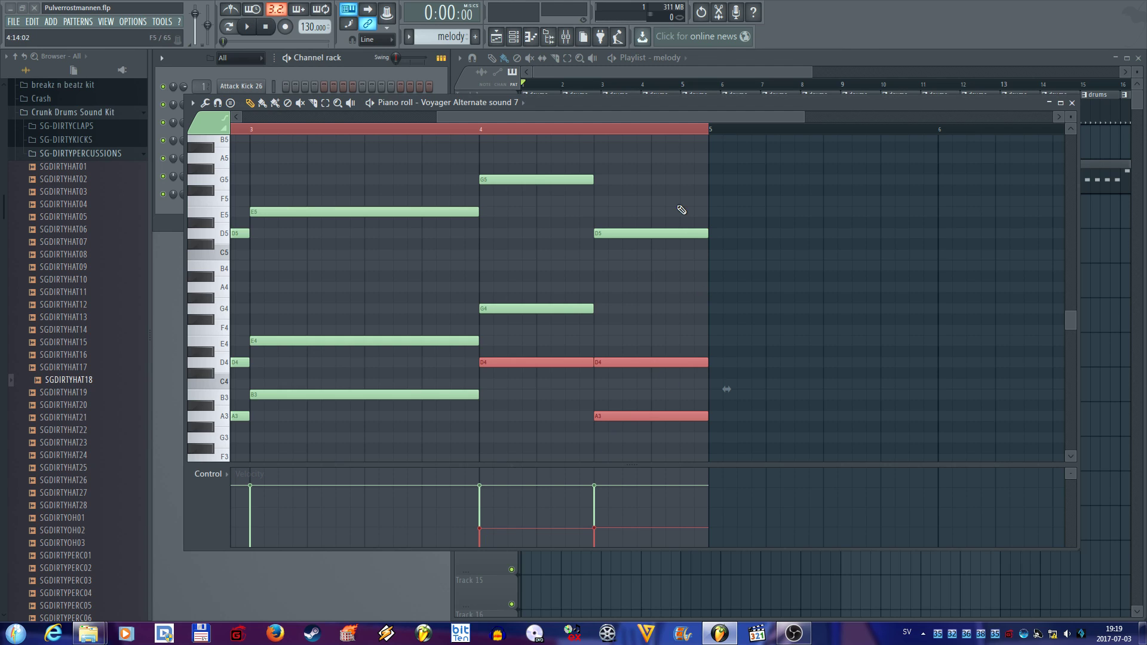
Step: Select the G5, G4 and D5 notes in bar 4 and try adjusting their velocity separately from the lower notes
{"action": "left_click_drag", "start_coordinate": [728, 158], "coordinate": [517, 336]}
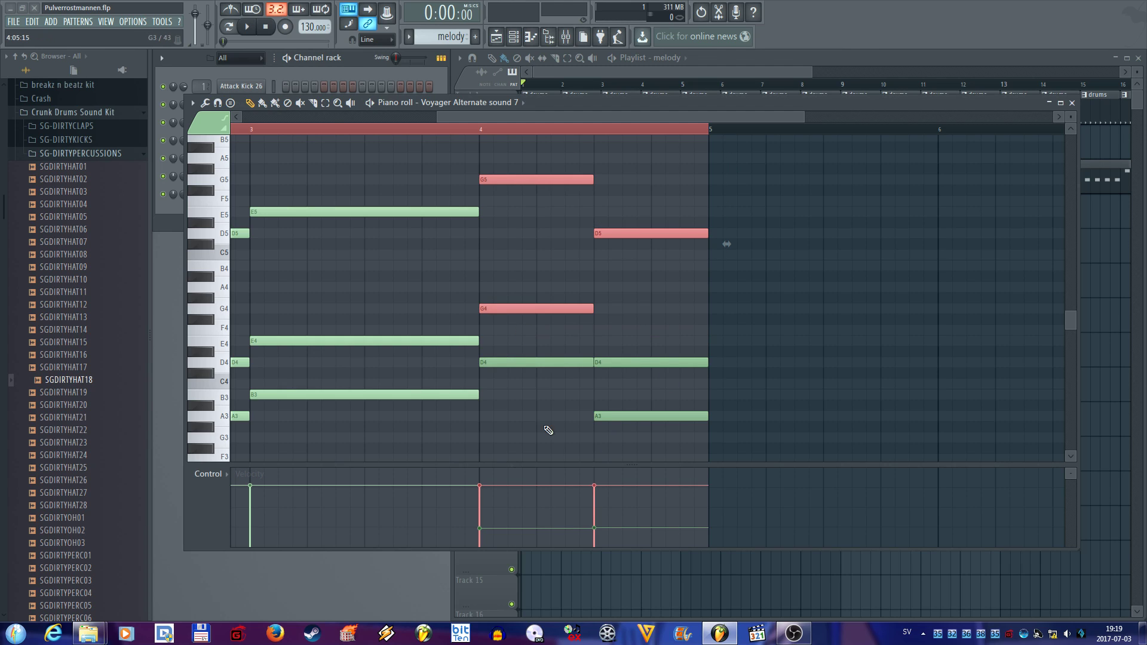
{"action": "mouse_move", "coordinate": [480, 494]}
{"action": "left_mouse_down"}
{"action": "mouse_move", "coordinate": [477, 508]}
{"action": "mouse_move", "coordinate": [482, 491]}
{"action": "left_mouse_up"}
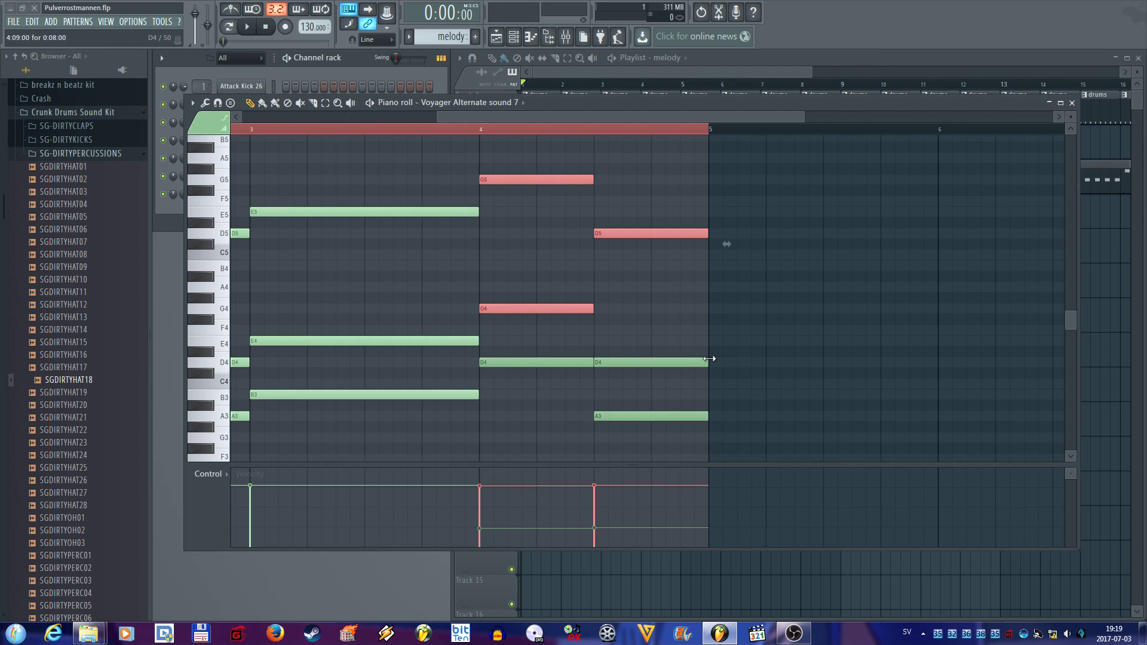
{"action": "left_click_drag", "start_coordinate": [482, 533], "coordinate": [480, 490]}
{"action": "left_click_drag", "start_coordinate": [483, 530], "coordinate": [480, 491]}
Step: Reselect the D4 and A3 notes in bar 4, raise their velocity level with the other notes, and close the piano roll
{"action": "left_click_drag", "start_coordinate": [740, 325], "coordinate": [526, 439]}
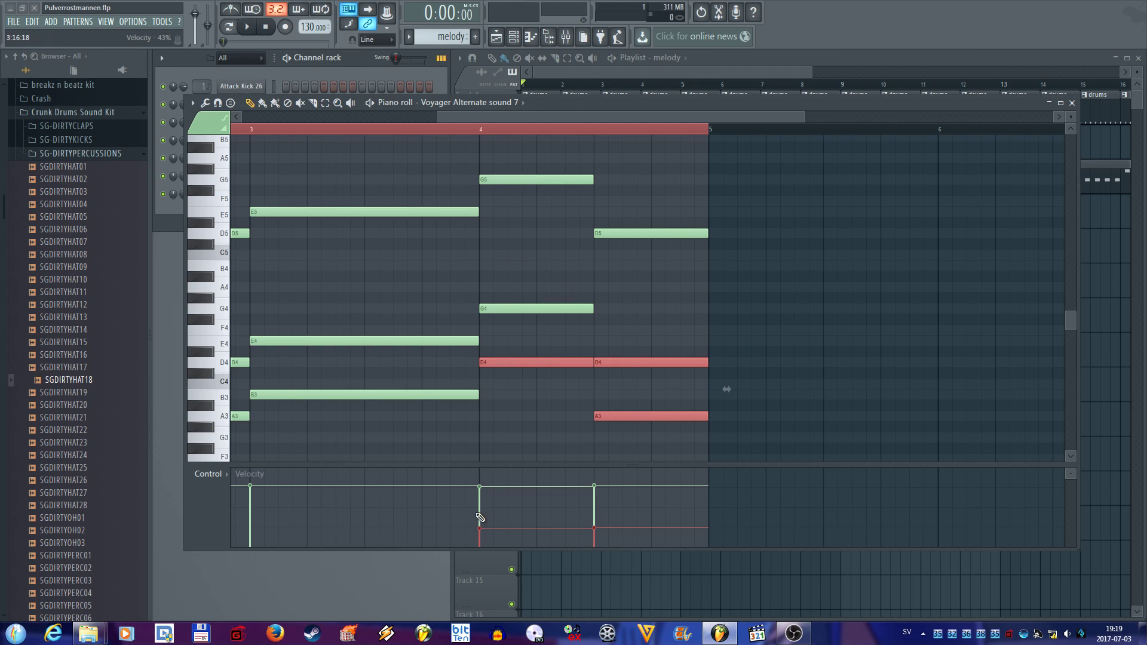
{"action": "left_click_drag", "start_coordinate": [482, 531], "coordinate": [482, 490]}
{"action": "left_click_drag", "start_coordinate": [596, 533], "coordinate": [596, 485]}
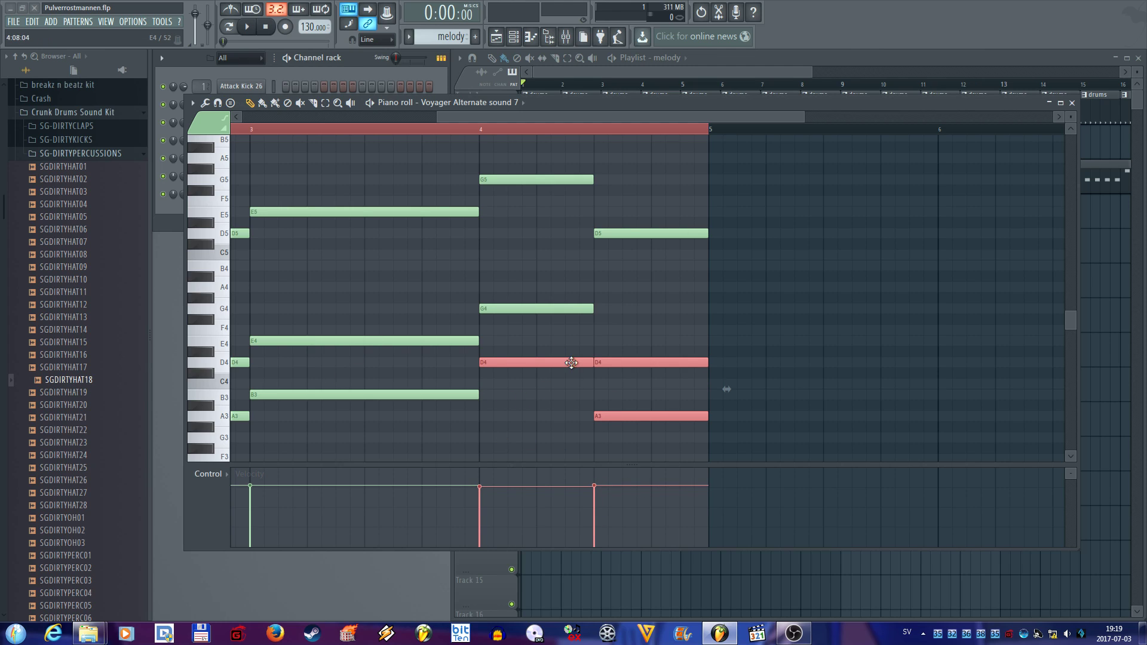
{"action": "mouse_move", "coordinate": [599, 488]}
{"action": "left_mouse_down"}
{"action": "mouse_move", "coordinate": [594, 463]}
{"action": "mouse_move", "coordinate": [599, 537]}
{"action": "mouse_move", "coordinate": [596, 490]}
{"action": "left_mouse_up"}
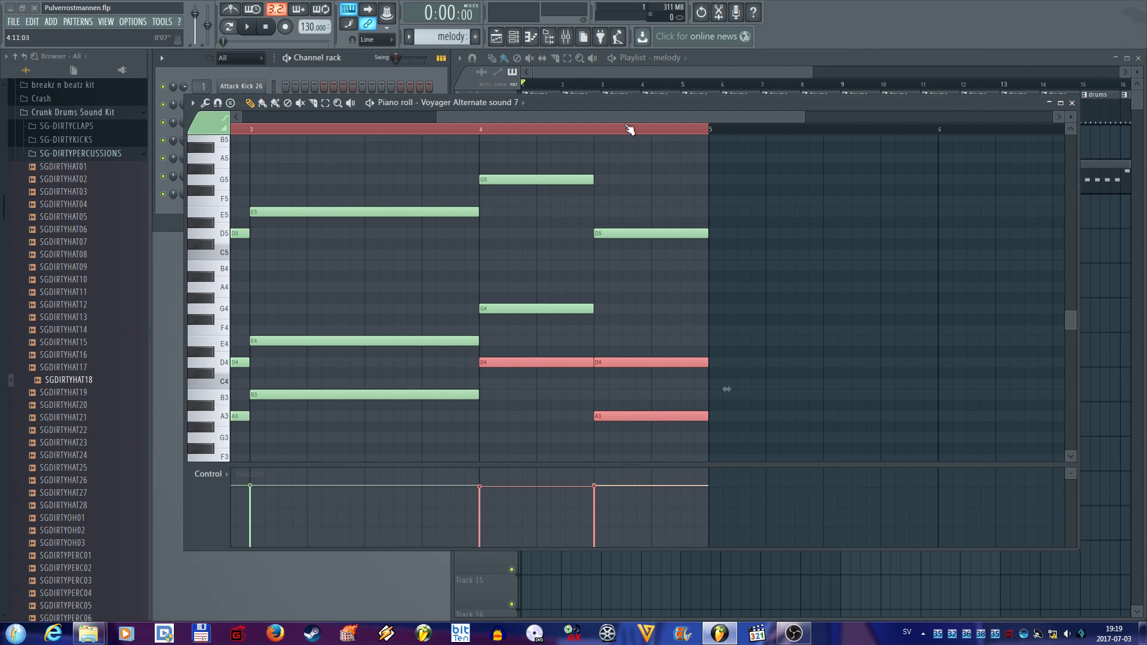
{"action": "left_click_drag", "start_coordinate": [622, 114], "coordinate": [663, 113]}
{"action": "scroll", "coordinate": [658, 335], "scroll_direction": "down", "scroll_amount": 3}
{"action": "left_click", "coordinate": [1071, 102]}
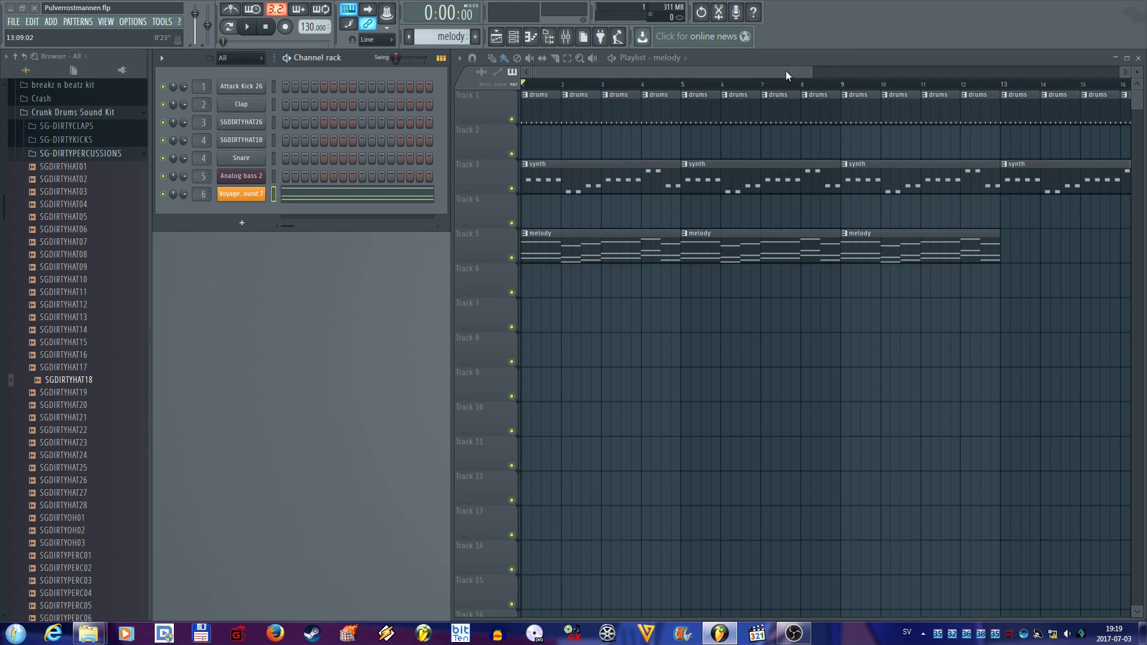
Step: Clone the melody pattern as melody #2 and place it on track 5 at bar 13
{"action": "left_click_drag", "start_coordinate": [677, 70], "coordinate": [840, 71]}
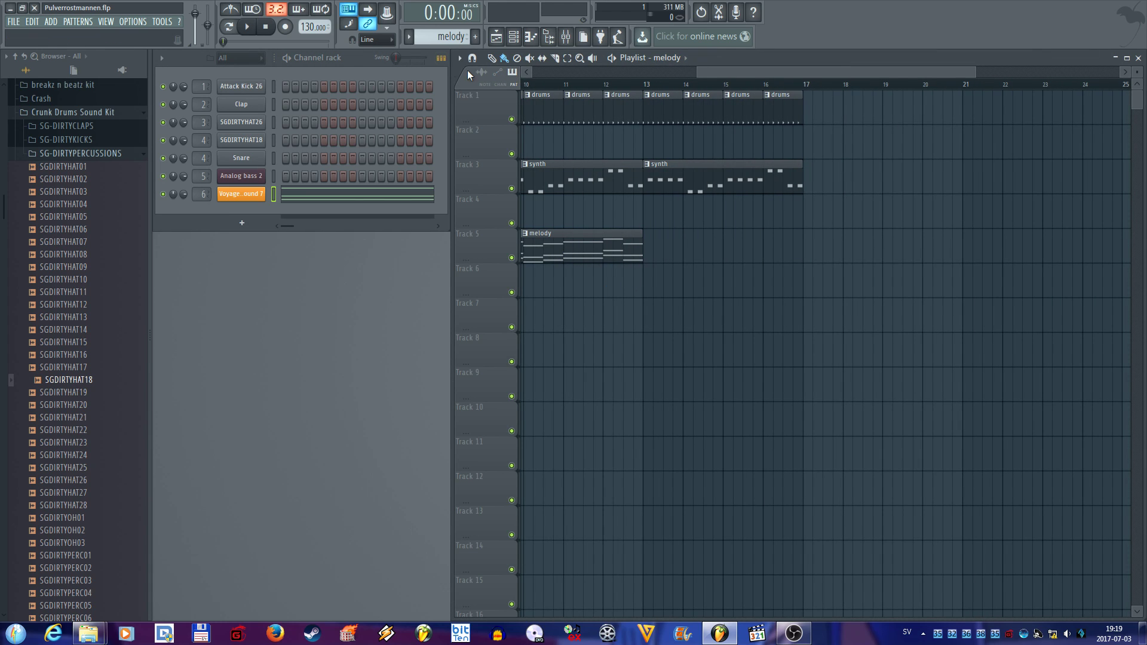
{"action": "left_click_drag", "start_coordinate": [791, 71], "coordinate": [651, 73]}
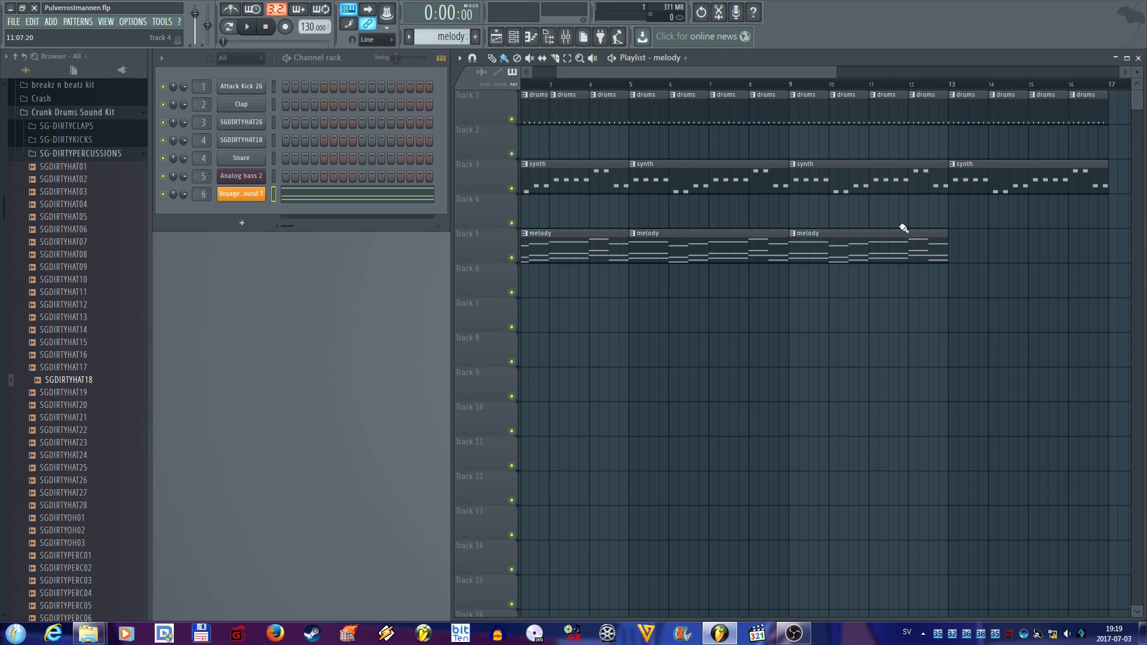
{"action": "left_click", "coordinate": [409, 37]}
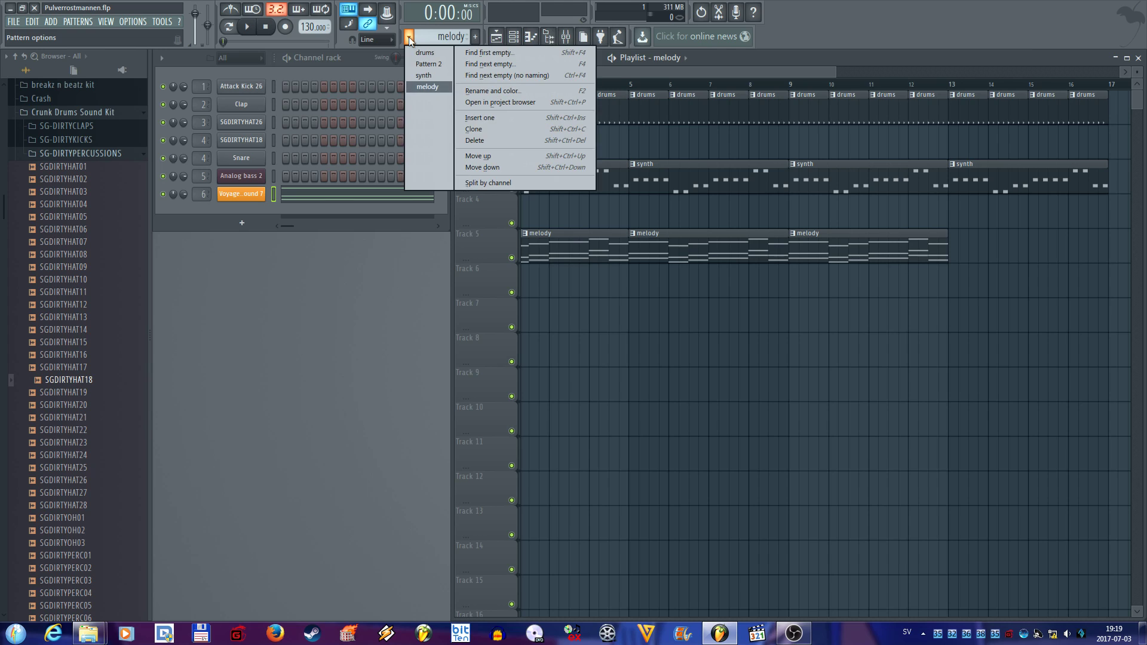
{"action": "left_click", "coordinate": [485, 129]}
{"action": "left_click_drag", "start_coordinate": [768, 73], "coordinate": [853, 74]}
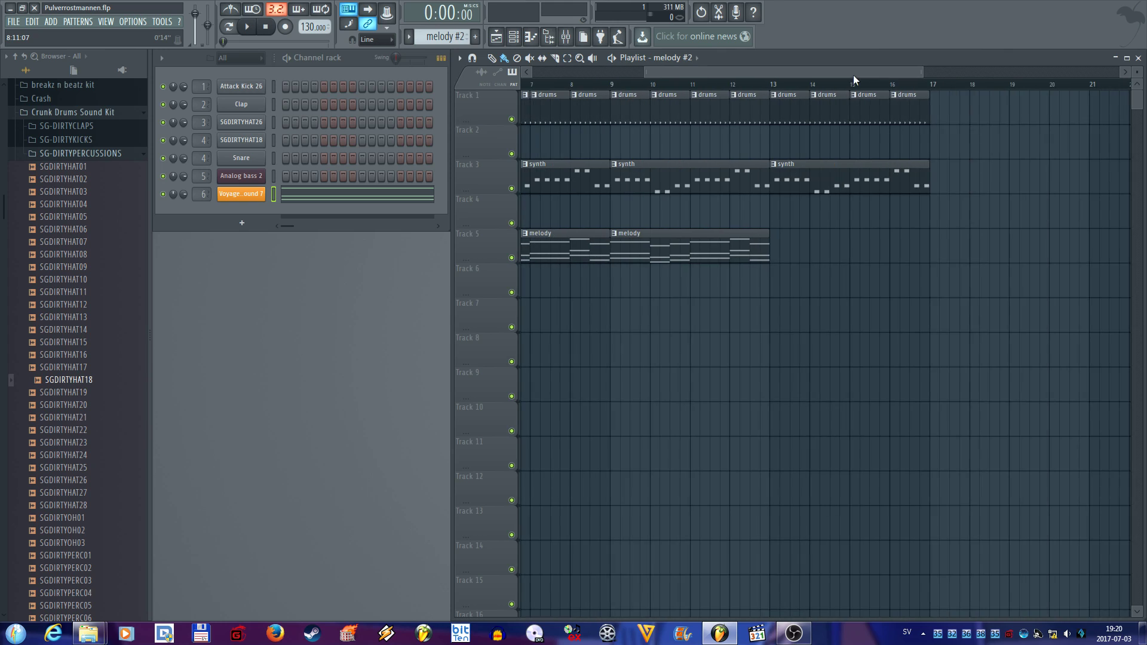
{"action": "left_click", "coordinate": [769, 249]}
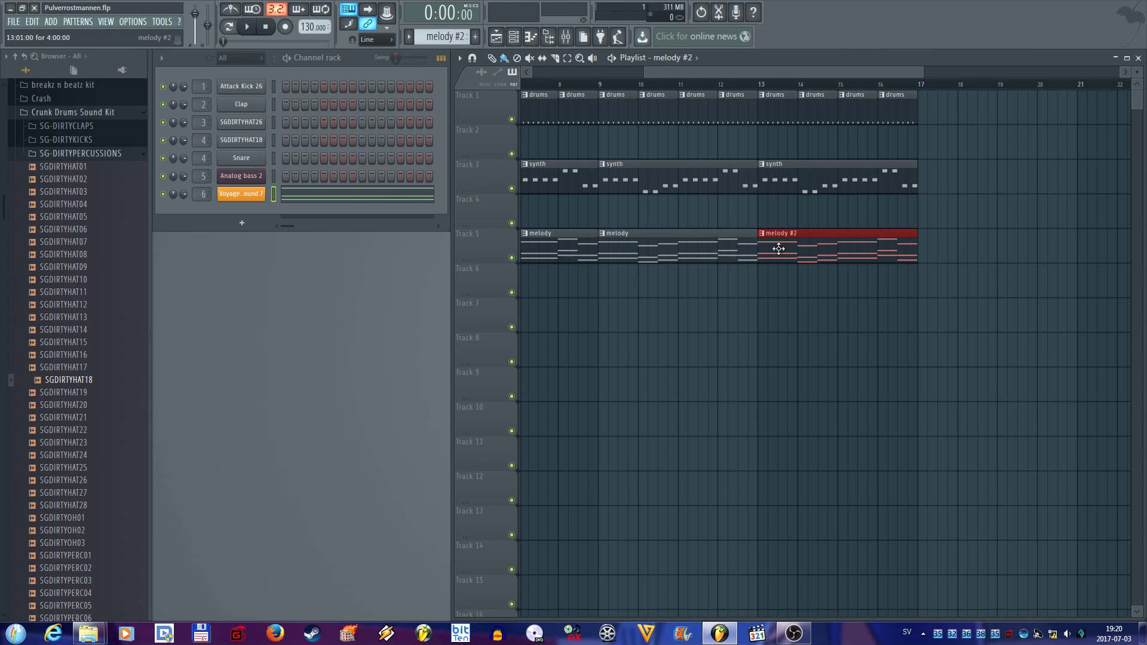
Step: Open the melody #2 clip in the piano roll and lengthen the first E5 note to 1:08:00, ending mid-bar 2
{"action": "double_click", "coordinate": [806, 248]}
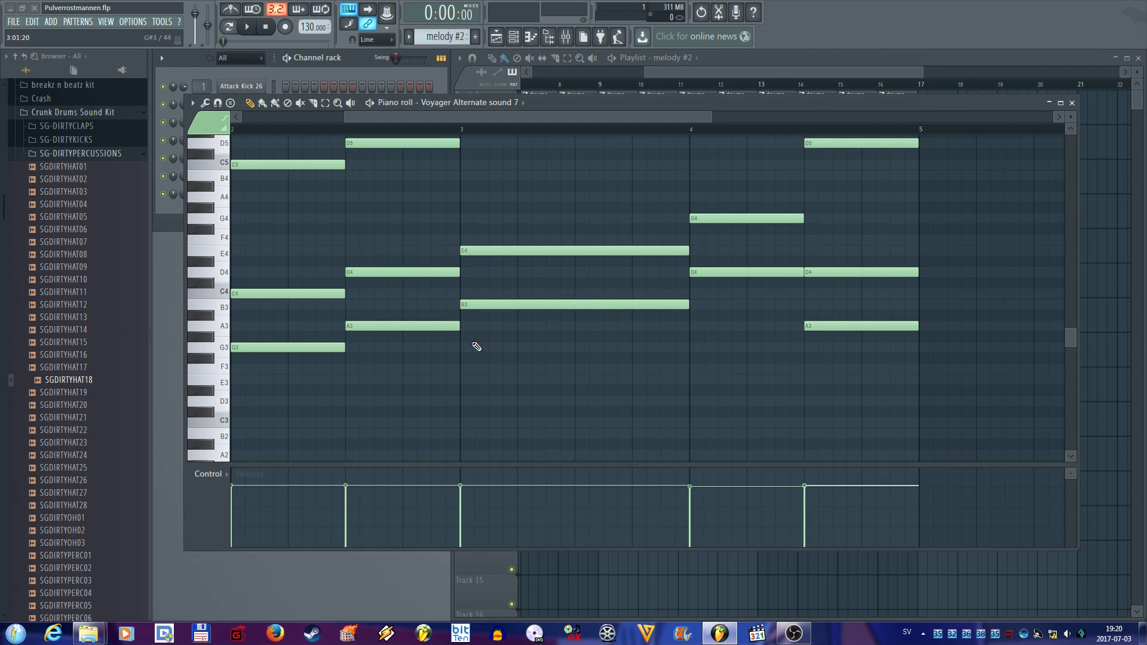
{"action": "left_click_drag", "start_coordinate": [458, 115], "coordinate": [338, 105]}
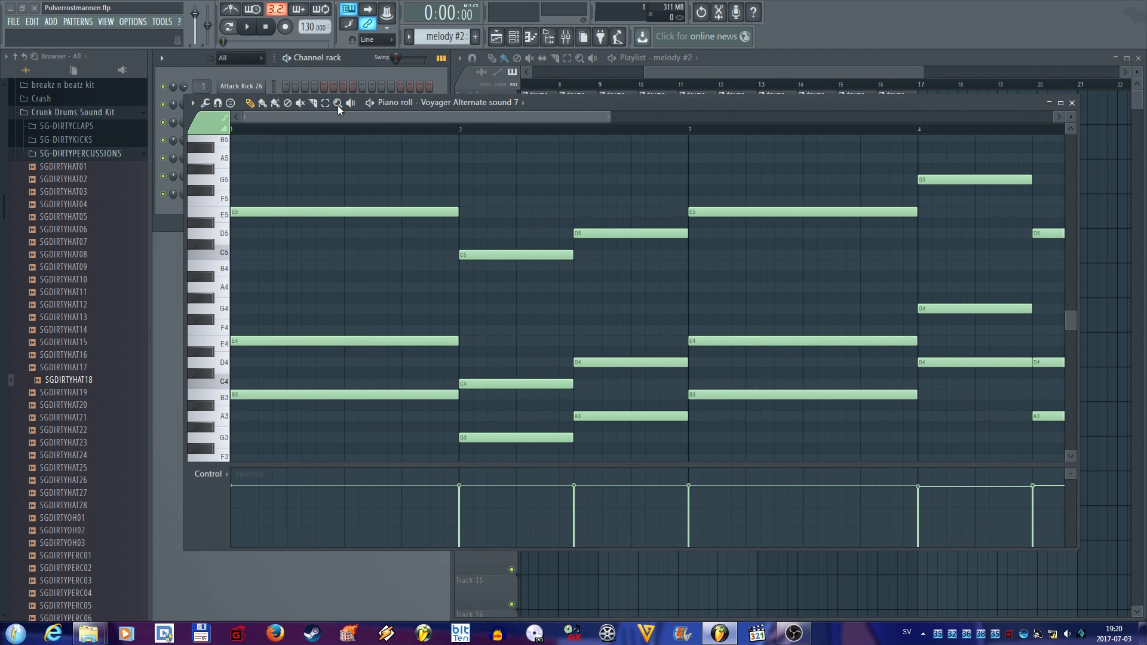
{"action": "scroll", "coordinate": [404, 256], "scroll_direction": "up", "scroll_amount": 1}
{"action": "scroll", "coordinate": [405, 256], "scroll_direction": "up", "scroll_amount": 4}
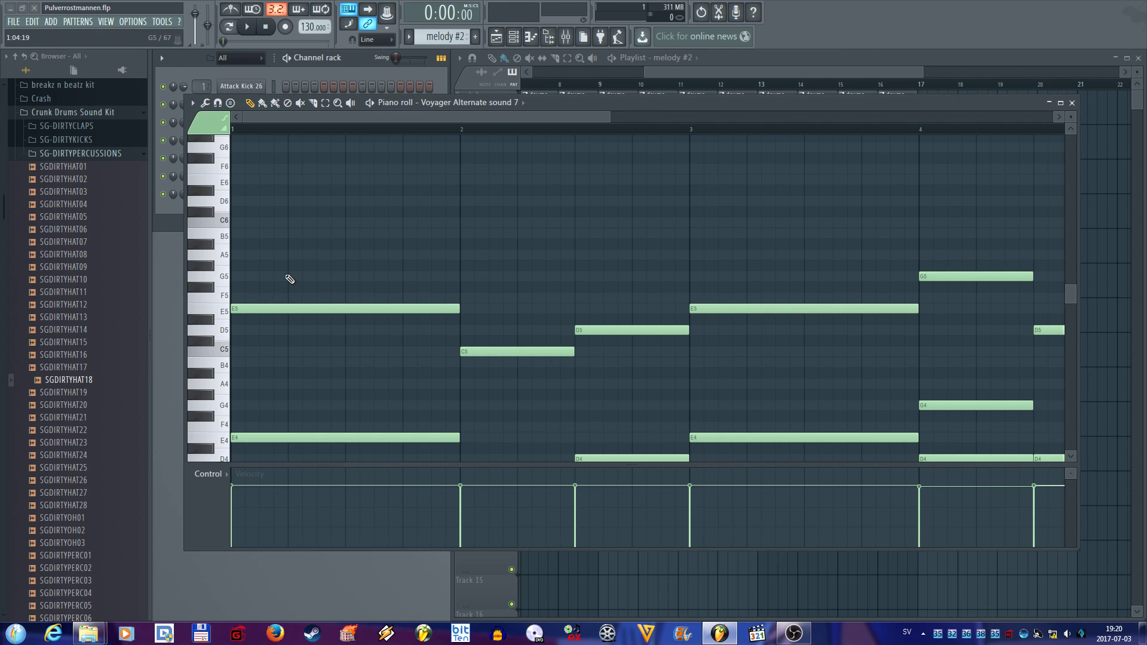
{"action": "left_click_drag", "start_coordinate": [458, 309], "coordinate": [574, 317]}
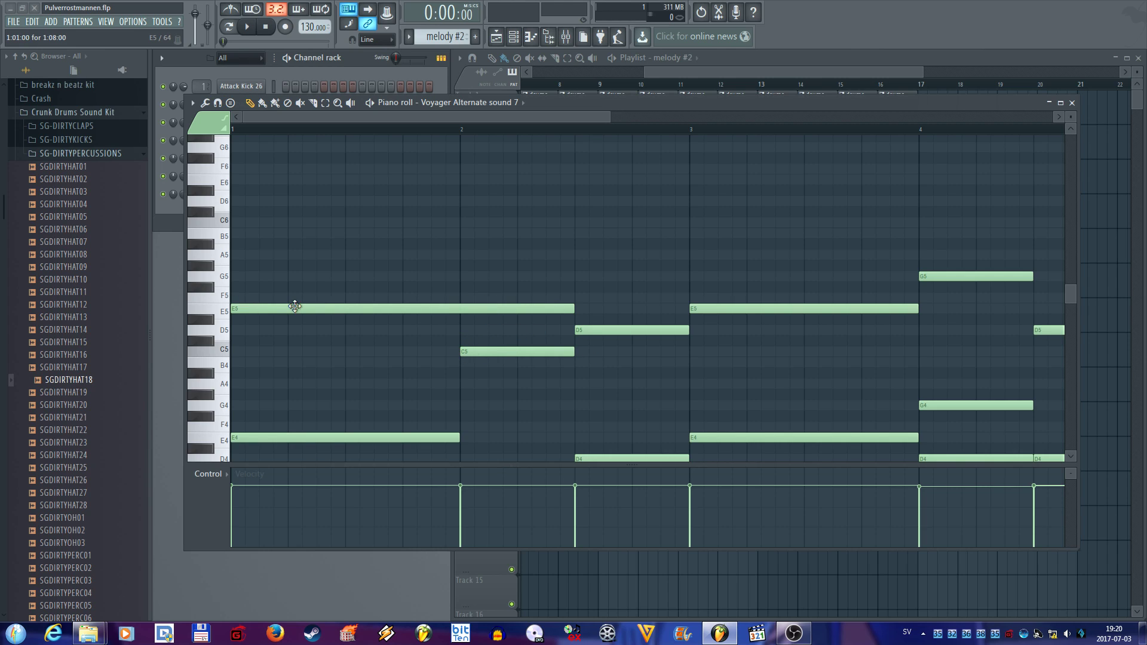
Step: Turn the C5 note at the start of bar 2 into a slide note and play the pattern to hear it
{"action": "double_click", "coordinate": [478, 355]}
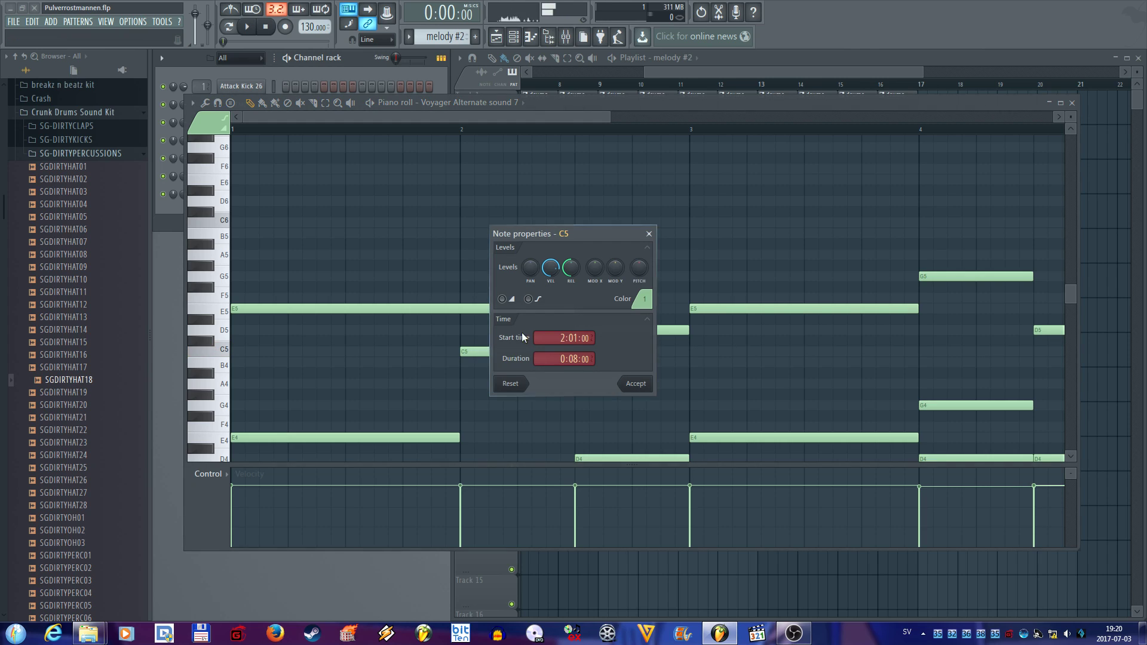
{"action": "left_click", "coordinate": [503, 300]}
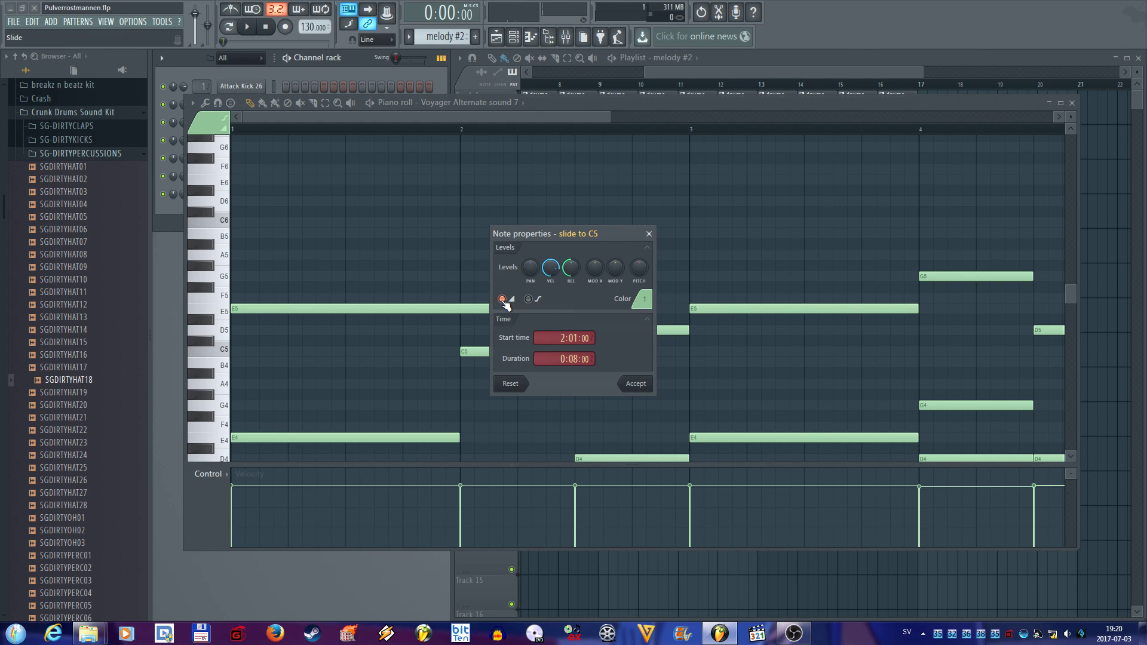
{"action": "left_click", "coordinate": [636, 384]}
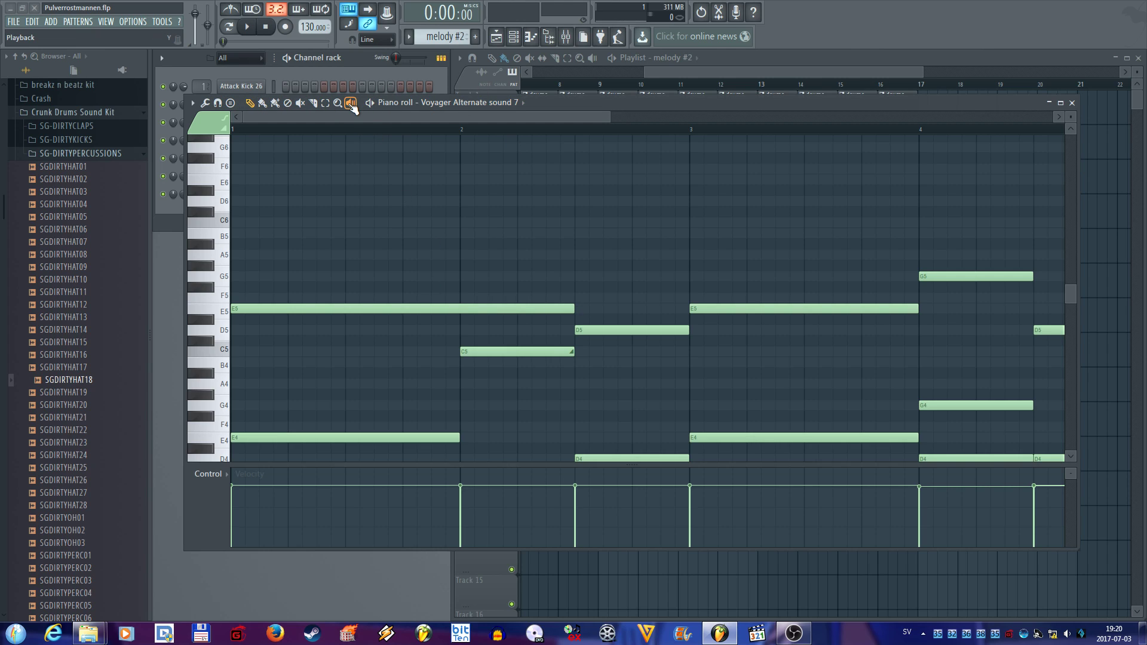
{"action": "key", "text": "space"}
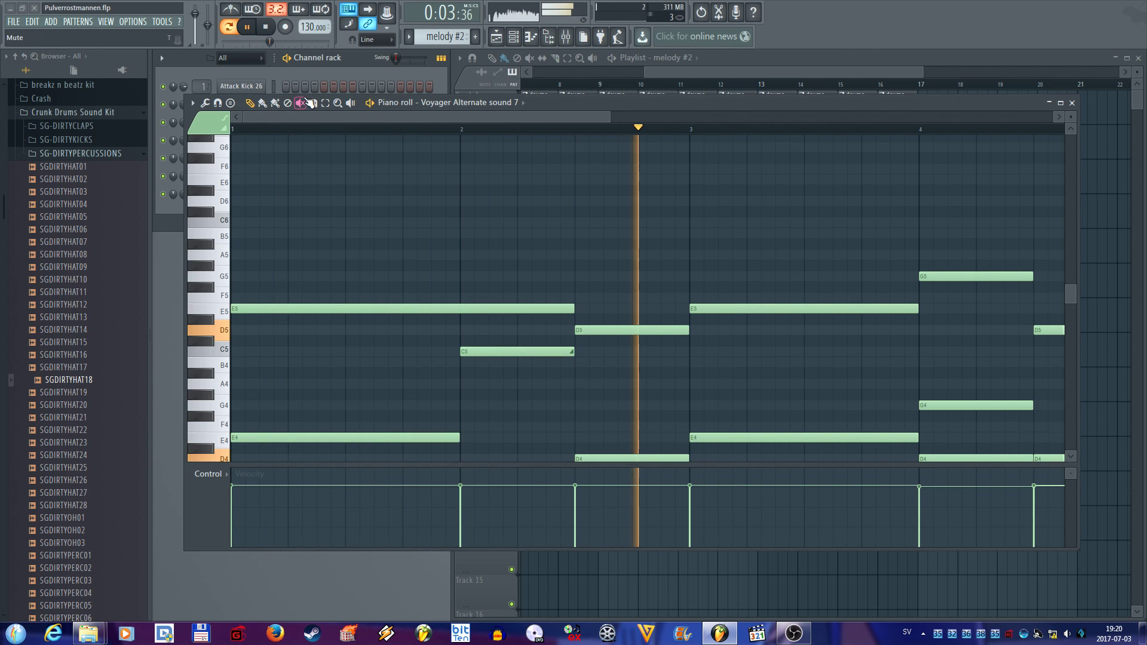
{"action": "key", "text": "space"}
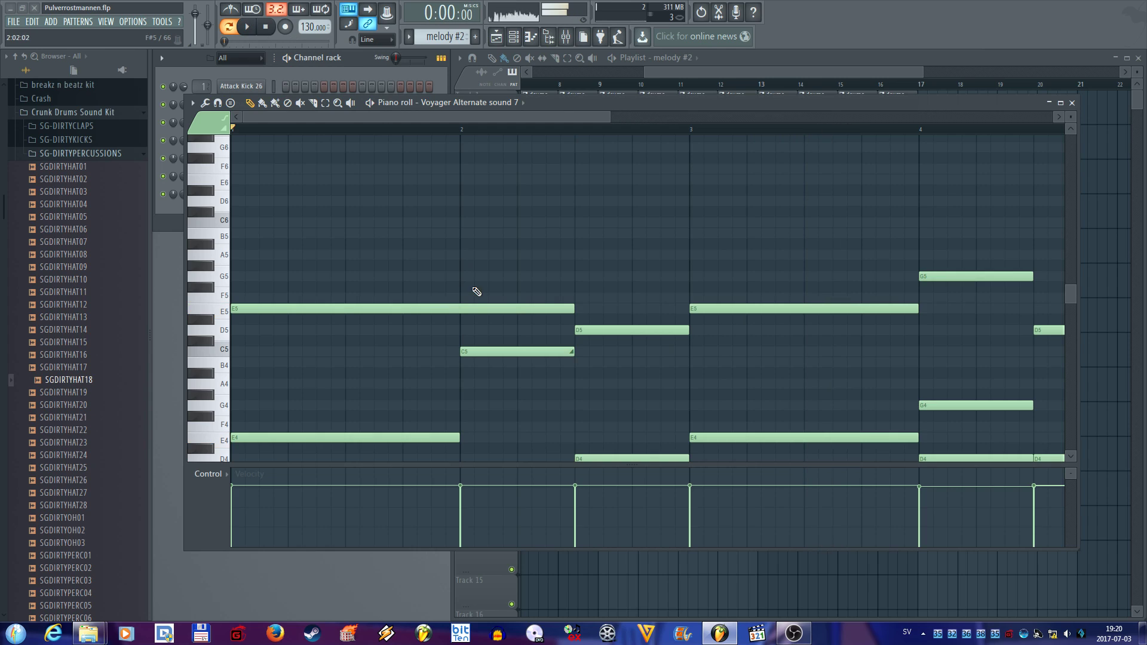
Step: Move the slide note at the start of bar 2 up to A5, shorten it to one beat, and play the pattern
{"action": "left_click_drag", "start_coordinate": [525, 351], "coordinate": [503, 255]}
{"action": "key", "text": "space"}
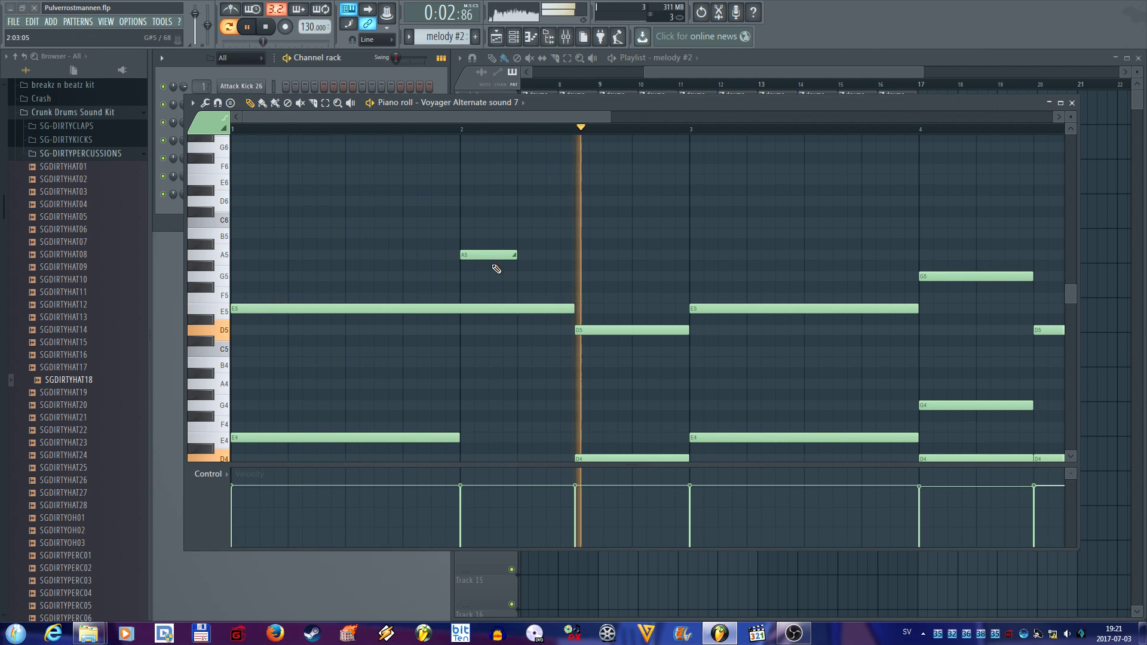
{"action": "key", "text": "space"}
Step: Shorten the A5 slide note to half a beat, add an equally short C5 slide note on beat 2 of bar 2, and audition the pattern
{"action": "mouse_move", "coordinate": [516, 255]}
{"action": "left_mouse_down"}
{"action": "mouse_move", "coordinate": [467, 255]}
{"action": "mouse_move", "coordinate": [556, 253]}
{"action": "mouse_move", "coordinate": [556, 352]}
{"action": "left_mouse_up"}
{"action": "key", "text": "space"}
{"action": "left_click", "coordinate": [562, 362]}
{"action": "right_click", "coordinate": [573, 361]}
{"action": "key", "text": "space"}
{"action": "mouse_move", "coordinate": [560, 351]}
{"action": "left_mouse_down"}
{"action": "mouse_move", "coordinate": [527, 352]}
{"action": "mouse_move", "coordinate": [542, 352]}
{"action": "left_mouse_up"}
{"action": "key", "text": "space"}
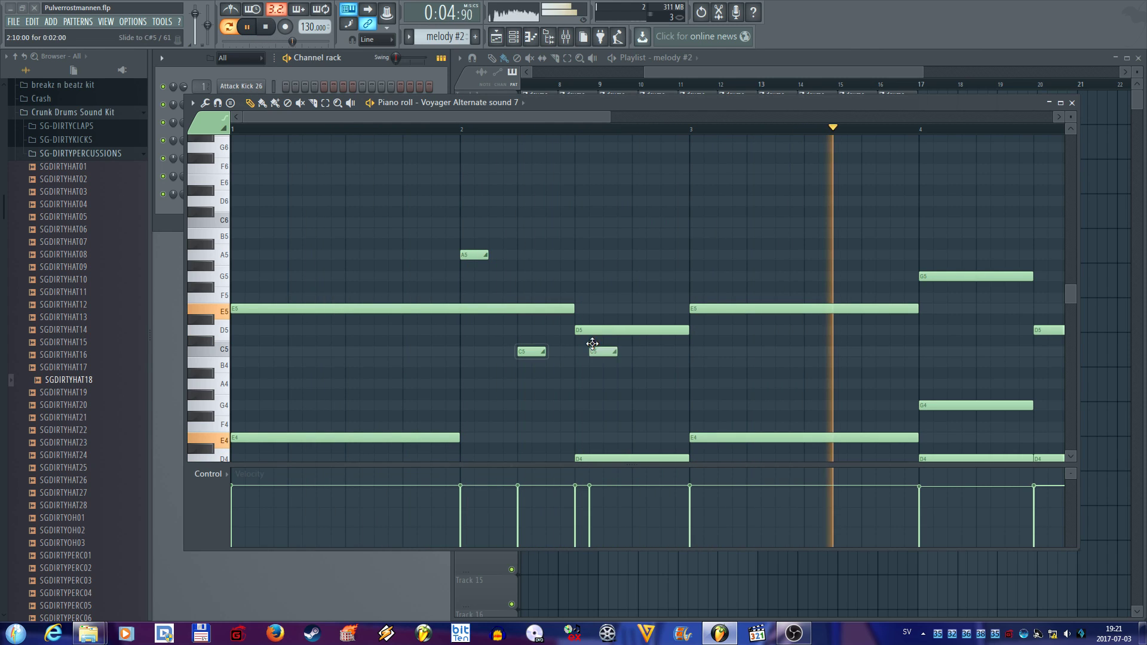
{"action": "key", "text": "space"}
{"action": "key", "text": "space"}
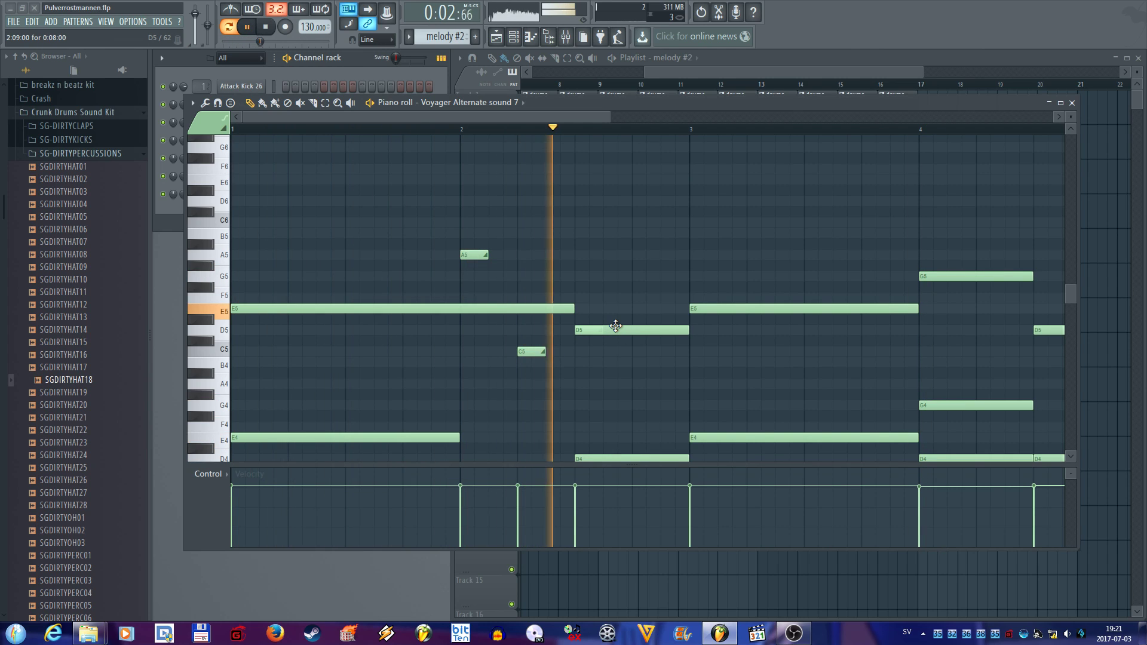
Step: Extend the first E5 note to the end of bar 2, replace the D5 note with a short slide note, and play the pattern
{"action": "key", "text": "space"}
{"action": "left_click_drag", "start_coordinate": [616, 329], "coordinate": [684, 309]}
{"action": "right_click", "coordinate": [616, 307]}
{"action": "key", "text": "space"}
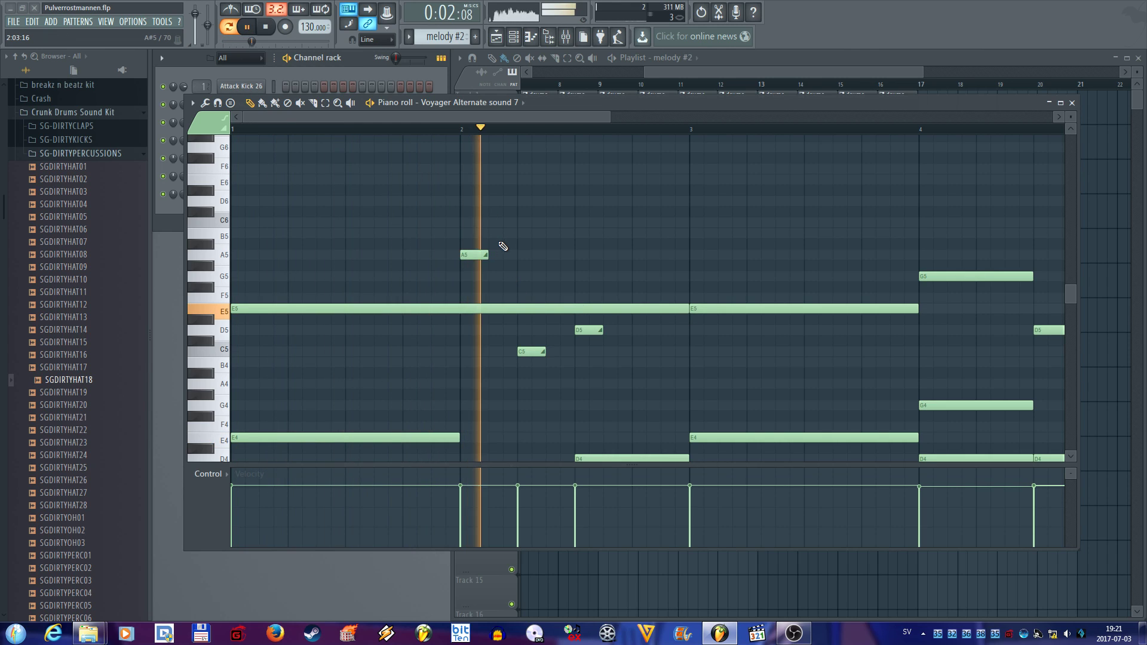
Step: Stop playback and delete the A5, C5 and D5 slide notes in bar 2
{"action": "key", "text": "space"}
{"action": "scroll", "coordinate": [592, 298], "scroll_direction": "down", "scroll_amount": 3}
{"action": "scroll", "coordinate": [492, 346], "scroll_direction": "up", "scroll_amount": 2}
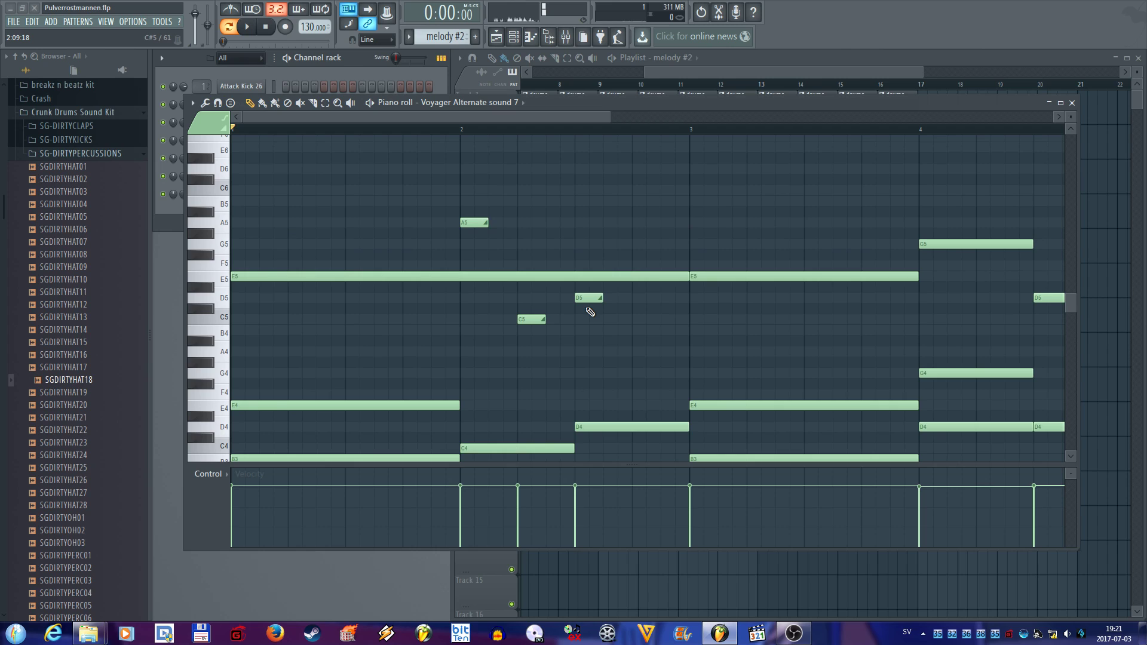
{"action": "right_click", "coordinate": [584, 298]}
{"action": "right_click", "coordinate": [531, 318]}
{"action": "right_click", "coordinate": [480, 221]}
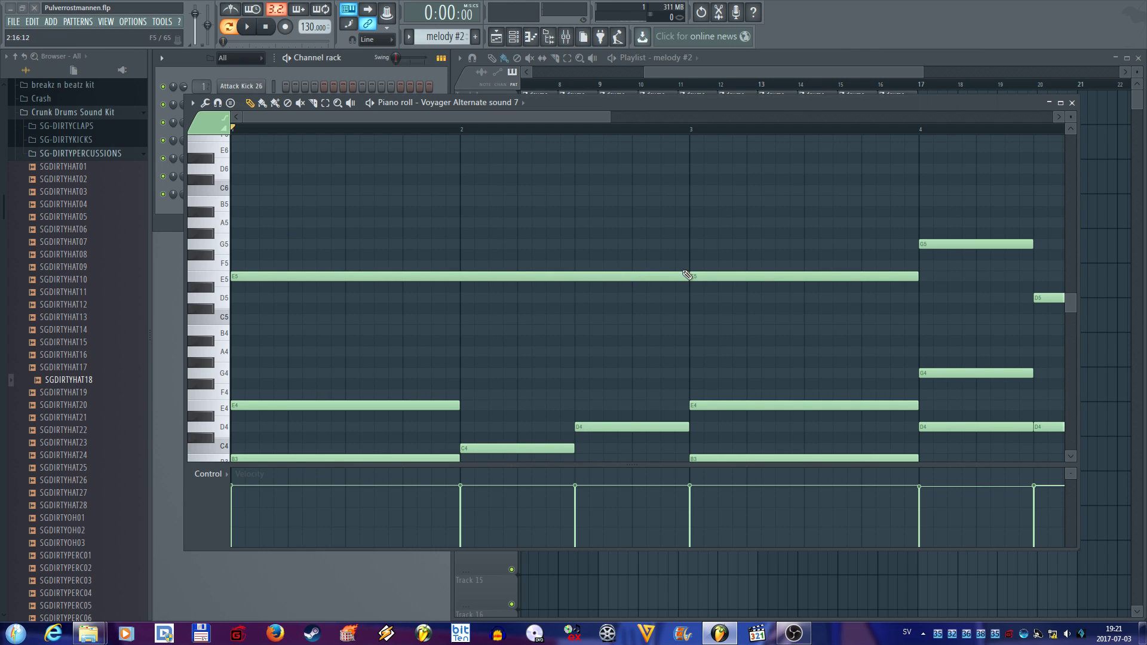
Step: Shorten the first E5 note to 1:00:00, place a C5 note filling bar 2, and close the piano roll
{"action": "left_click_drag", "start_coordinate": [686, 276], "coordinate": [502, 282]}
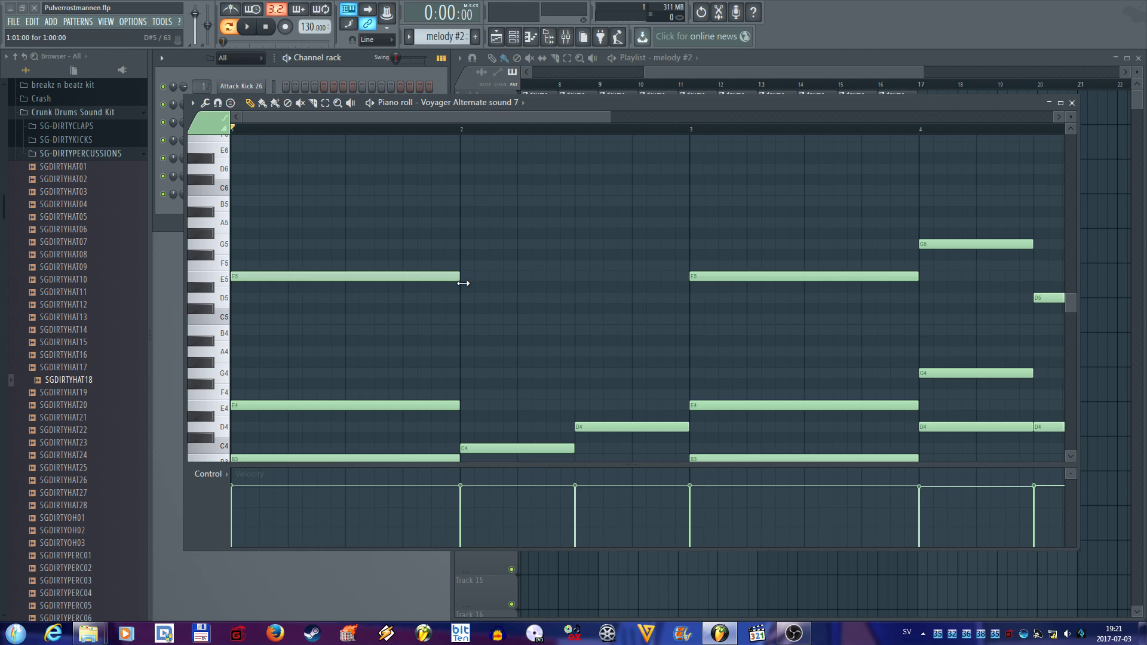
{"action": "left_click", "coordinate": [464, 319]}
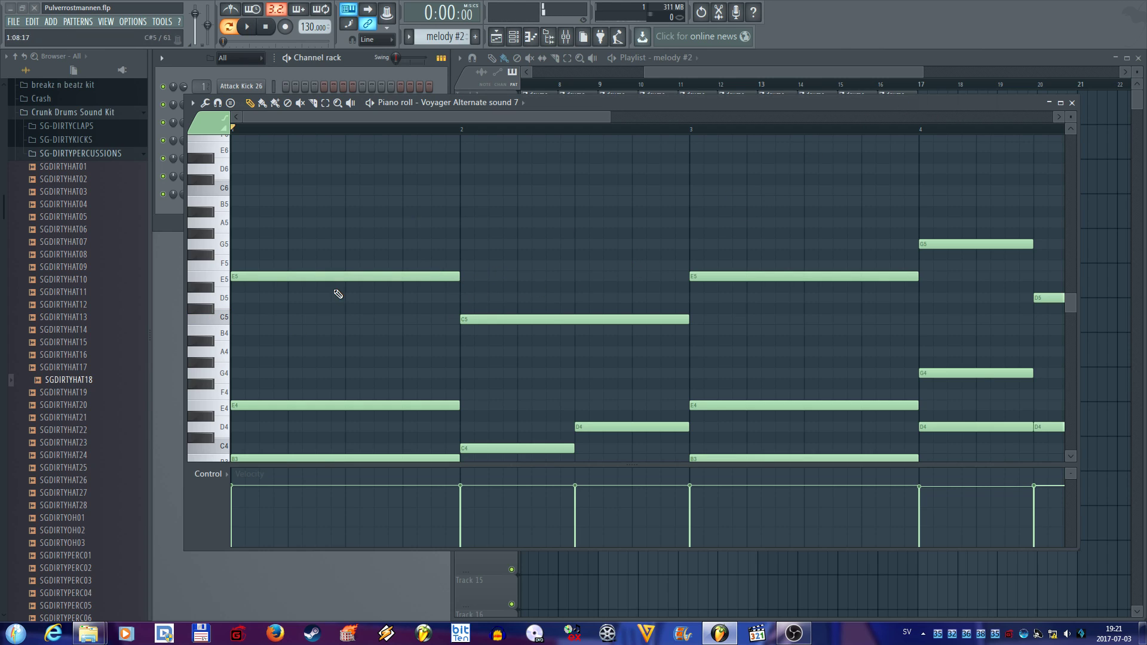
{"action": "scroll", "coordinate": [569, 373], "scroll_direction": "down", "scroll_amount": 3}
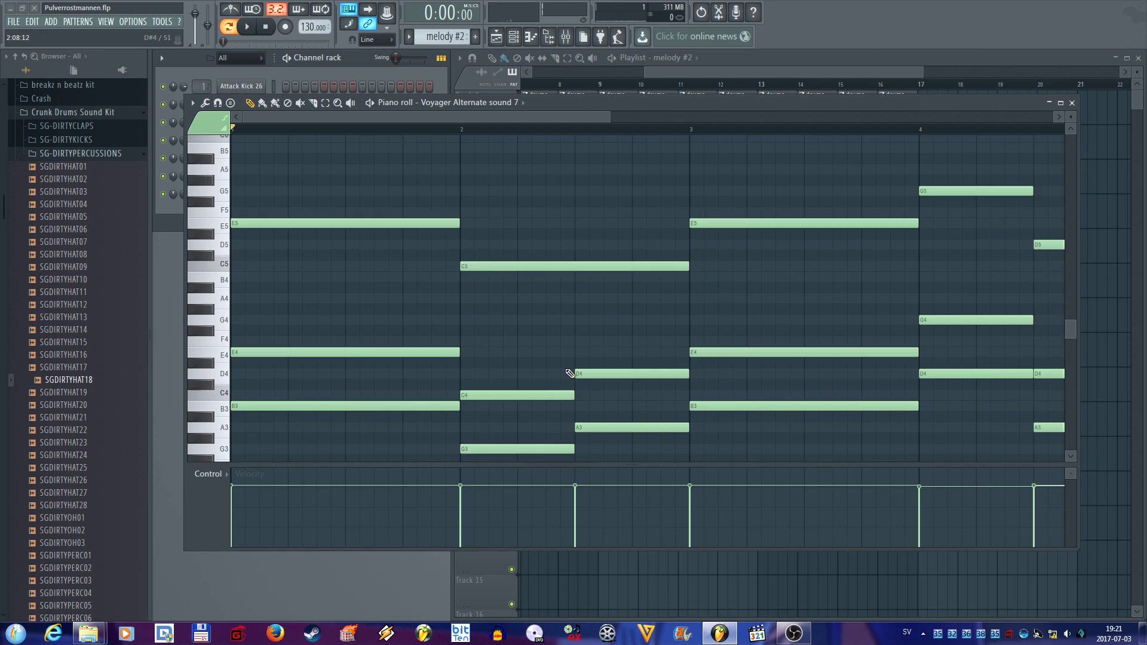
{"action": "scroll", "coordinate": [597, 347], "scroll_direction": "down", "scroll_amount": 2}
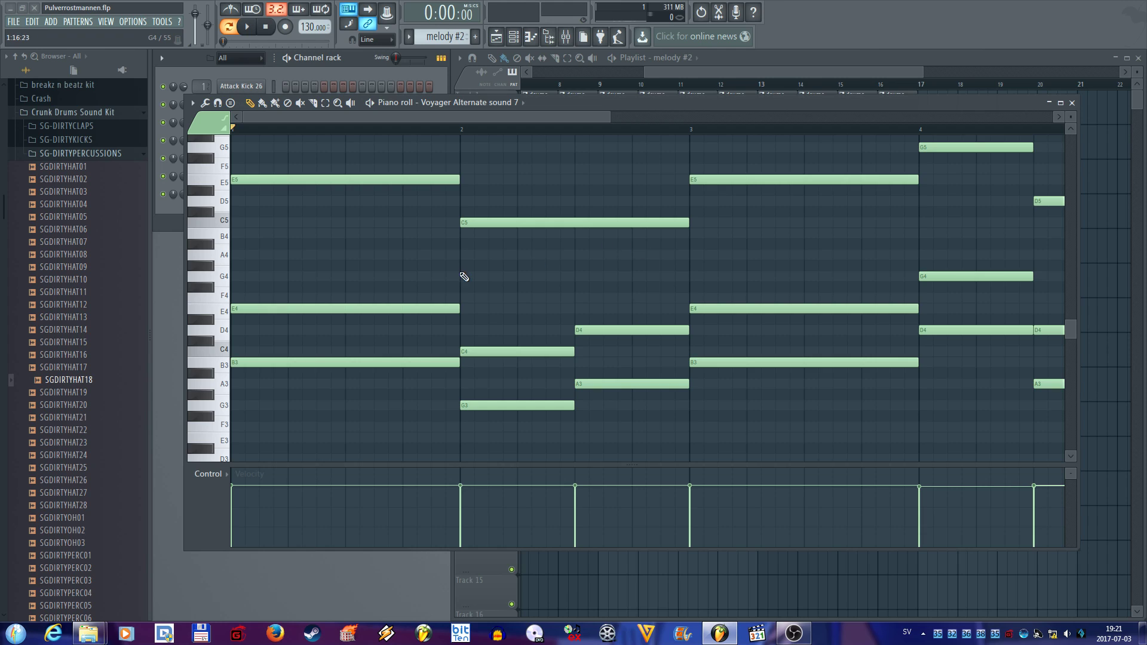
{"action": "scroll", "coordinate": [464, 275], "scroll_direction": "up", "scroll_amount": 5}
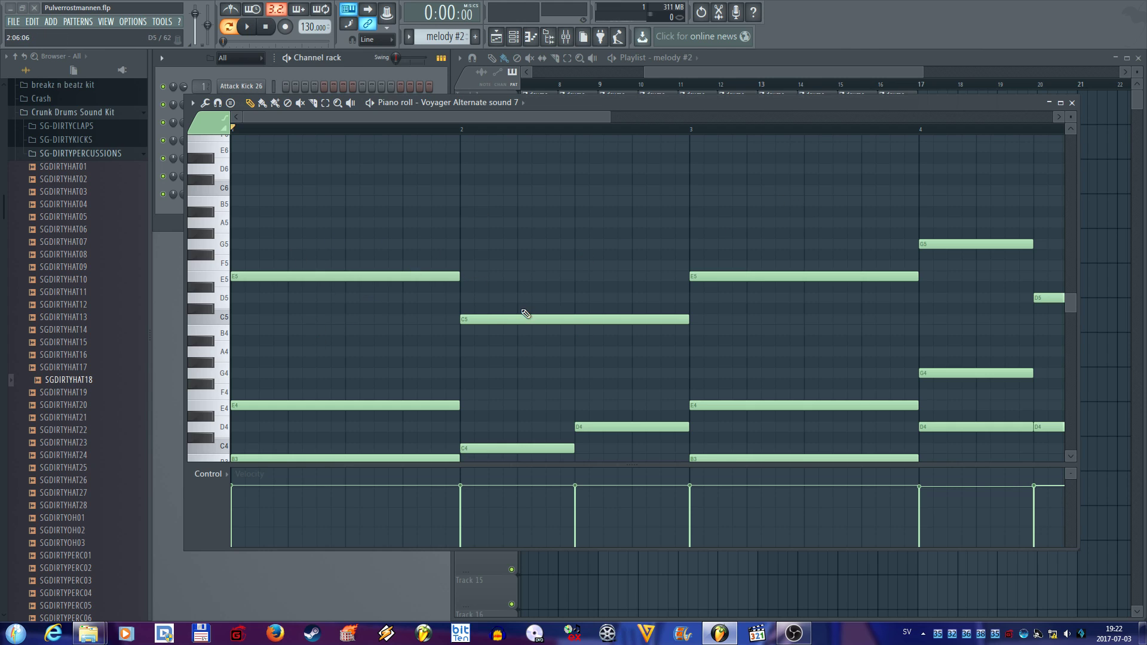
{"action": "left_click", "coordinate": [1072, 103]}
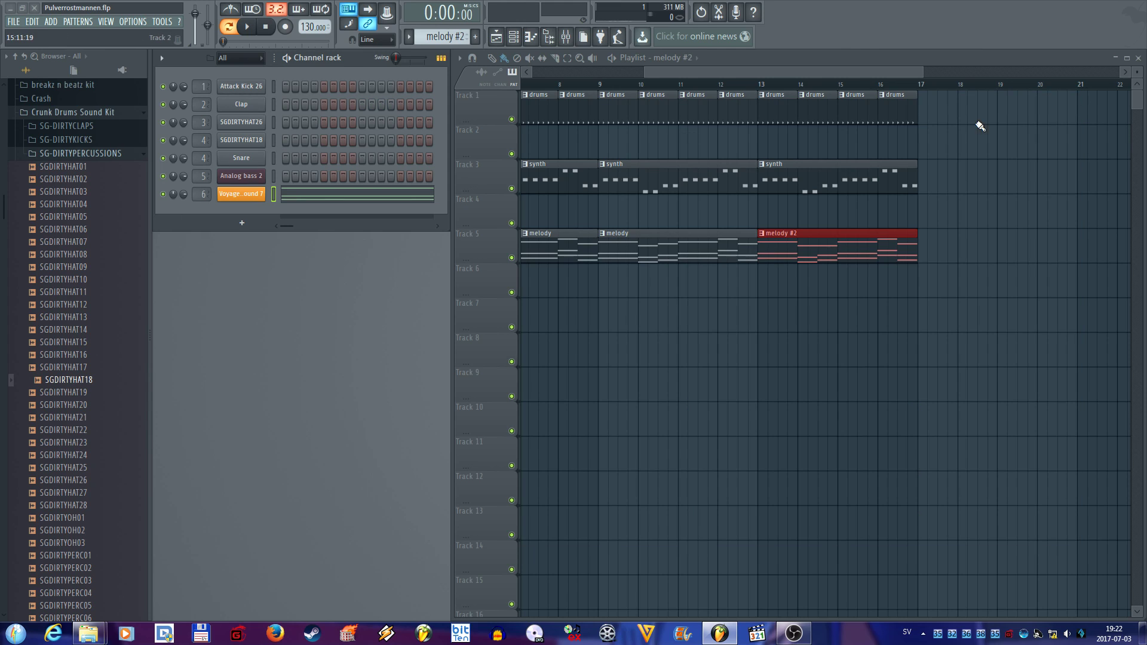
Step: Replace the melody #2 clip at bar 13 on track 5 with a copy of the original melody clip
{"action": "left_click_drag", "start_coordinate": [789, 68], "coordinate": [678, 73]}
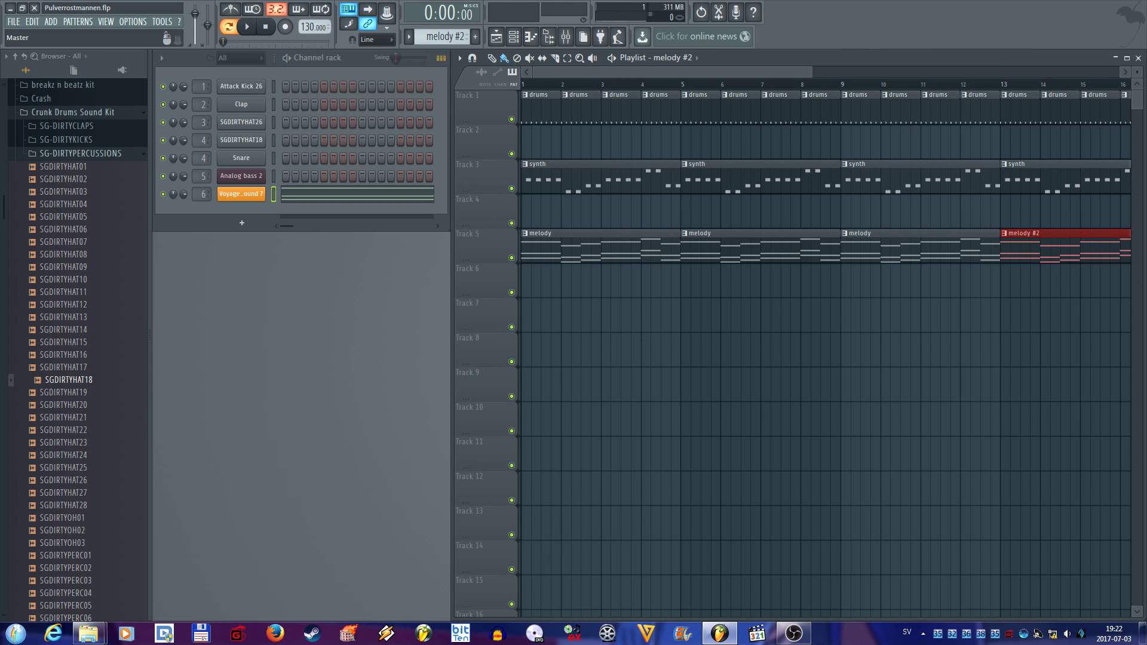
{"action": "key", "text": "Delete"}
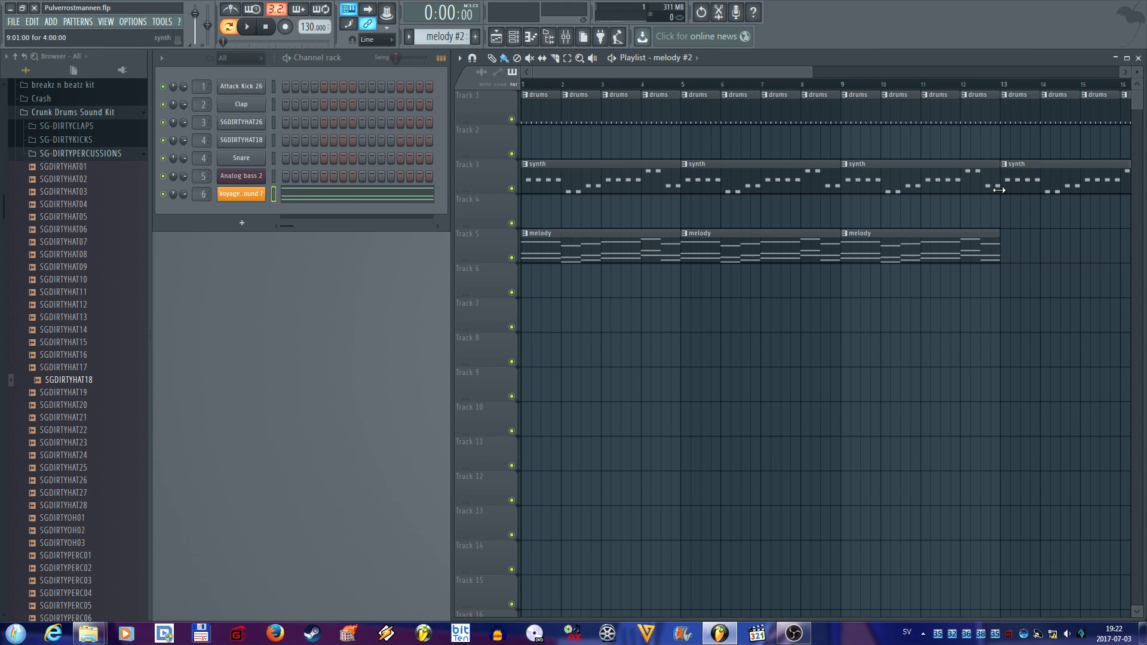
{"action": "left_click_drag", "start_coordinate": [907, 247], "coordinate": [1072, 245]}
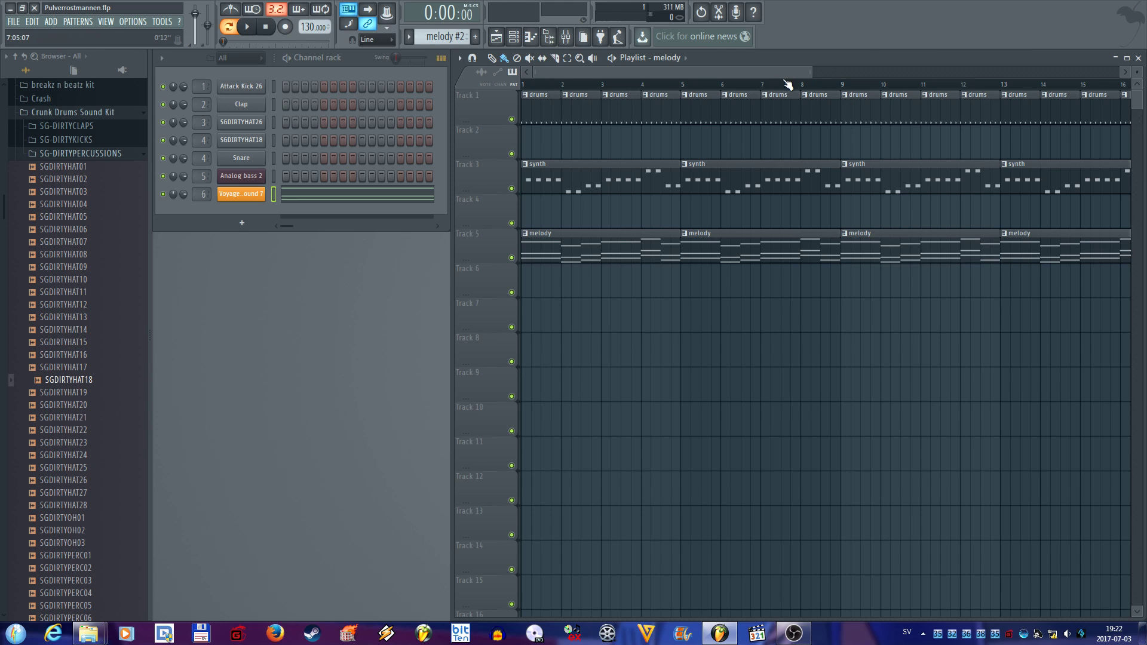
{"action": "left_click_drag", "start_coordinate": [764, 72], "coordinate": [791, 74]}
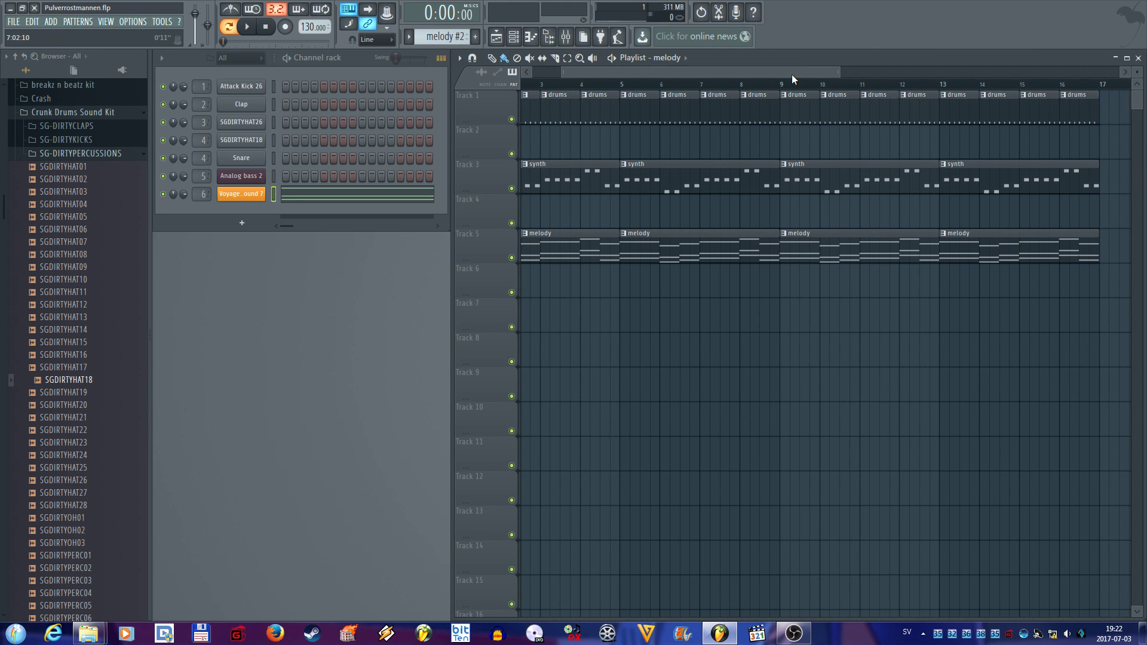
{"action": "scroll", "coordinate": [865, 107], "scroll_direction": "down", "scroll_amount": 1}
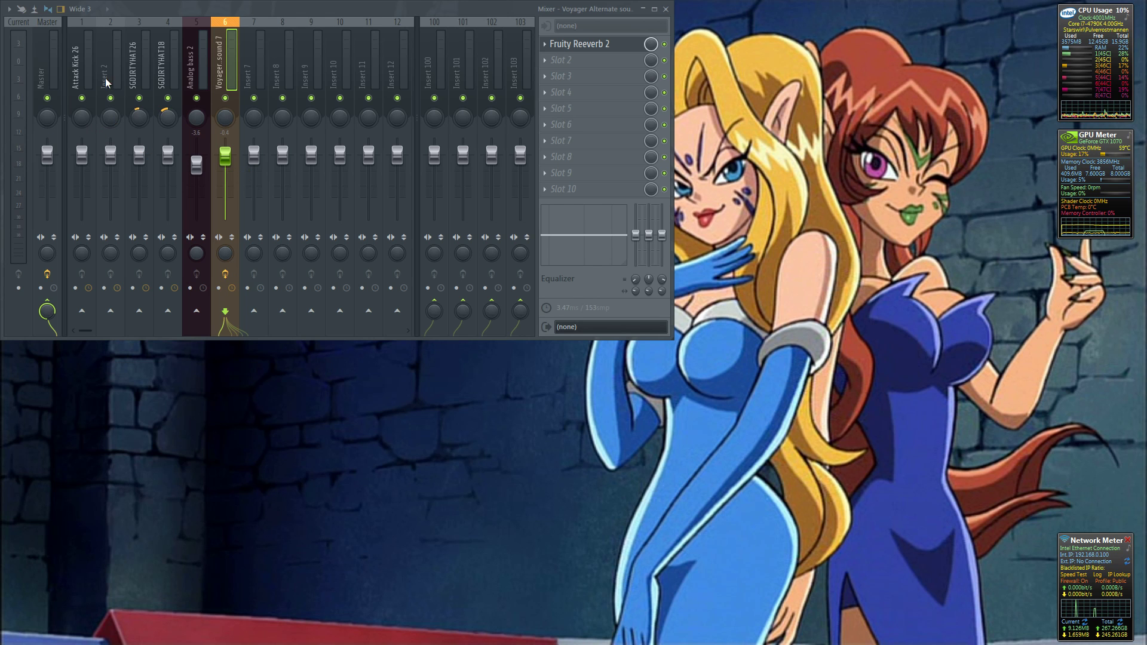
Step: Select the Master mixer track, place its Fruity Limiter window beside the mixer, and start playback
{"action": "left_click", "coordinate": [43, 71]}
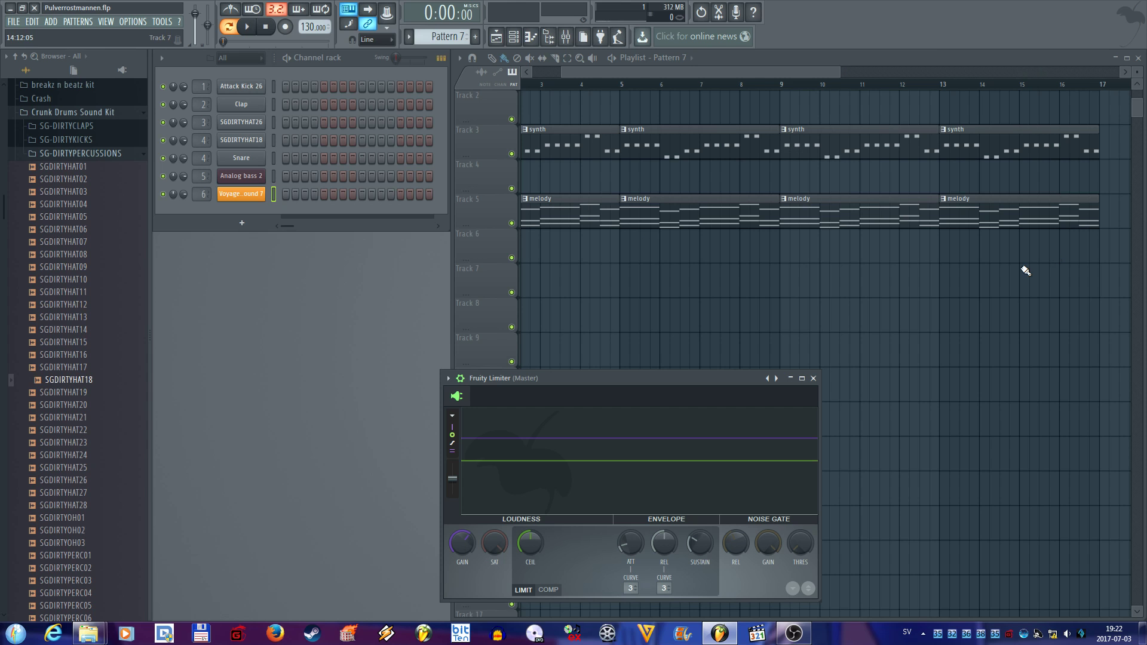
{"action": "left_click_drag", "start_coordinate": [604, 379], "coordinate": [1146, 215]}
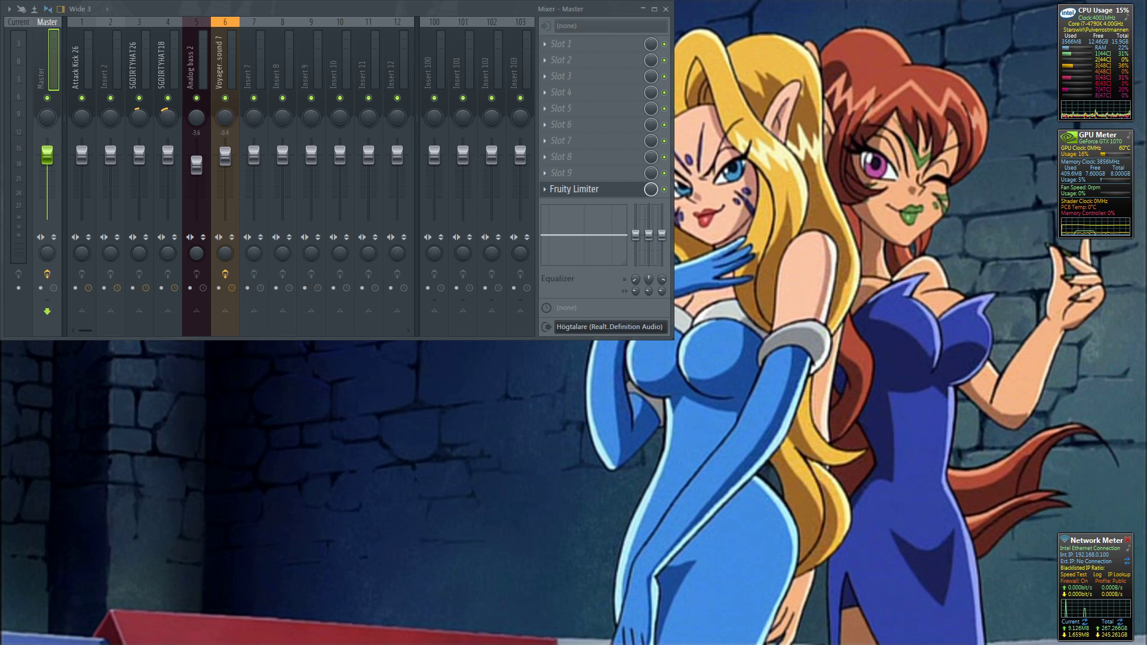
{"action": "left_click_drag", "start_coordinate": [0, 137], "coordinate": [808, 16]}
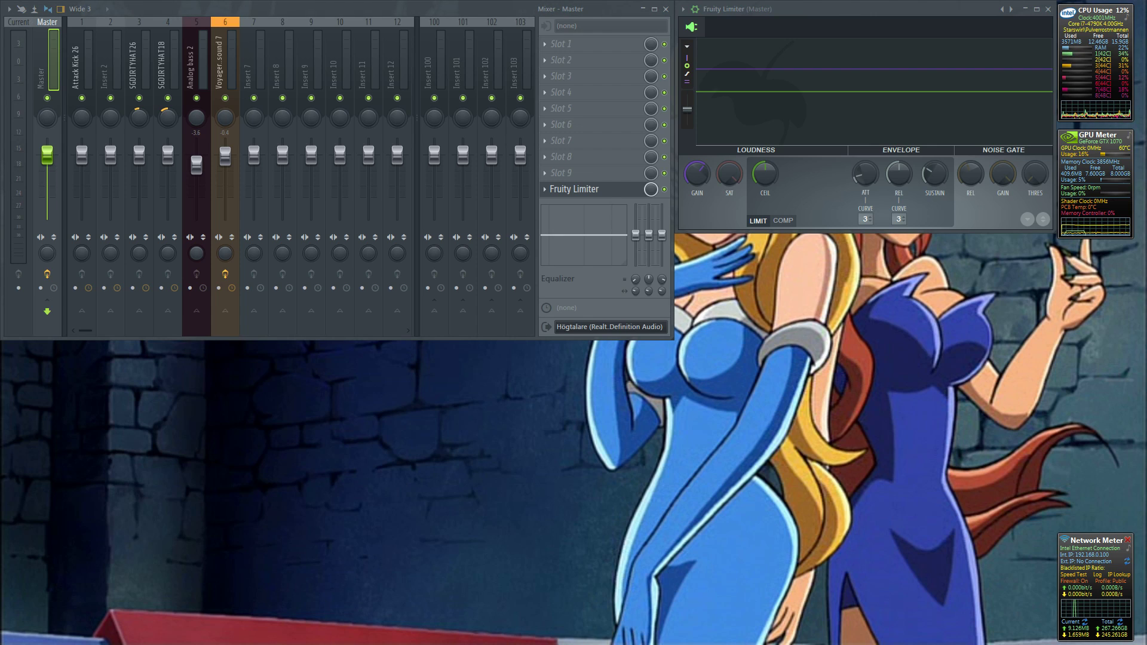
{"action": "key", "text": "space"}
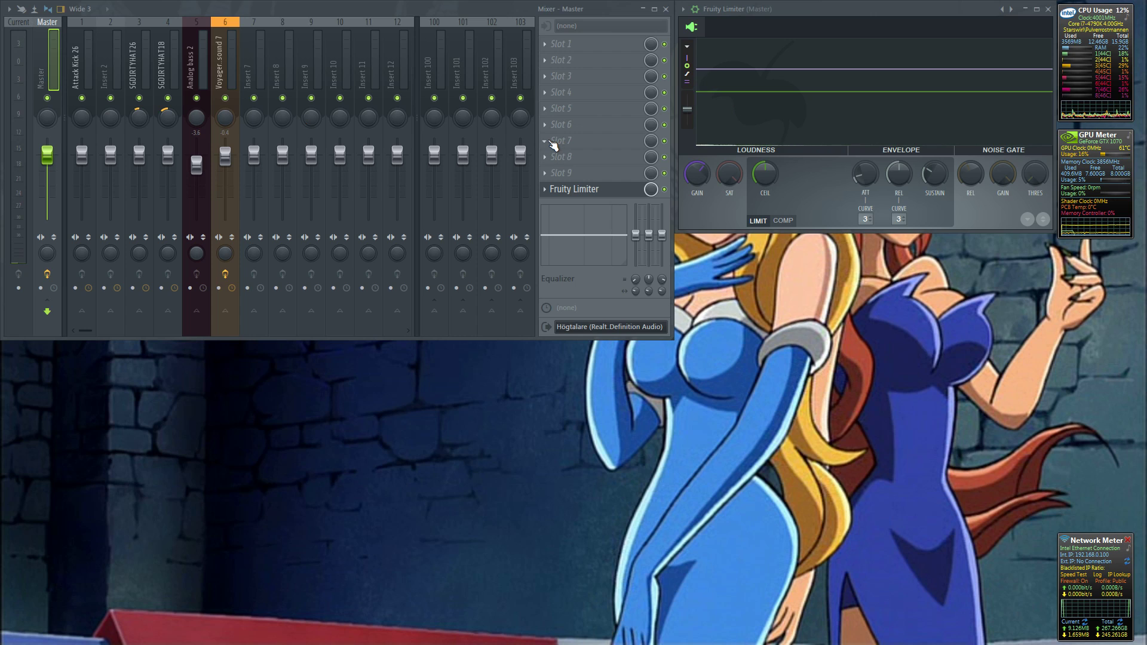
Step: Load the Maximus mastering effect into slot 7 of the Master track
{"action": "left_click", "coordinate": [549, 143]}
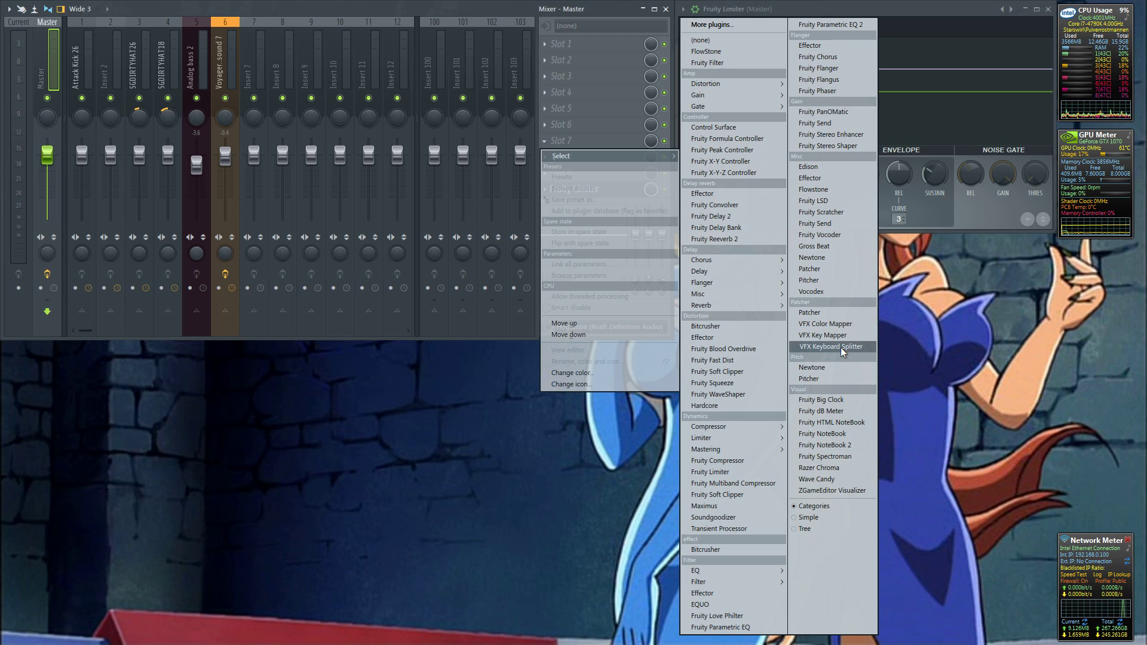
{"action": "mouse_move", "coordinate": [739, 455]}
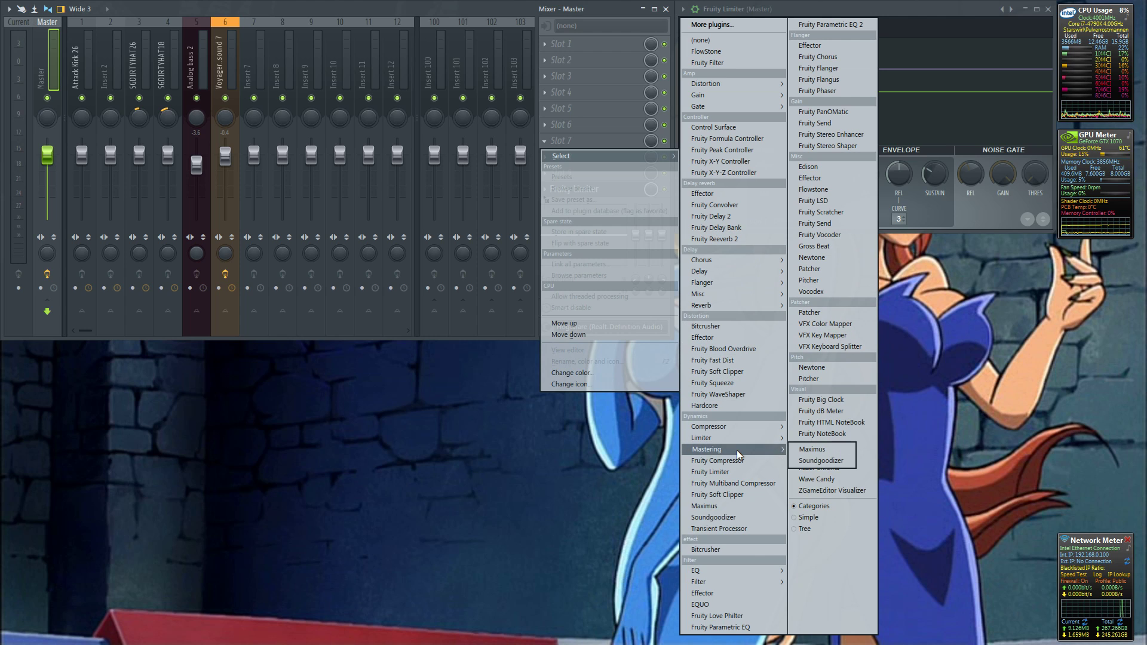
{"action": "left_click", "coordinate": [823, 456]}
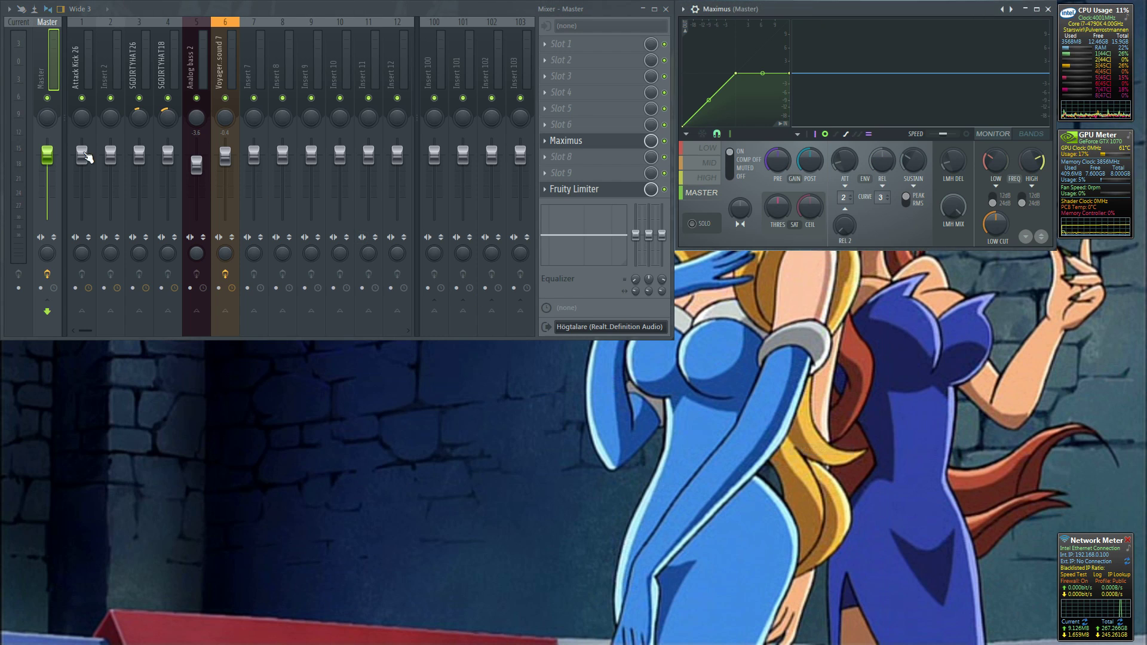
{"action": "mouse_move", "coordinate": [863, 9]}
{"action": "left_mouse_down"}
{"action": "mouse_move", "coordinate": [868, 89]}
{"action": "mouse_move", "coordinate": [841, 37]}
{"action": "mouse_move", "coordinate": [844, 14]}
{"action": "left_mouse_up"}
{"action": "left_click", "coordinate": [1046, 10]}
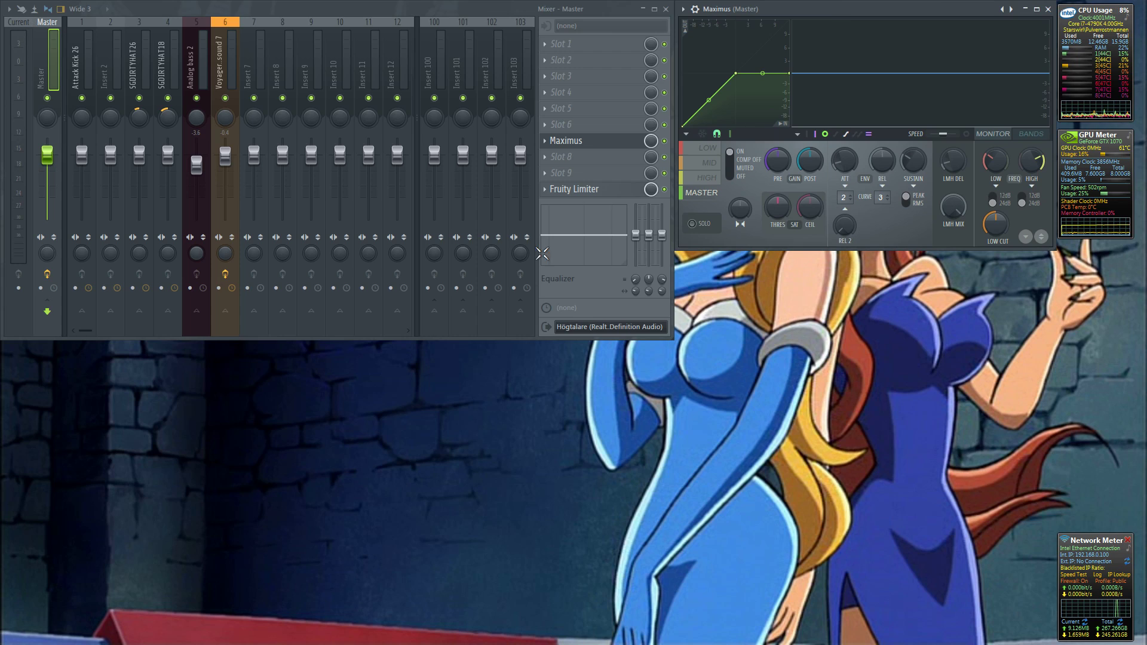
Step: Disable the Fruity Limiter on the Master track and return to the Maximus window
{"action": "left_click", "coordinate": [663, 189]}
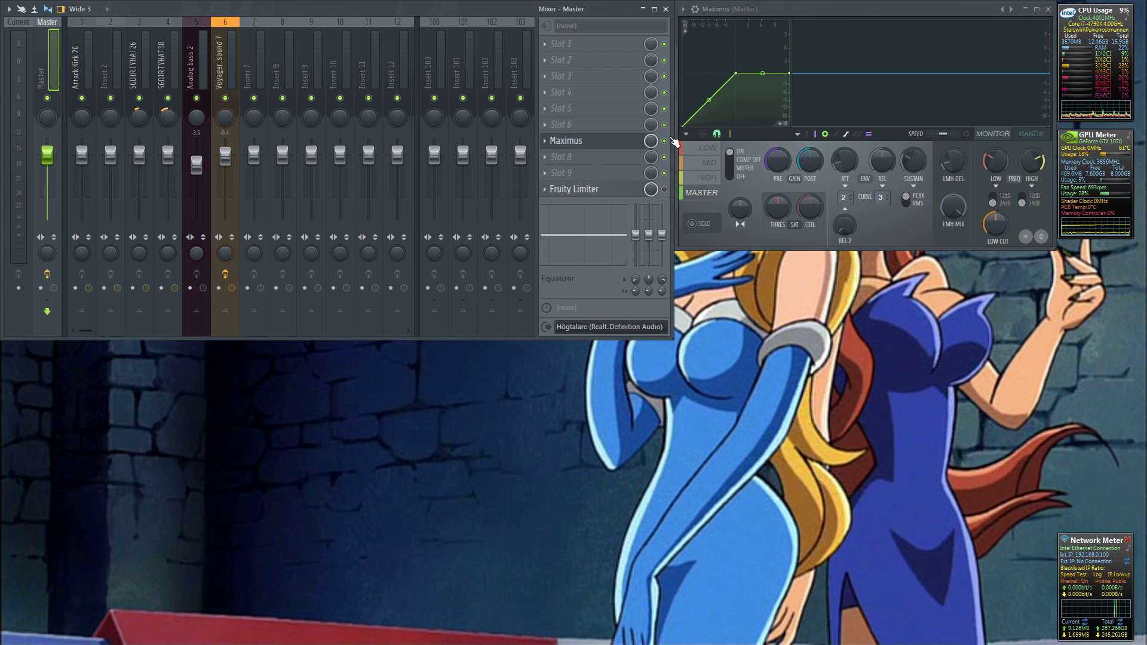
{"action": "left_click", "coordinate": [663, 190]}
{"action": "left_click", "coordinate": [853, 8]}
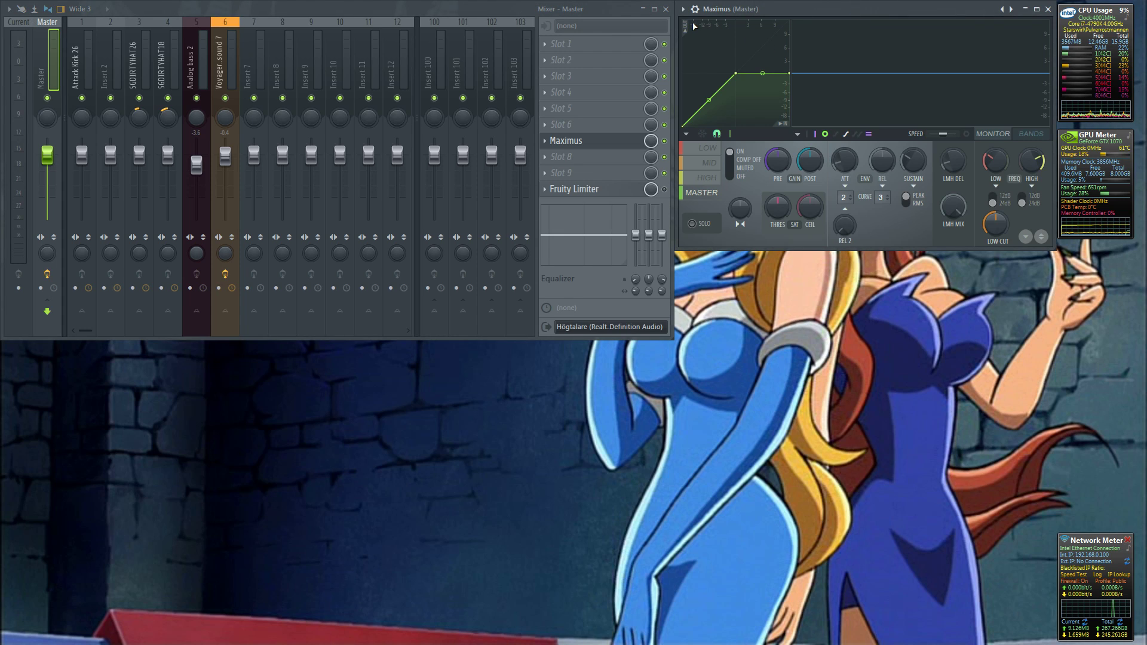
Step: Play the song and examine the low, mid, high and master bands in Maximus
{"action": "key", "text": "space"}
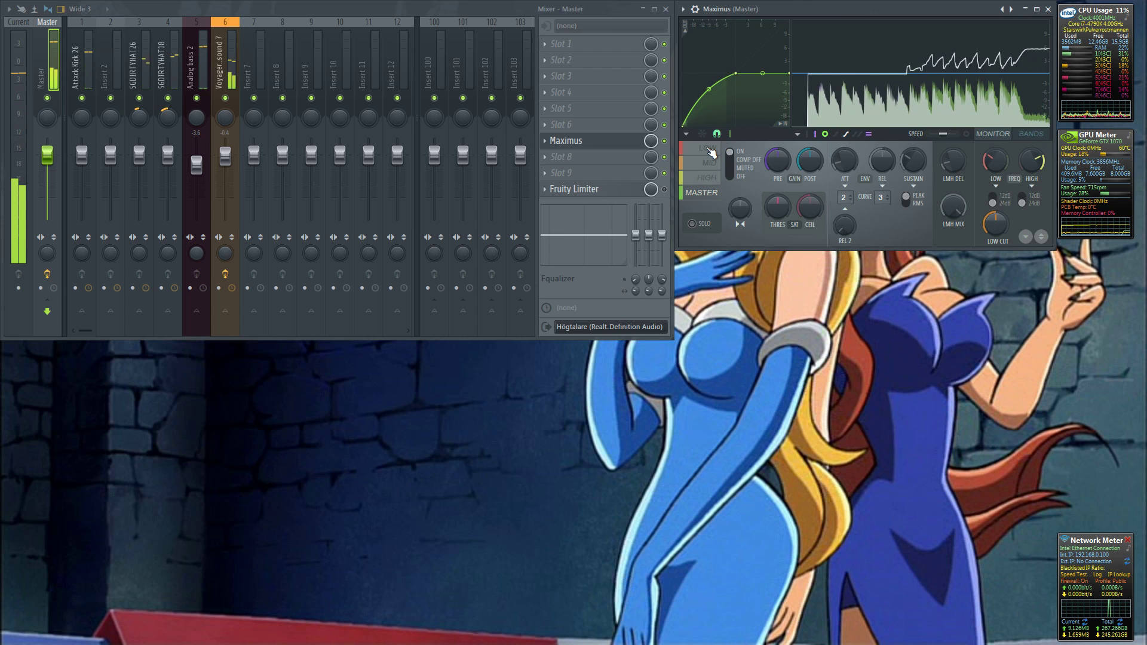
{"action": "left_click", "coordinate": [709, 149]}
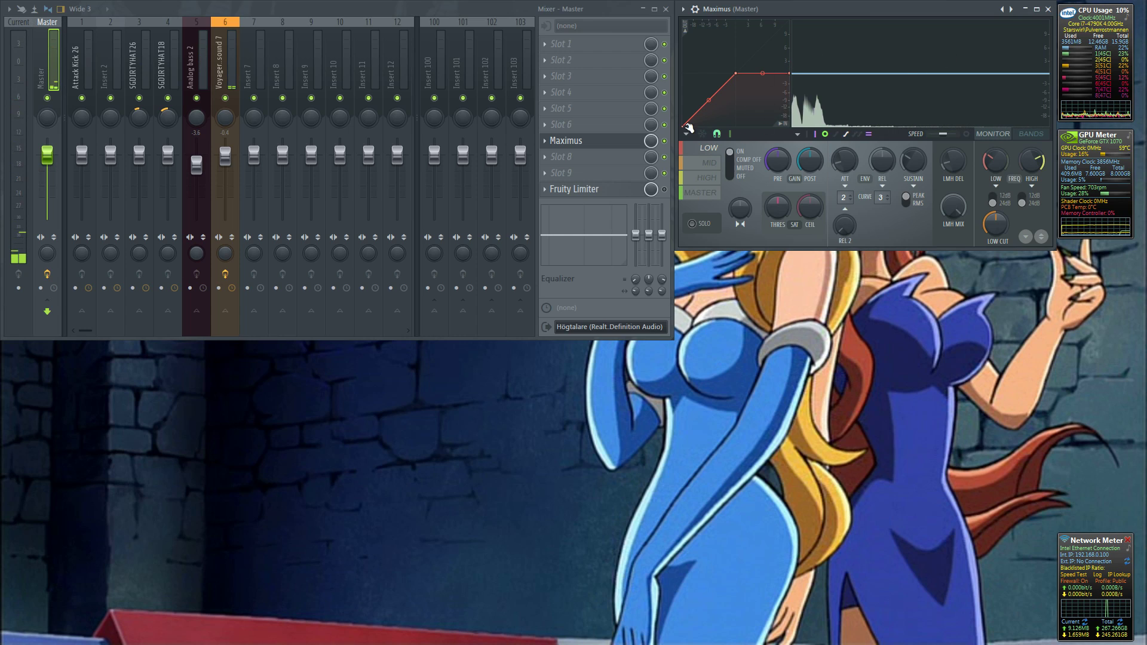
{"action": "left_click", "coordinate": [709, 163]}
{"action": "left_click", "coordinate": [702, 179]}
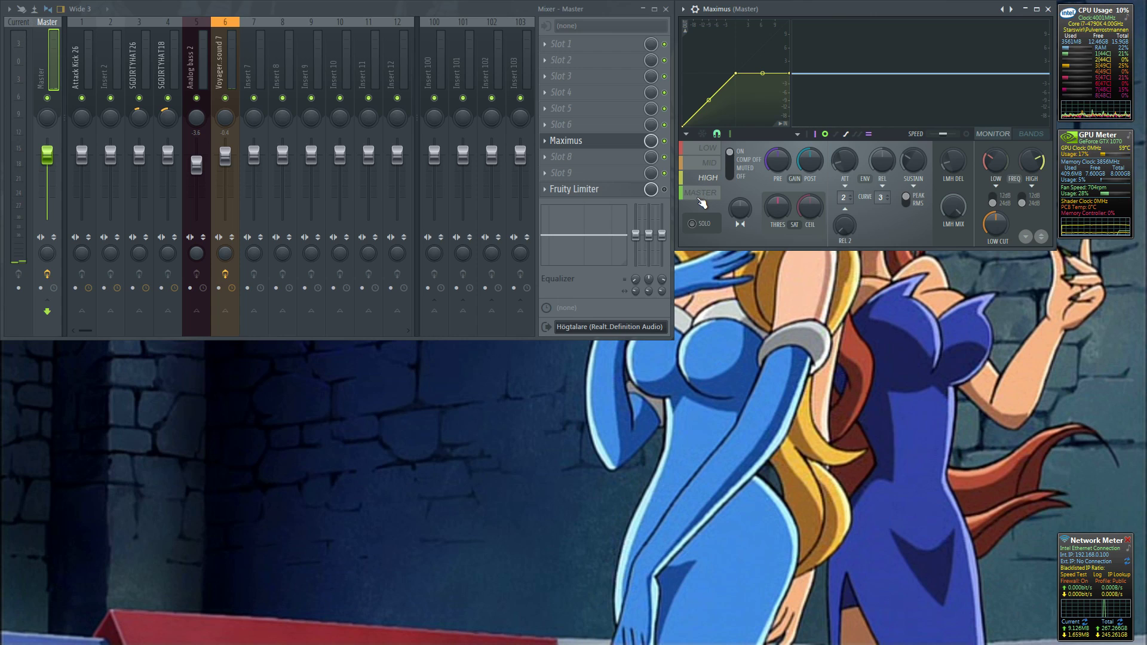
{"action": "left_click", "coordinate": [701, 195]}
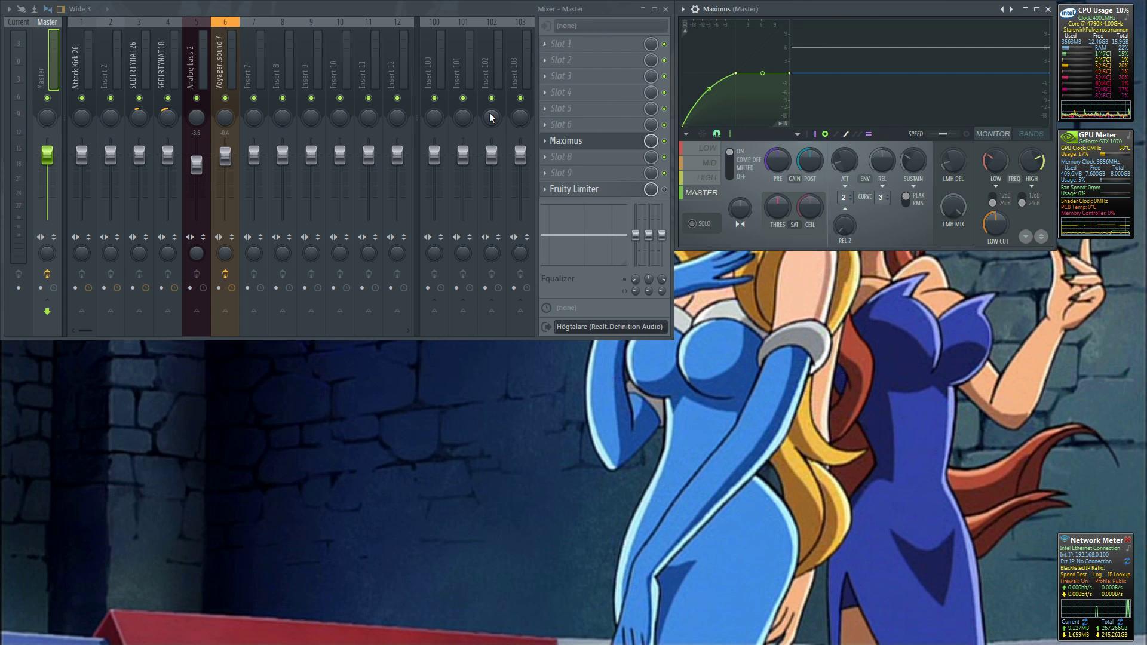
Step: Load Fruity Parametric EQ 2 into slot 6 of the Master track
{"action": "left_click", "coordinate": [548, 126]}
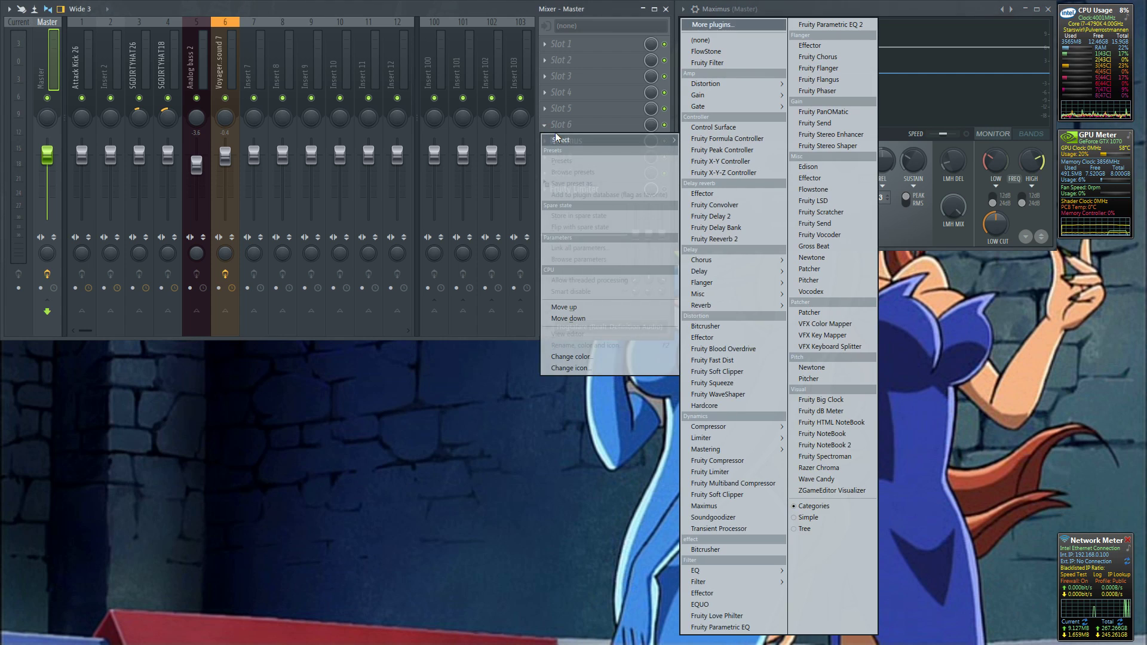
{"action": "mouse_move", "coordinate": [632, 142]}
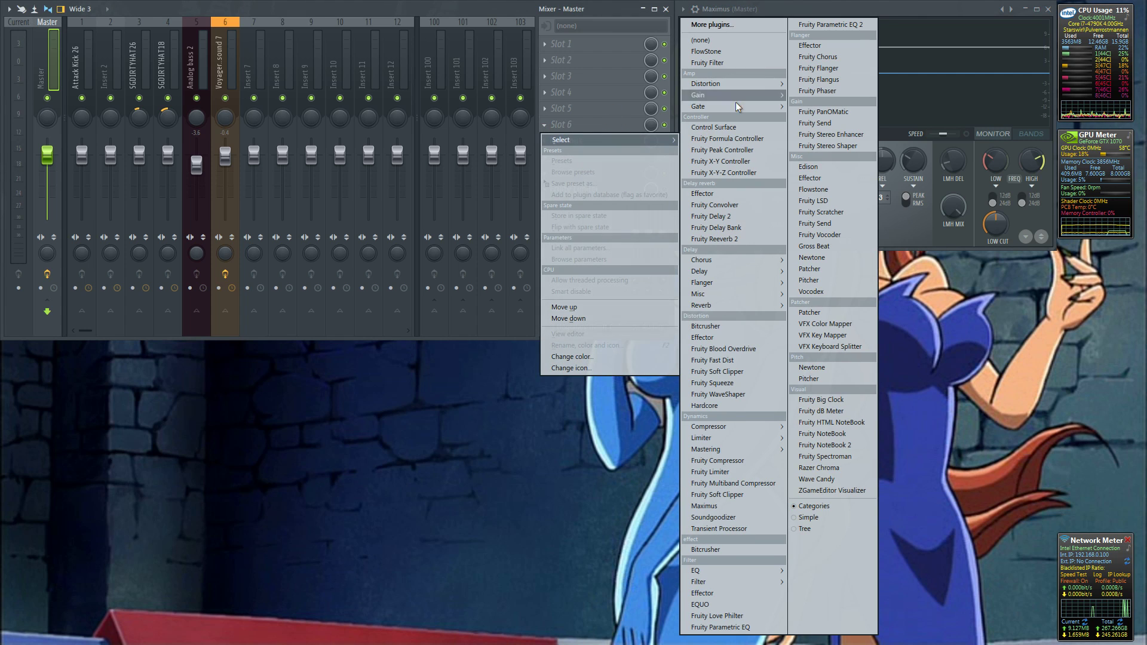
{"action": "left_click", "coordinate": [825, 25]}
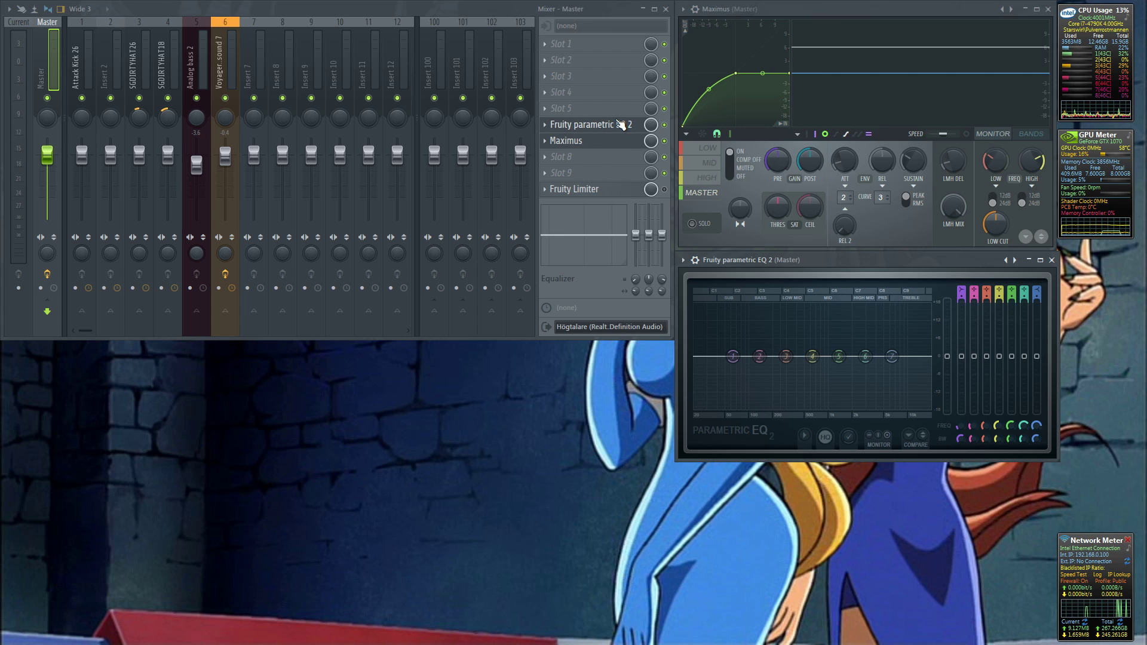
Step: During playback, slightly boost the low band 1 and mid bands 4 and 6 in the Master's Parametric EQ 2, and stop the song
{"action": "key", "text": "space"}
{"action": "mouse_move", "coordinate": [811, 356]}
{"action": "left_mouse_down"}
{"action": "mouse_move", "coordinate": [811, 346]}
{"action": "mouse_move", "coordinate": [894, 352]}
{"action": "mouse_move", "coordinate": [803, 344]}
{"action": "left_mouse_up"}
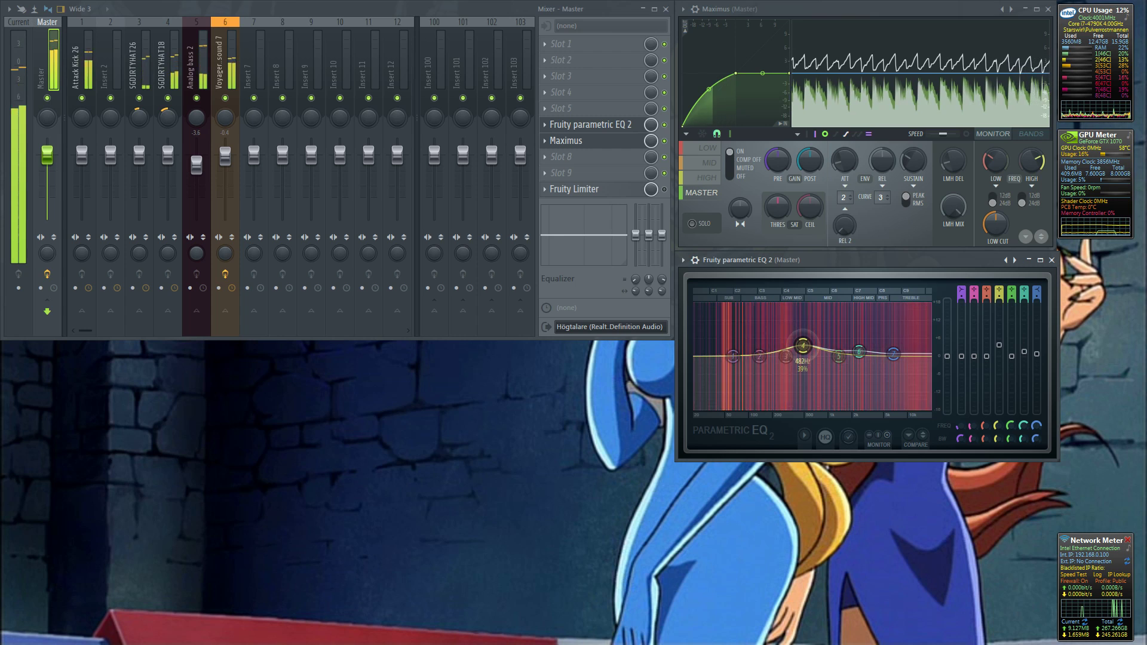
{"action": "left_click_drag", "start_coordinate": [733, 356], "coordinate": [734, 351]}
{"action": "left_click_drag", "start_coordinate": [803, 346], "coordinate": [805, 346]}
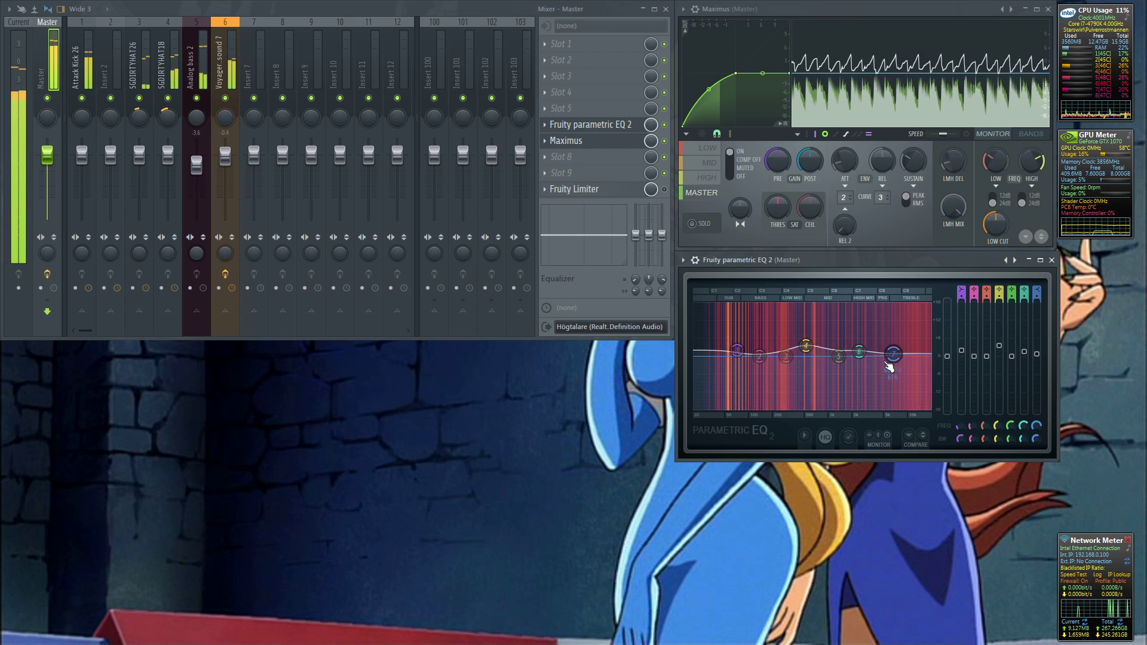
{"action": "left_click_drag", "start_coordinate": [859, 352], "coordinate": [810, 344]}
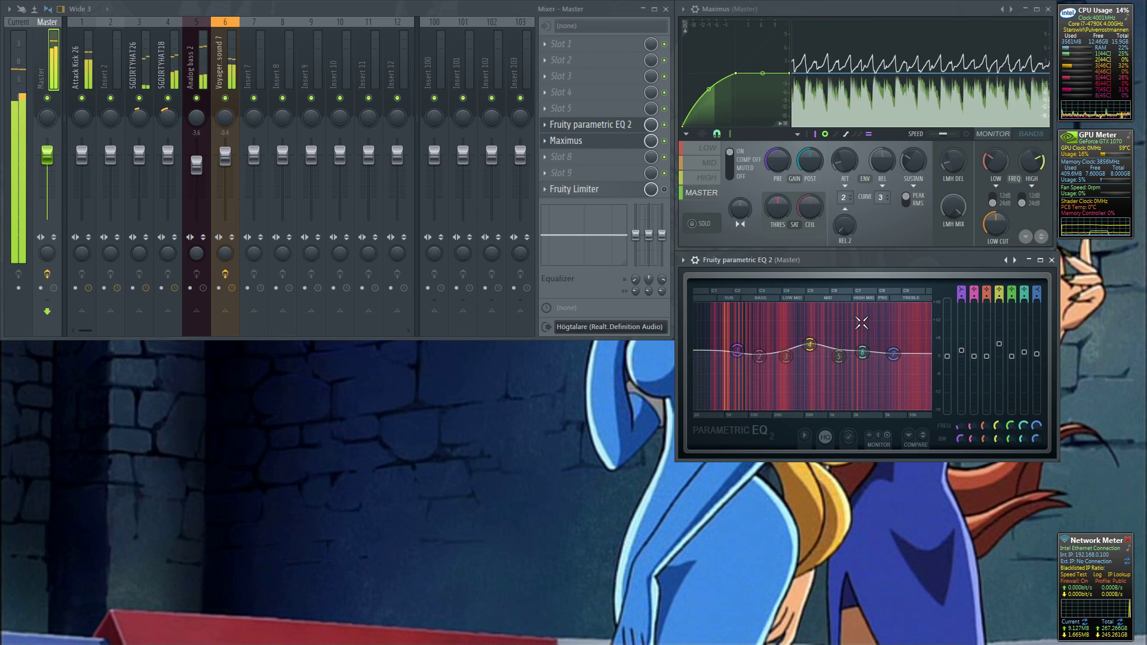
{"action": "key", "text": "space"}
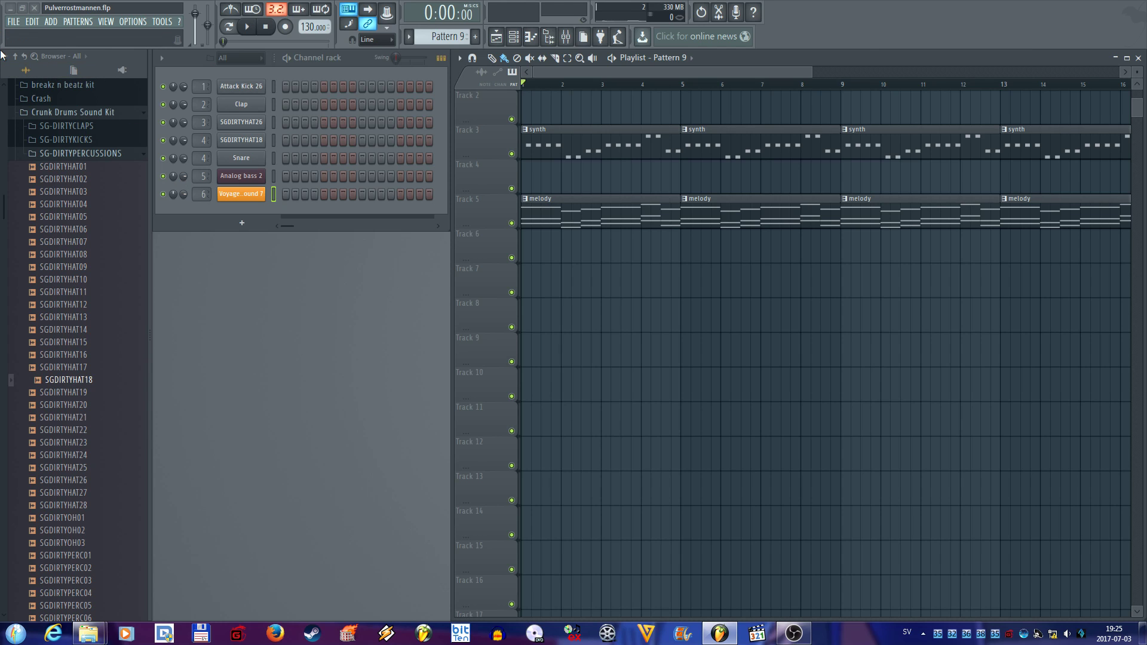
Step: Export the project as an MP3 file named Pulverrostmannen.mp3 in the Powertoast folder
{"action": "left_click", "coordinate": [14, 24]}
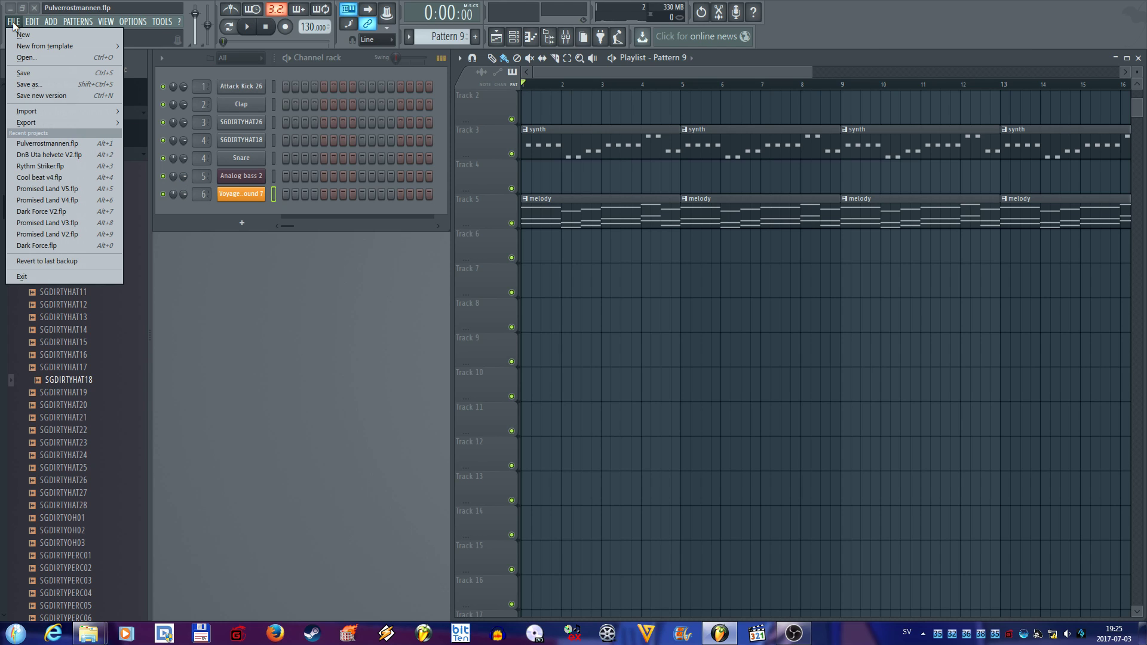
{"action": "mouse_move", "coordinate": [53, 124]}
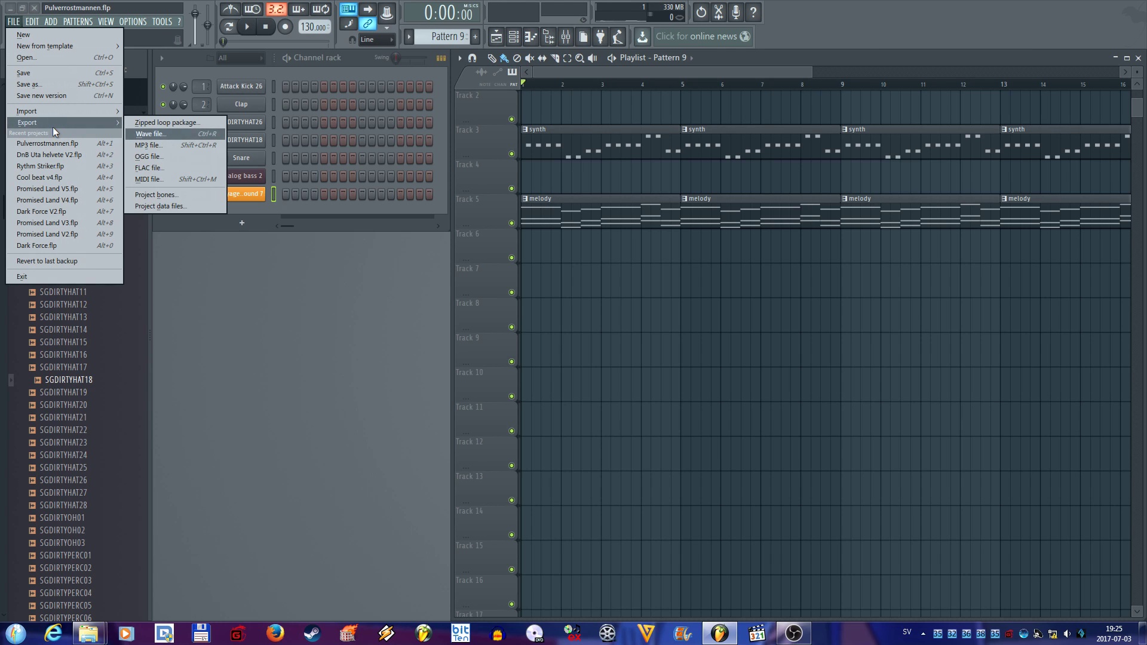
{"action": "left_click", "coordinate": [164, 145]}
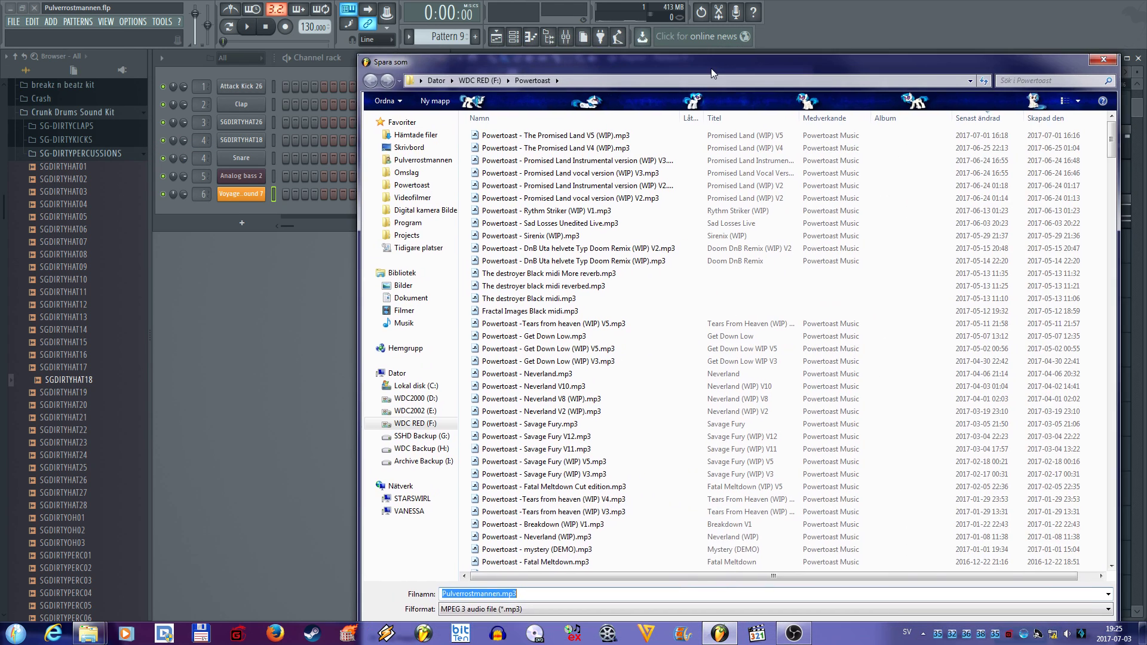
{"action": "left_click_drag", "start_coordinate": [711, 68], "coordinate": [669, 31]}
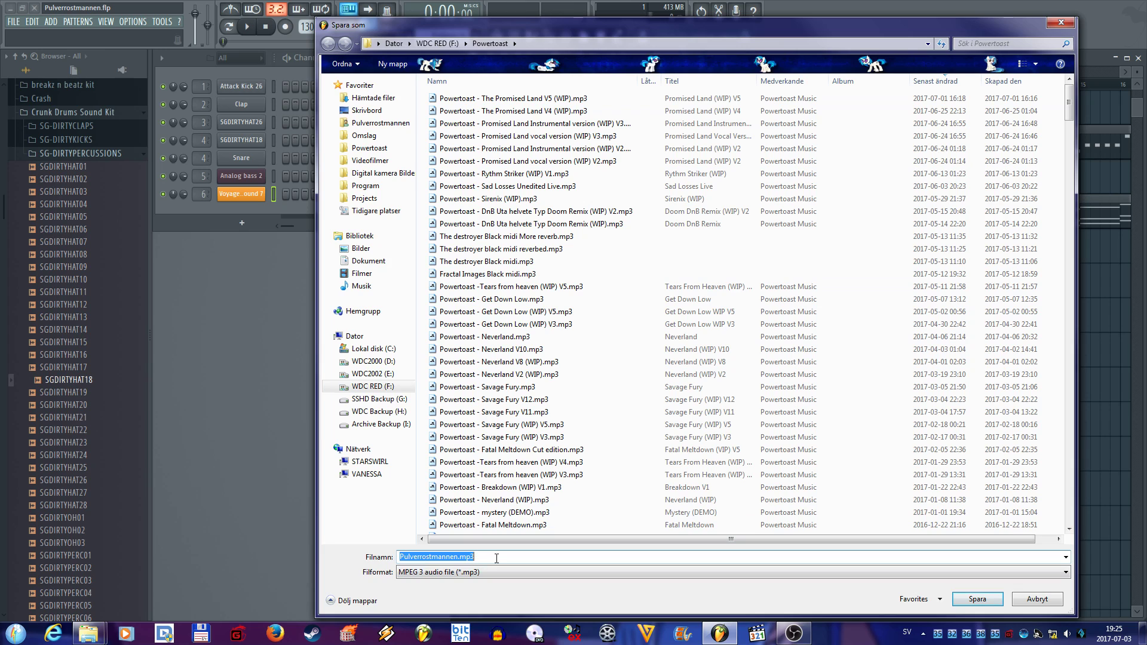
{"action": "left_click", "coordinate": [980, 599]}
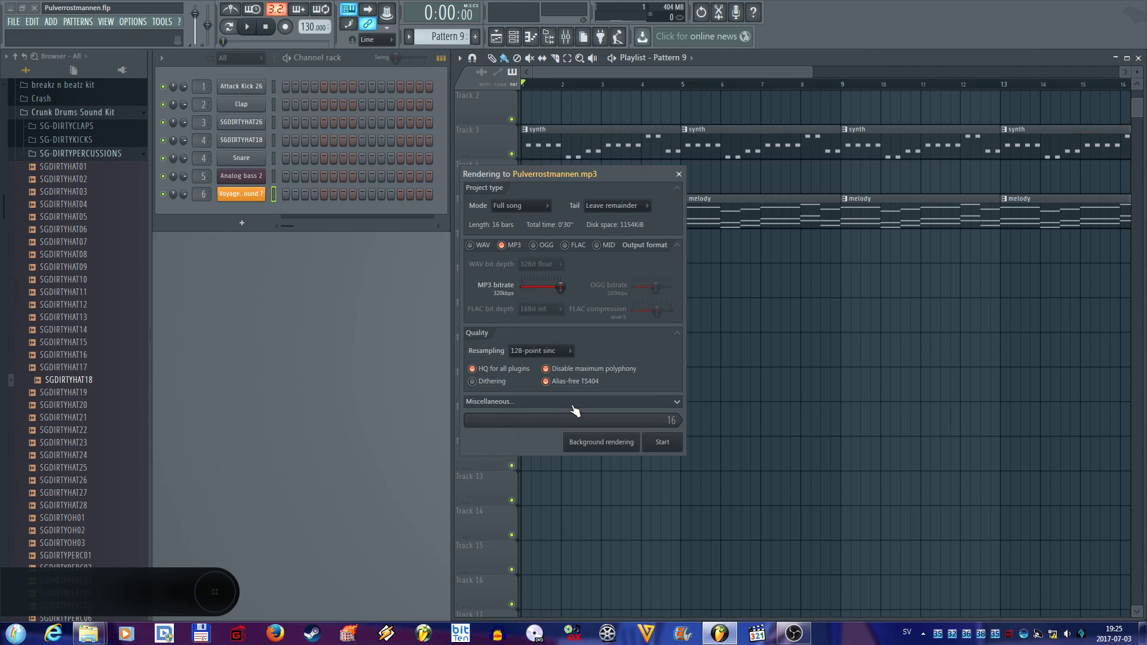
Step: Check the miscellaneous rendering options, render the full song to MP3 with the existing settings, and make sure playback is stopped
{"action": "left_click", "coordinate": [593, 400]}
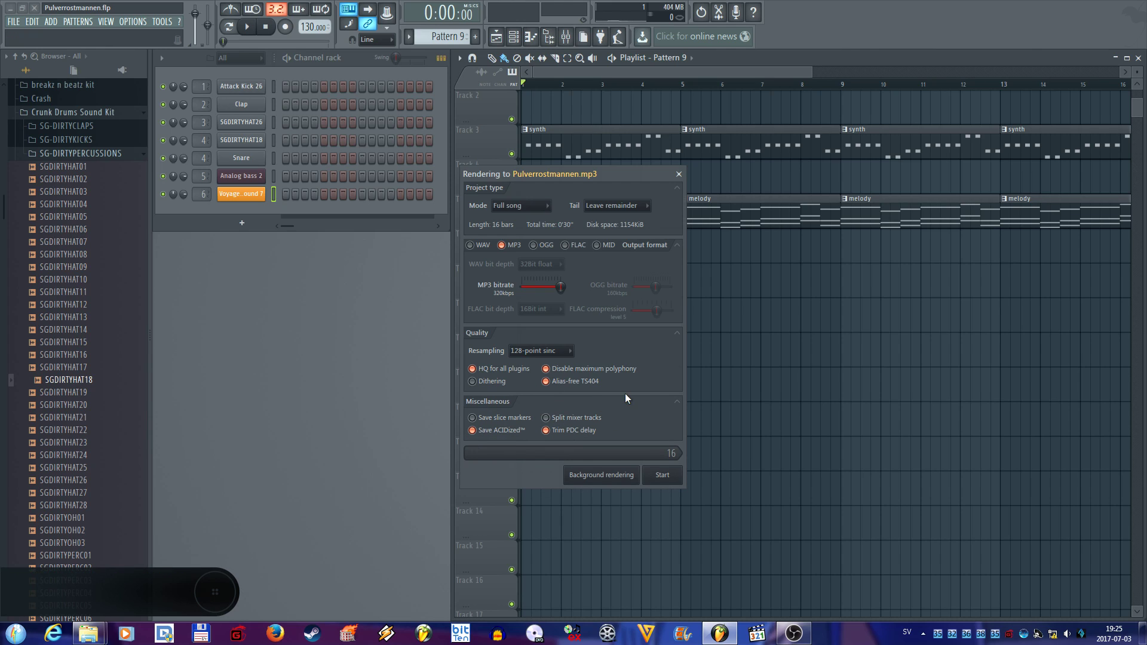
{"action": "left_click", "coordinate": [678, 404]}
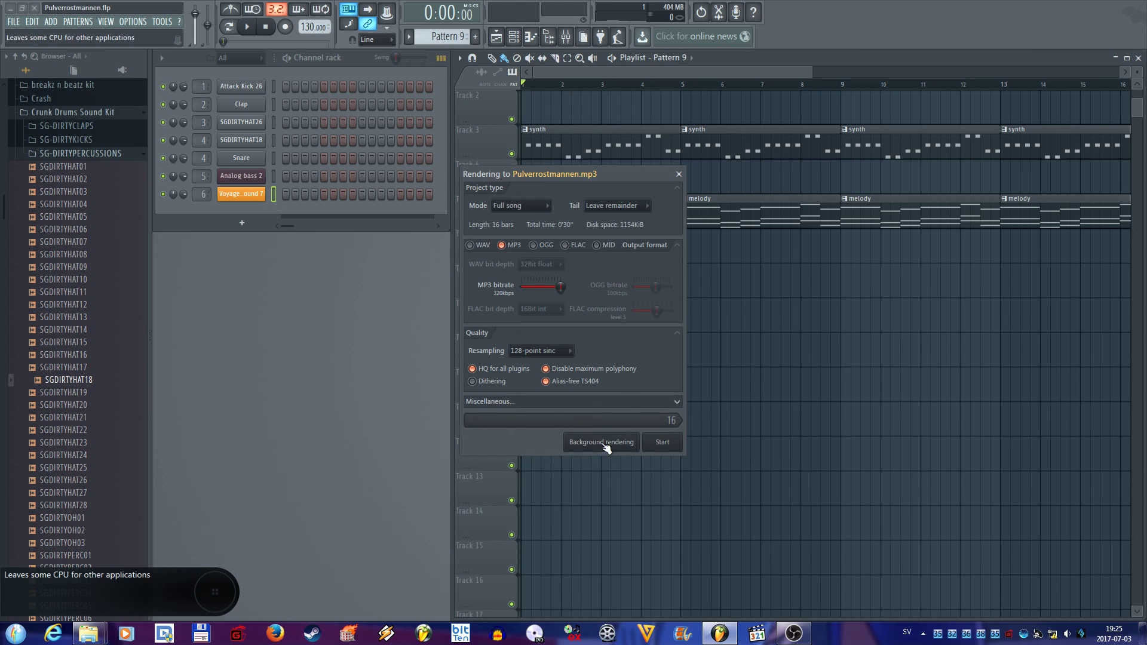
{"action": "left_click", "coordinate": [662, 444]}
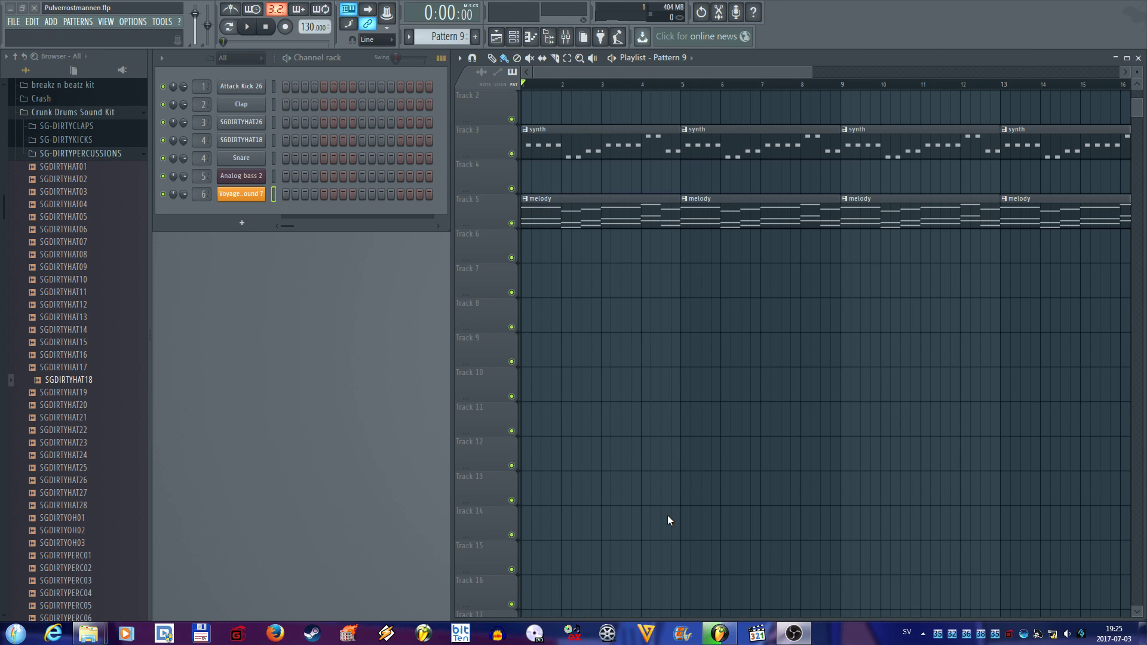
{"action": "mouse_move", "coordinate": [722, 637]}
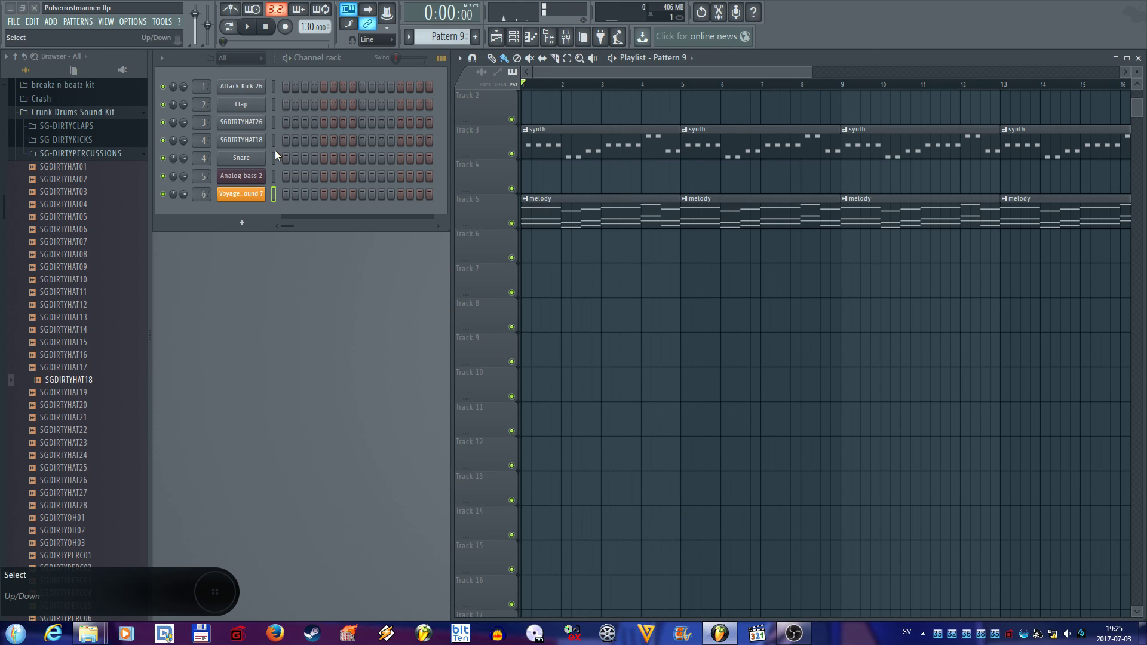
{"action": "left_click", "coordinate": [271, 31]}
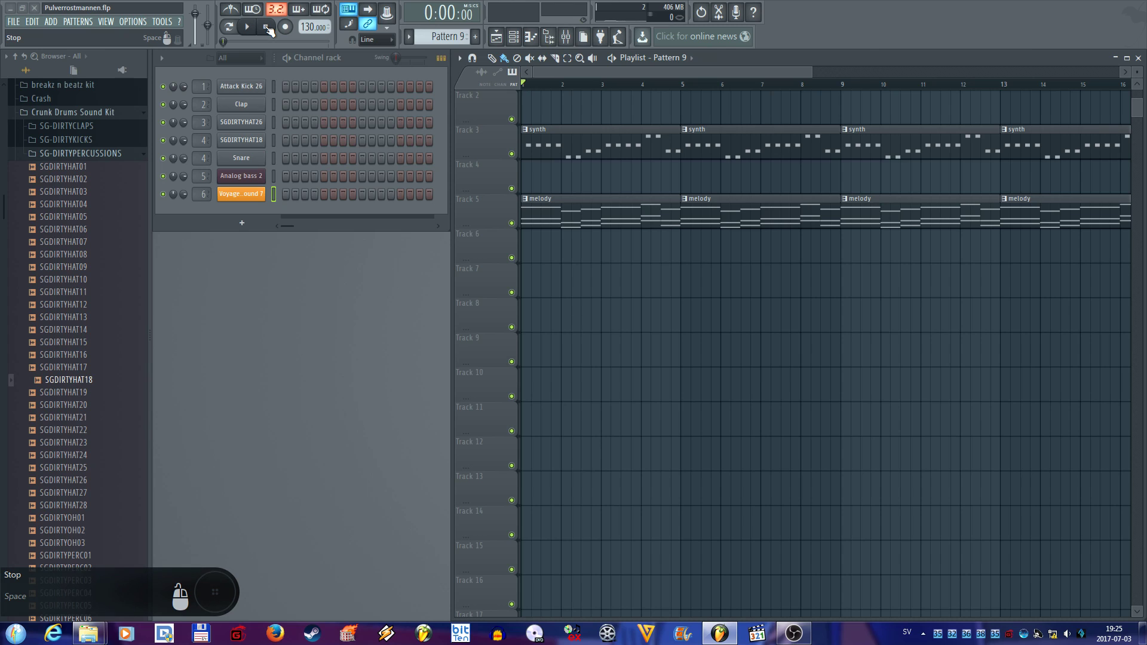